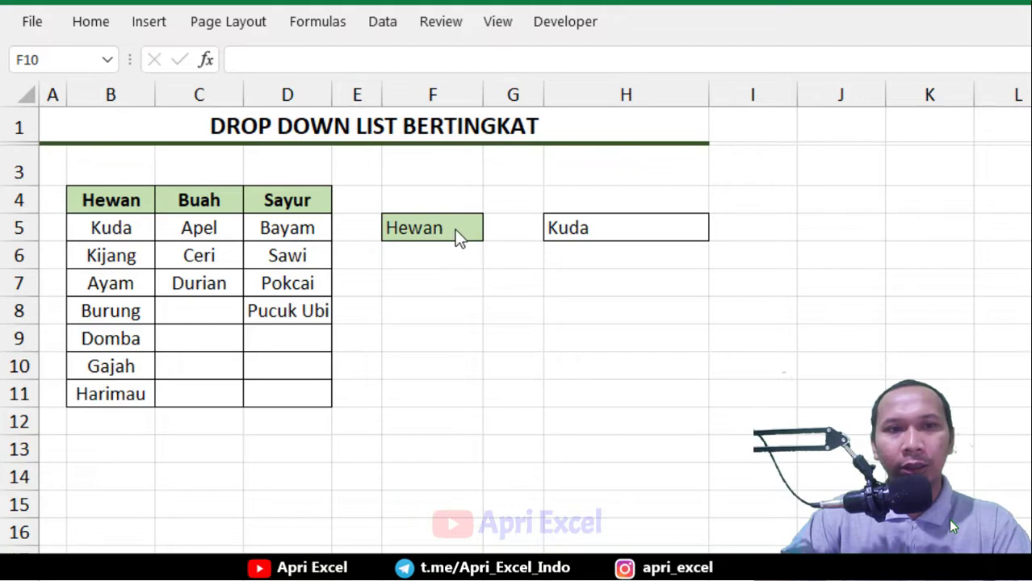
Examine the category dropdown in F5 and the dependent dropdown in H5 with the Hewan category
left_click(456, 229)
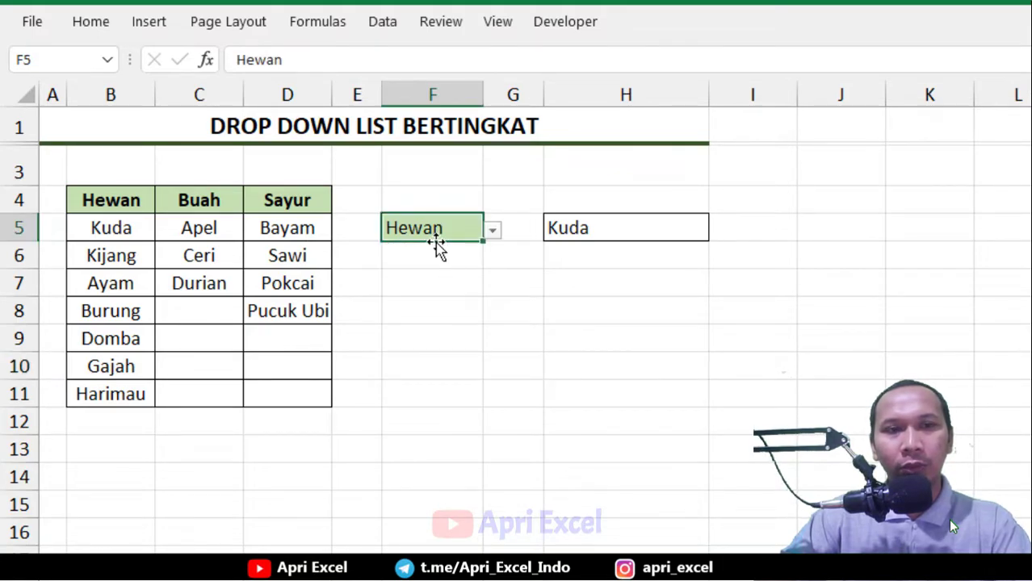
left_click(493, 232)
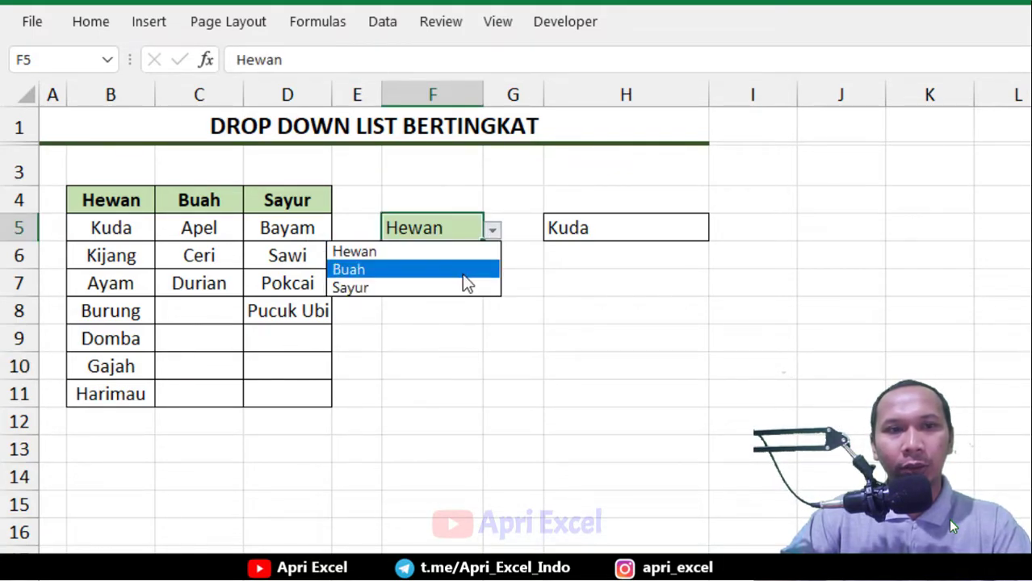
left_click(376, 255)
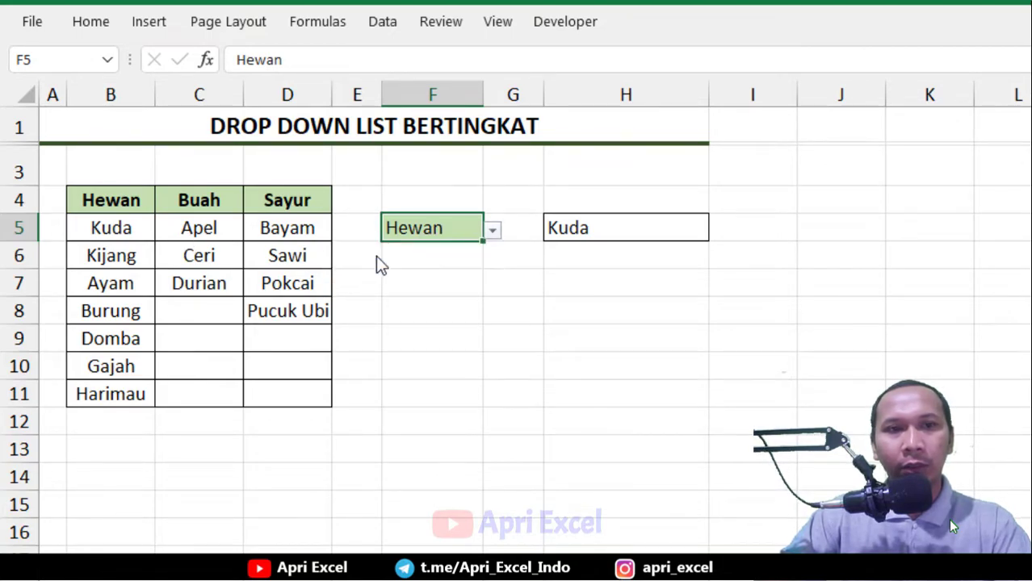
left_click(608, 227)
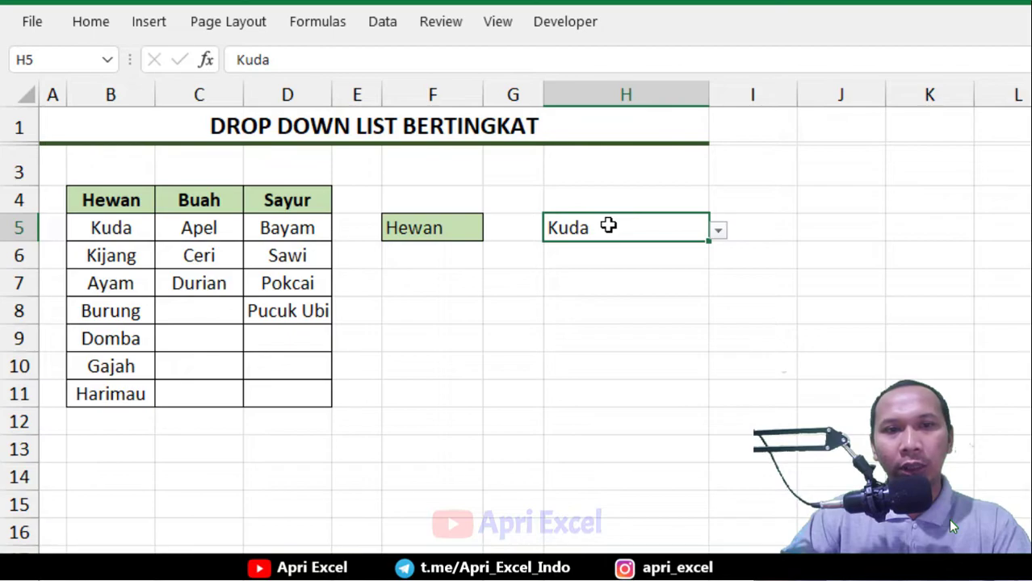
left_click(714, 232)
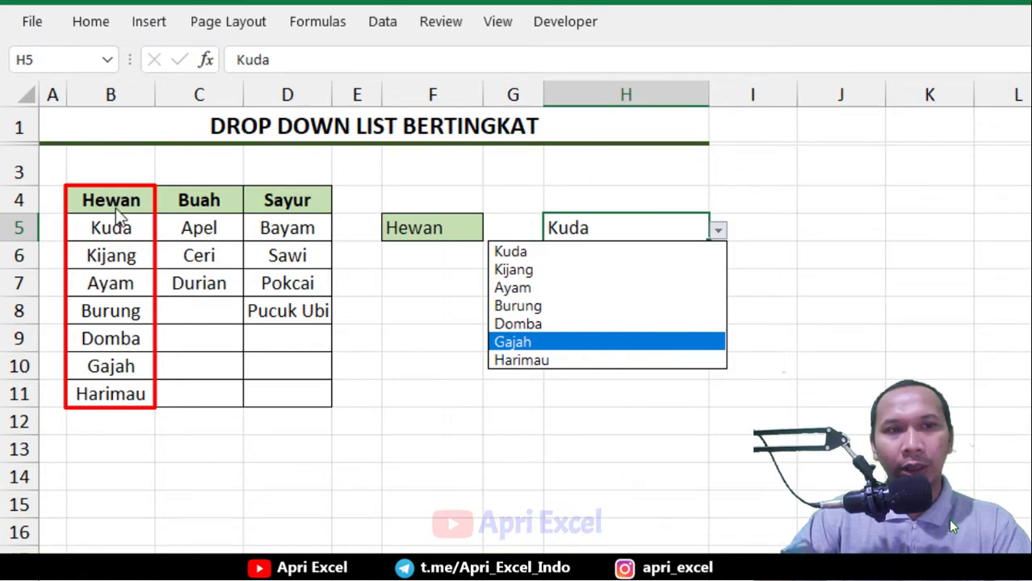
Choose Buah in the F5 category dropdown and open the H5 dropdown to view its fruit options
left_click(415, 231)
left_click(421, 228)
left_click(492, 231)
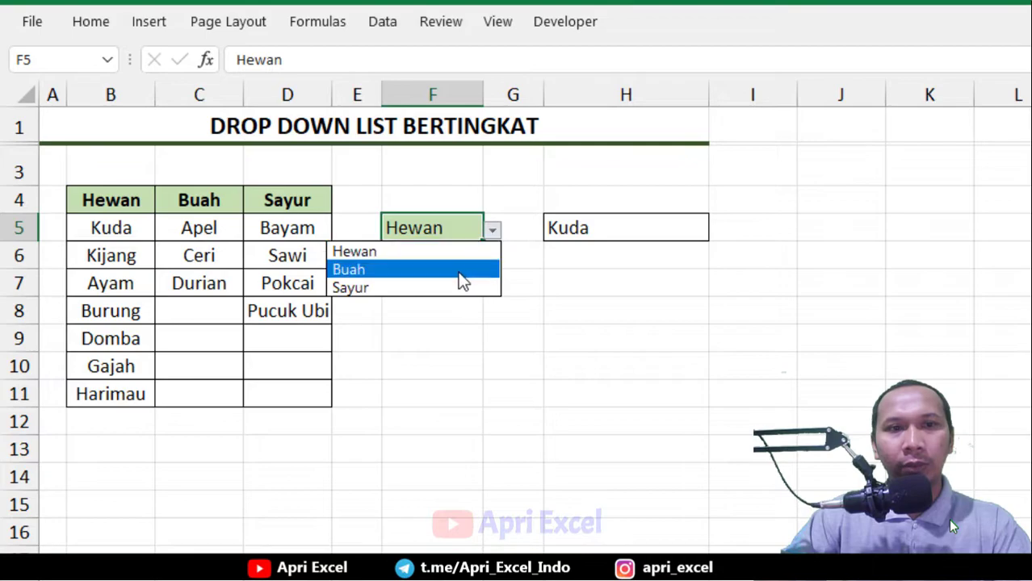
left_click(458, 271)
left_click(624, 230)
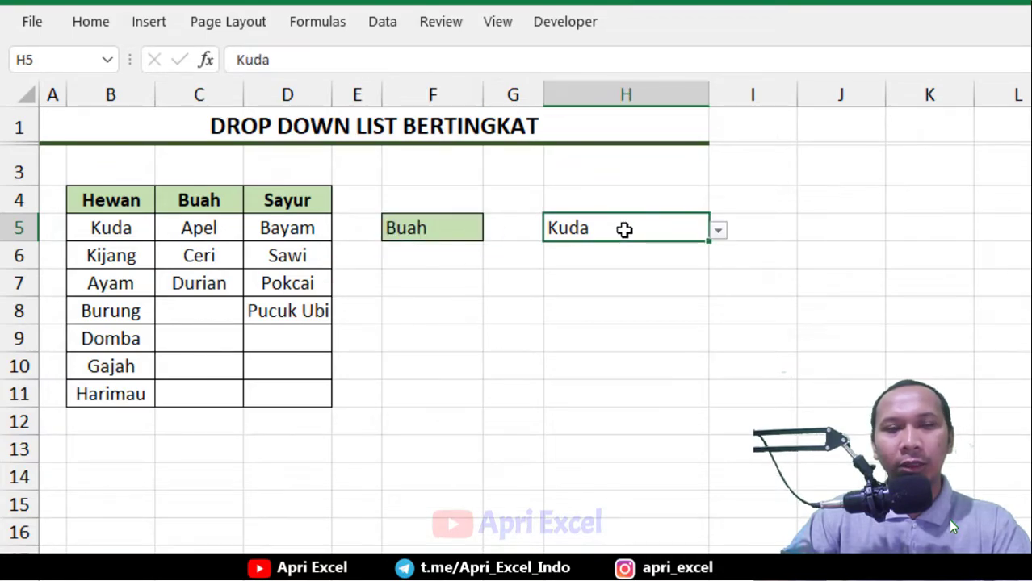
left_click(718, 231)
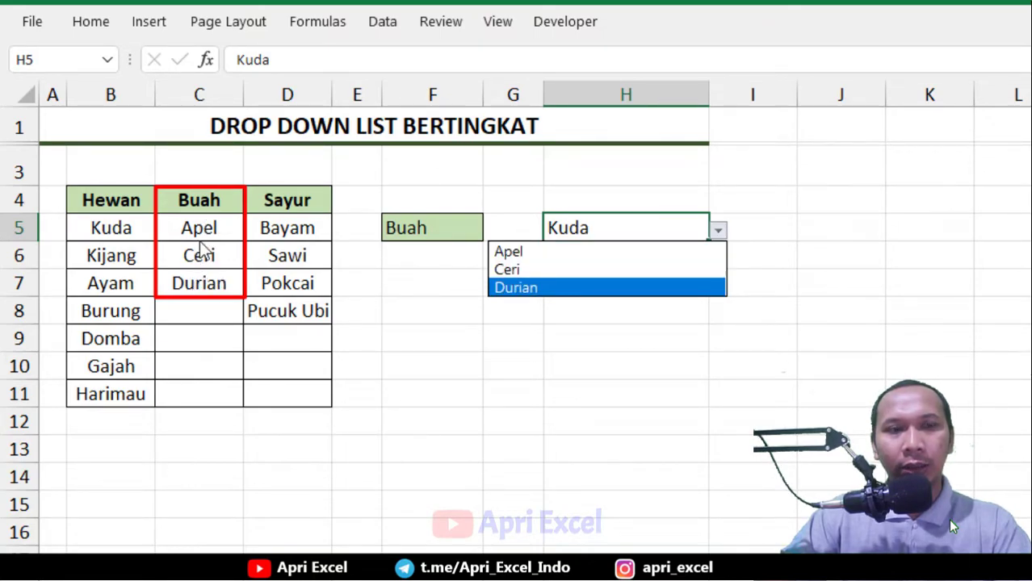
Choose Sayur in the F5 category dropdown and open the H5 dropdown to view its vegetable options
left_click(417, 233)
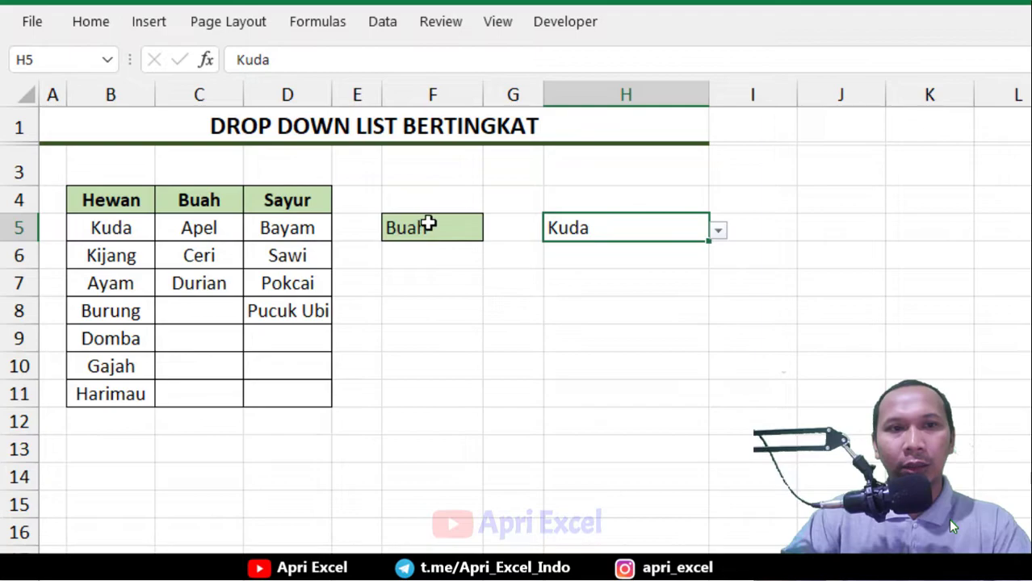
left_click(414, 227)
left_click(492, 230)
left_click(465, 288)
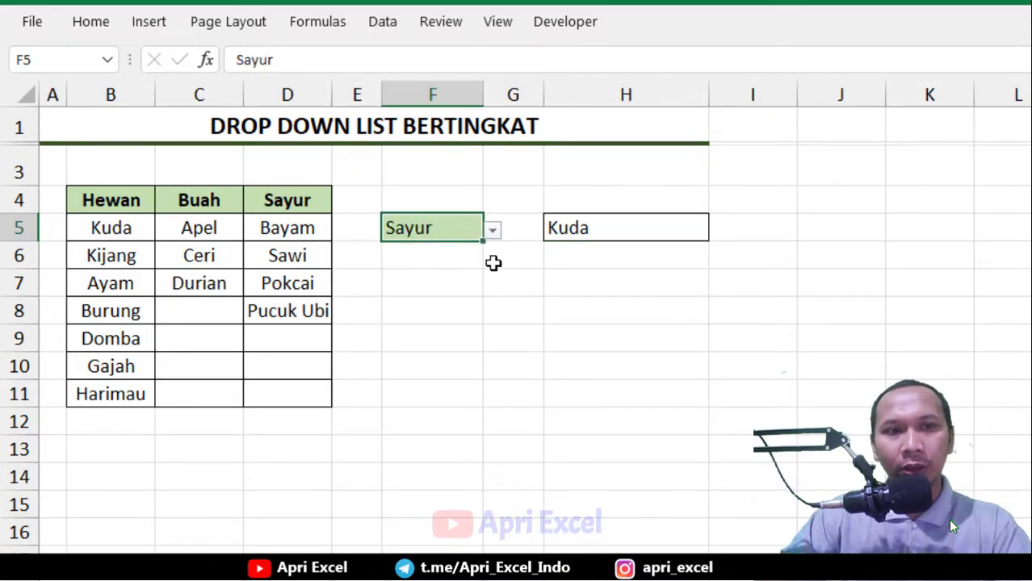
left_click(660, 231)
left_click(718, 231)
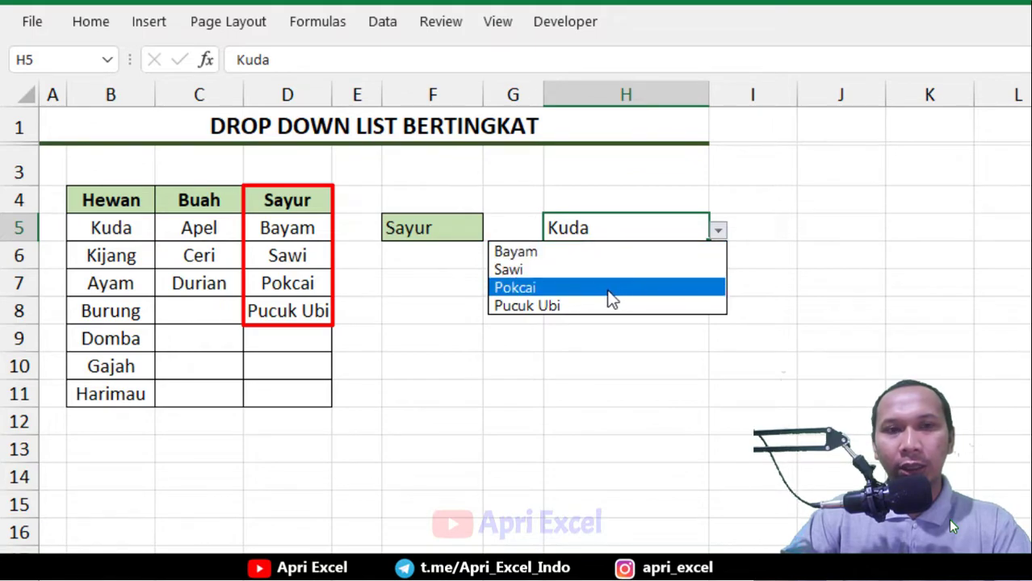
left_click(416, 282)
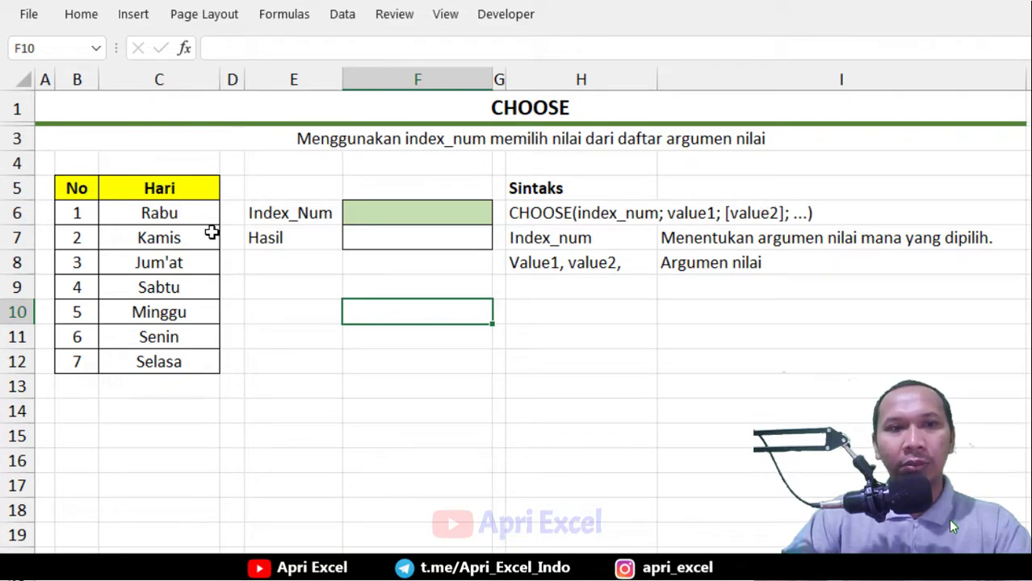
Examine the day names listed in the Hari column from C6 to C12
left_click(176, 212)
left_click(176, 240)
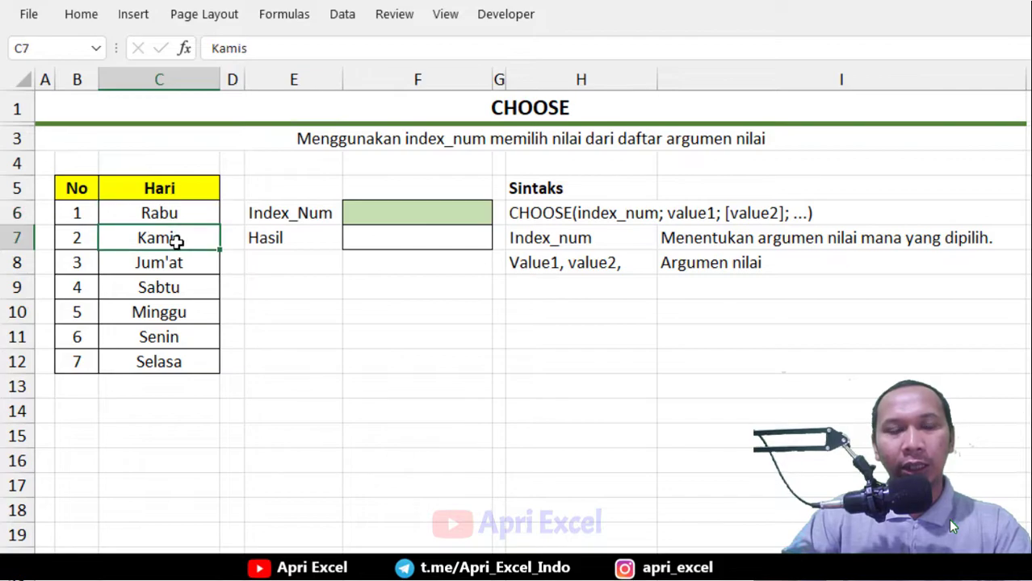
left_click(178, 212)
left_click(176, 239)
left_click(172, 262)
left_click(170, 287)
left_click(168, 312)
left_click(167, 337)
left_click(173, 362)
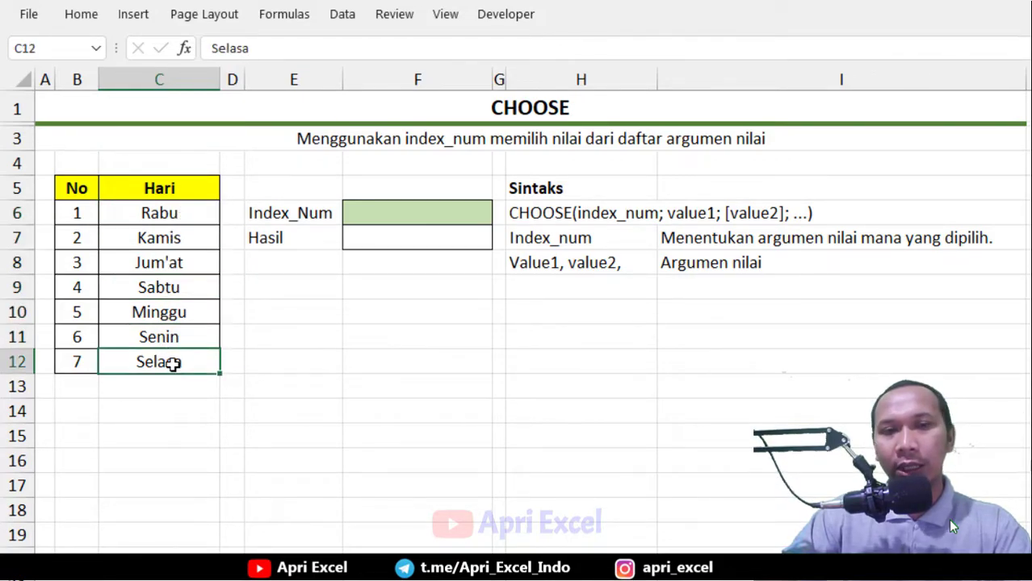
In the Hasil cell F7, start a CHOOSE formula with index 3 and C6 and C7 as values
left_click(386, 239)
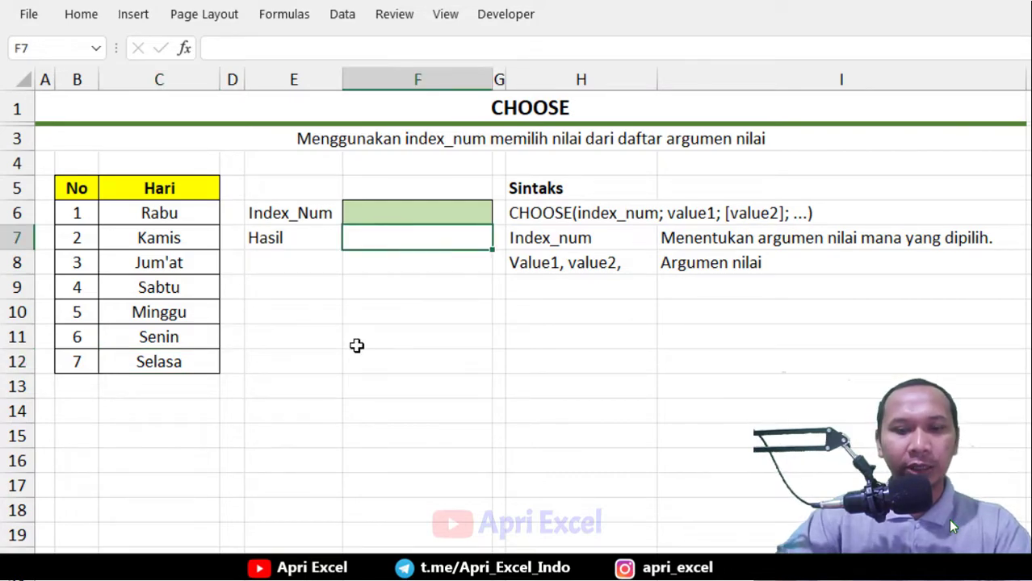
type("=choose(")
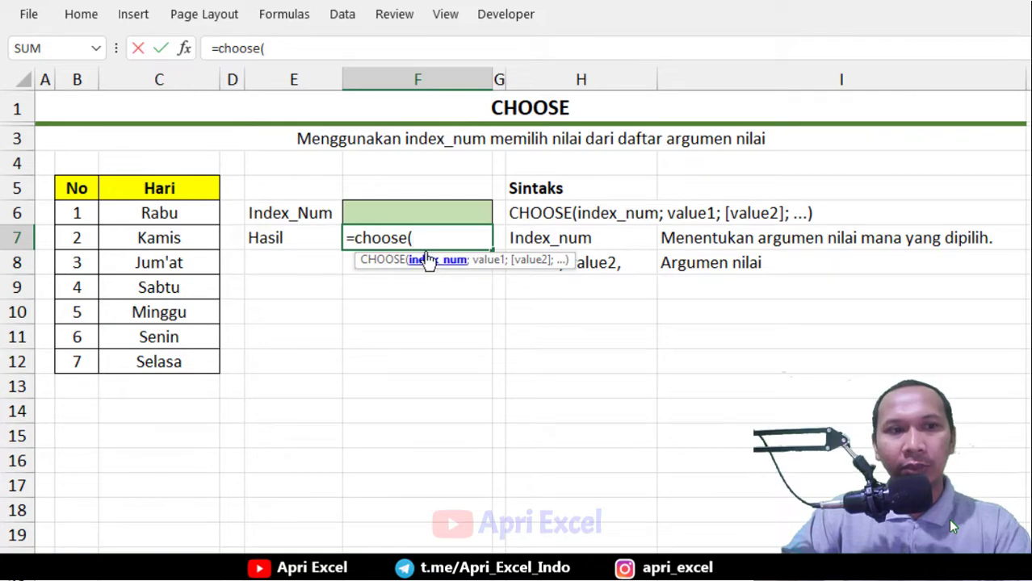
type("3")
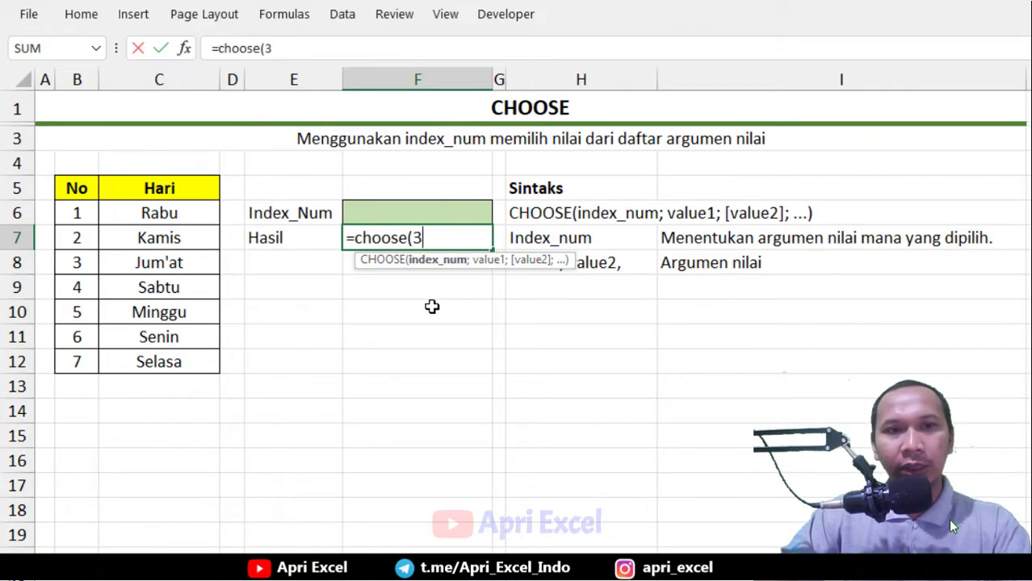
type(";")
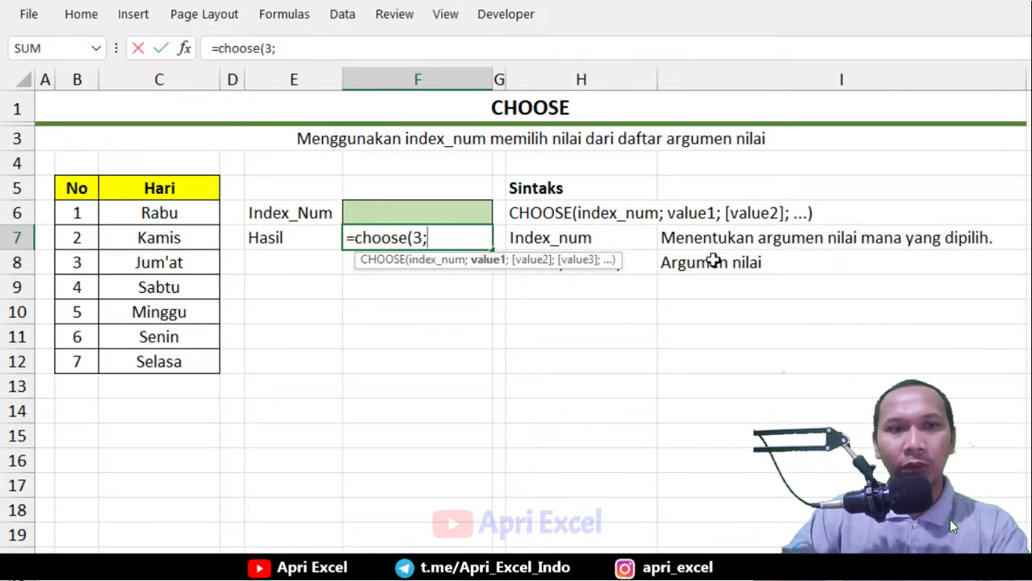
left_click(182, 213)
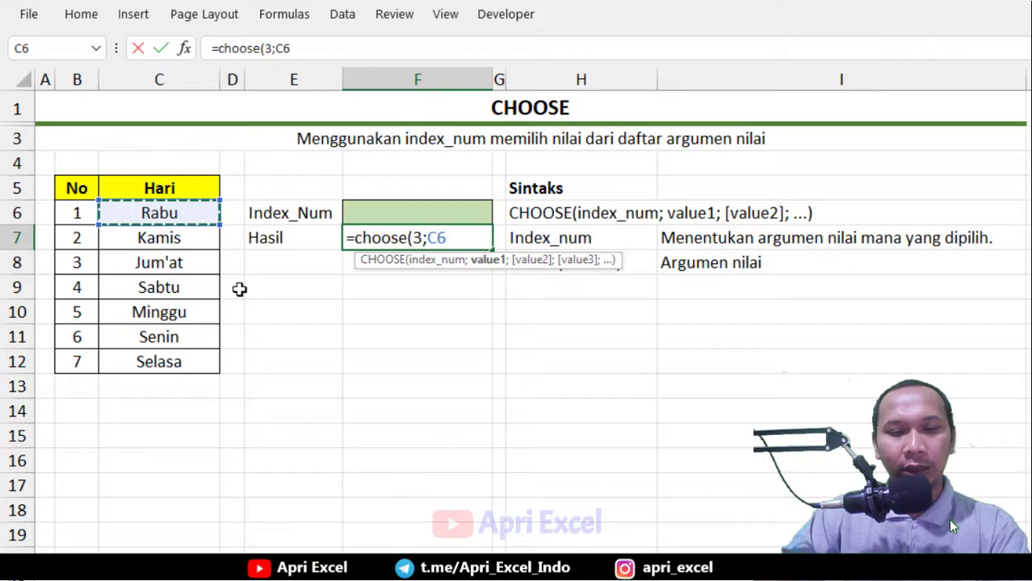
type(";")
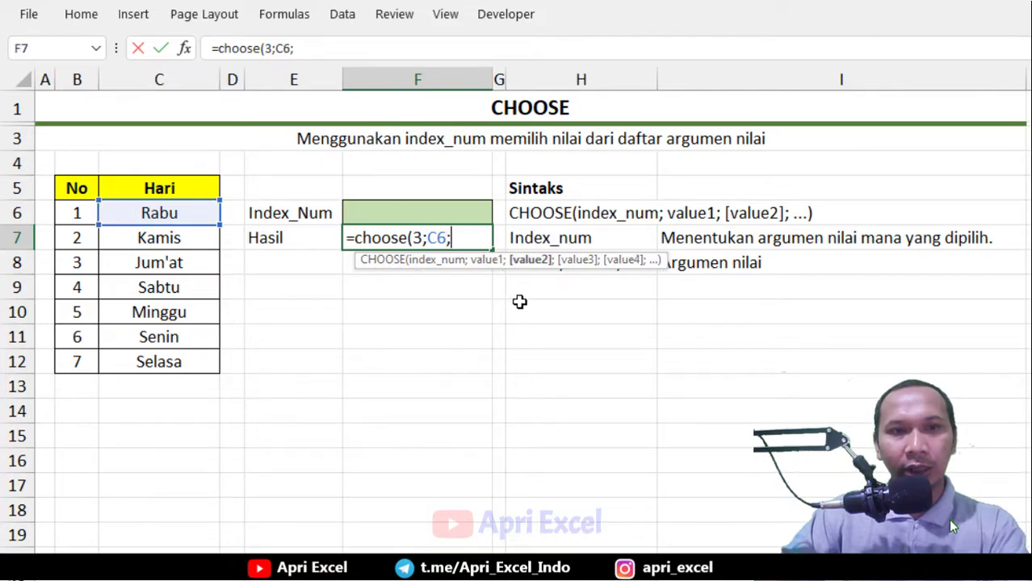
left_click(174, 241)
type(";")
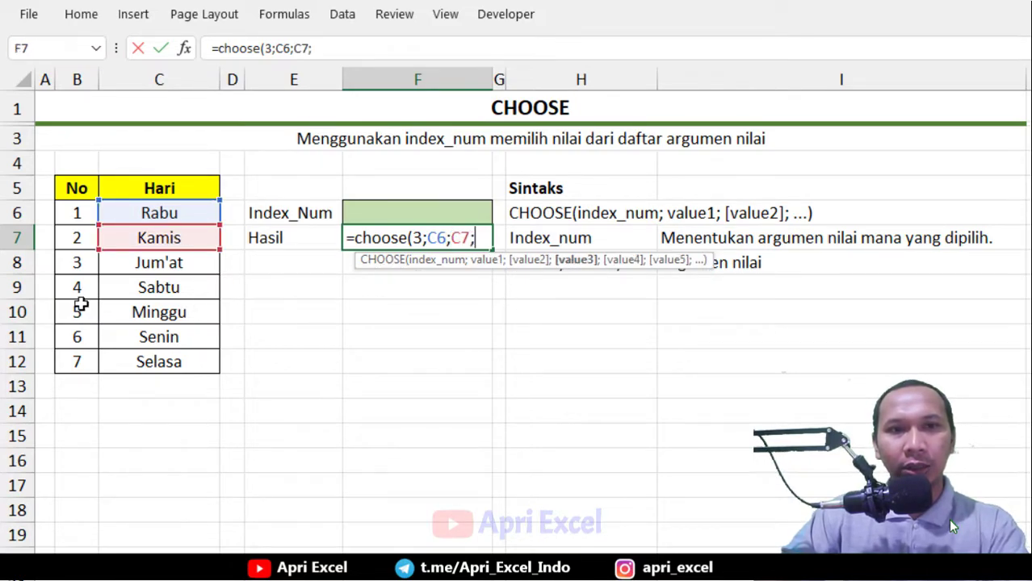
Add C8, C9, C10, C11 and C12 as the remaining value arguments of the CHOOSE formula
left_click(121, 269)
type(";")
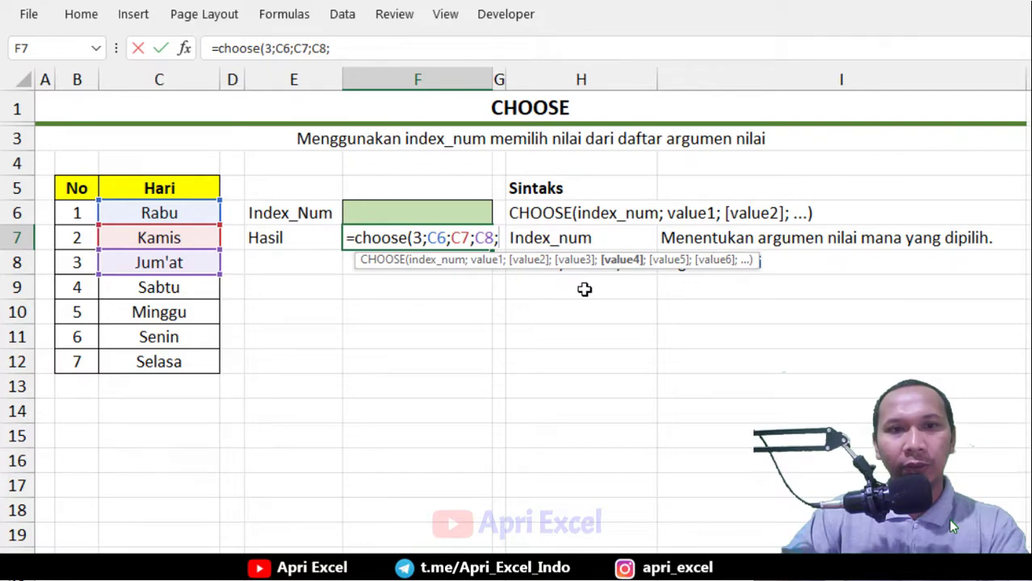
left_click(160, 291)
type(";")
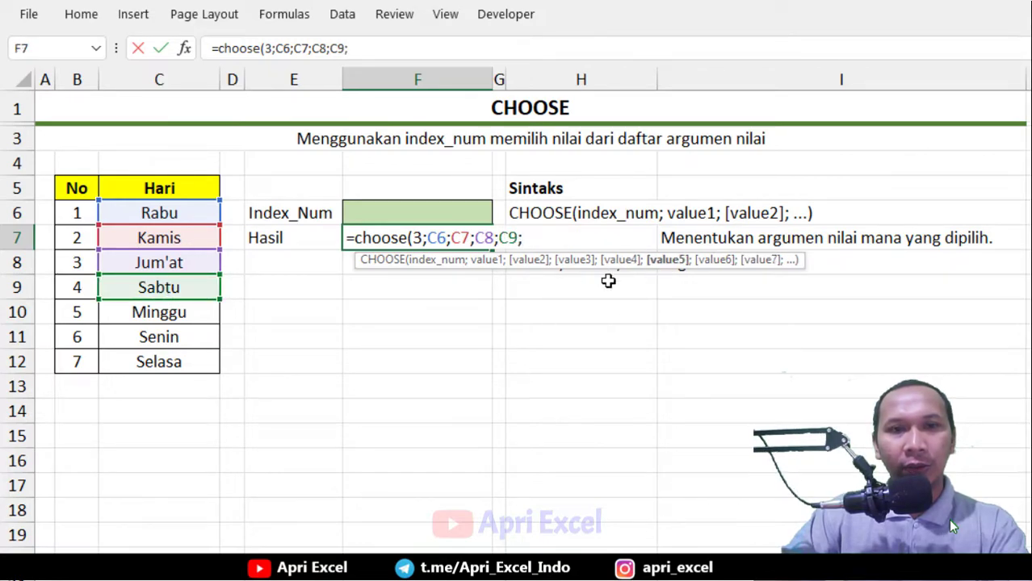
left_click(183, 314)
type(";")
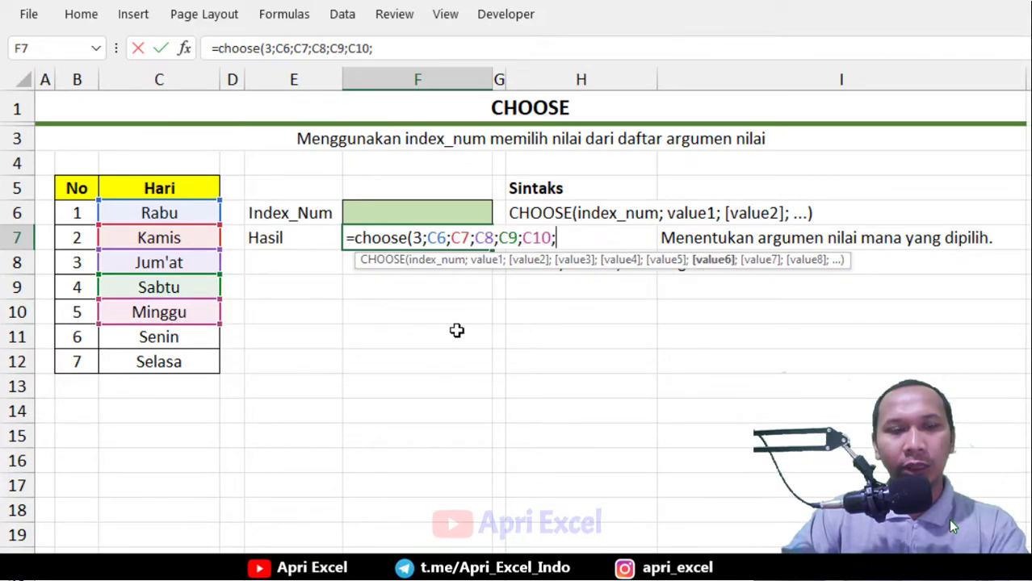
left_click(202, 330)
type(";")
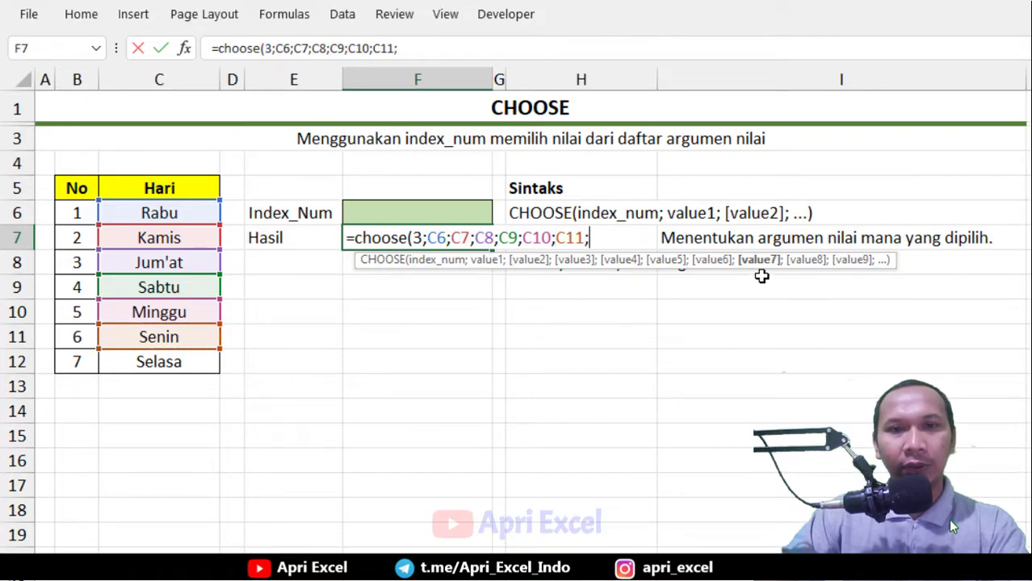
left_click(172, 363)
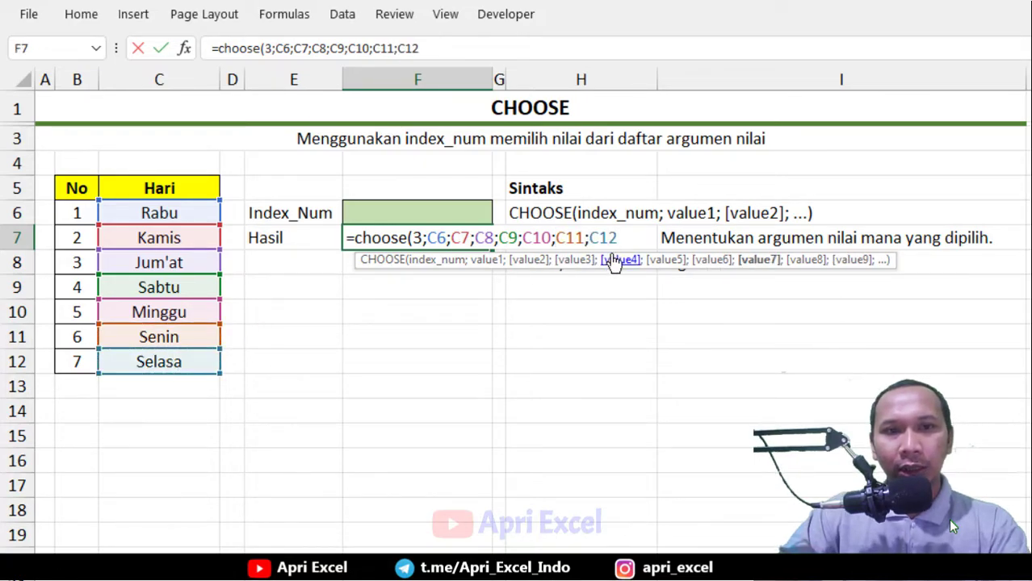
Review the argument hints and commit the formula =choose(3;C6;C7;C8;C9;C10;C11;C12) in F7
left_click(568, 266)
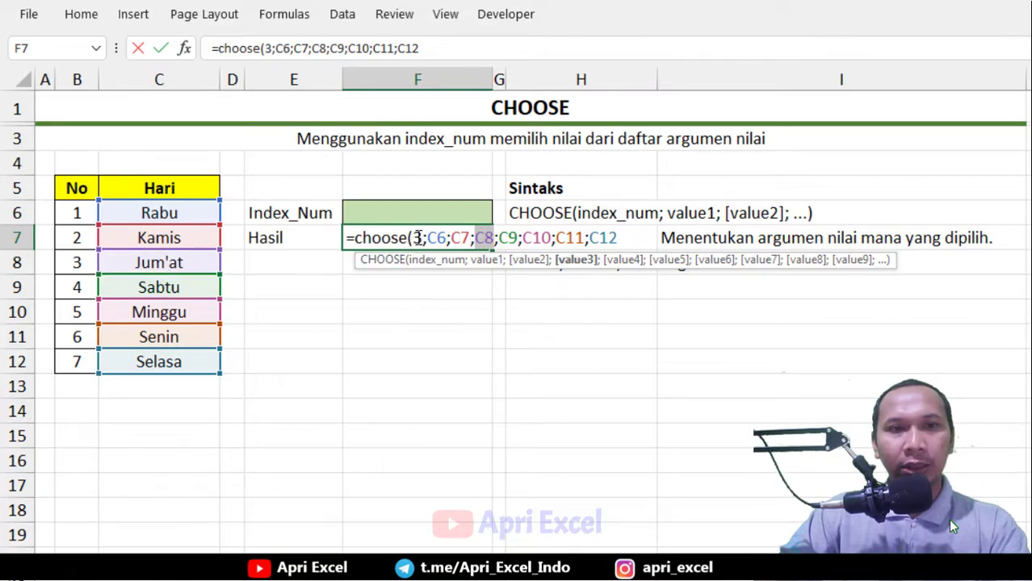
left_click(421, 259)
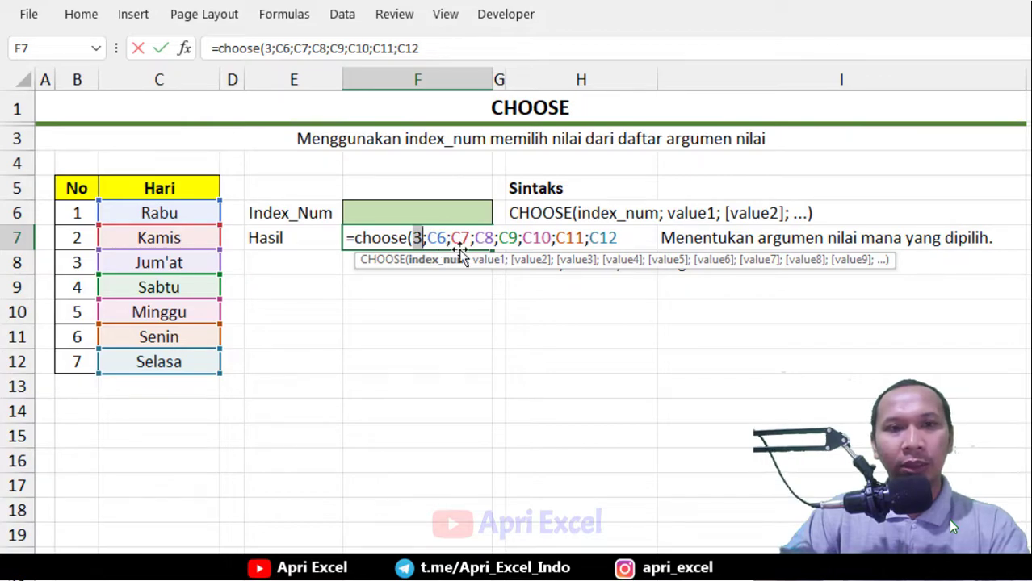
left_click(633, 233)
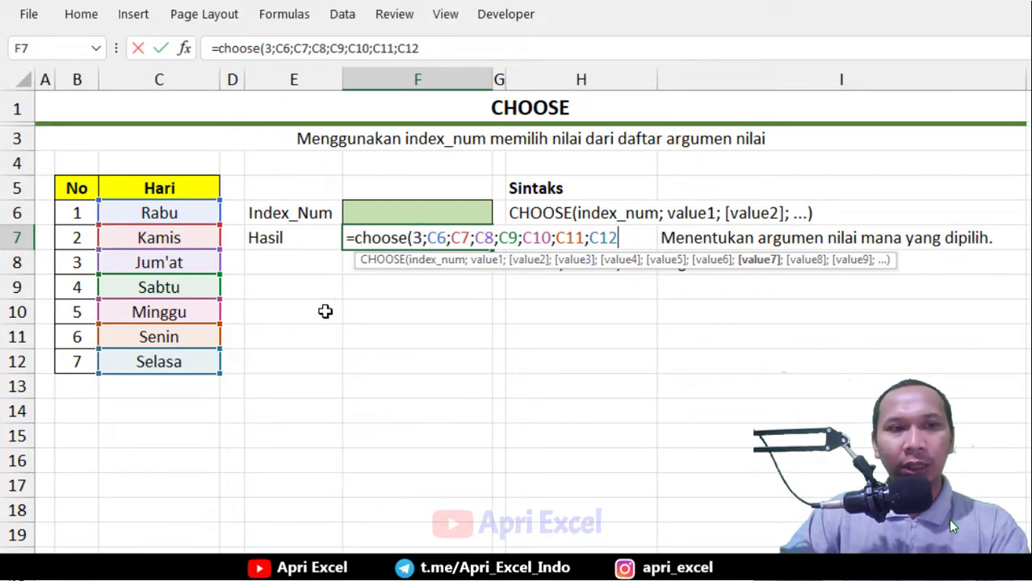
key("Return")
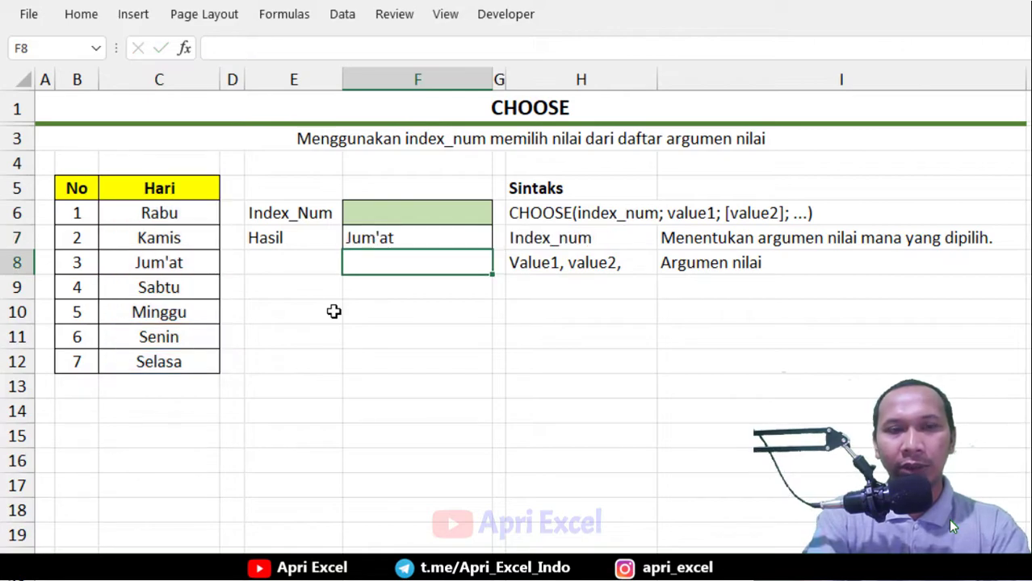
Edit the F7 formula to replace the index 3 with a reference to the Index_Num cell F6
left_click(403, 233)
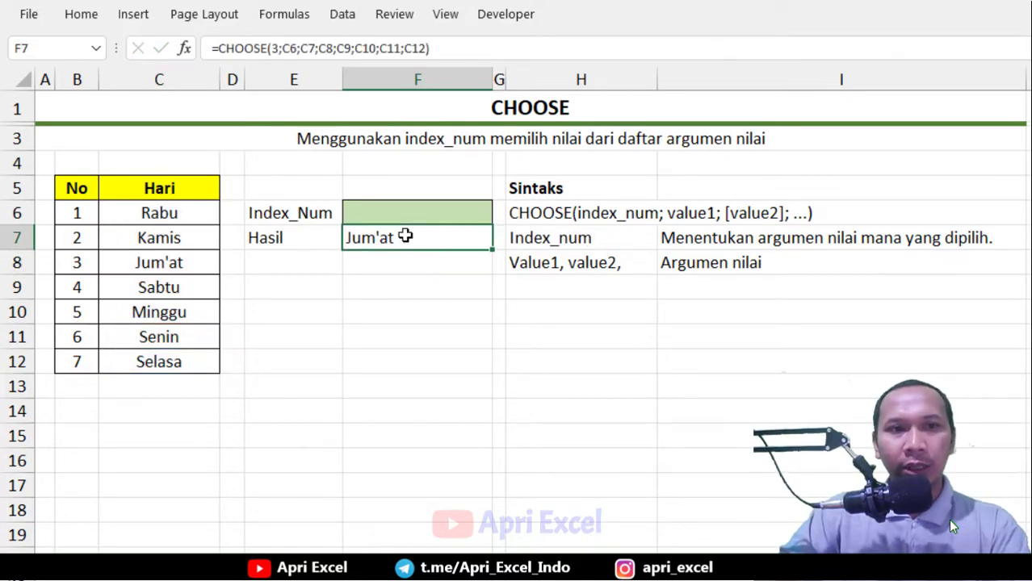
double_click(416, 239)
left_click_drag(427, 240, 425, 240)
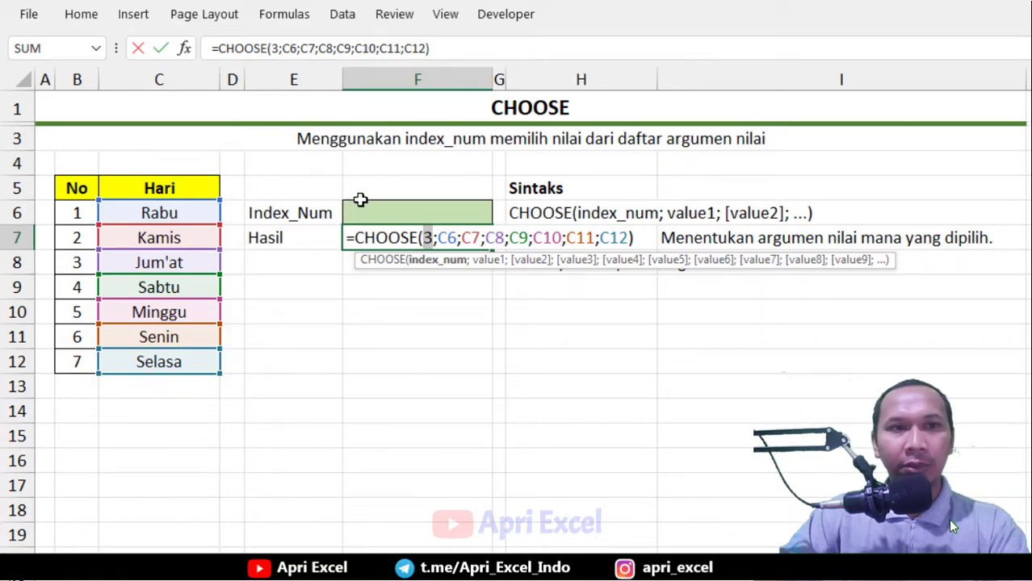
left_click(366, 208)
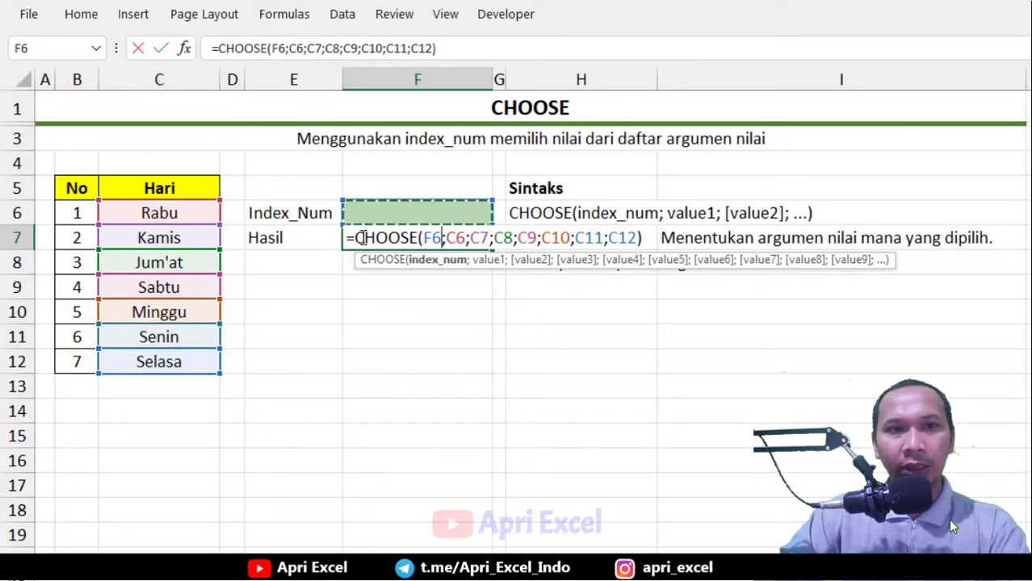
key("Return")
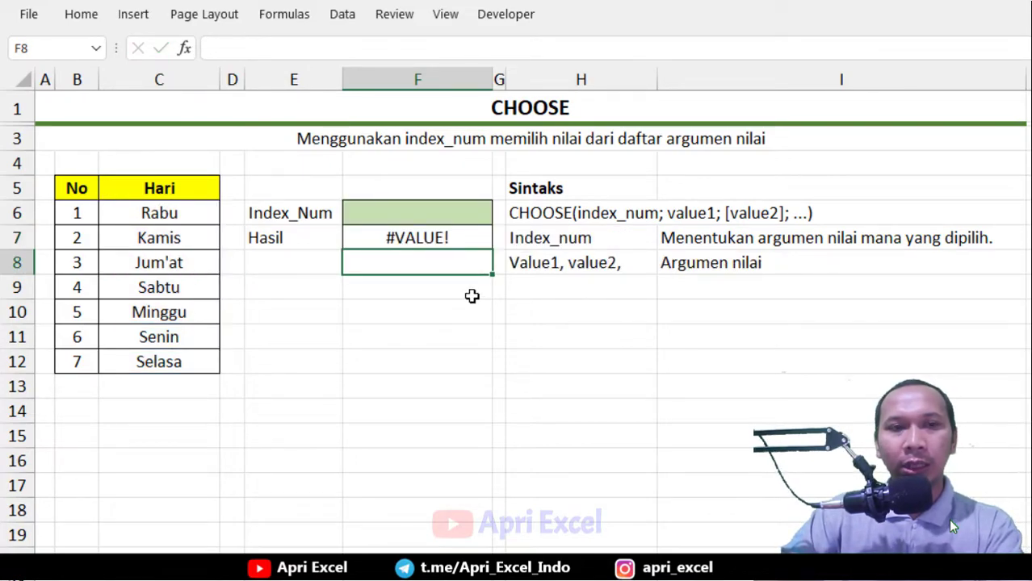
left_click(391, 220)
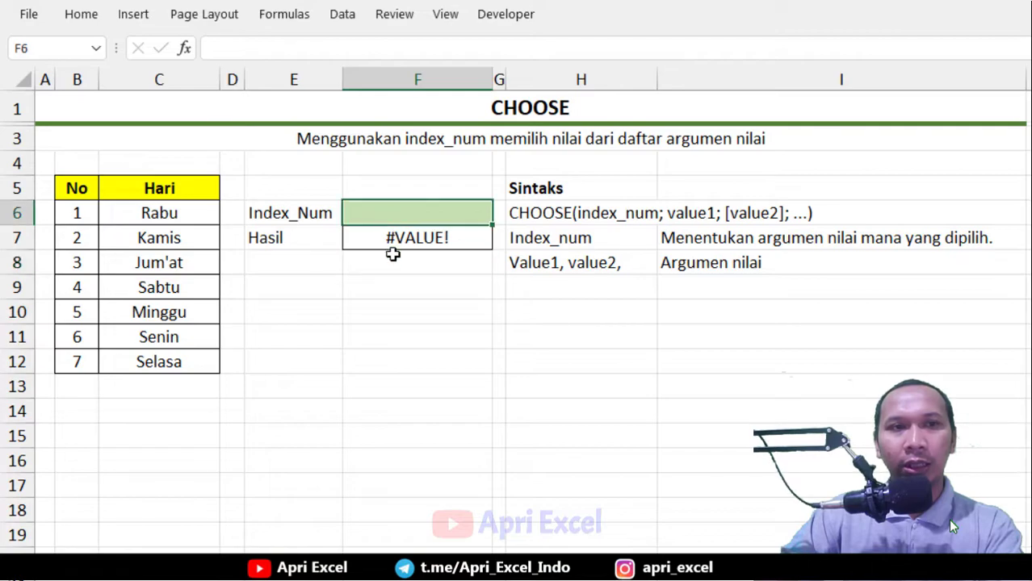
Enter 6 as the Index_Num in F6 and compare the Hasil result with the day list
type("6")
left_click(392, 307)
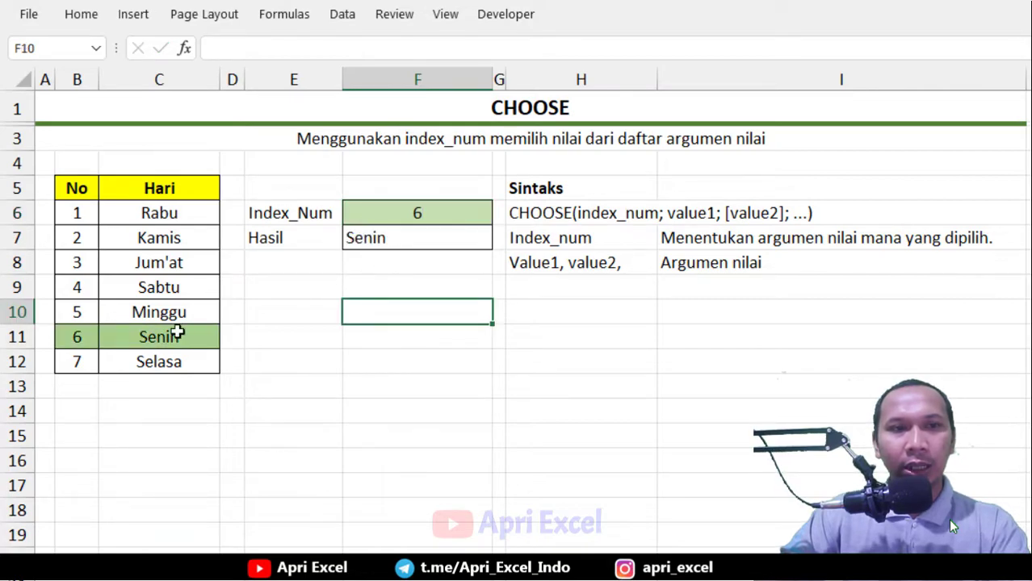
left_click(139, 337)
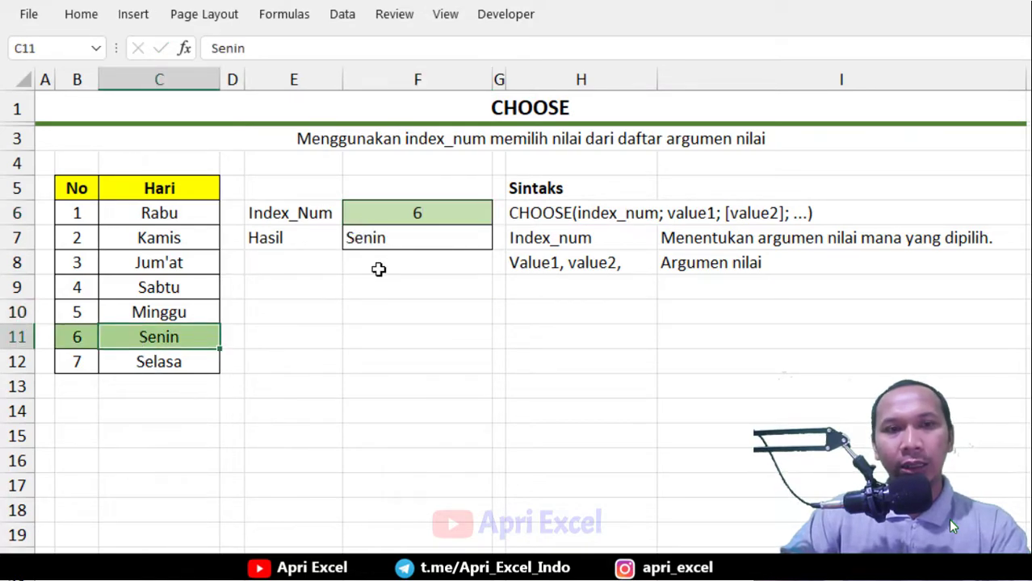
Open the F7 formula and review which value argument each argument hint points to
double_click(422, 238)
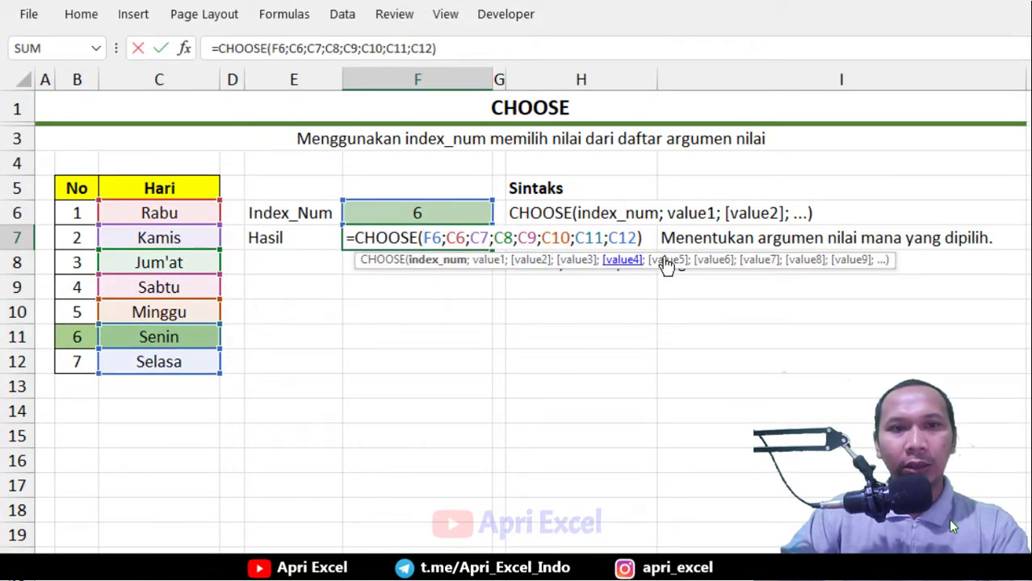
left_click(712, 260)
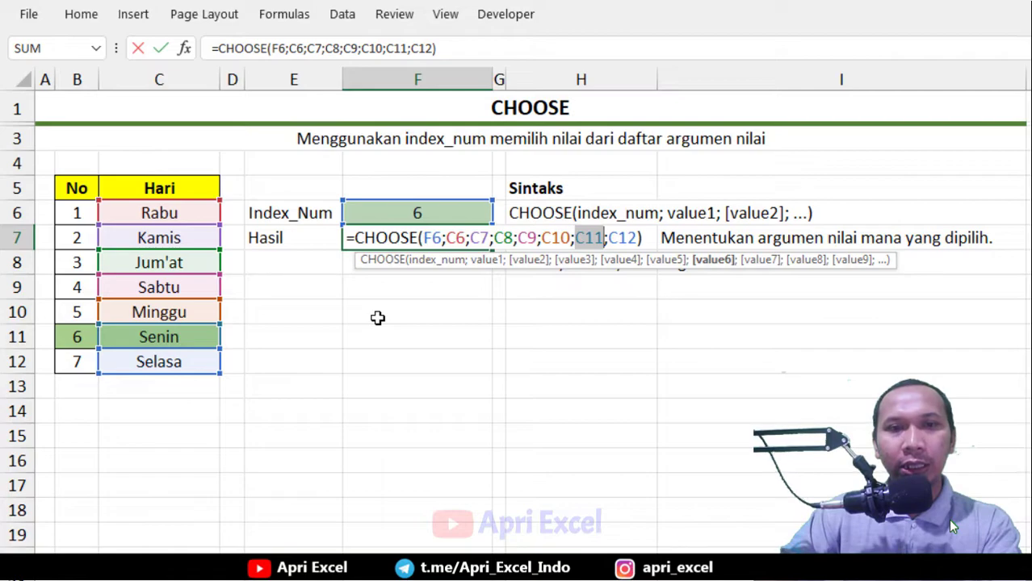
left_click(529, 259)
left_click(574, 259)
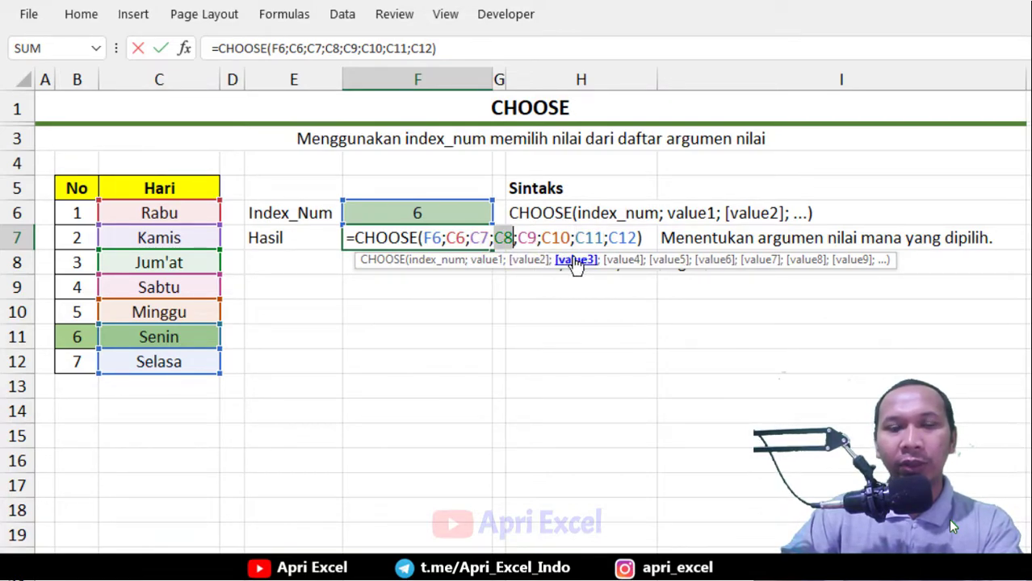
left_click(622, 259)
left_click(667, 260)
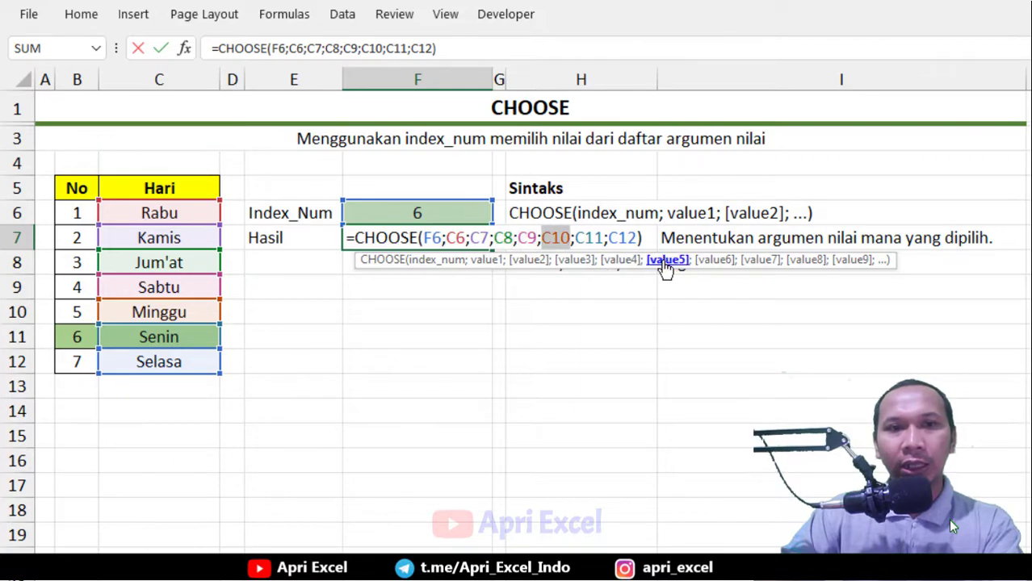
left_click(448, 261)
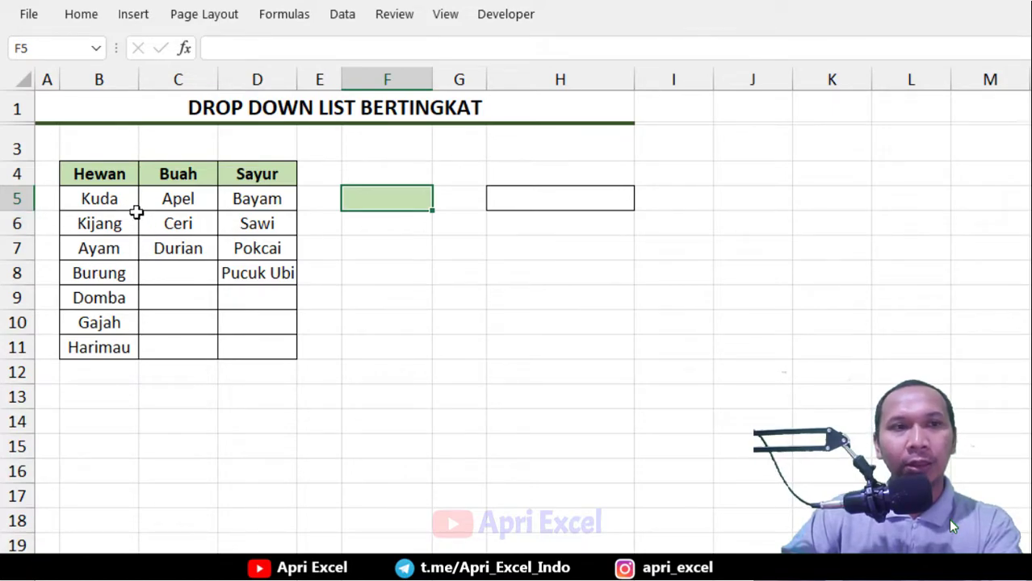
In H5 start a CHOOSE formula with index 1 and the Hewan range B5:B11 as the first value
left_click(508, 203)
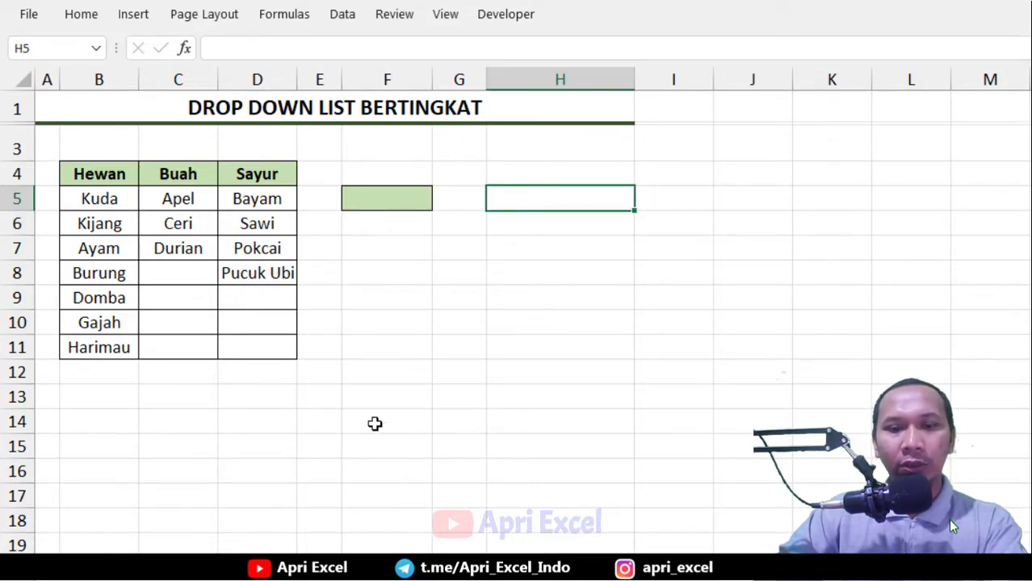
type("=choose")
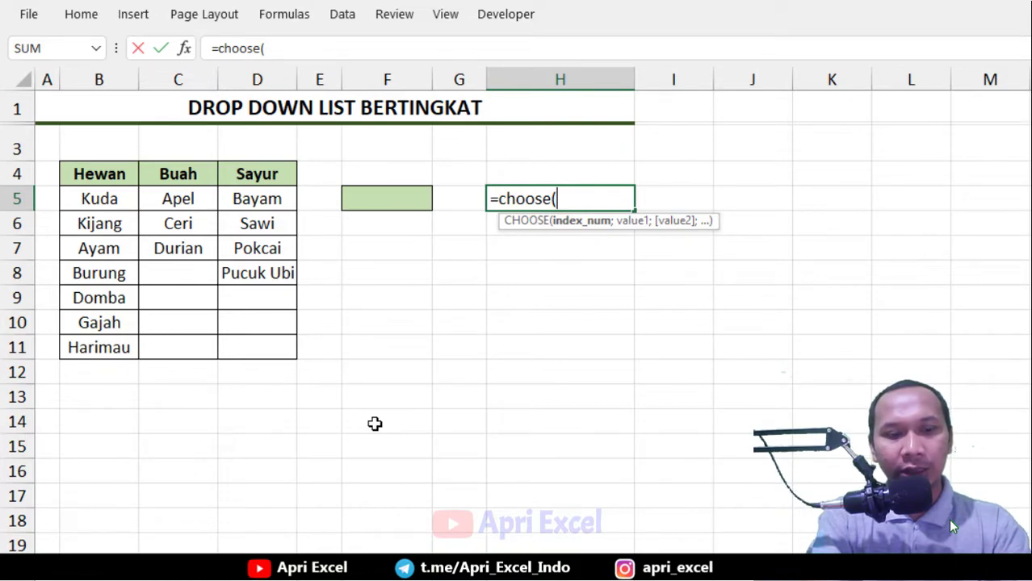
type(";")
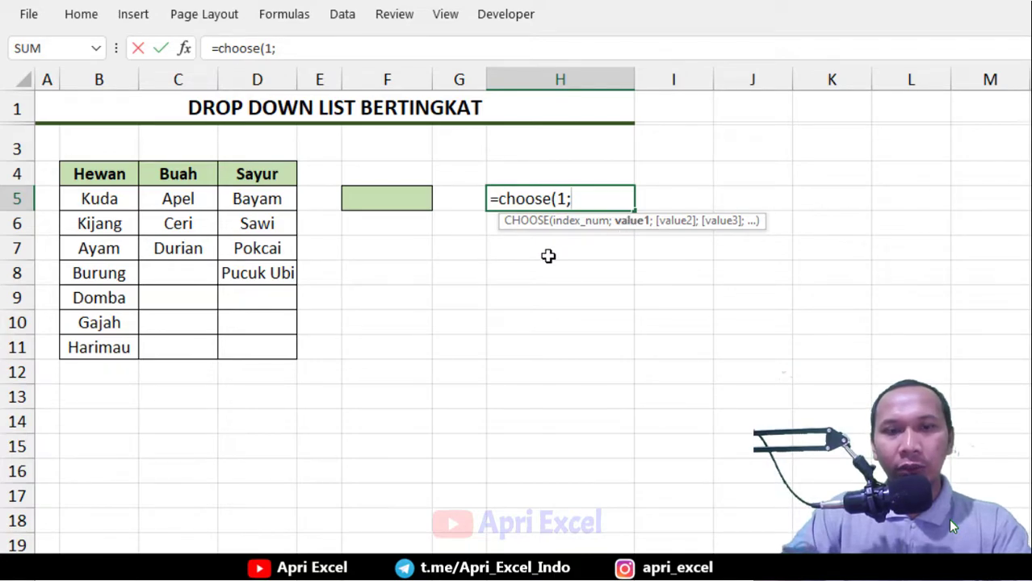
left_click_drag(108, 199, 104, 345)
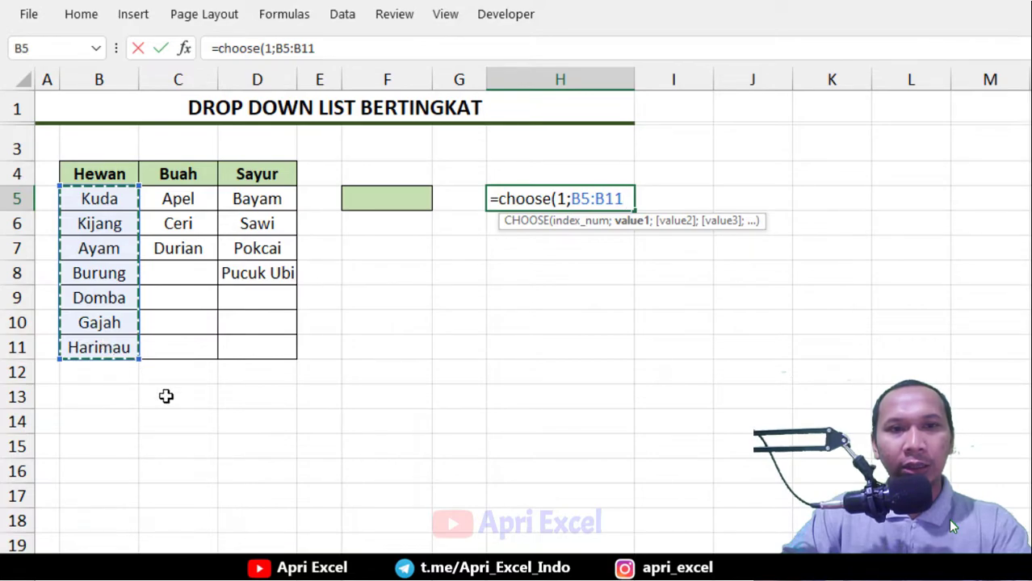
Add the Buah range C5:C7 and the Sayur range D5:D8 as further values and commit the formula
type(";")
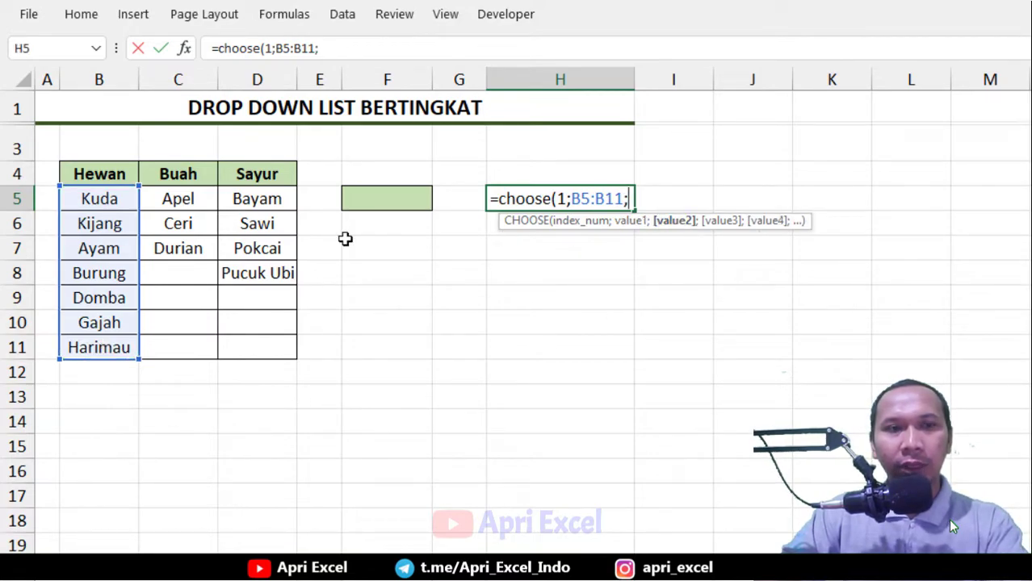
left_click_drag(186, 201, 190, 249)
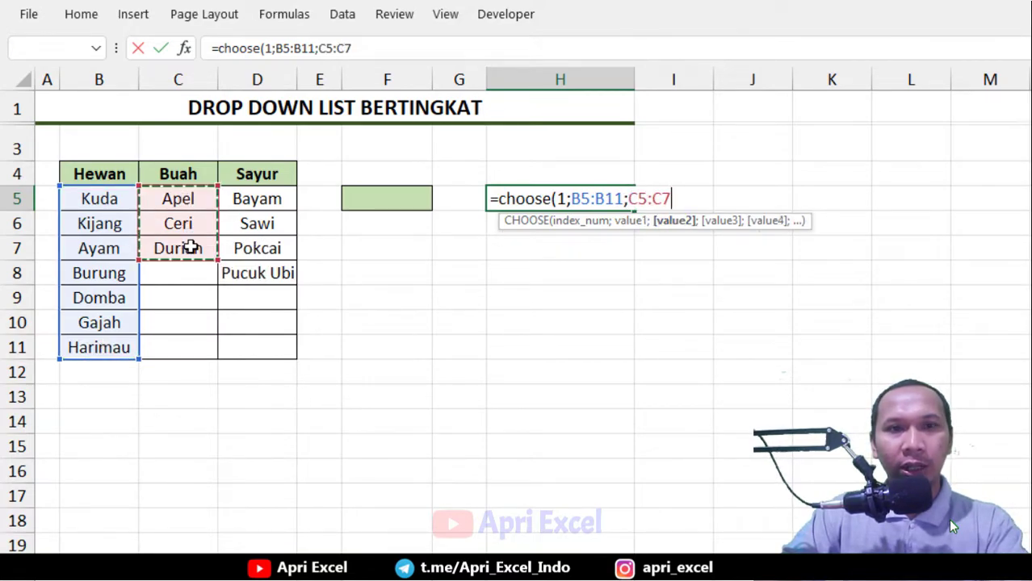
type(";")
left_click_drag(255, 204, 260, 272)
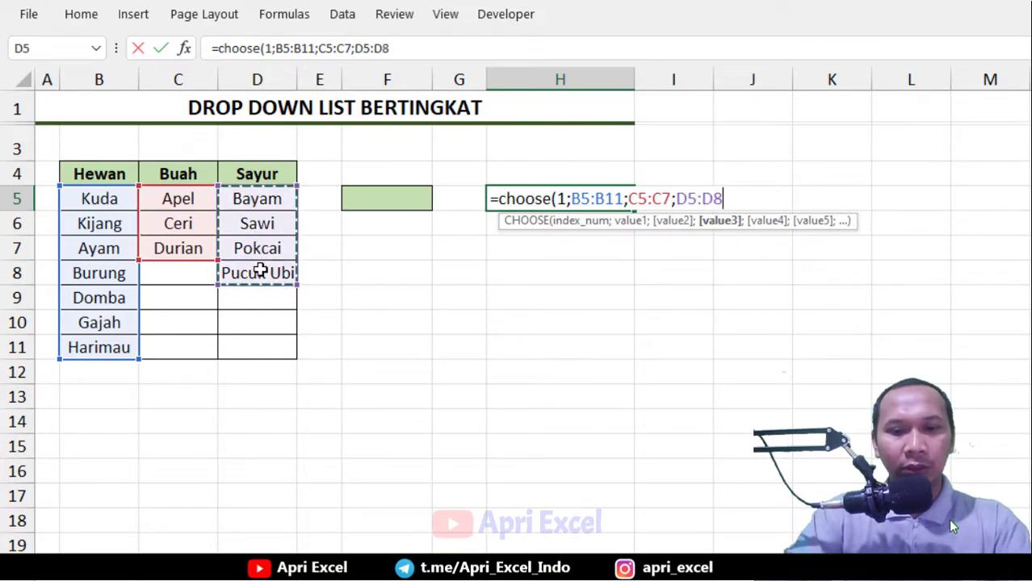
type(")")
key("Return")
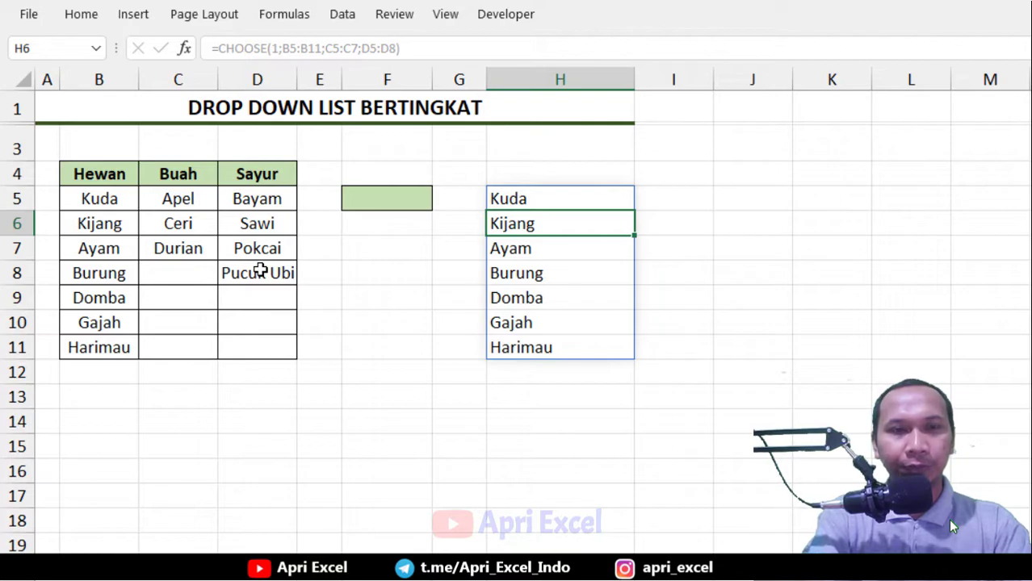
Change the index of the H5 CHOOSE formula to 3
left_click(557, 199)
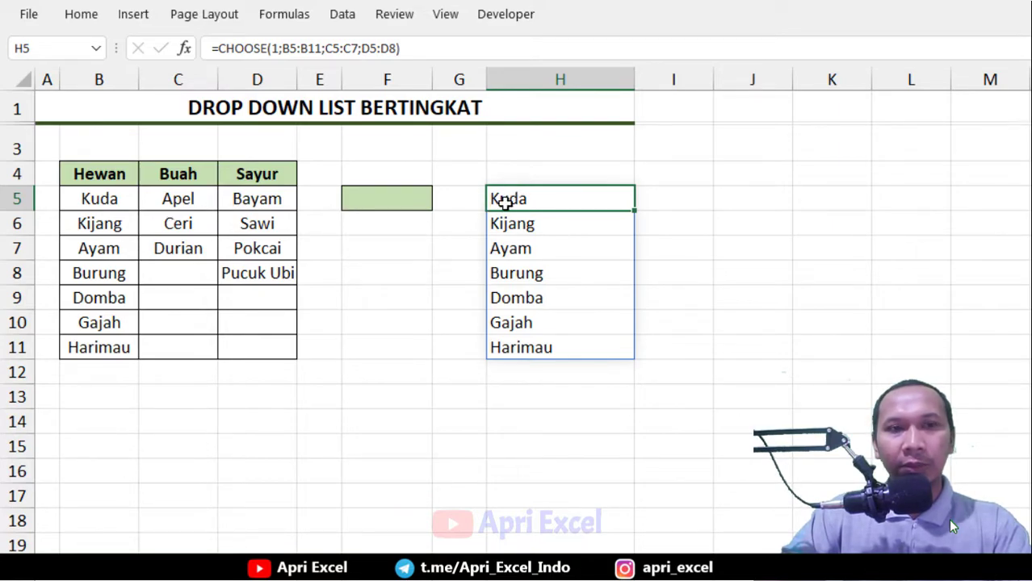
double_click(542, 204)
left_click(582, 222)
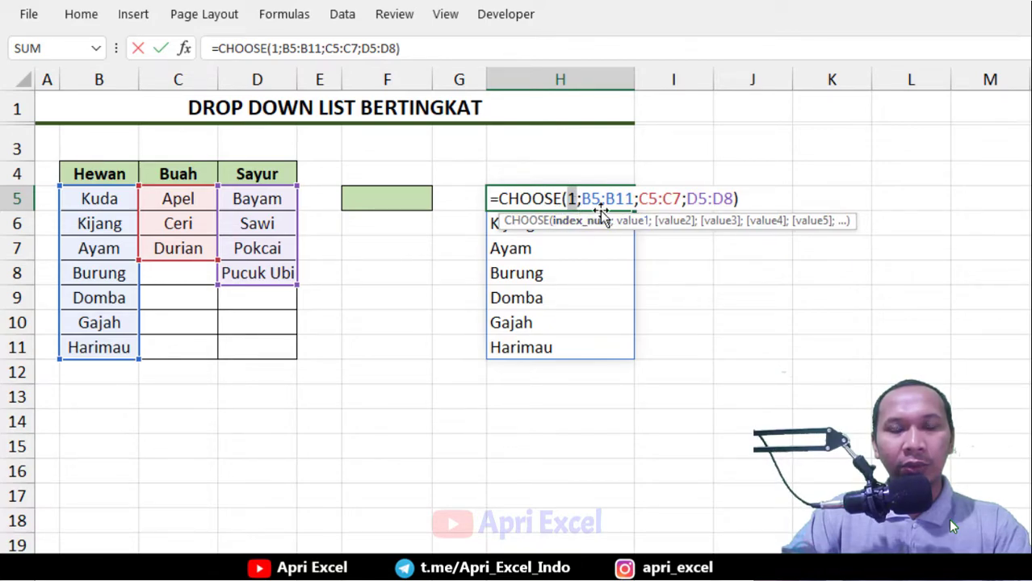
left_click(631, 222)
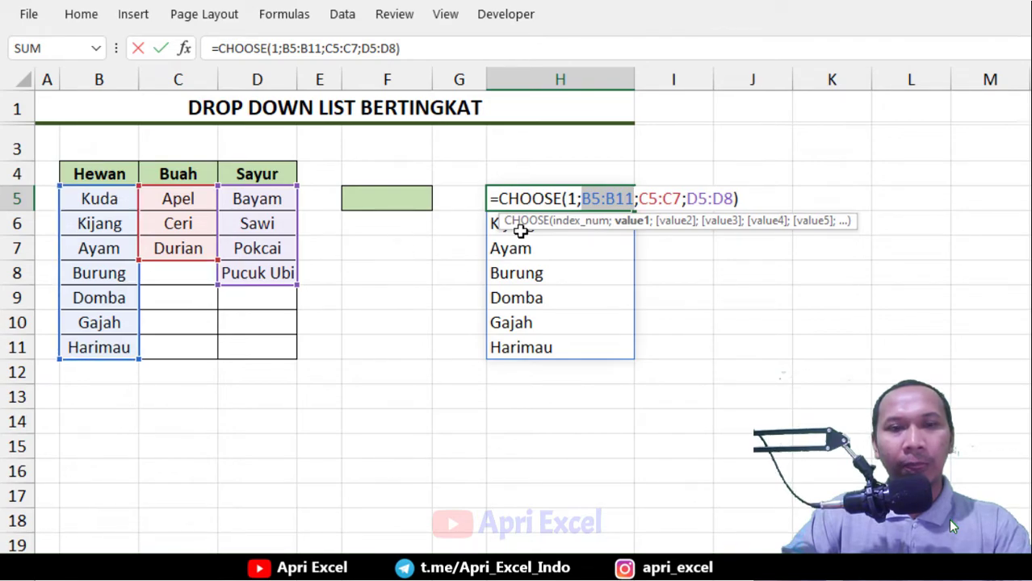
left_click(574, 197)
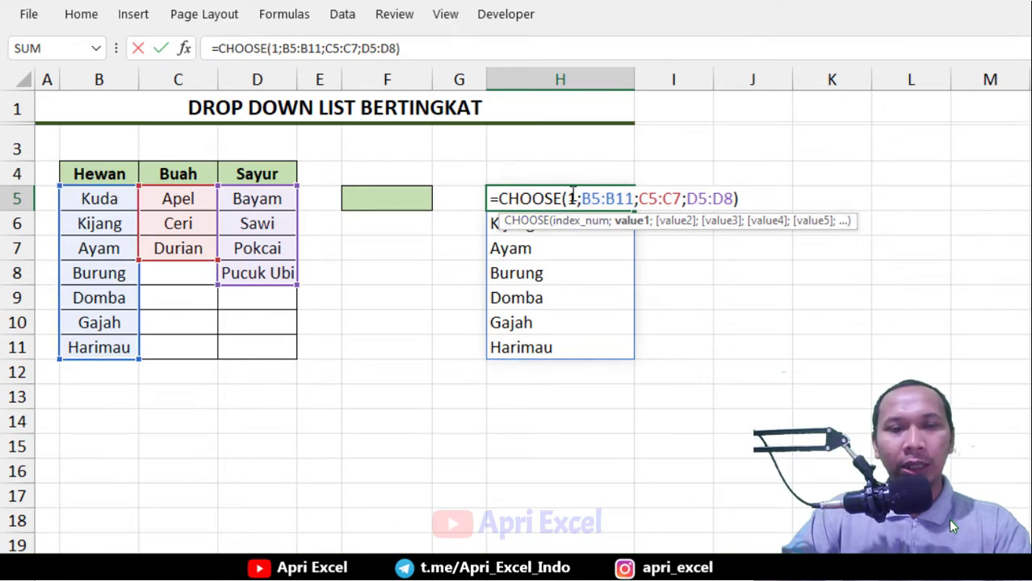
key("BackSpace")
type("3")
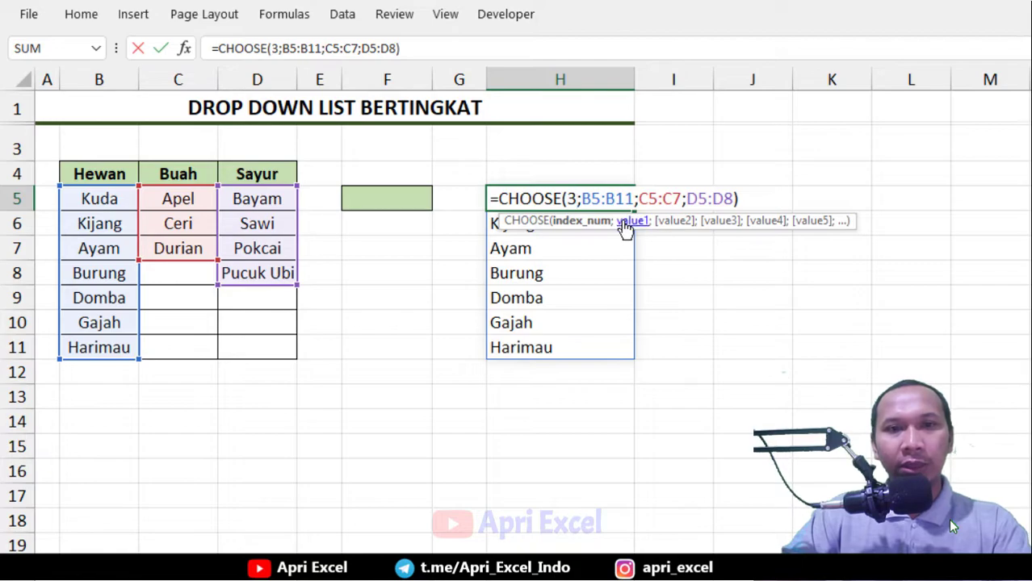
left_click(730, 222)
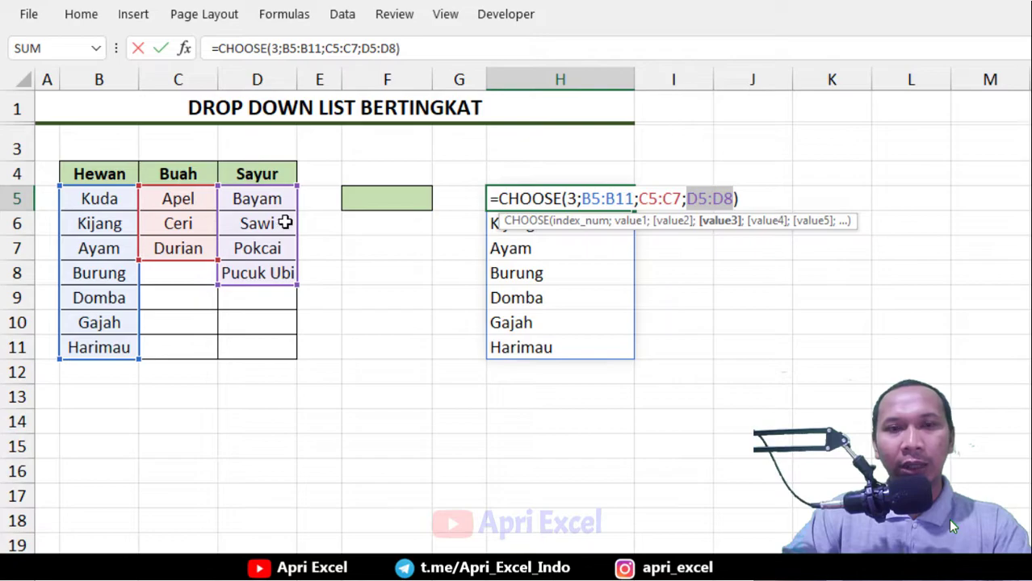
key("Return")
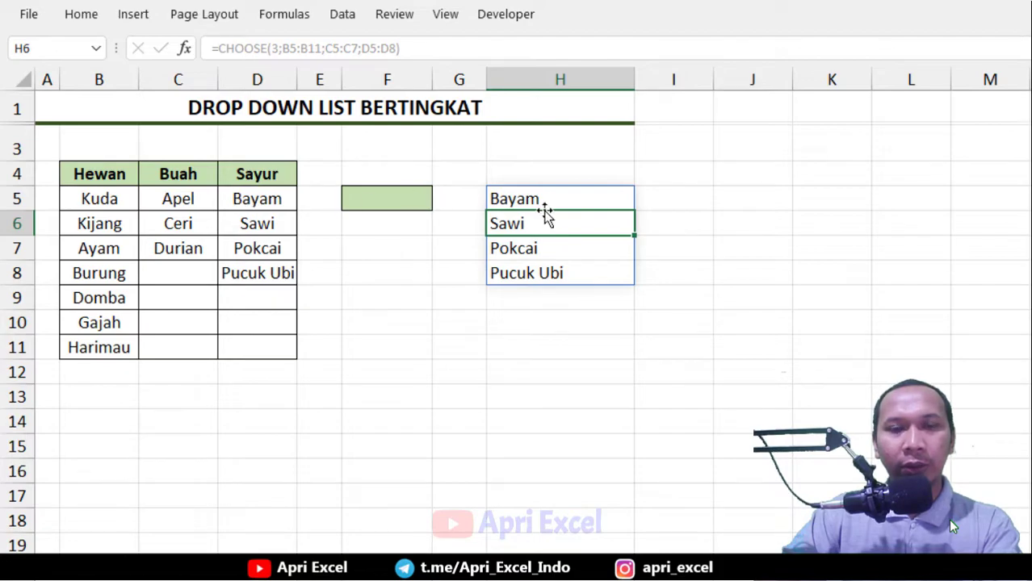
Open the H5 formula for review and close it without changes
left_click(575, 202)
double_click(578, 201)
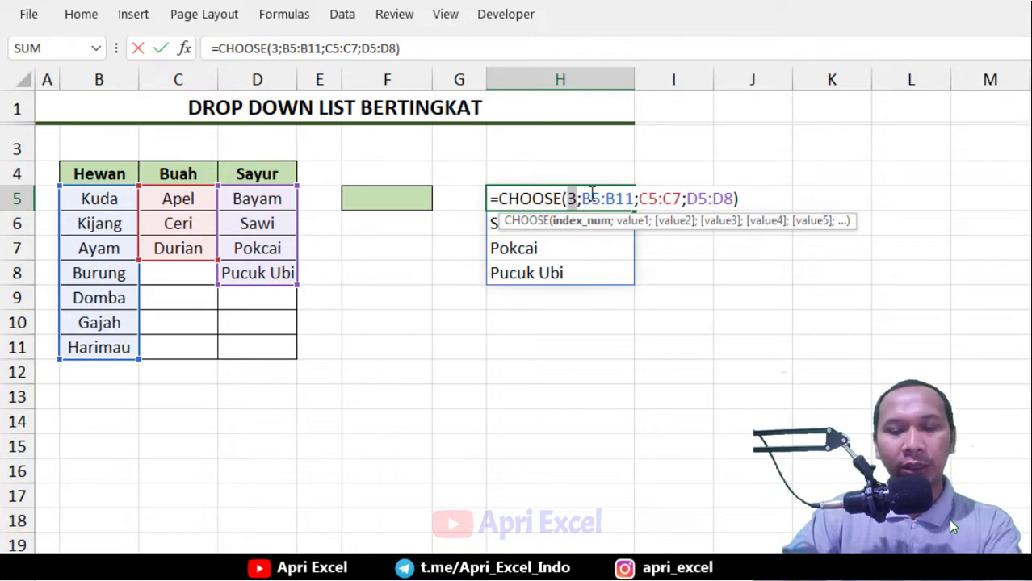
key("Return")
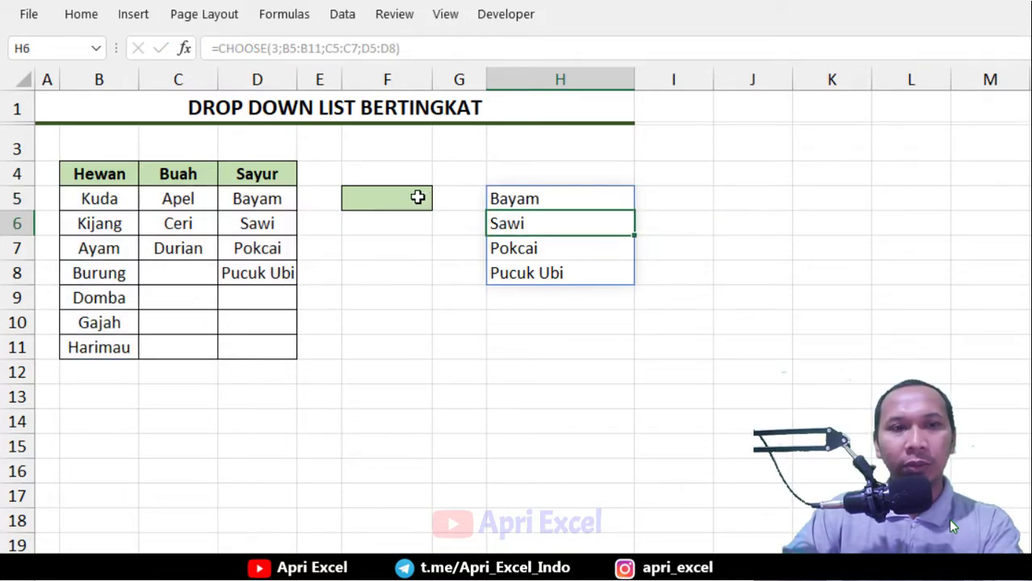
Add List data validation to F5 with the header cells B4:D4 as the source
left_click(388, 197)
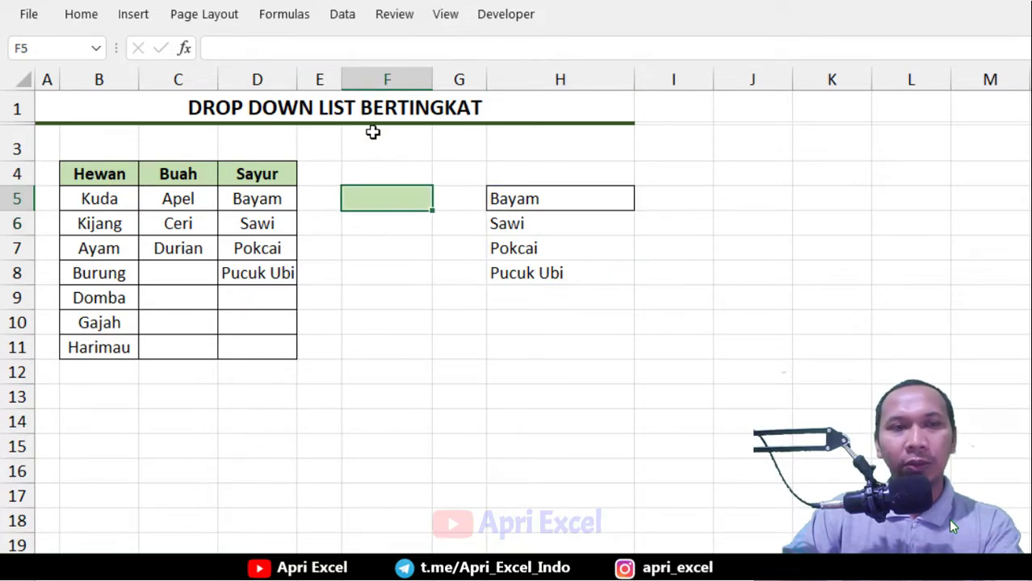
left_click(347, 20)
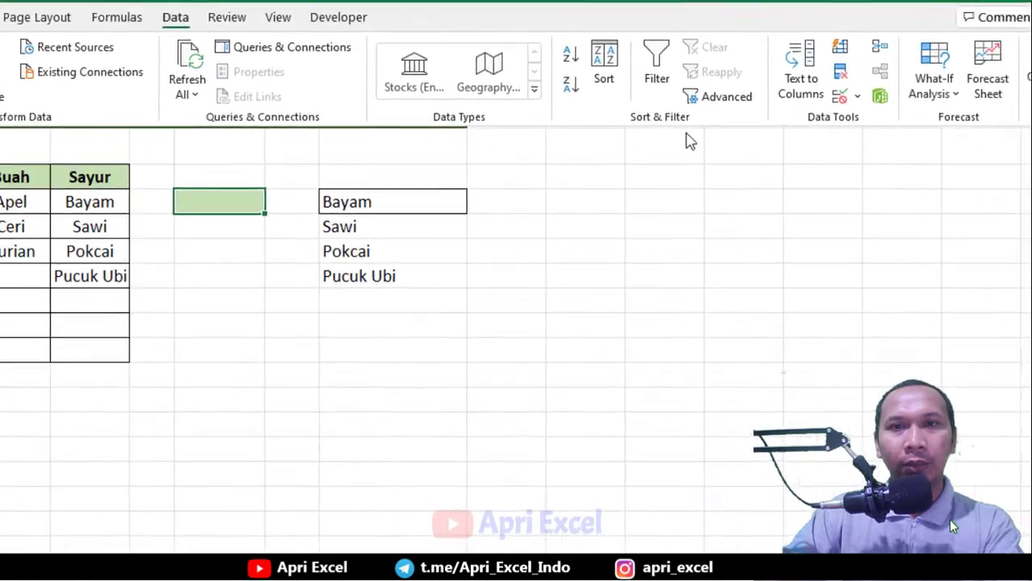
left_click(1024, 94)
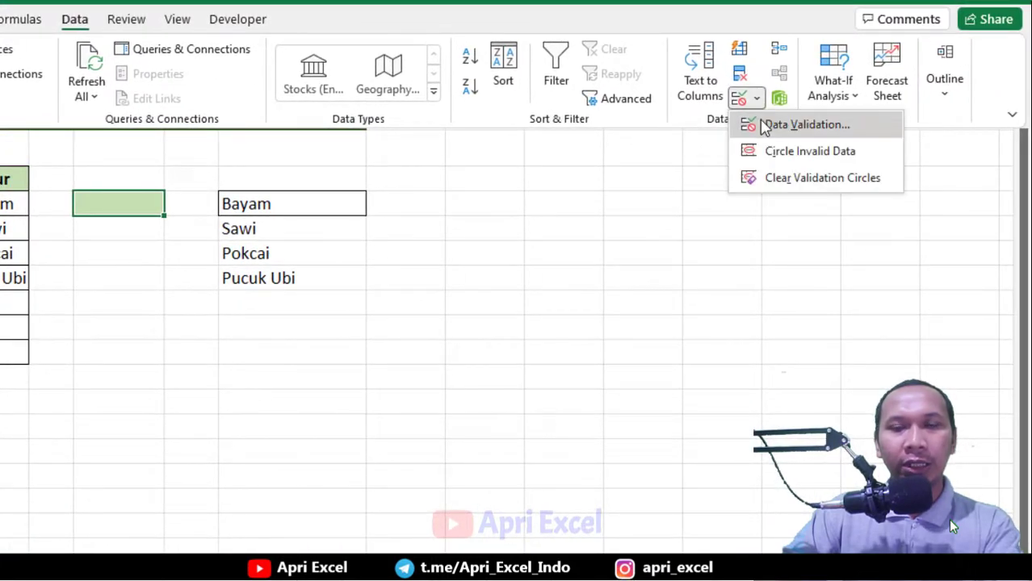
left_click(765, 127)
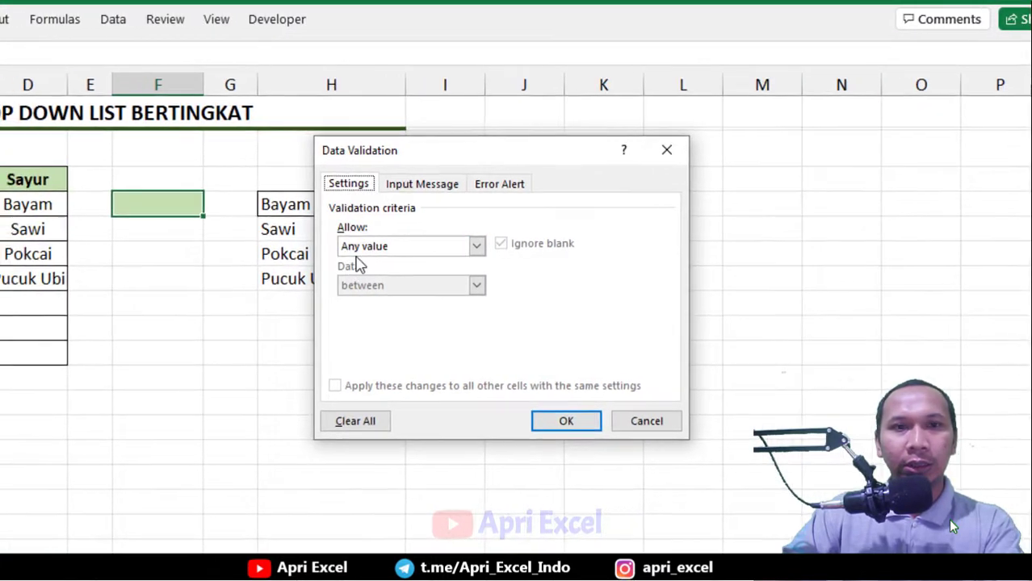
left_click(619, 252)
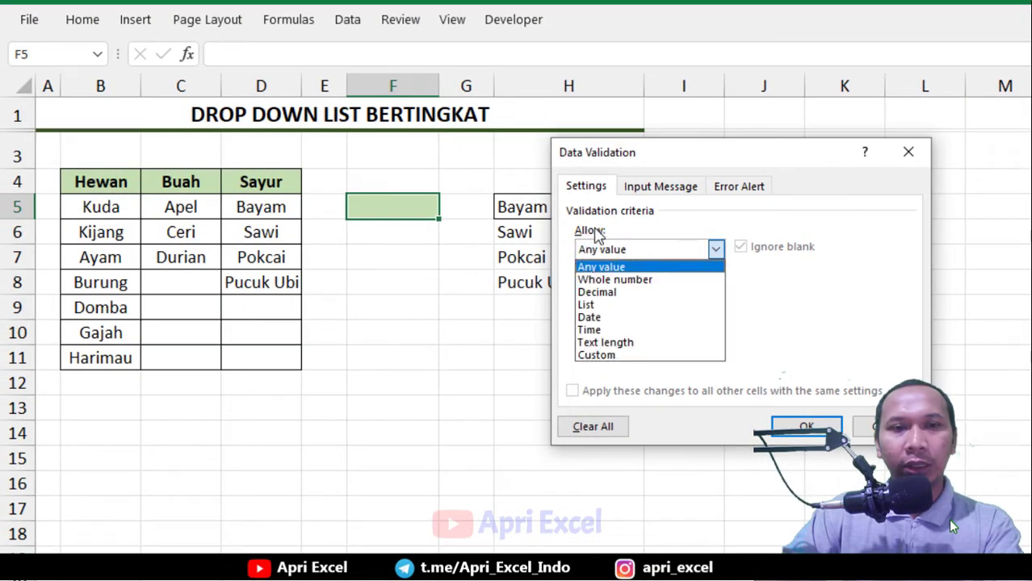
left_click(597, 305)
left_click(601, 325)
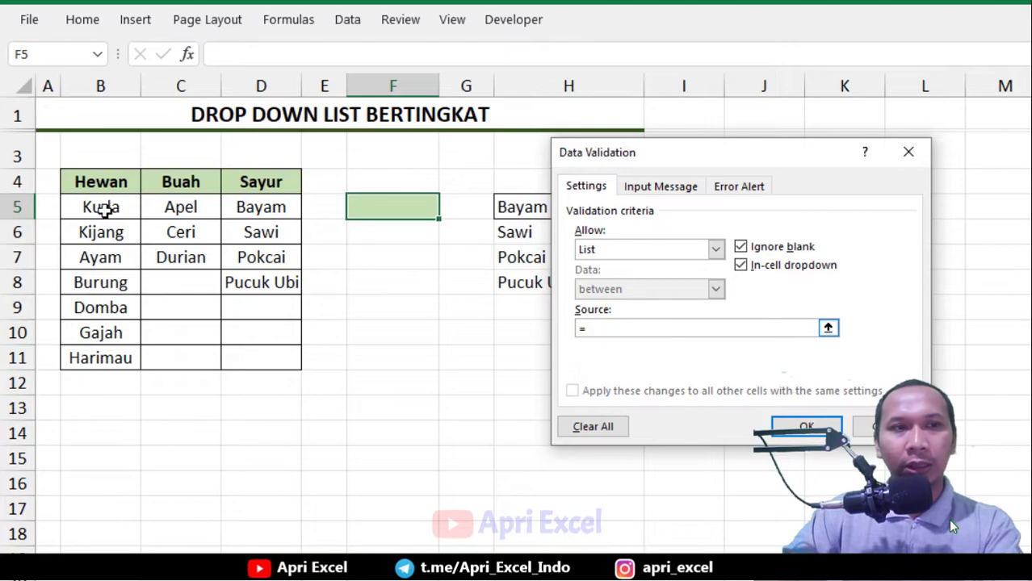
left_click_drag(81, 182, 248, 181)
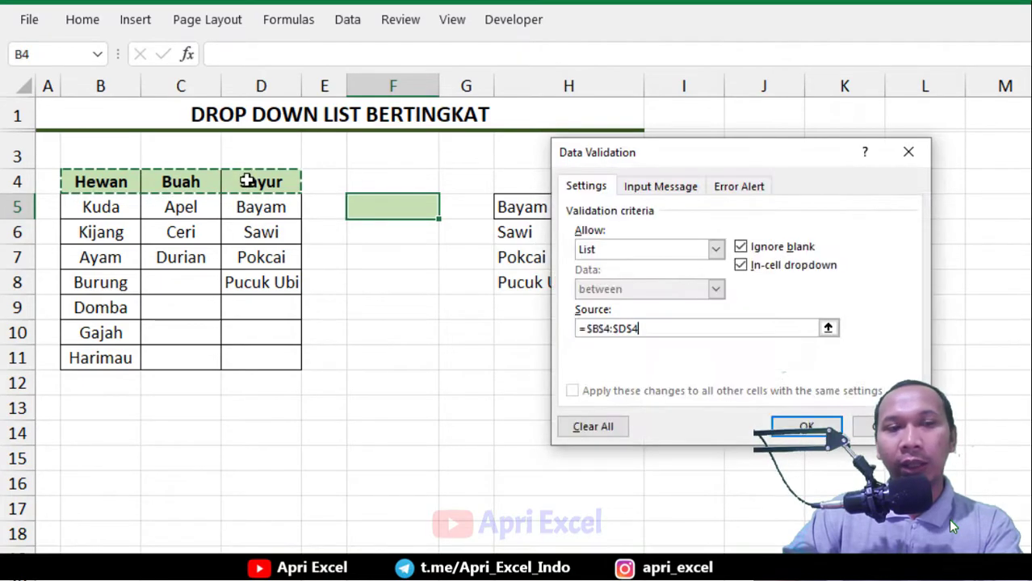
left_click(790, 425)
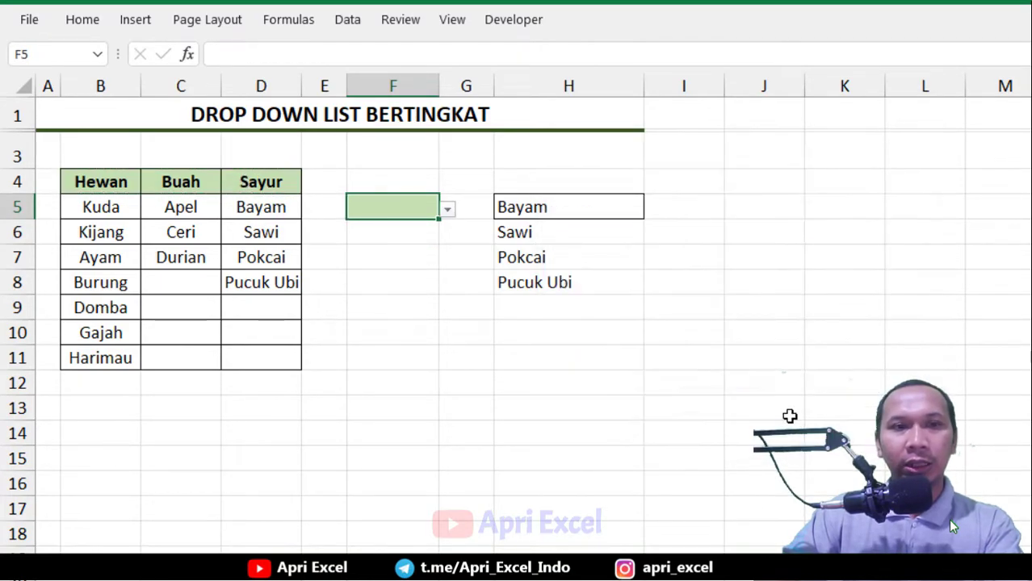
Test the F5 dropdown by picking Buah and then Sayur
left_click(447, 211)
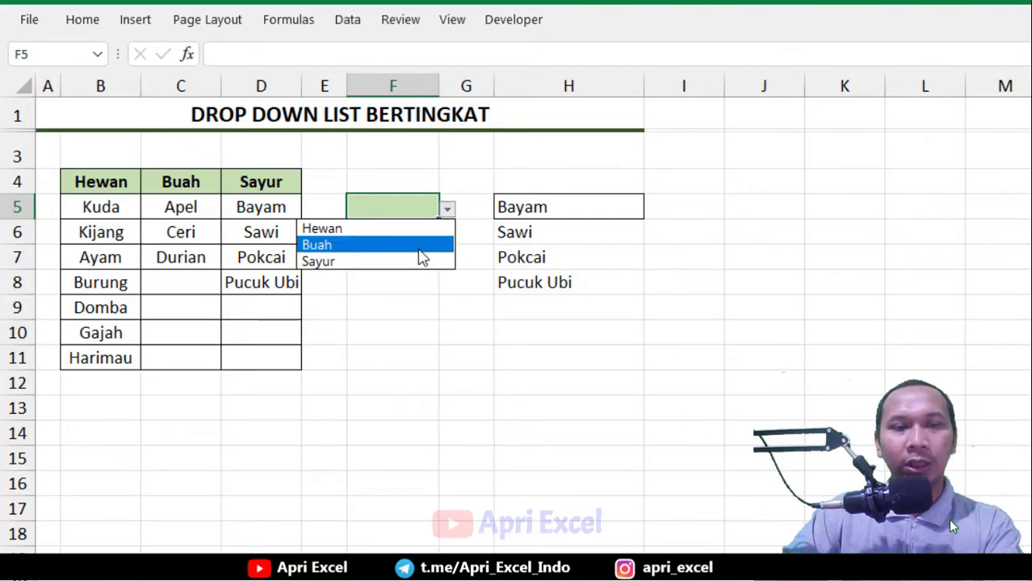
left_click(419, 243)
left_click(447, 212)
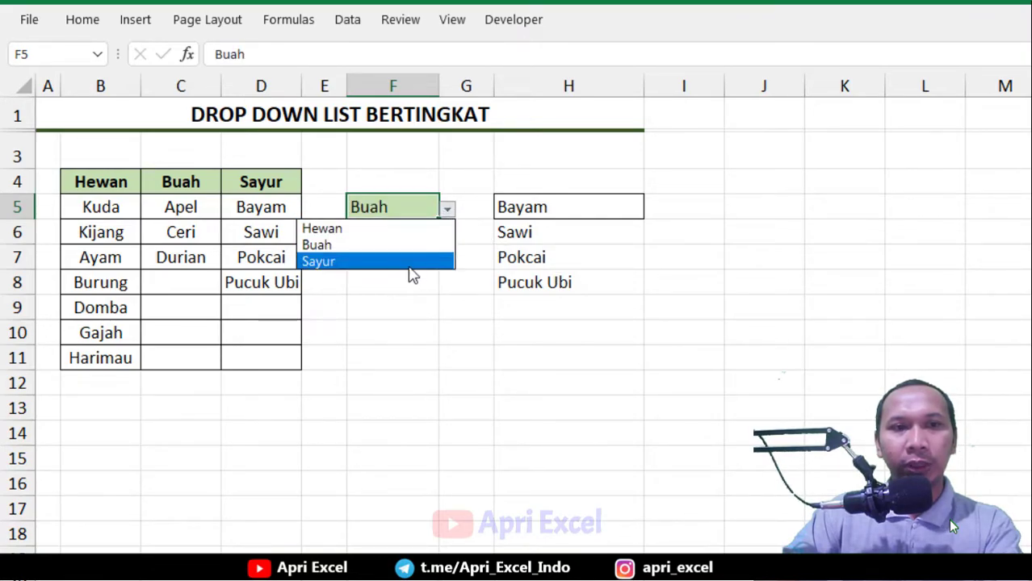
left_click(410, 262)
left_click(465, 207)
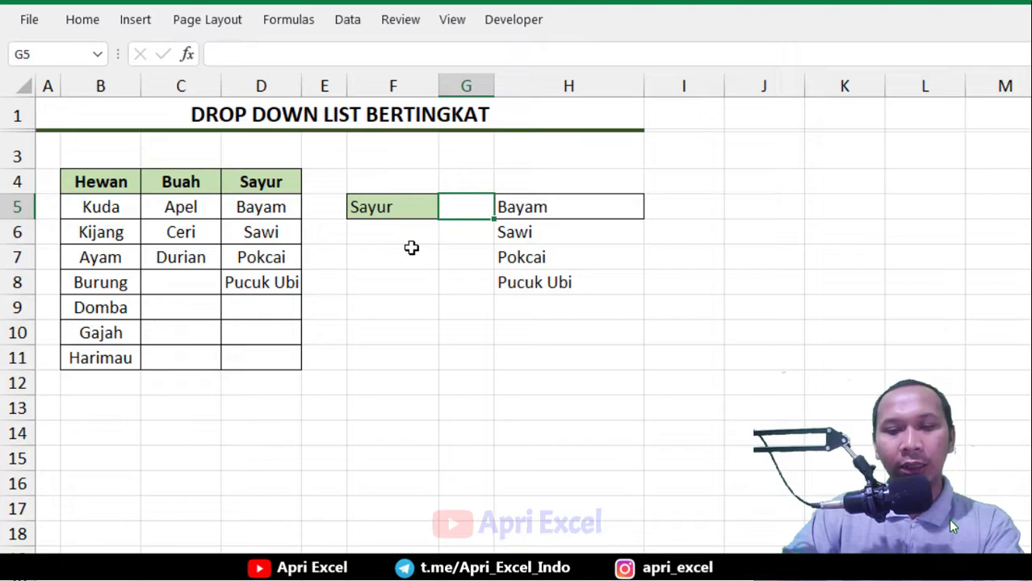
Enter a MATCH formula in G5 that finds F5 within B4:D4 with exact match (0)
type("=")
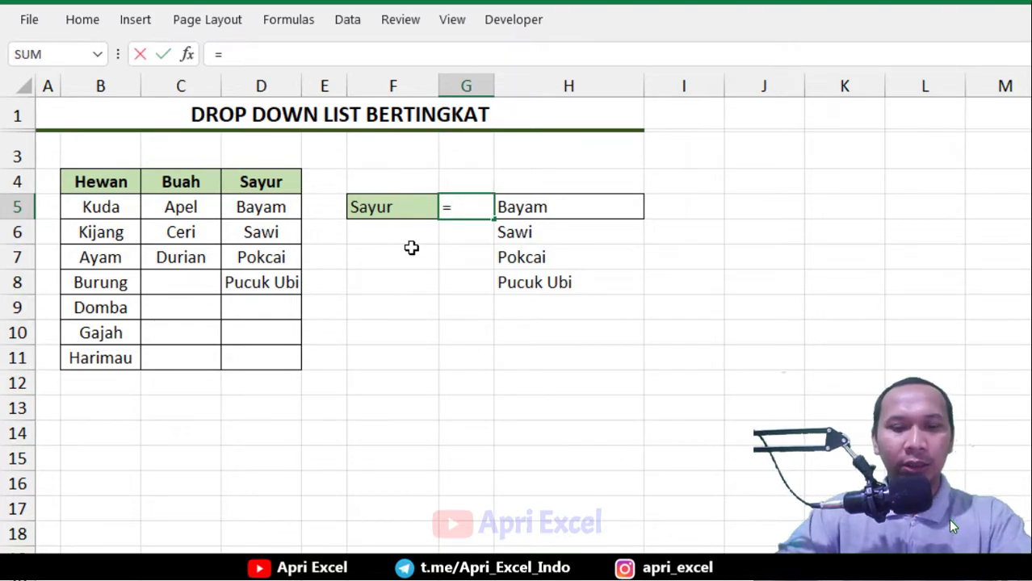
type("match(")
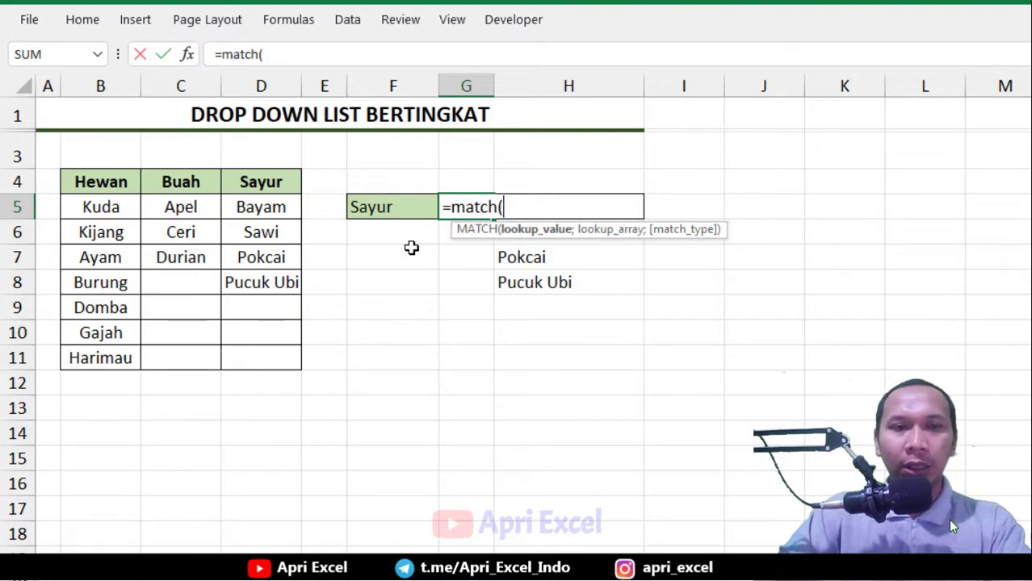
left_click(416, 206)
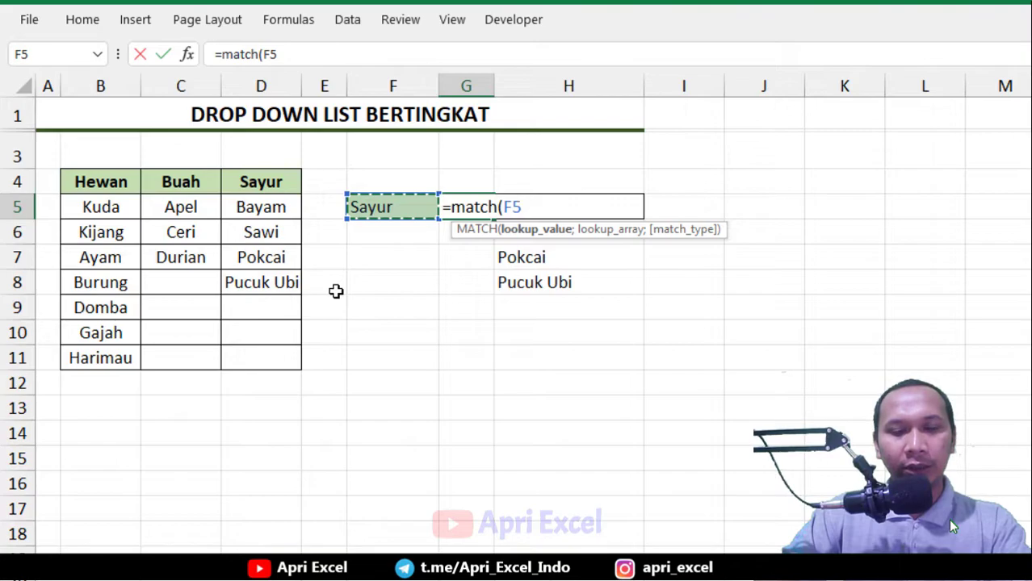
type(";")
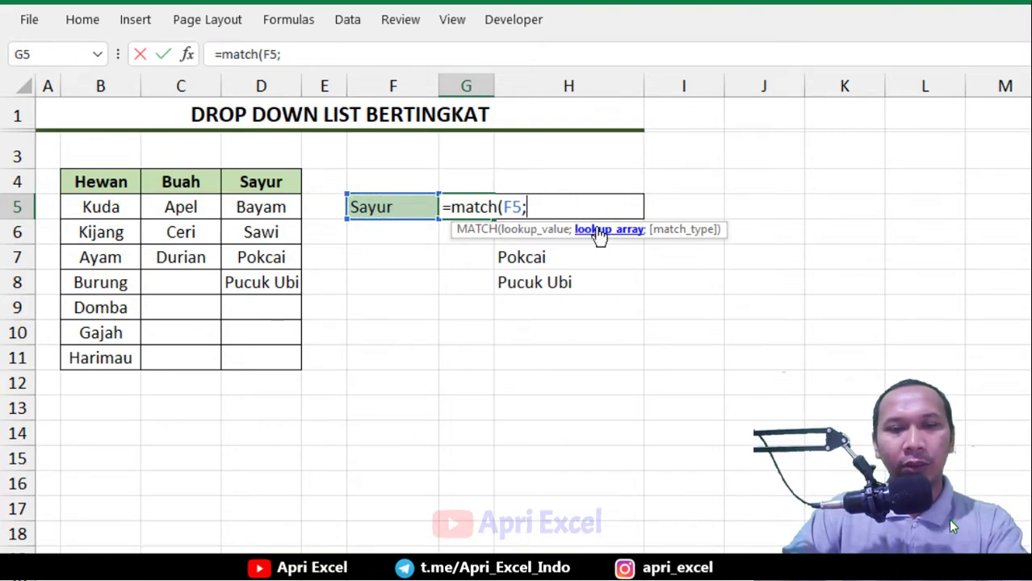
left_click_drag(115, 183, 260, 184)
type(";")
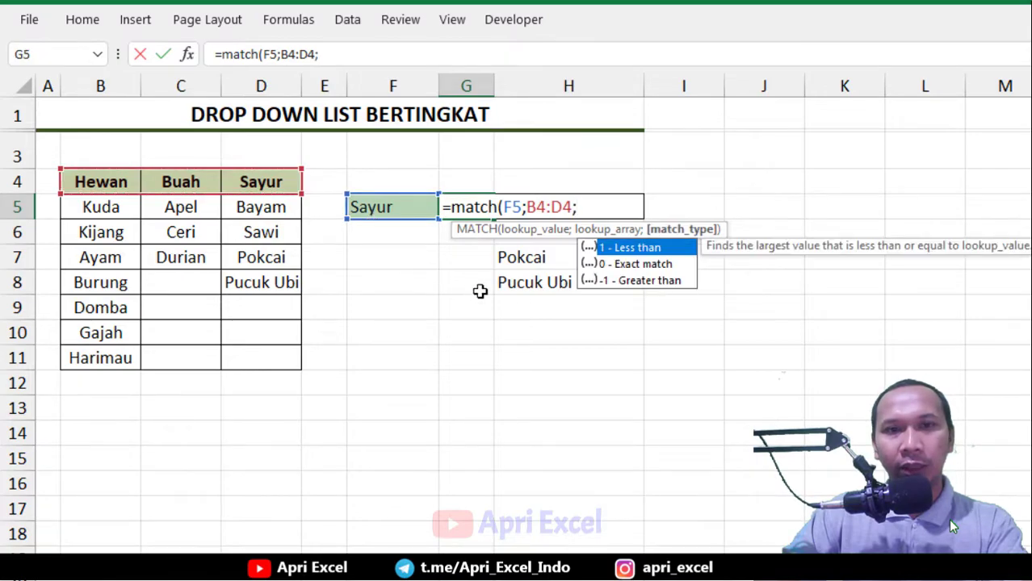
double_click(607, 264)
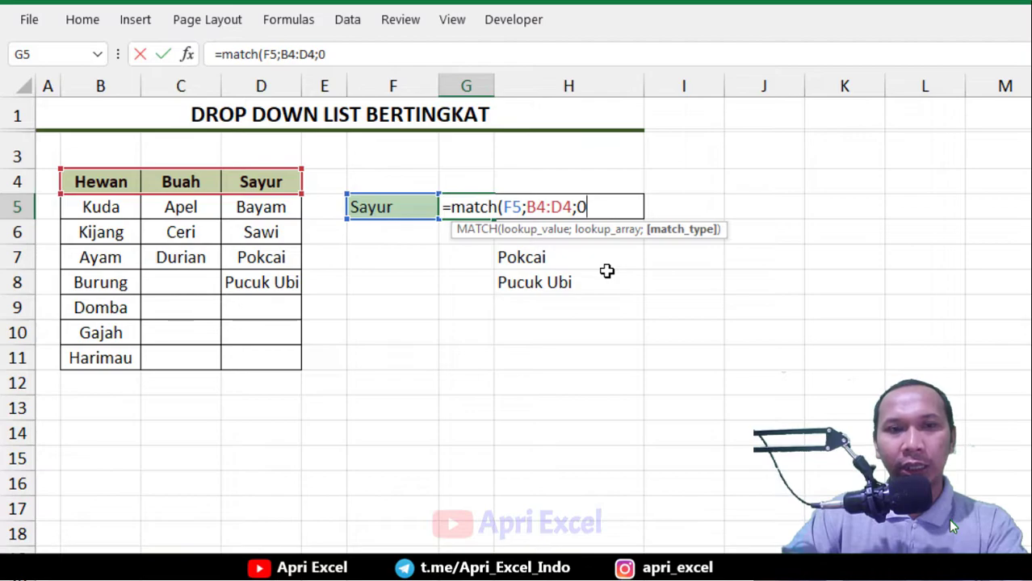
key("Return")
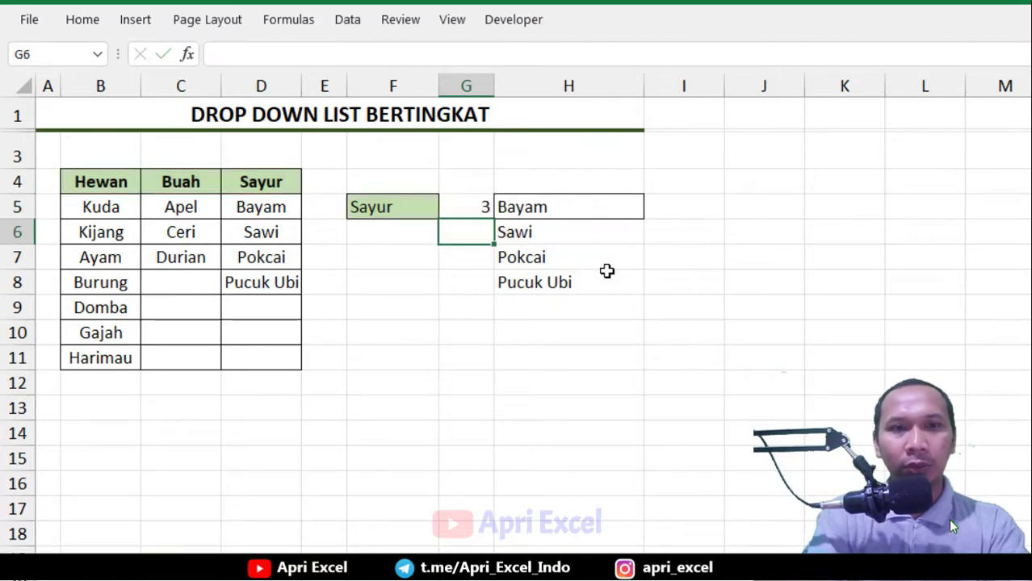
Test the F5 dropdown by picking Buah and then Hewan, checking the MATCH result in G5 each time
left_click(405, 204)
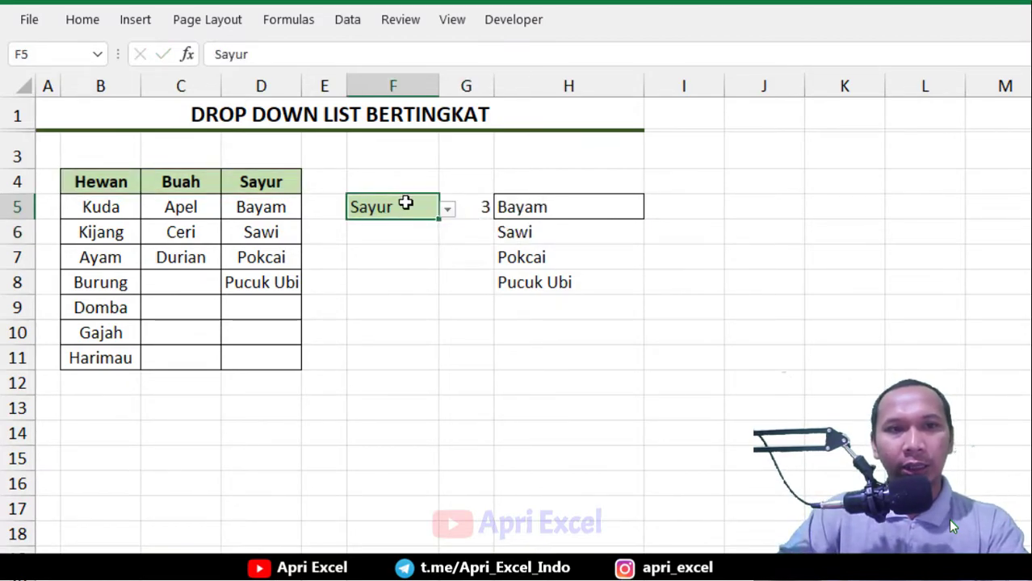
left_click(446, 209)
left_click(410, 243)
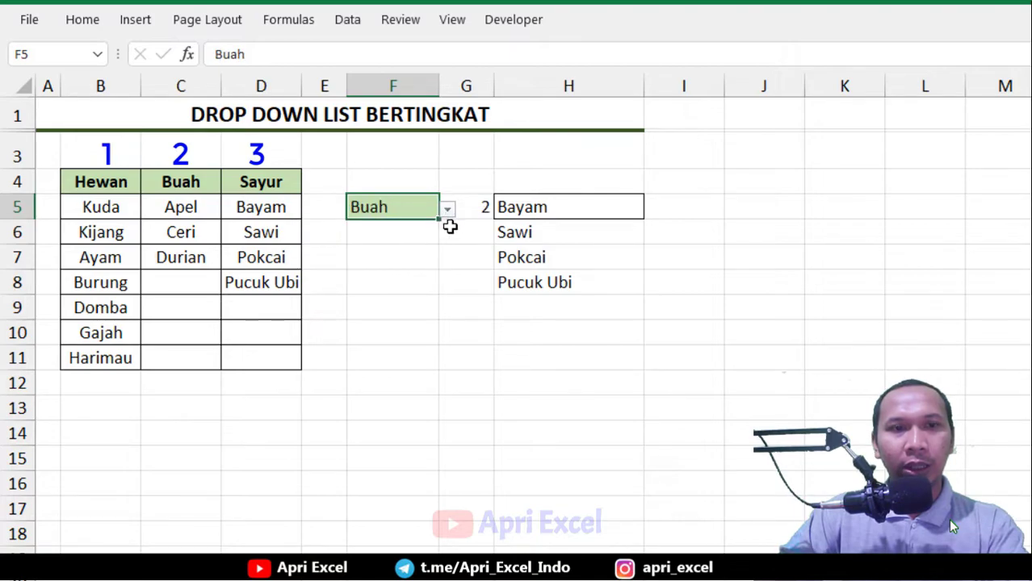
left_click(480, 206)
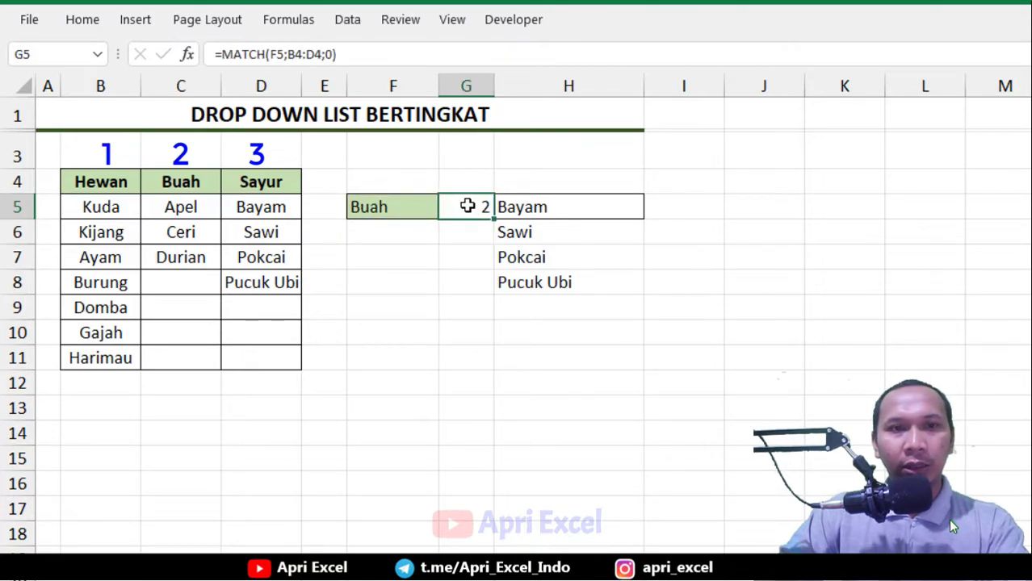
left_click(410, 203)
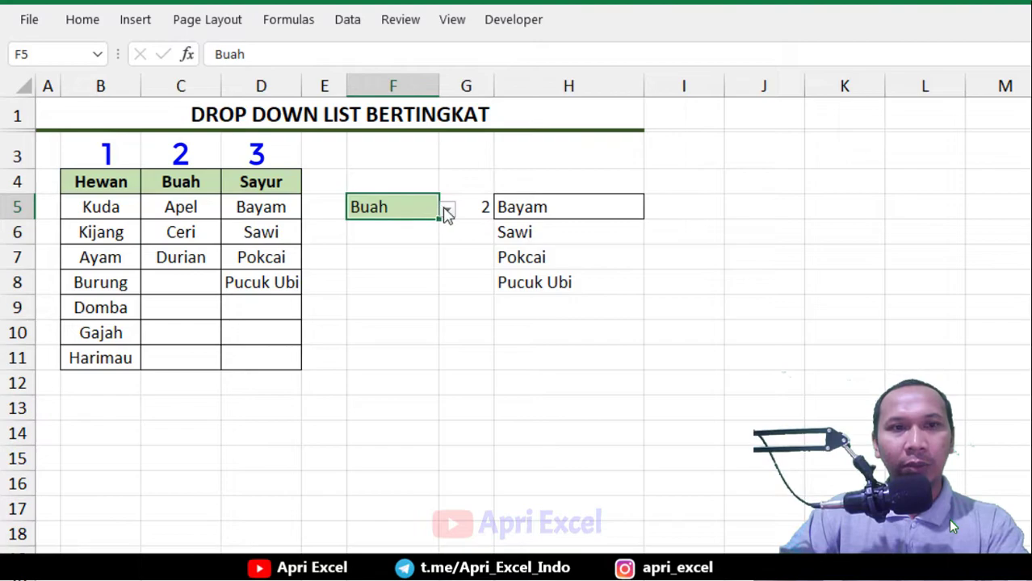
left_click(445, 210)
left_click(408, 234)
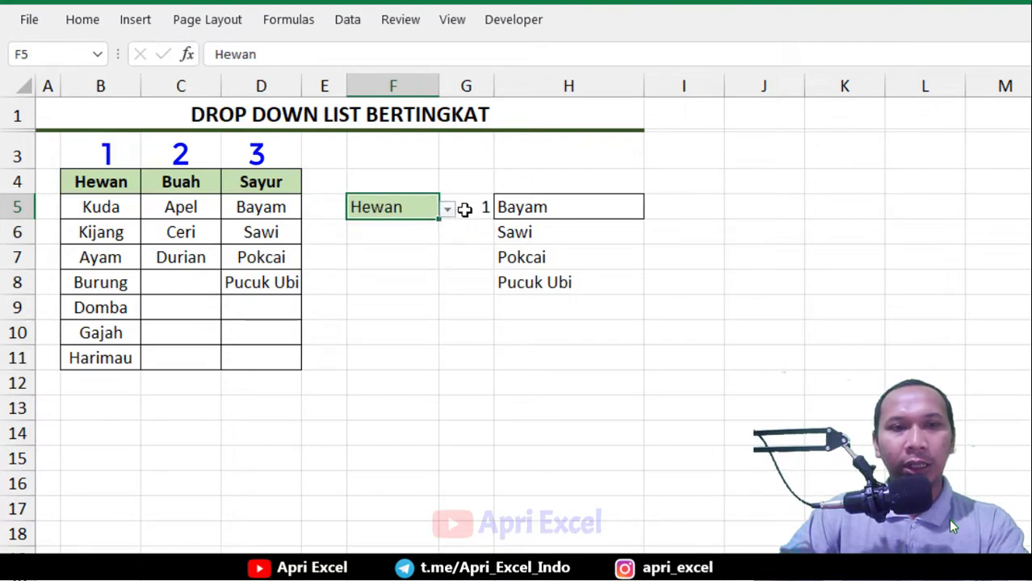
left_click(463, 208)
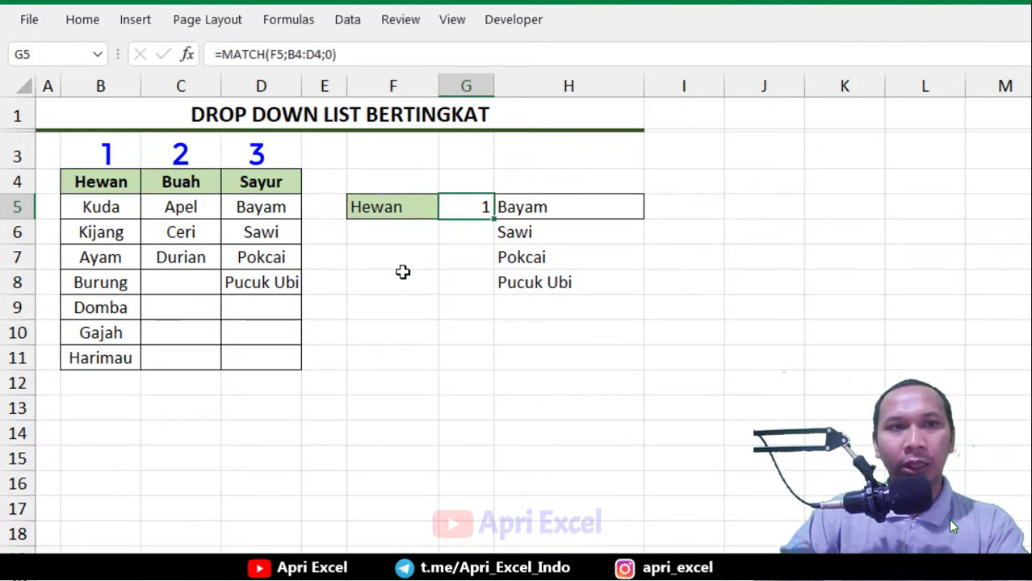
Copy the MATCH(F5;B4:D4;0) expression text from the G5 formula without changing the cell
double_click(476, 207)
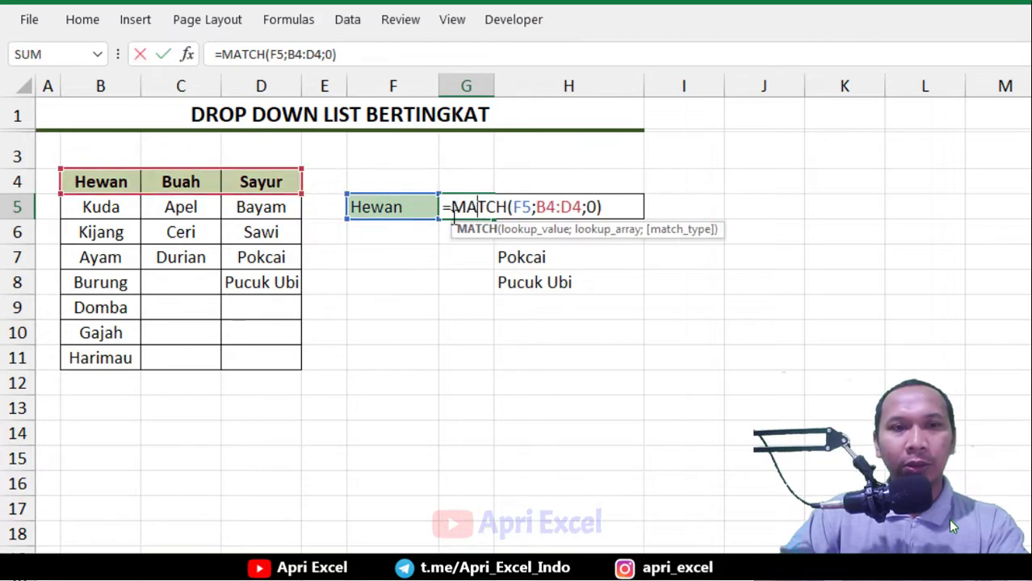
left_click_drag(602, 208, 453, 208)
key("ctrl+c")
key("Escape")
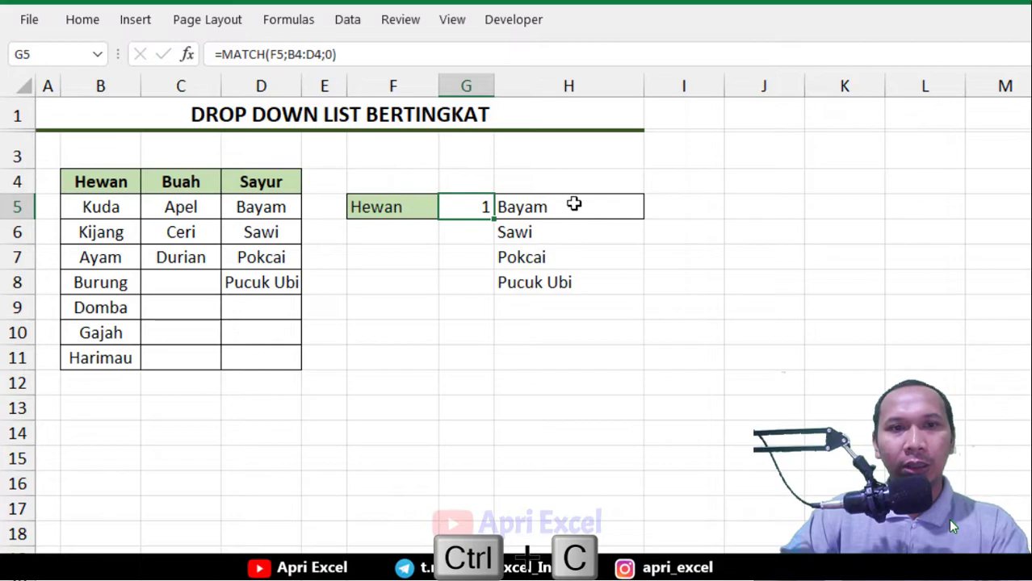
Replace the index 3 in the H5 CHOOSE formula with the copied MATCH(F5;B4:D4;0) expression
double_click(570, 207)
left_click(582, 231)
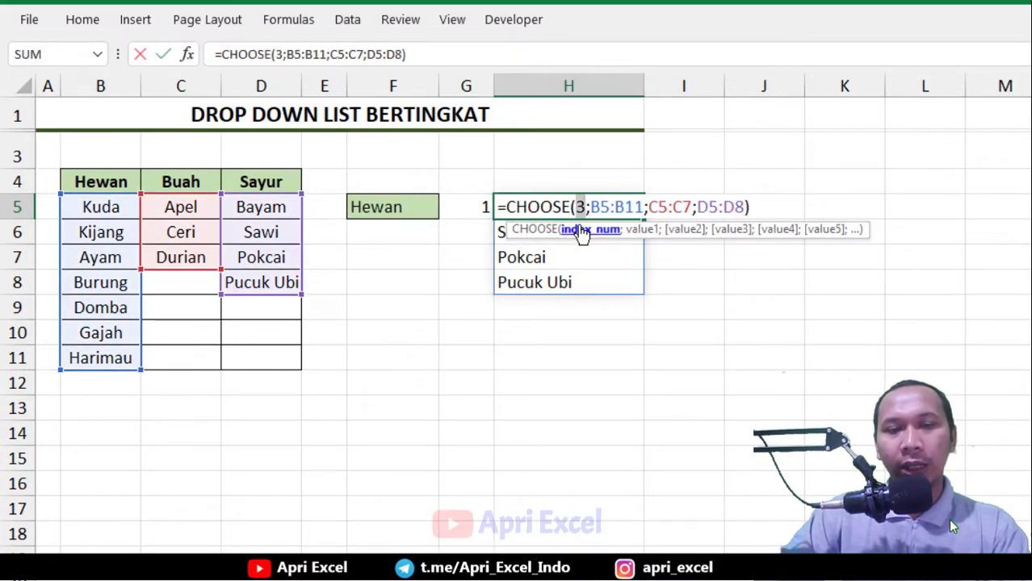
key("ctrl+v")
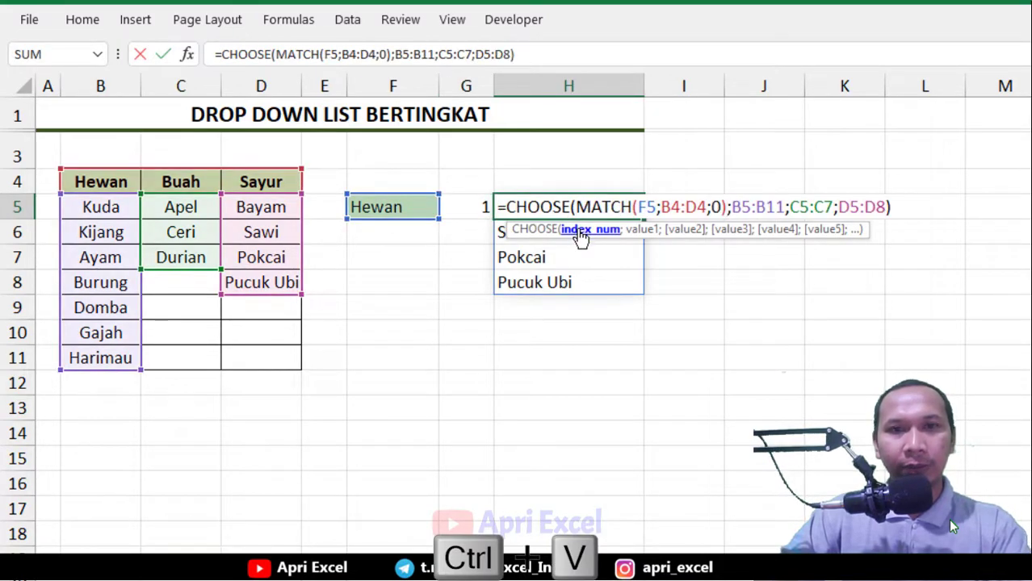
key("Return")
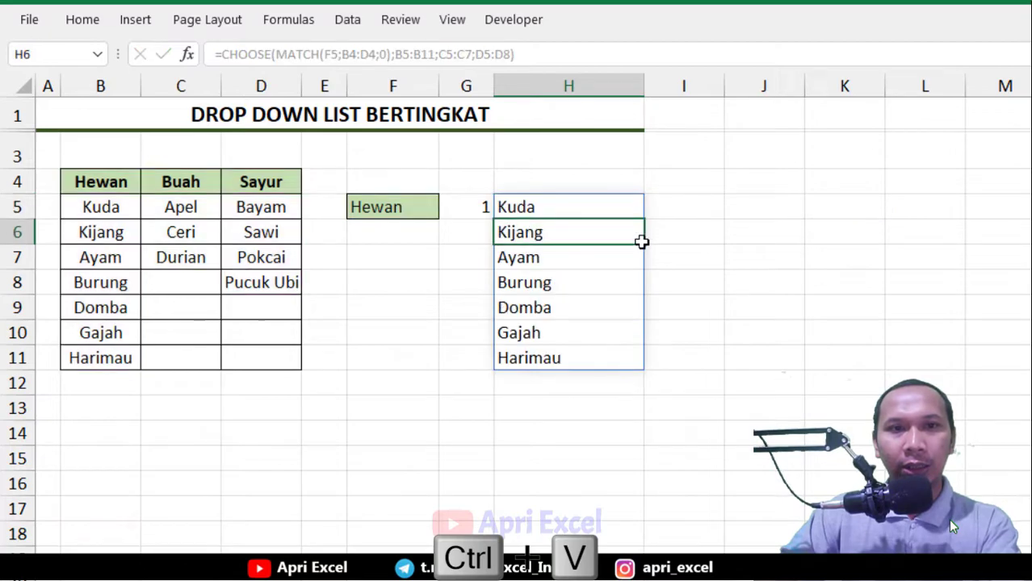
Delete the helper formula in G5 and test the F5 dropdown by choosing Buah and then Sayur
left_click(480, 207)
key("Delete")
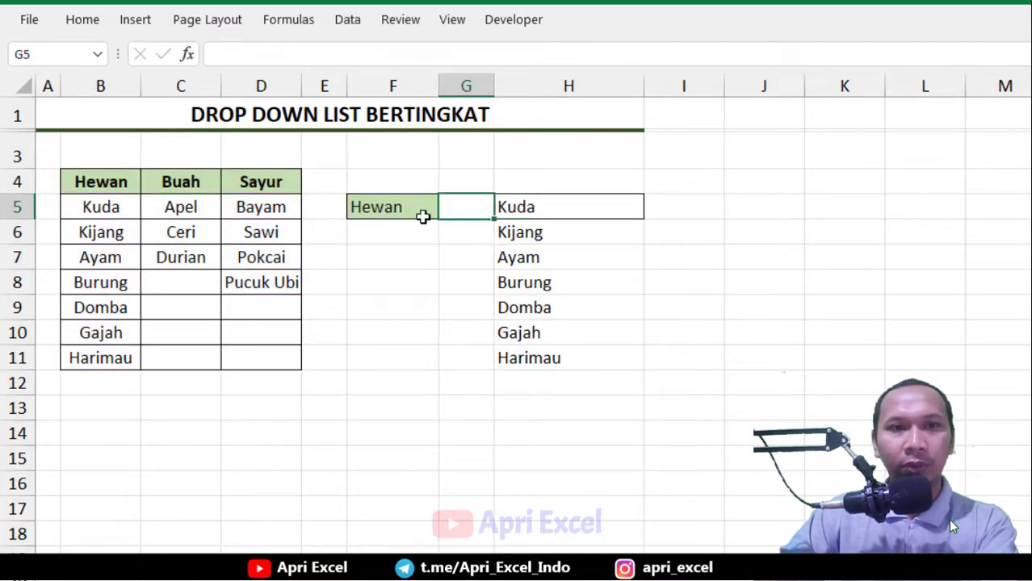
left_click(421, 207)
left_click(446, 210)
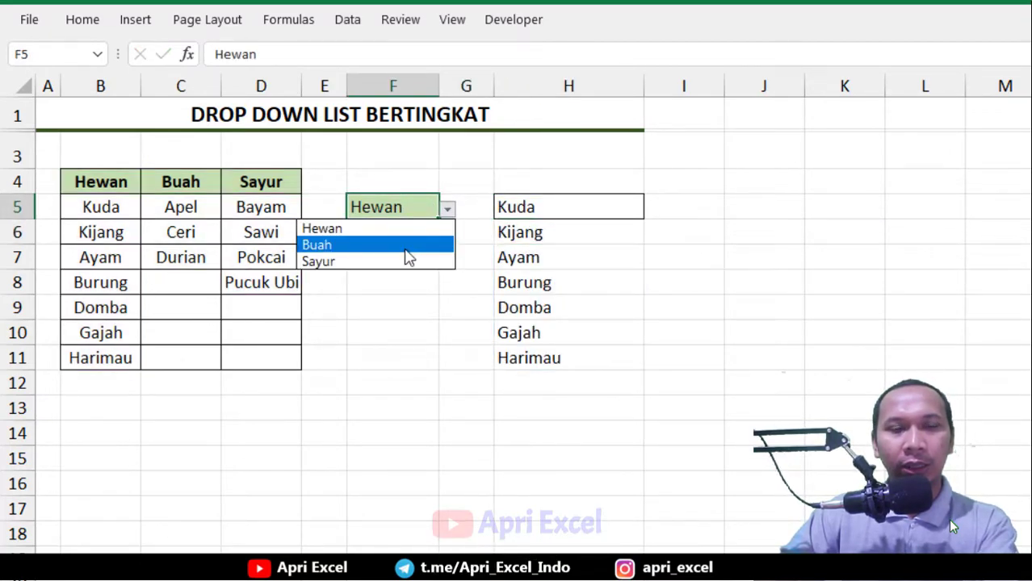
left_click(407, 246)
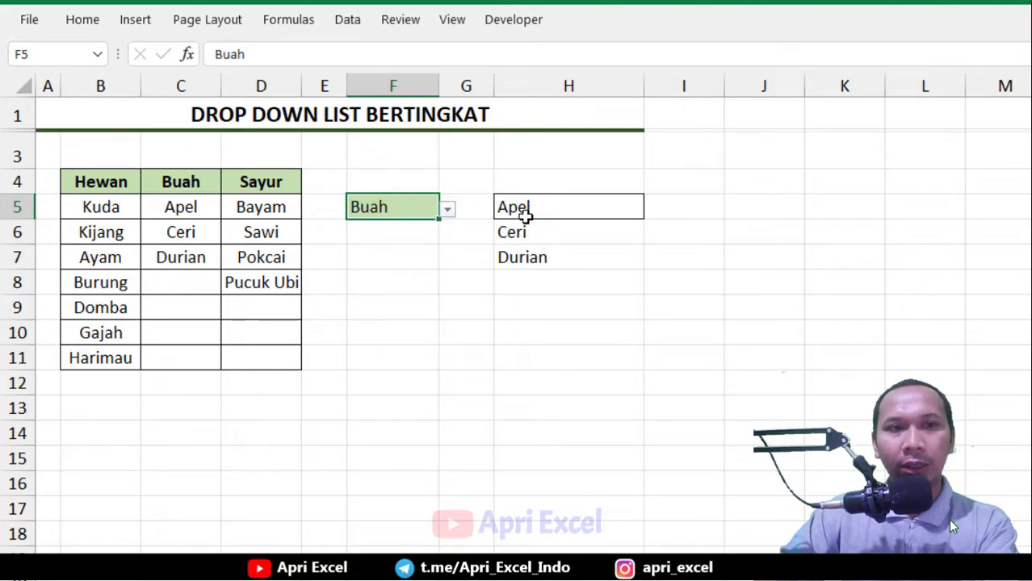
left_click(448, 210)
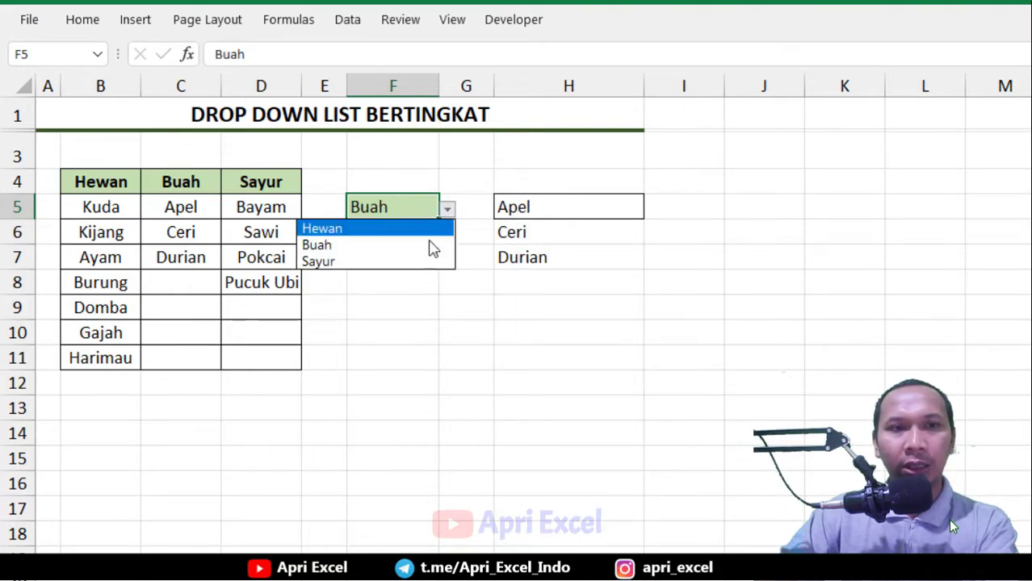
left_click(422, 262)
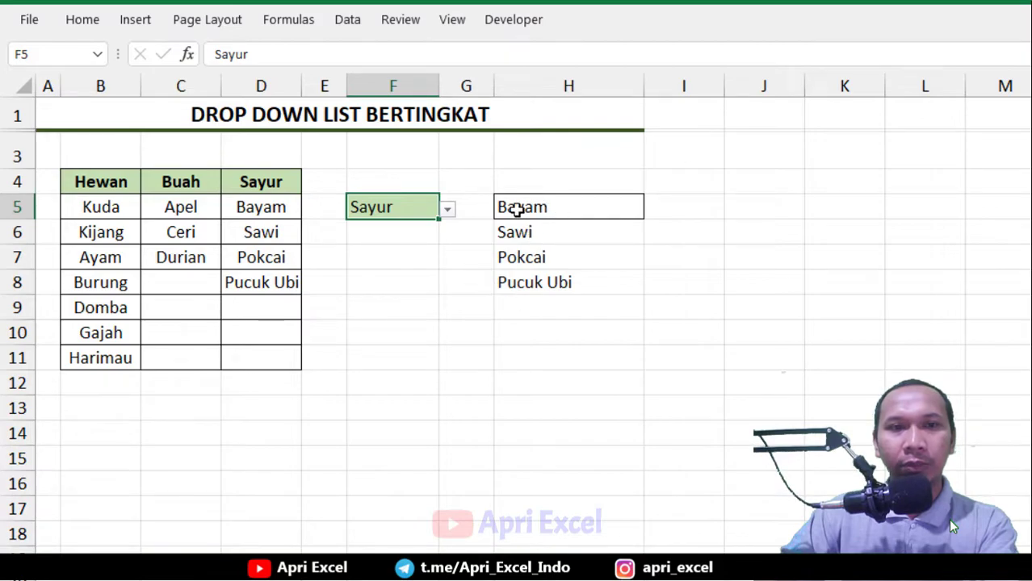
Preview the evaluated H5 formula as a list, undo the evaluation, and confirm H5 as an array formula
left_click(604, 208)
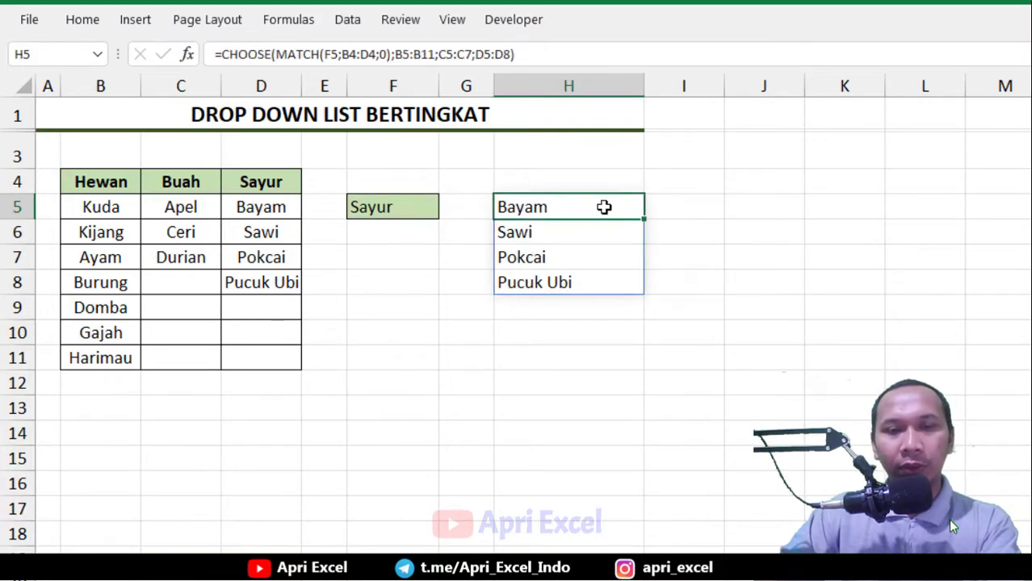
double_click(604, 207)
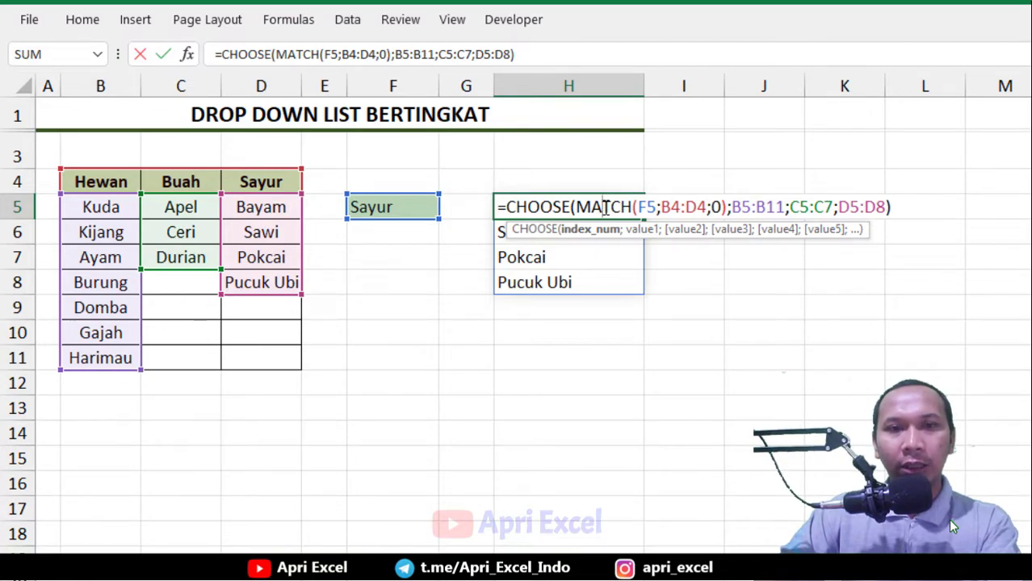
left_click_drag(898, 207, 439, 207)
key("F9")
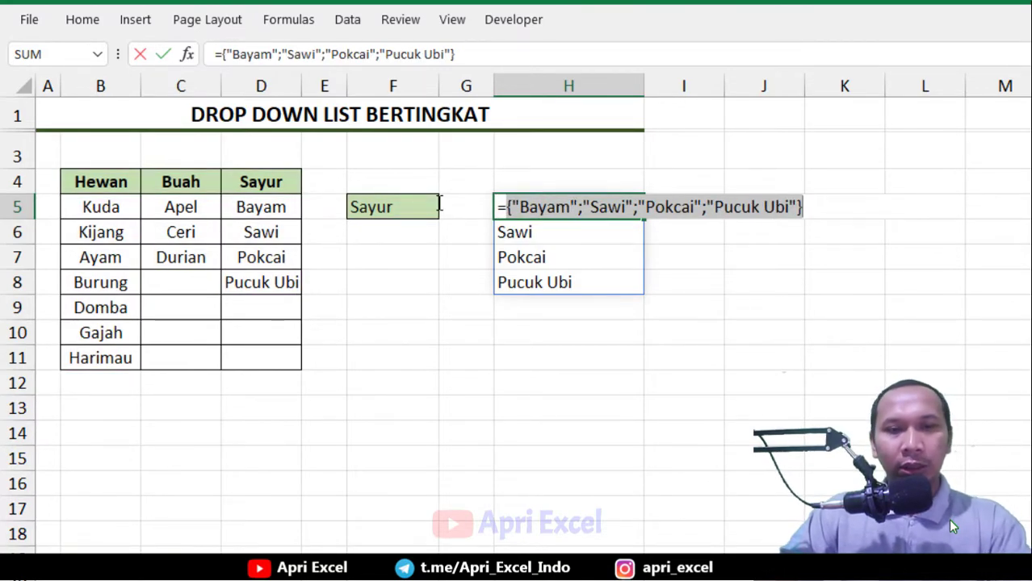
key("ctrl+z")
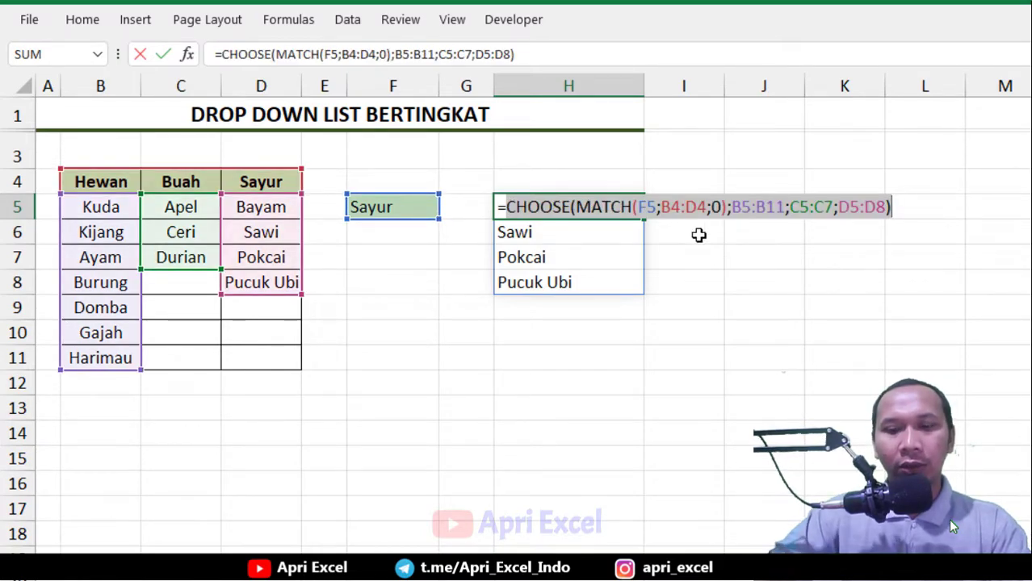
key("ctrl+shift+Return")
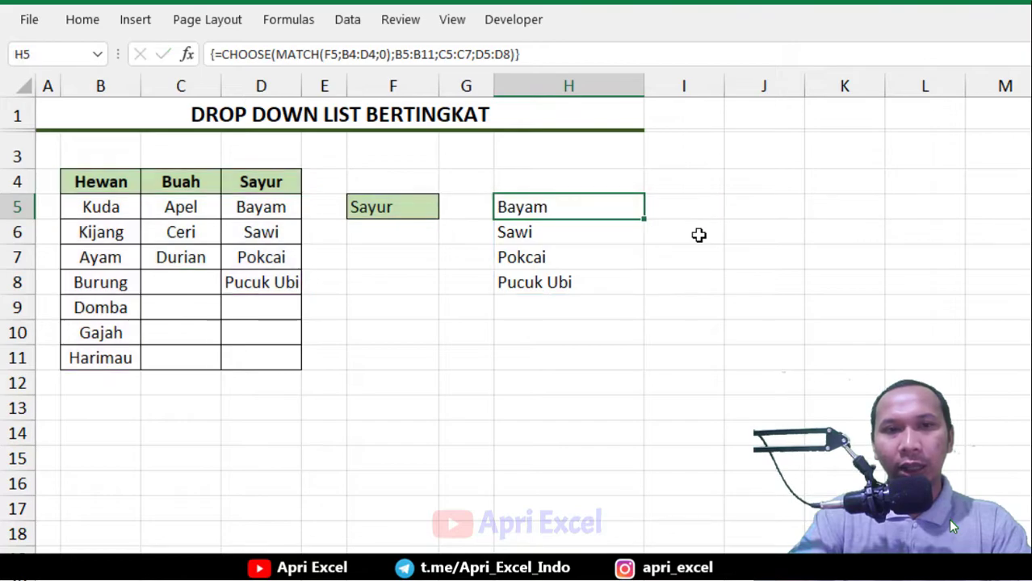
Make all references in the H5 formula absolute and copy the whole formula text, leaving the cell unchanged
mouse_move(641, 219)
left_mouse_down()
mouse_move(646, 355)
mouse_move(624, 210)
left_mouse_up()
double_click(626, 209)
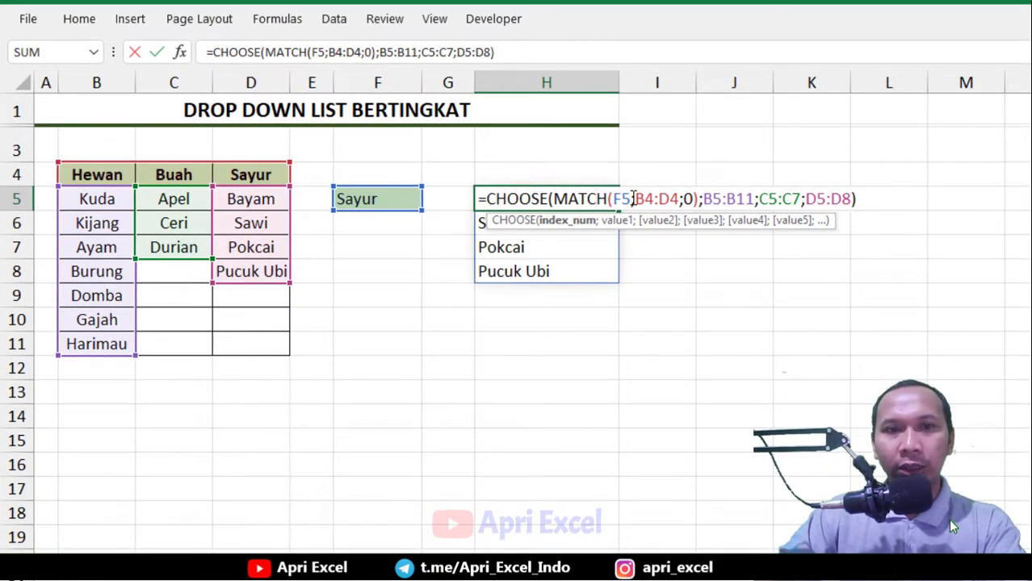
left_click_drag(612, 199, 683, 199)
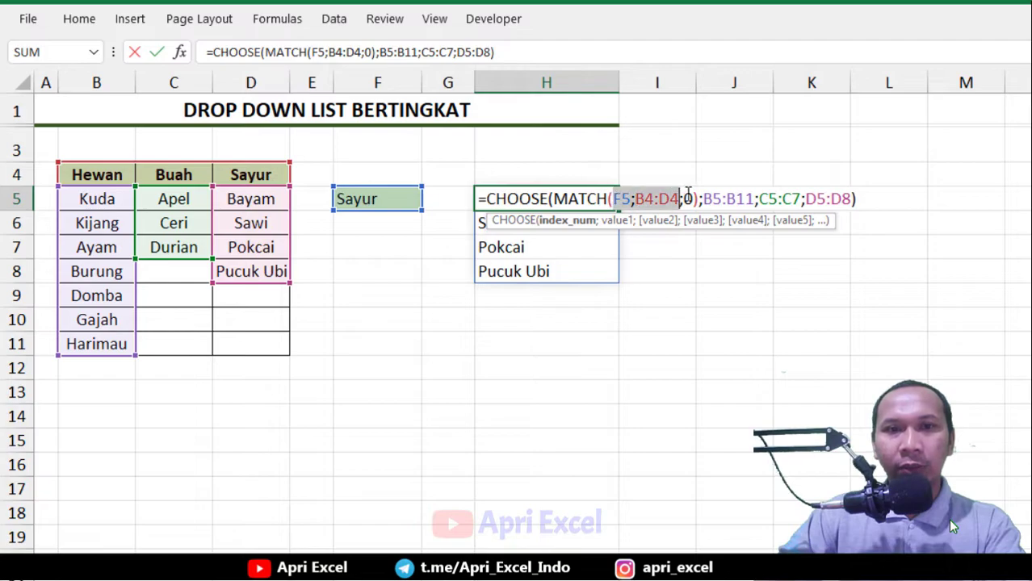
key("F4")
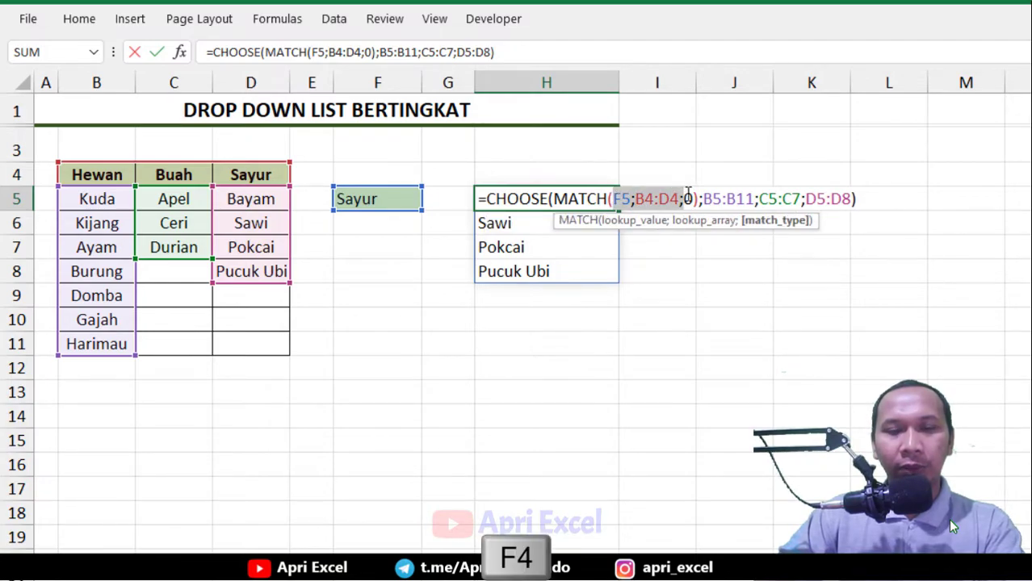
key("F4")
left_click_drag(762, 198, 902, 199)
key("F4")
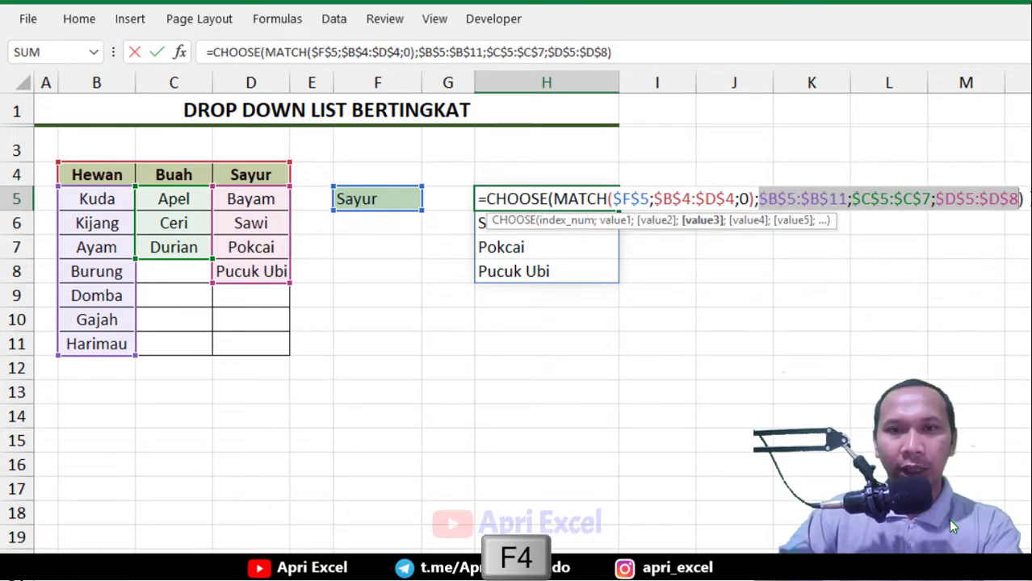
left_click_drag(1022, 187, 482, 185)
key("ctrl+c")
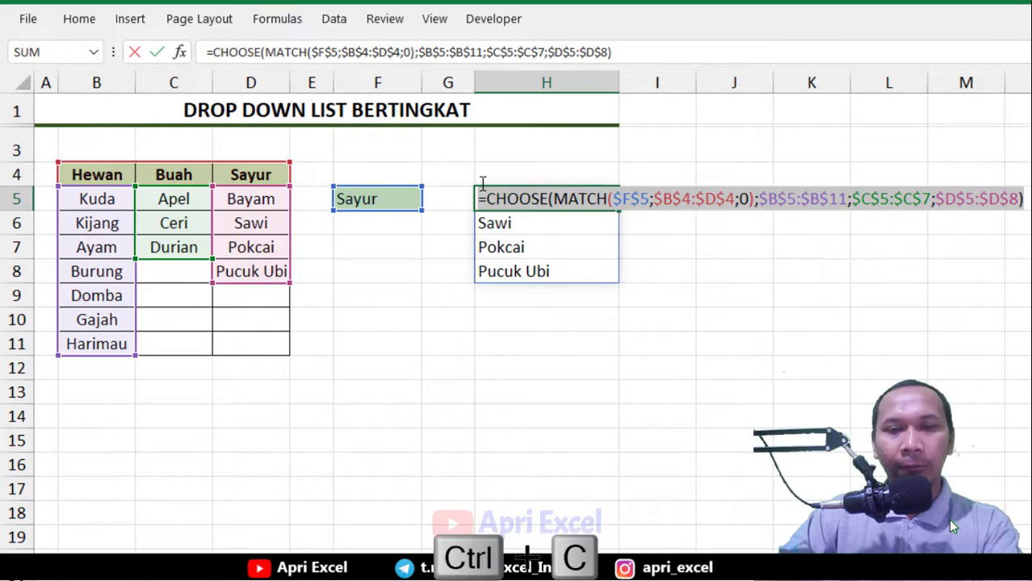
left_click(670, 284)
key("Escape")
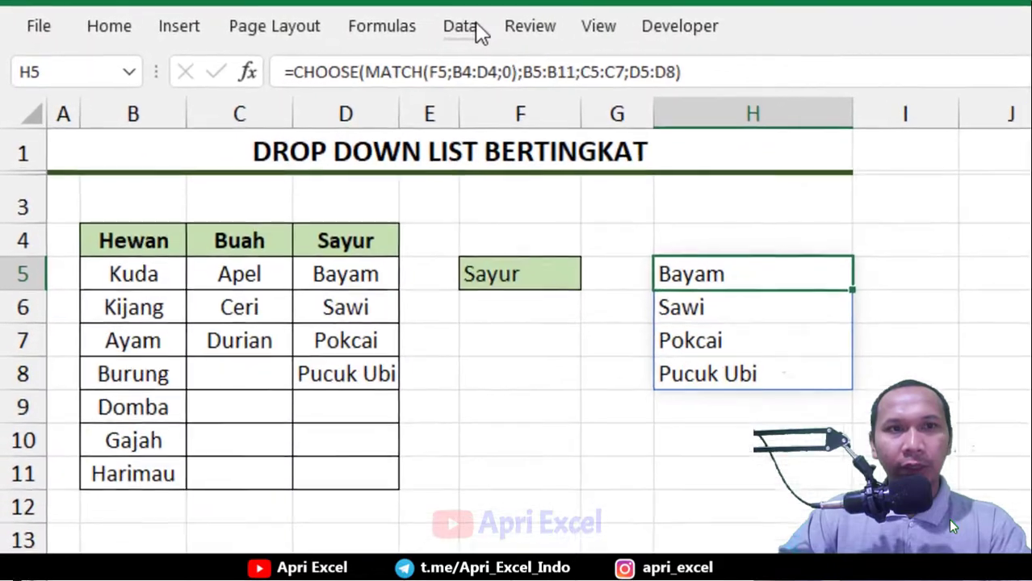
Apply List data validation to H5, pasting the copied CHOOSE(MATCH(...)) formula as the list source
left_click(334, 18)
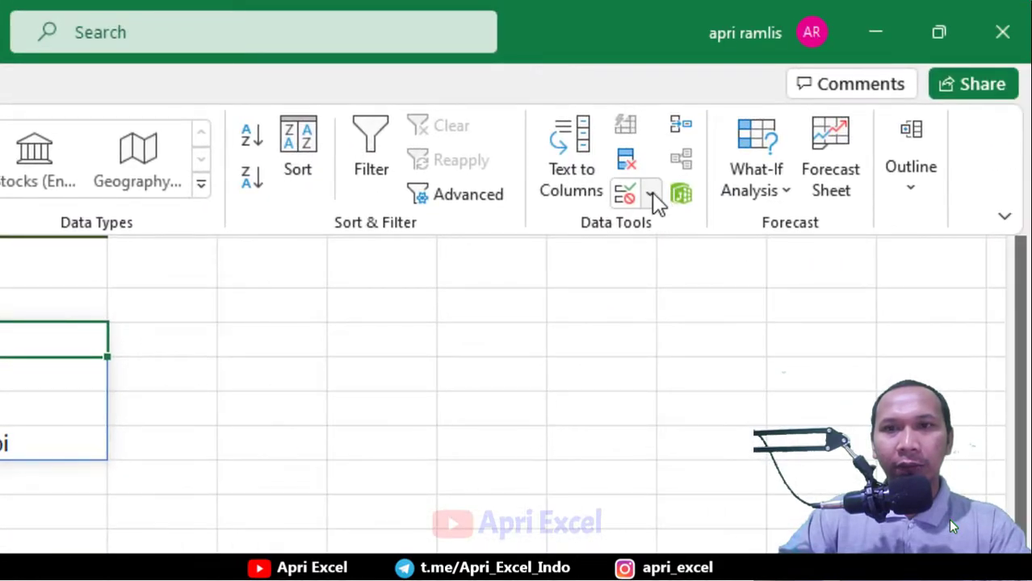
left_click(652, 192)
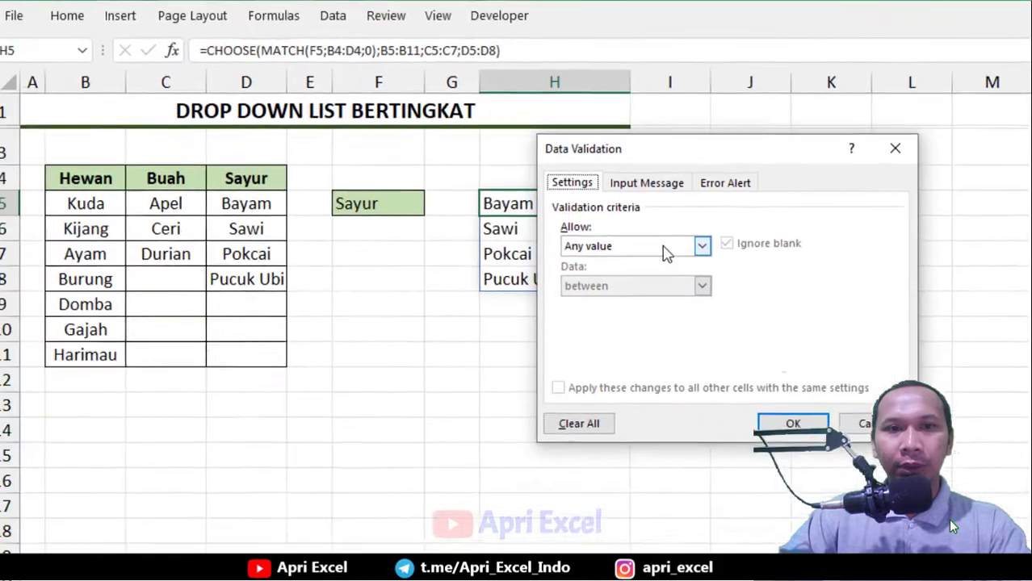
left_click(324, 353)
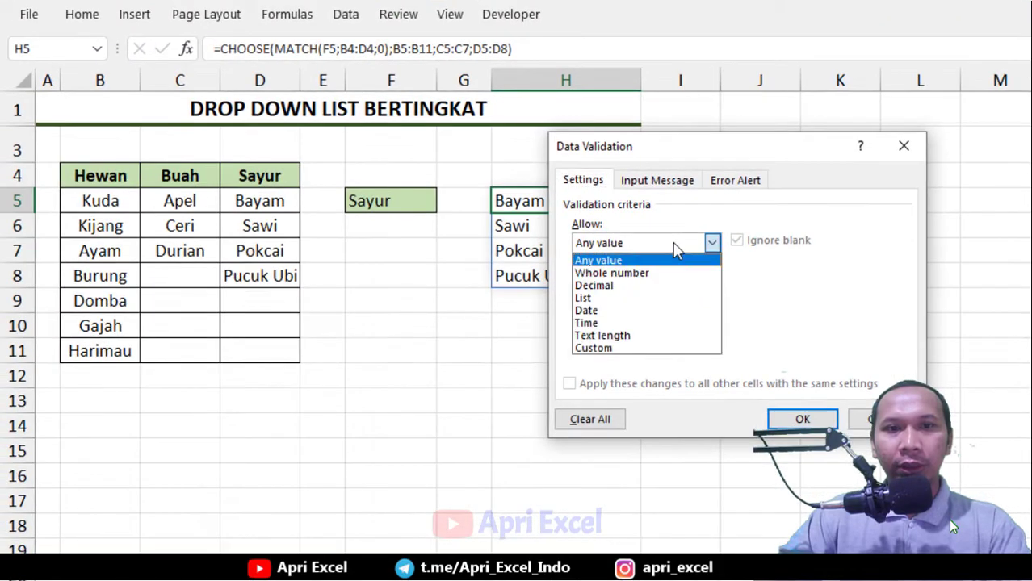
left_click(642, 302)
left_click(596, 321)
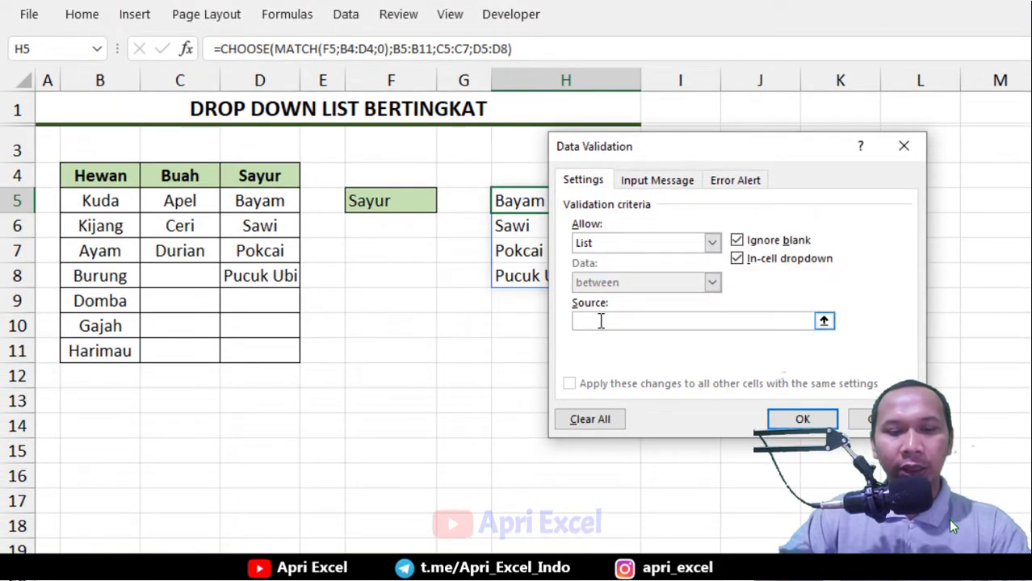
key("ctrl+v")
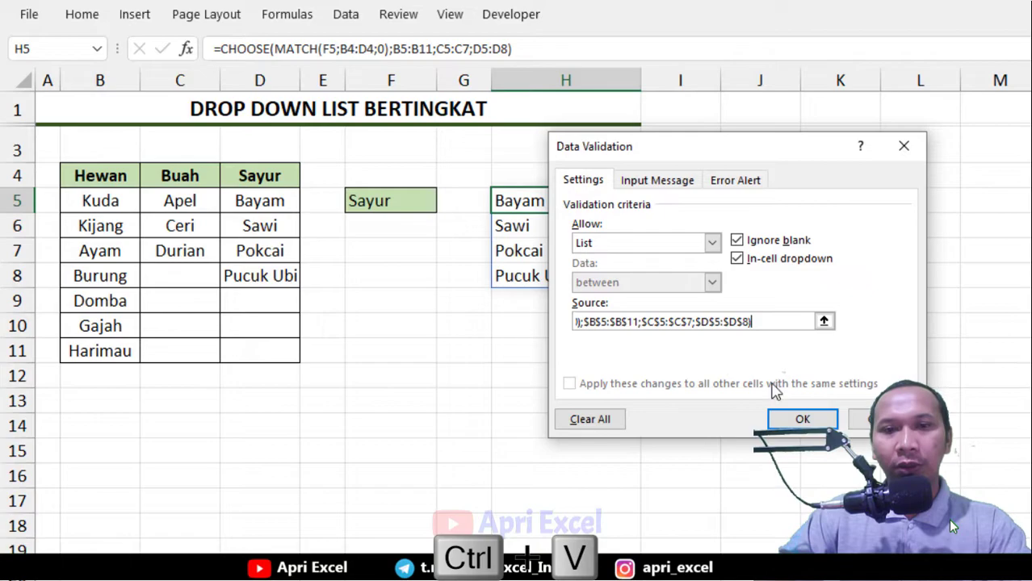
left_click(803, 420)
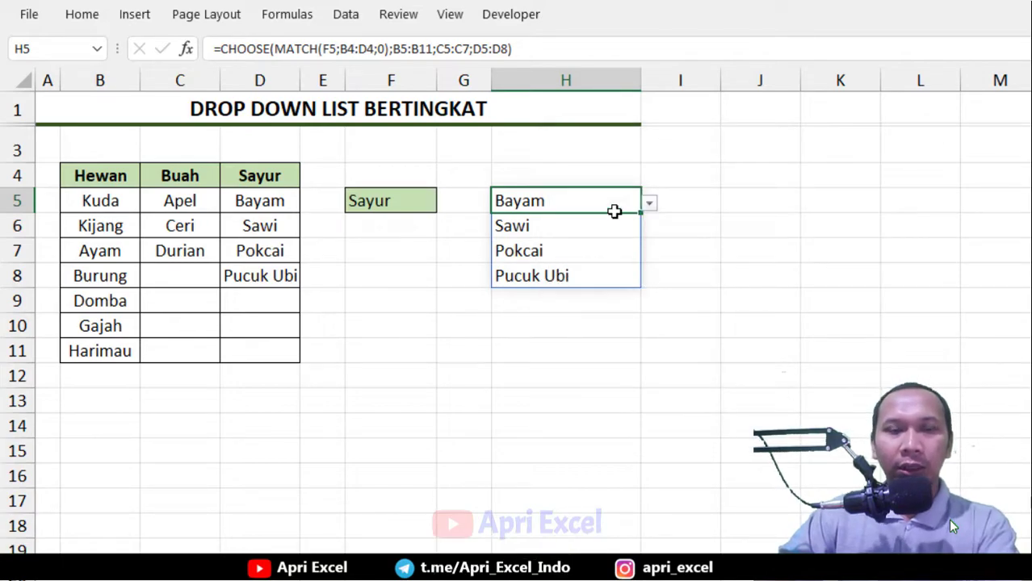
Clear the formula results from H5:H8 and pick Sawi from the new H5 dropdown
left_click_drag(615, 198, 618, 277)
key("Delete")
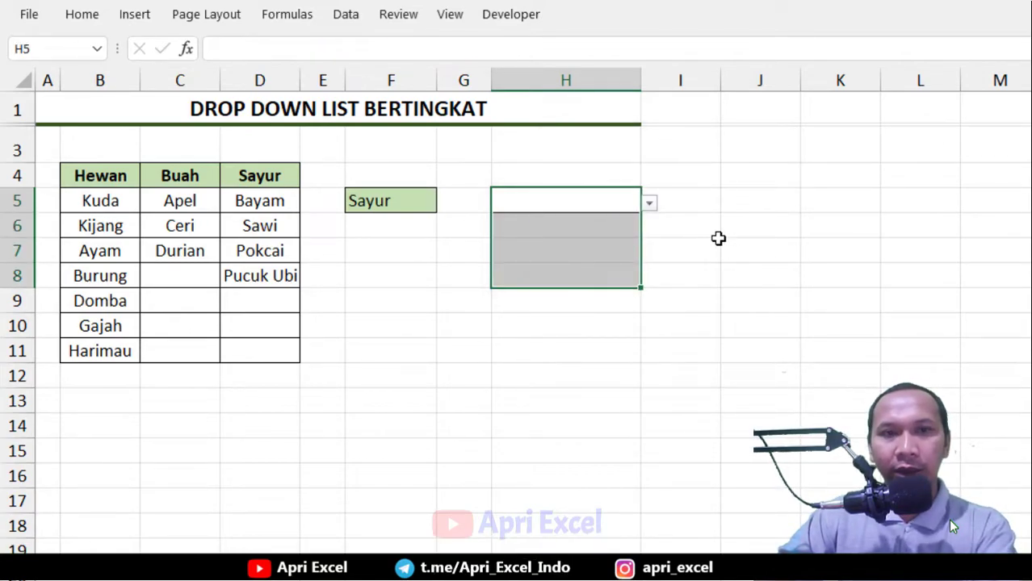
left_click(625, 205)
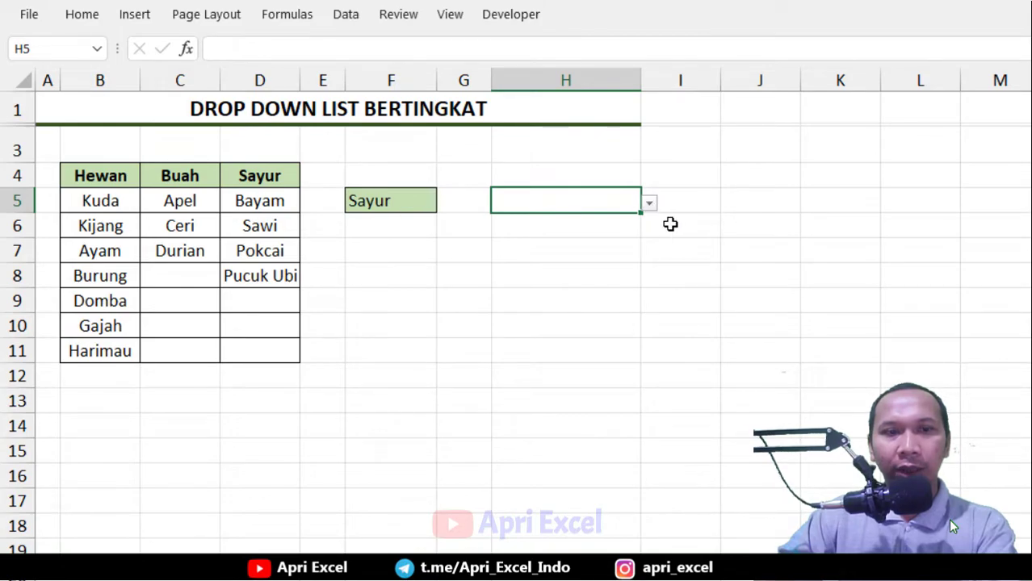
left_click(649, 204)
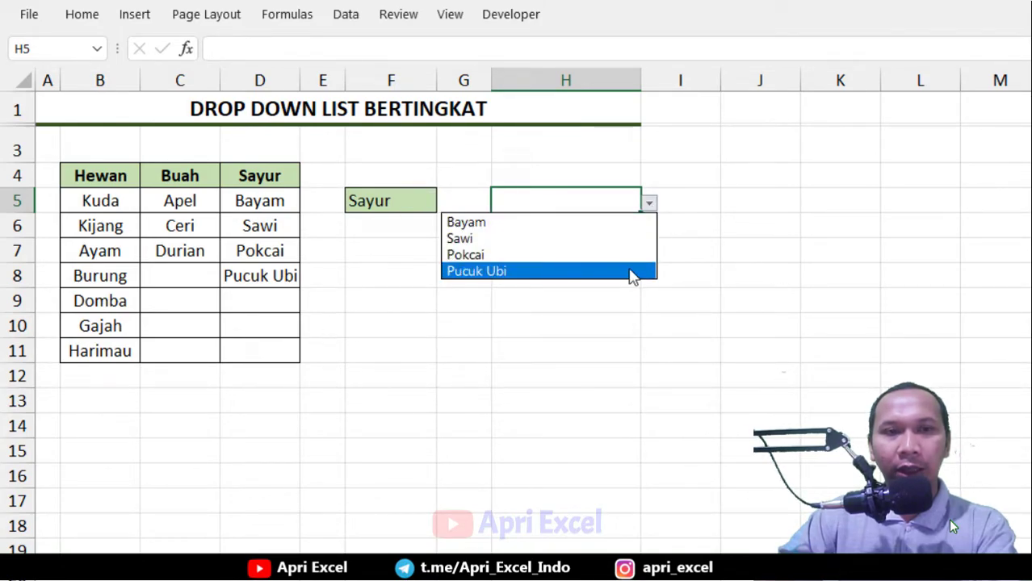
left_click(628, 241)
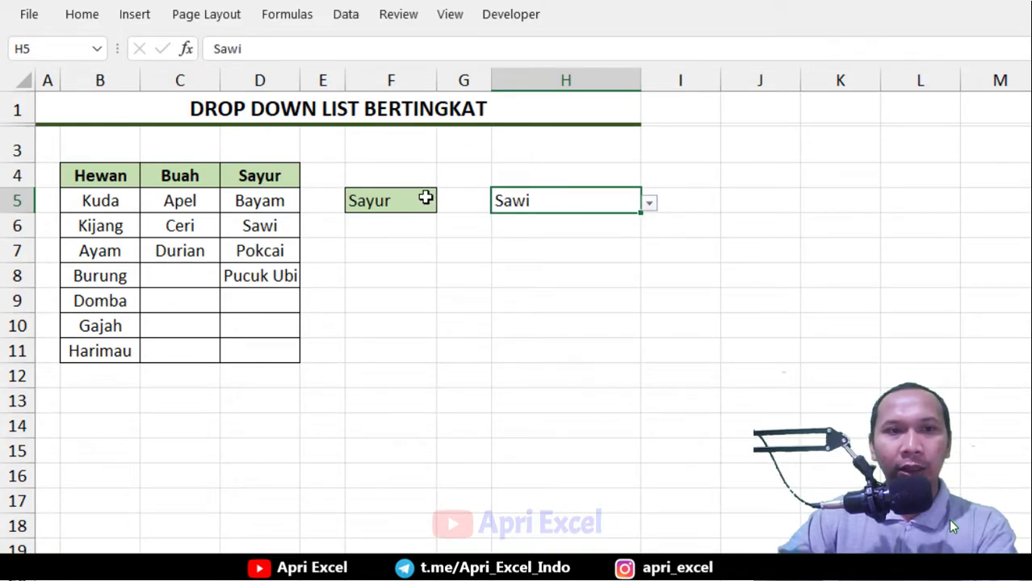
Switch the F5 category dropdown to Hewan and pick Domba from the H5 dropdown
left_click(425, 197)
left_click(448, 206)
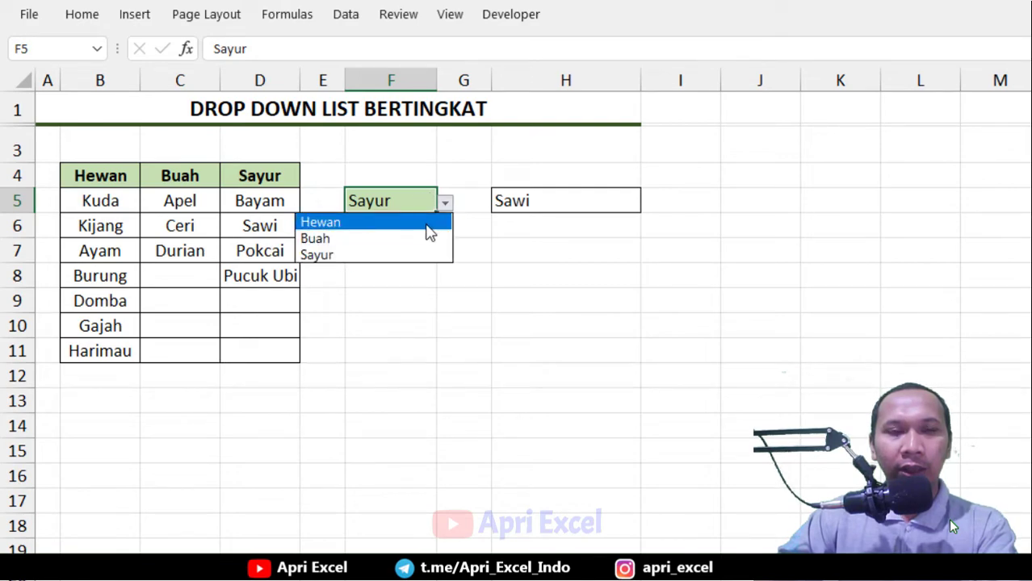
left_click(427, 227)
left_click(621, 204)
left_click(648, 203)
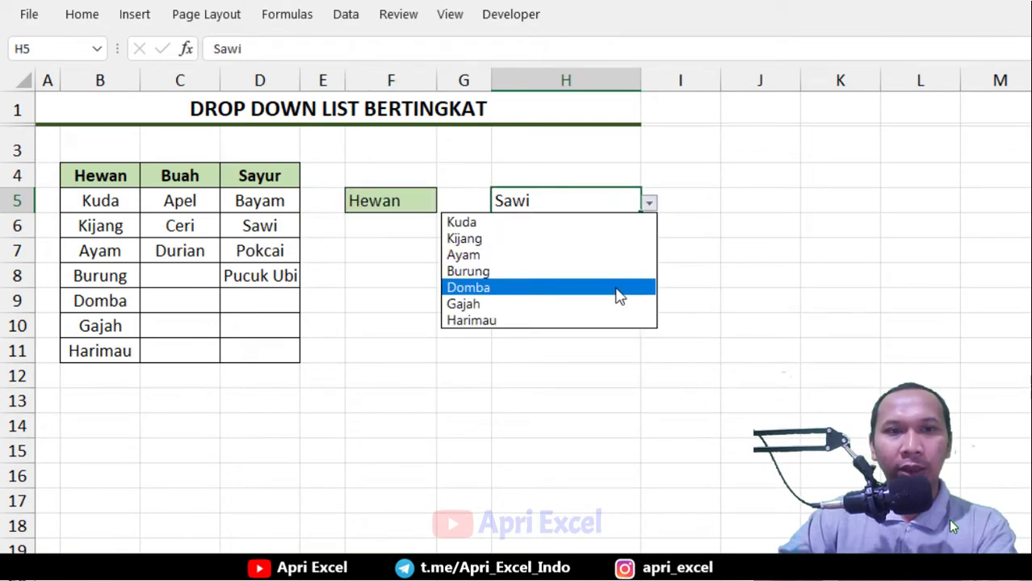
left_click(616, 289)
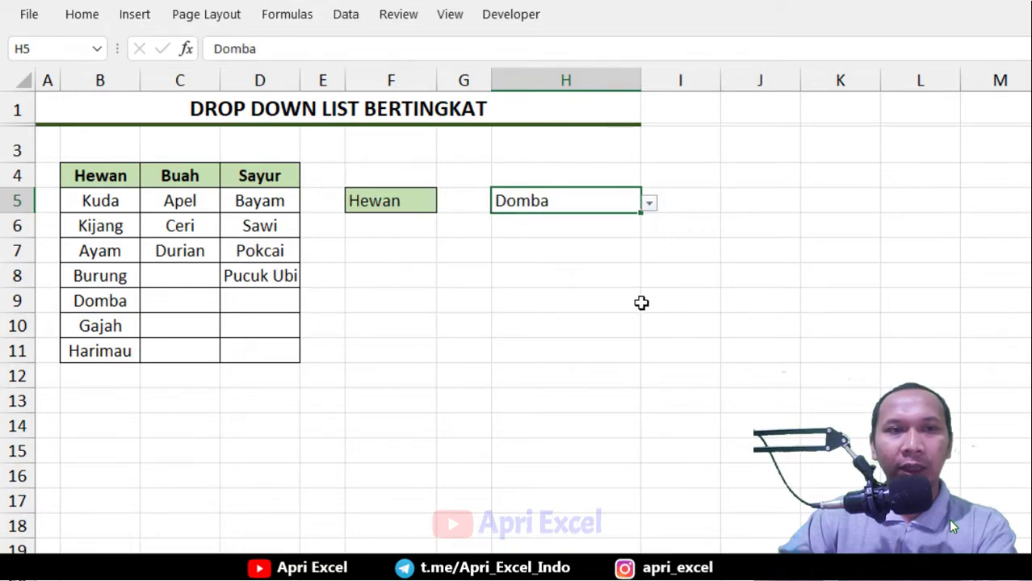
Switch the F5 category dropdown to Buah and open the H5 dropdown to check its items
left_click(428, 203)
left_click(445, 203)
left_click(416, 237)
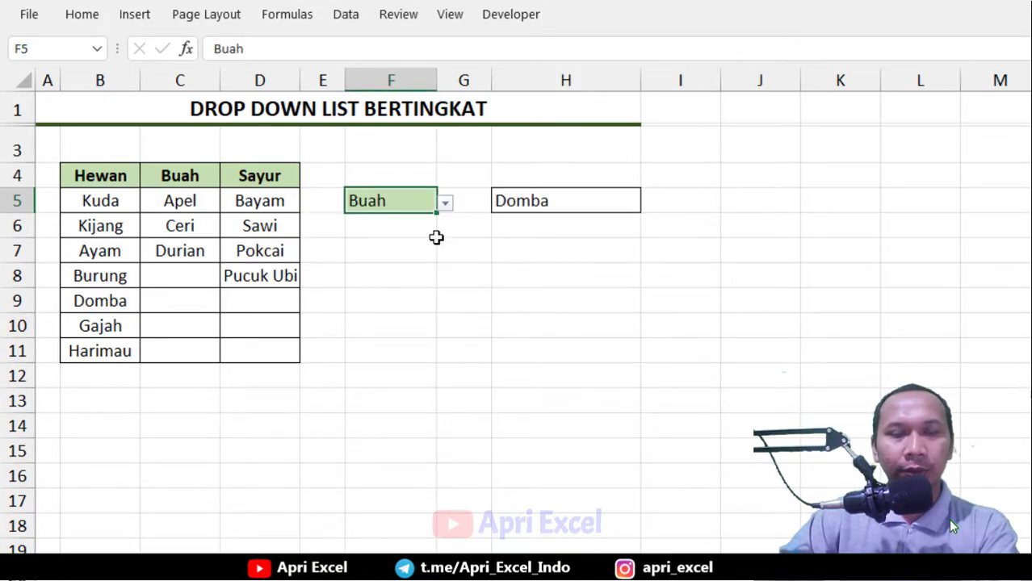
left_click(548, 207)
left_click(648, 203)
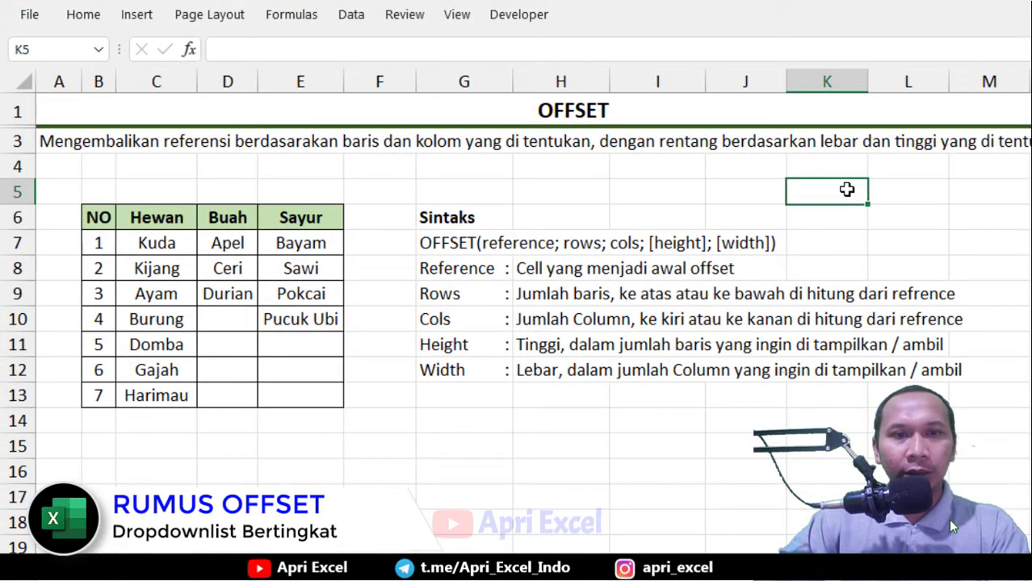
Examine the OFFSET syntax explanation and the sample Hewan/Buah/Sayur table on the OFFSET sheet
left_click(655, 112)
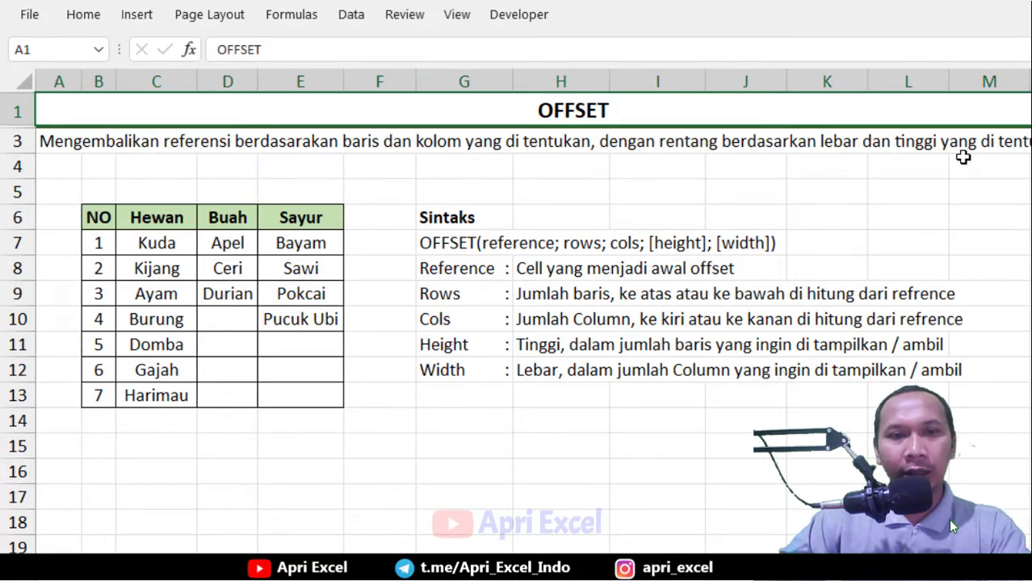
left_click(440, 241)
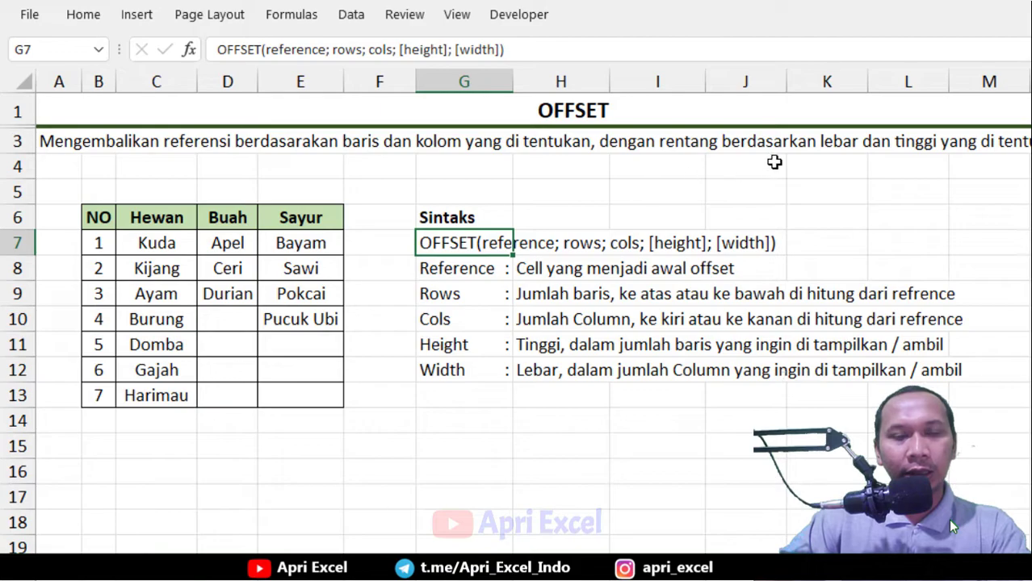
left_click(580, 247)
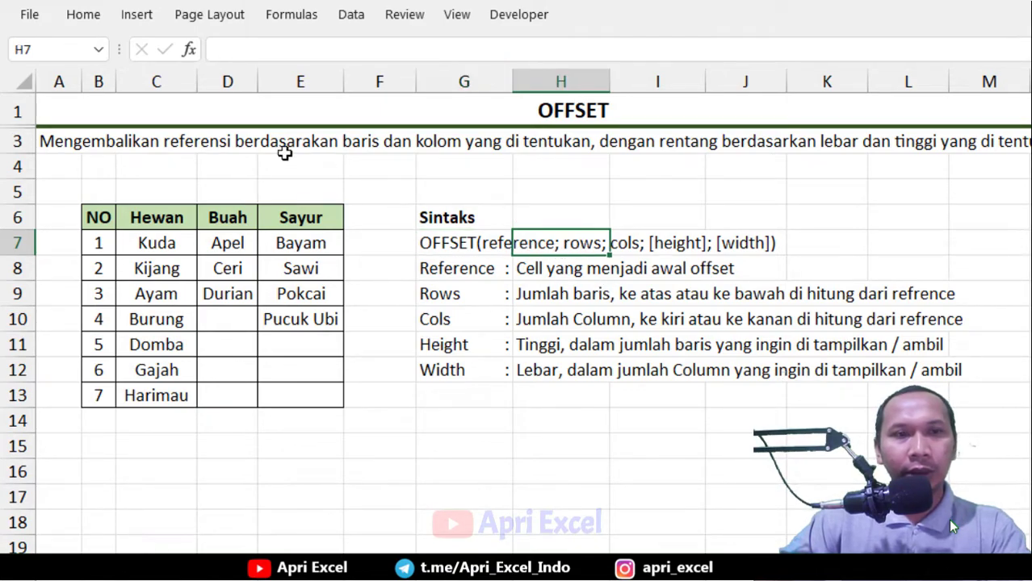
left_click(490, 244)
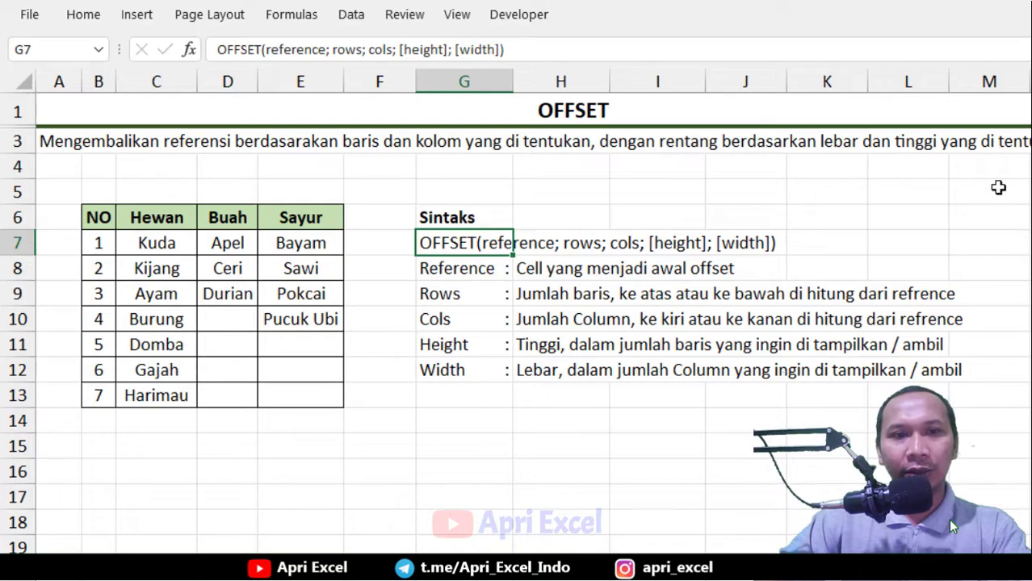
left_click(204, 299)
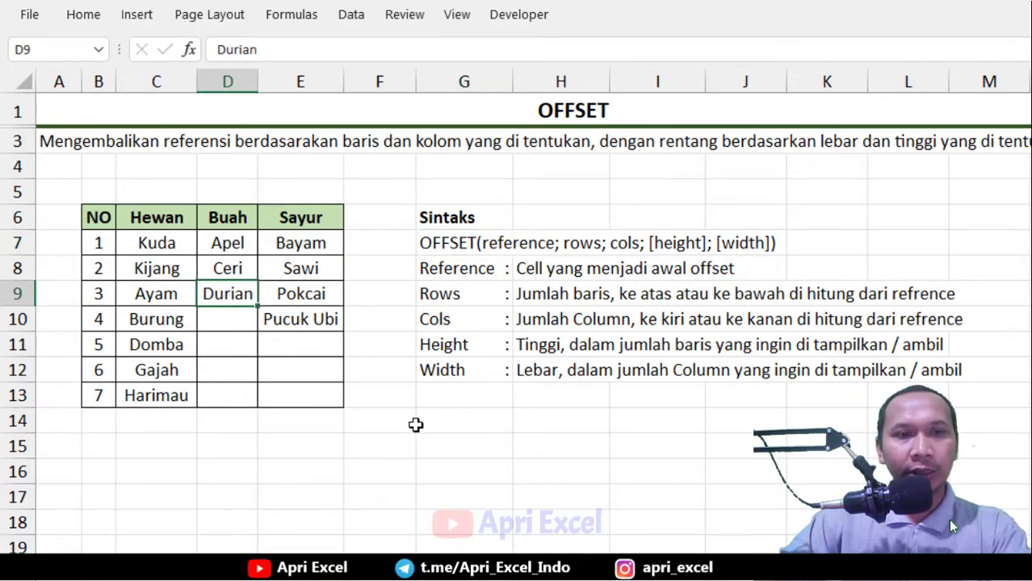
Enter the formula =offset(C9;-1;0) in G15
double_click(443, 444)
type("=offset(")
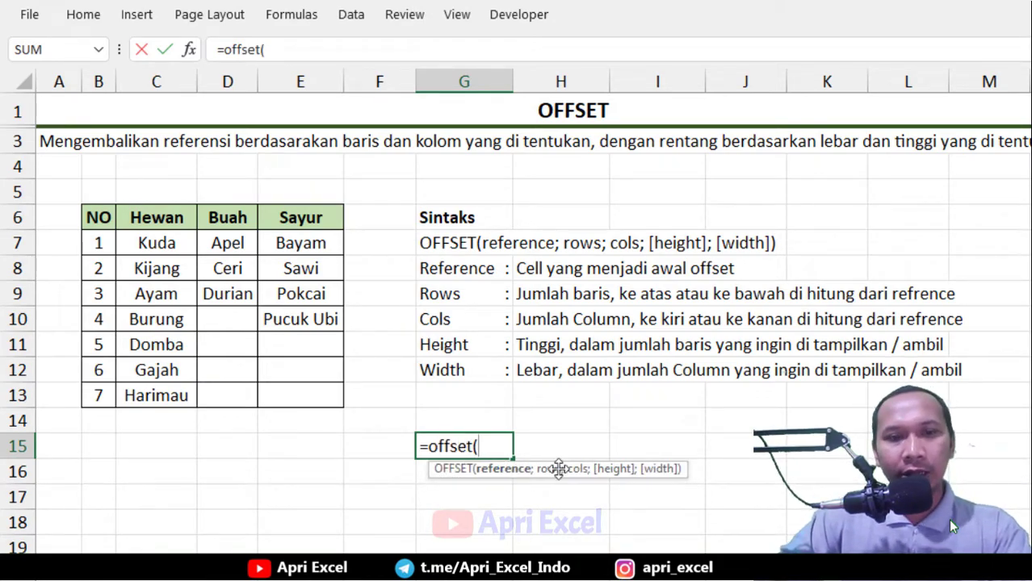
left_click(172, 294)
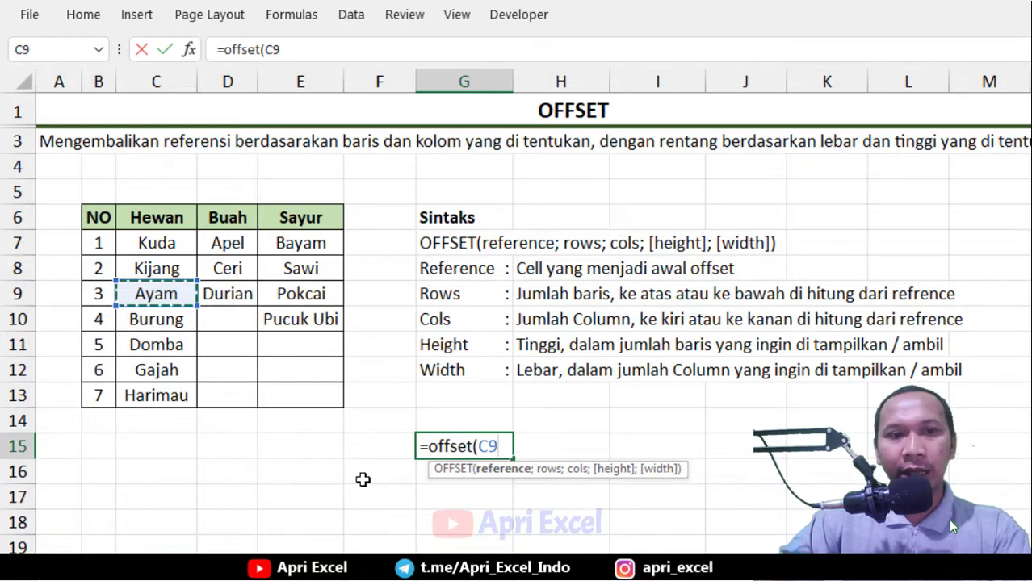
type(";")
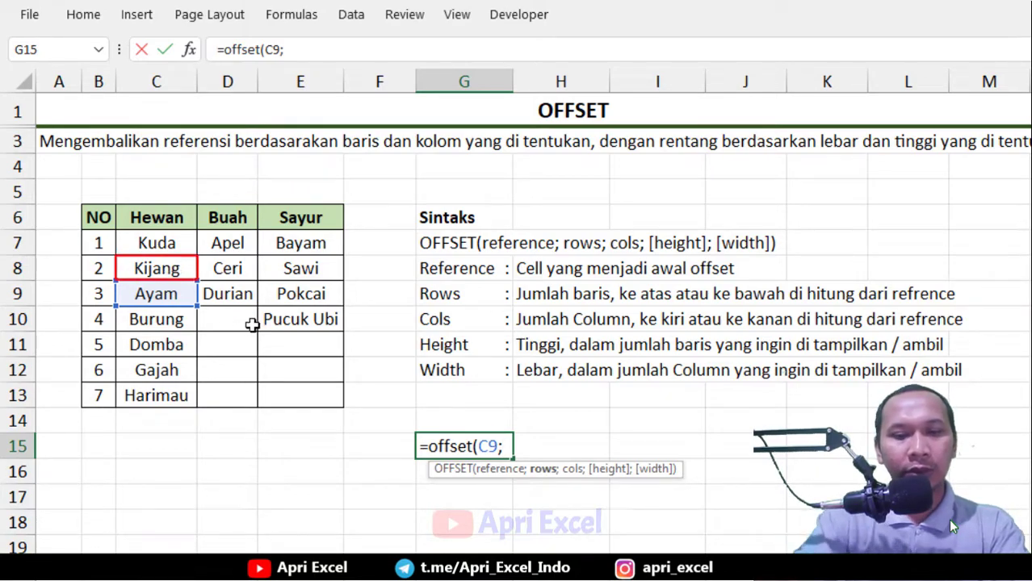
type("-1")
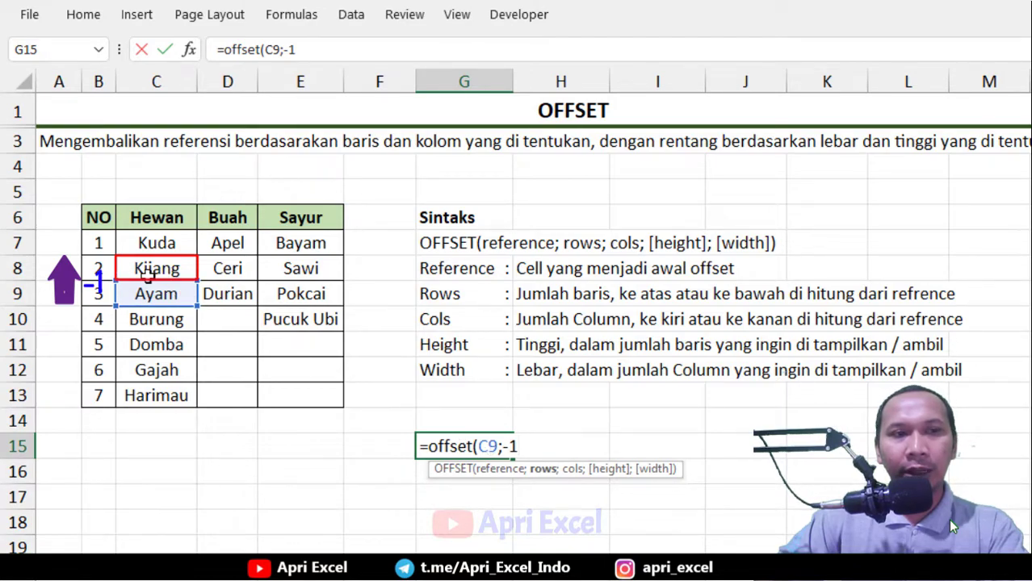
type(";")
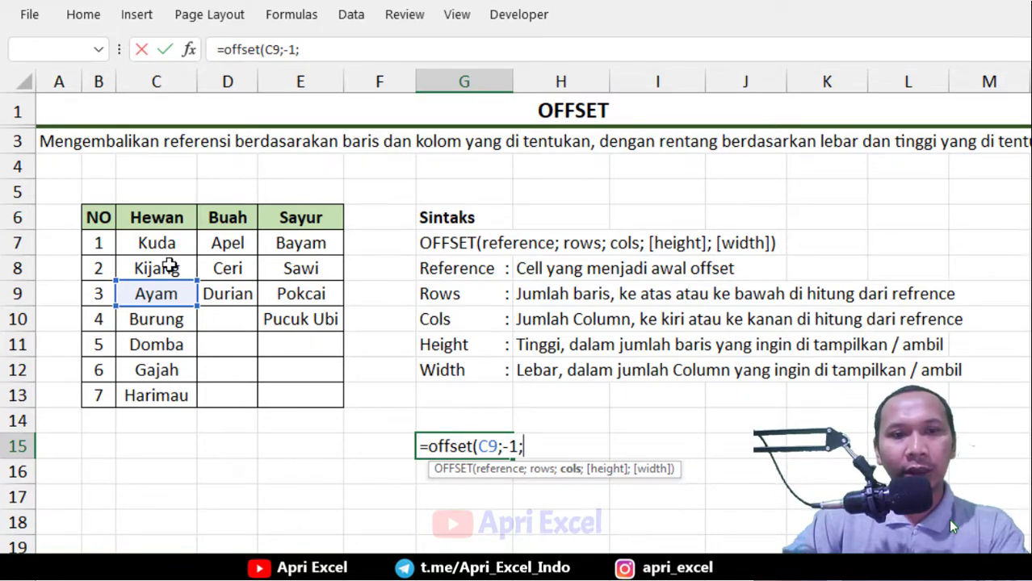
type("0)")
key("Return")
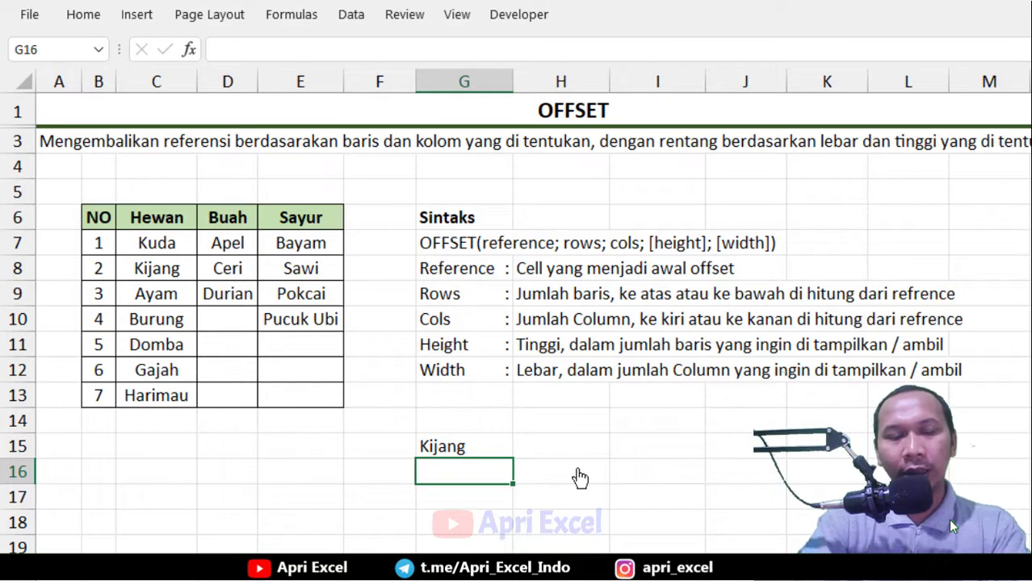
Change the rows argument of the G15 OFFSET formula to 3
left_click(168, 369)
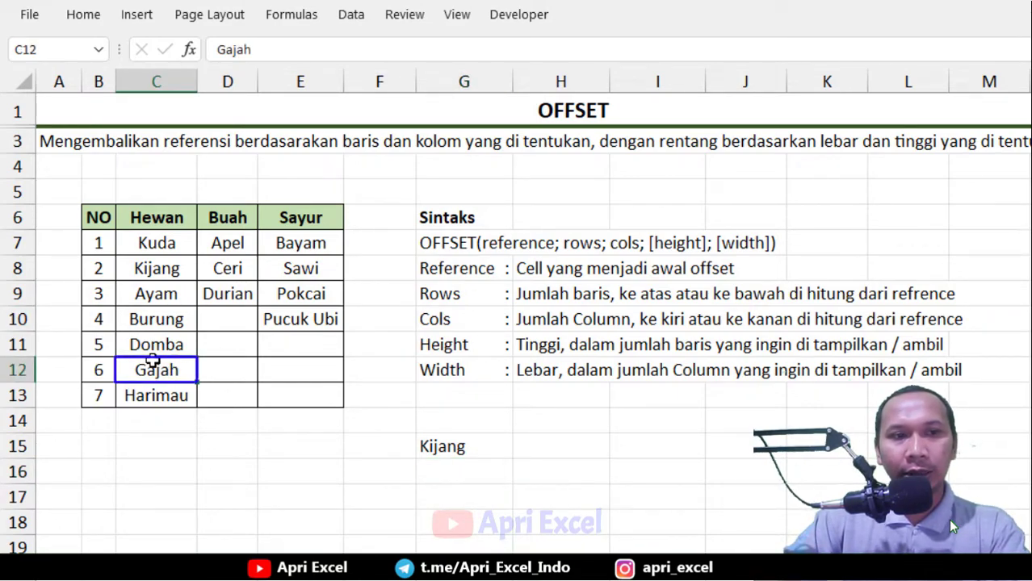
double_click(487, 445)
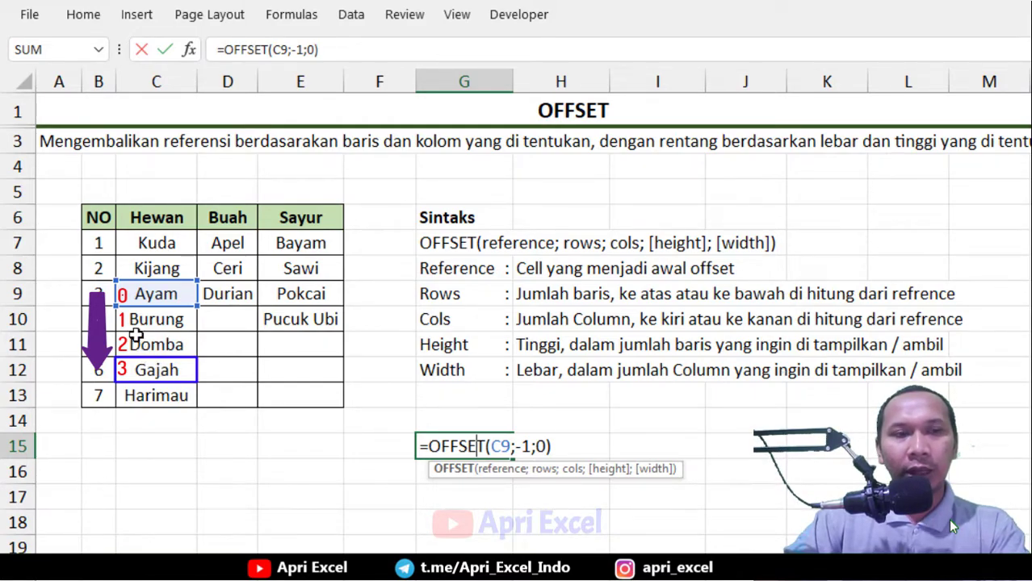
double_click(524, 448)
type("3")
key("Return")
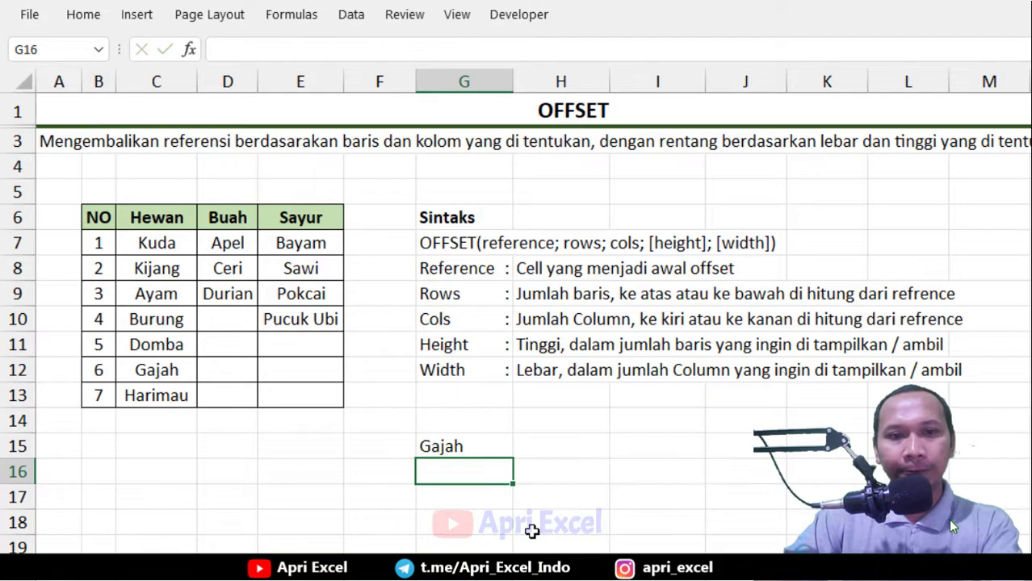
Edit the G15 formula so its rows argument is 1 and cols argument is 2, giving =OFFSET(C9;1;2)
left_click(449, 443)
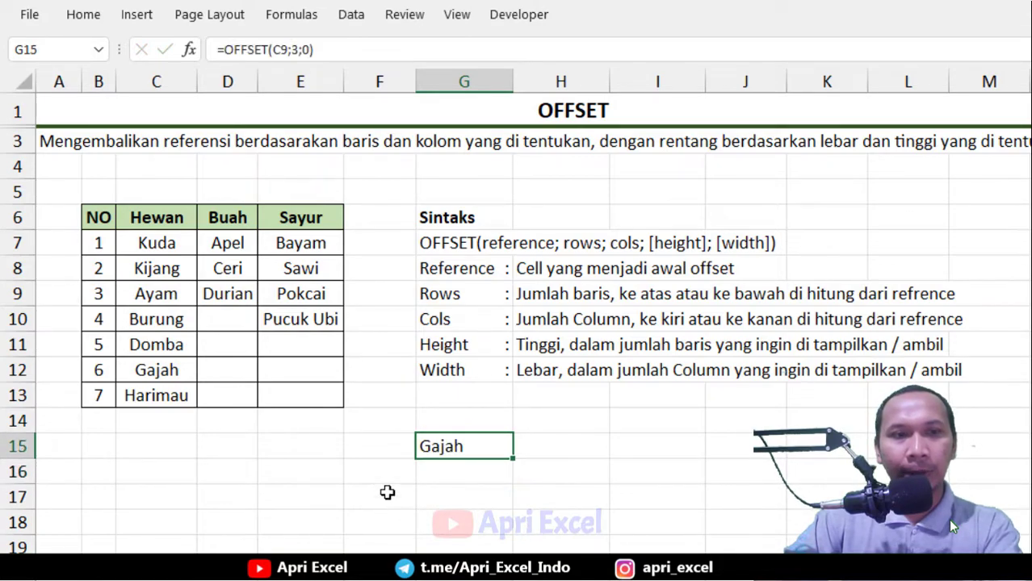
left_click(292, 321)
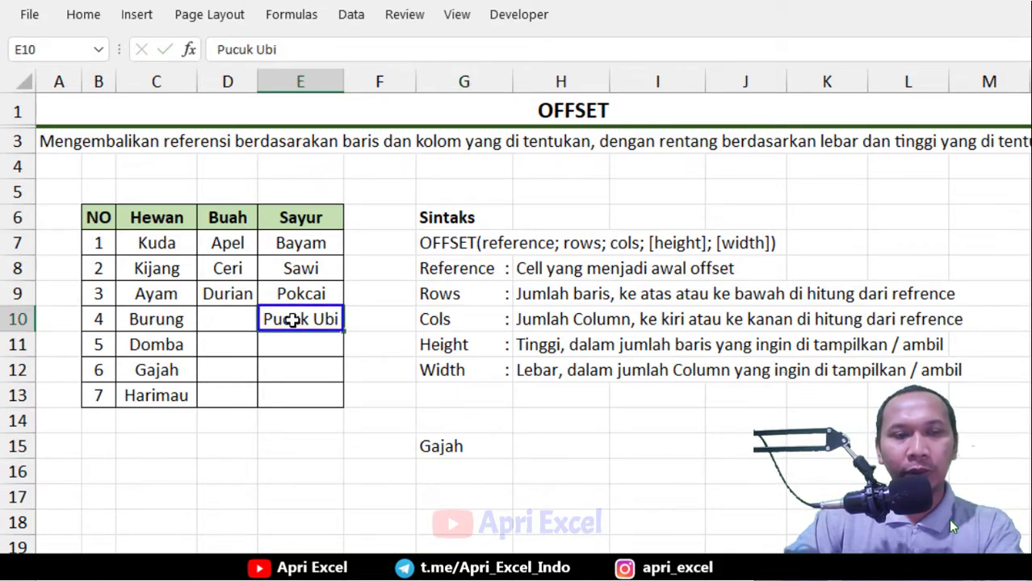
double_click(459, 445)
left_click(497, 446)
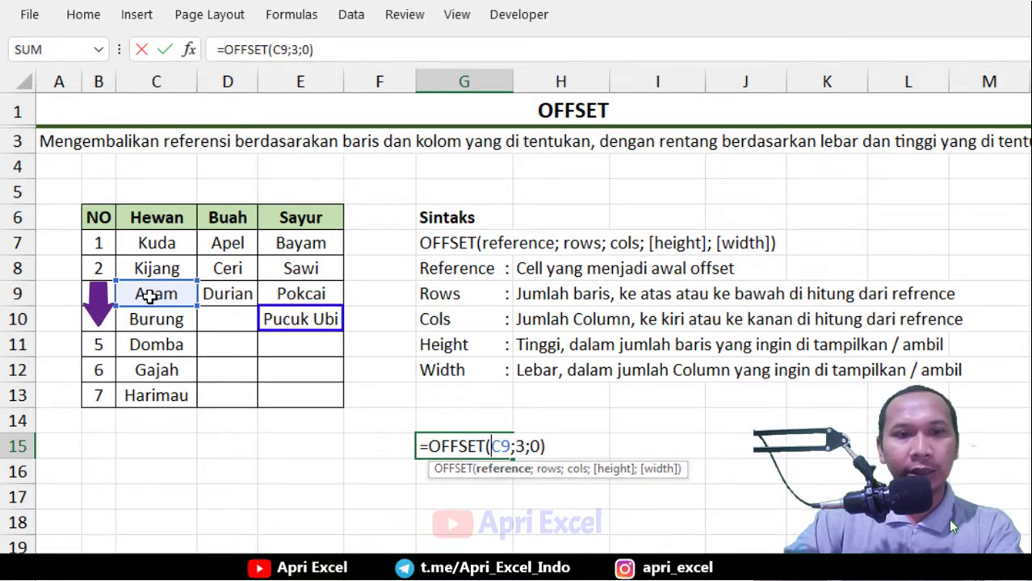
left_click(549, 470)
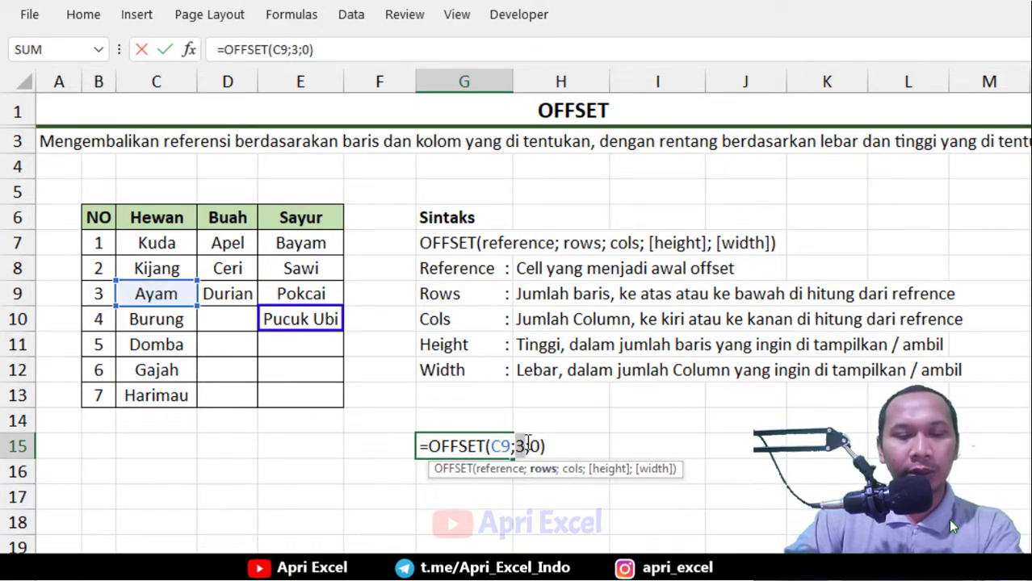
type("1")
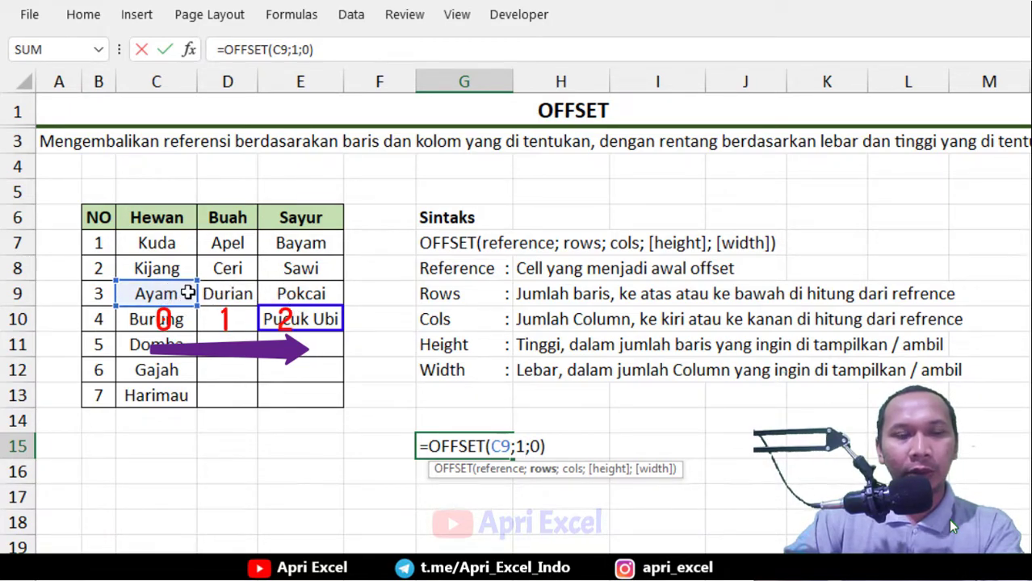
left_click(564, 475)
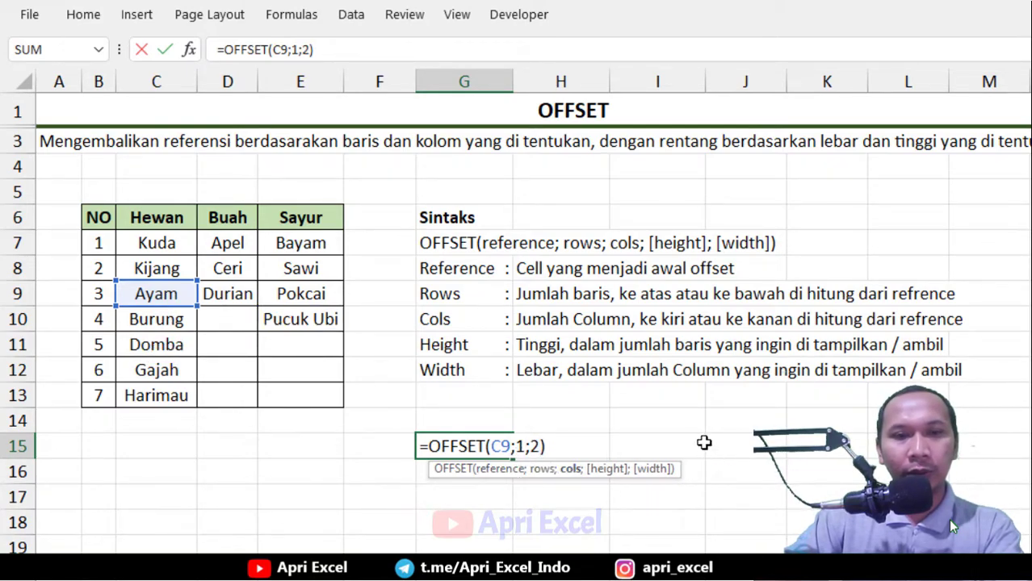
key("Return")
Enter =offset(B6;1;2;3;1) in I15 to return a block three rows high and one column wide
left_click(479, 448)
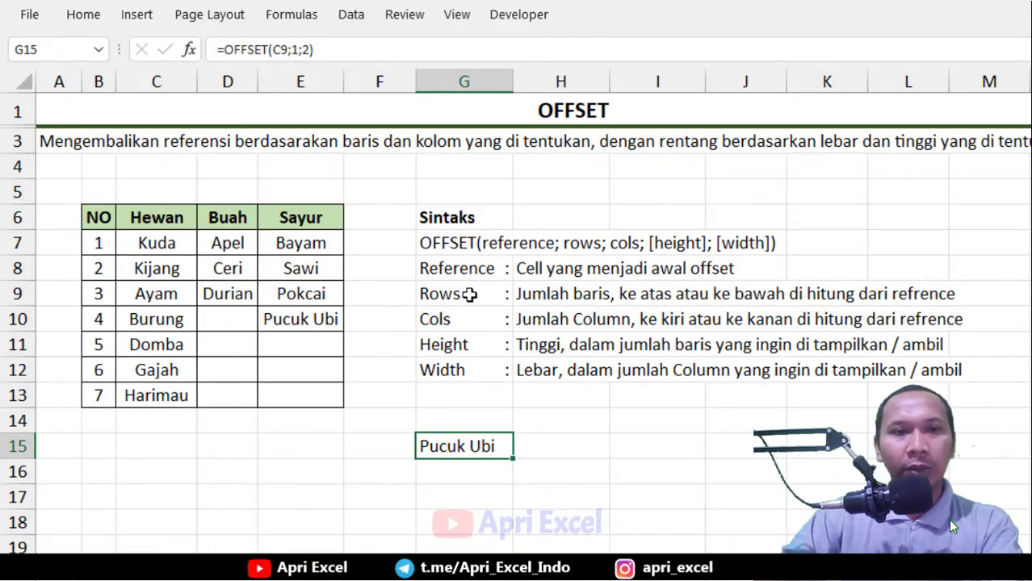
left_click(466, 343)
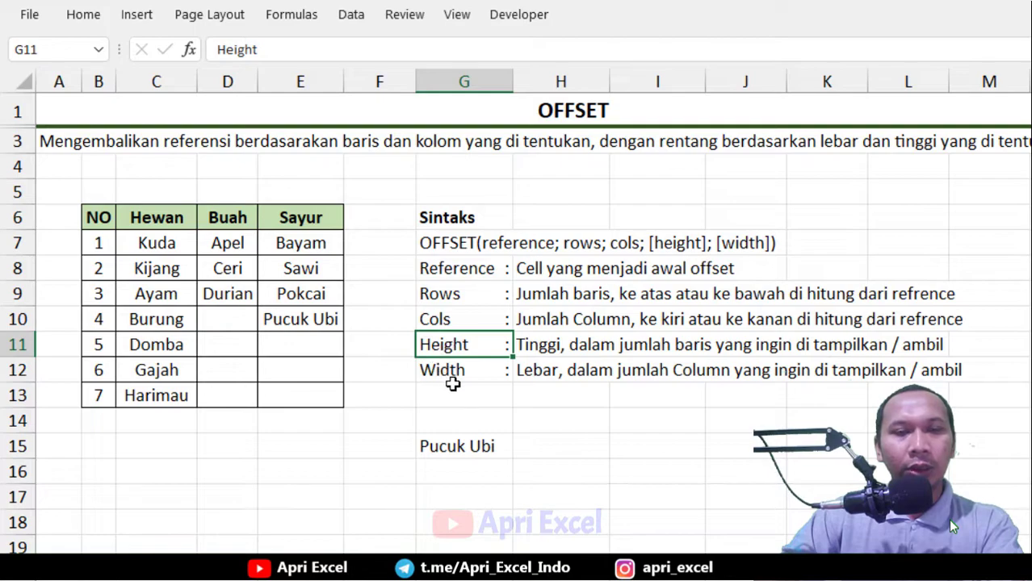
left_click(456, 371)
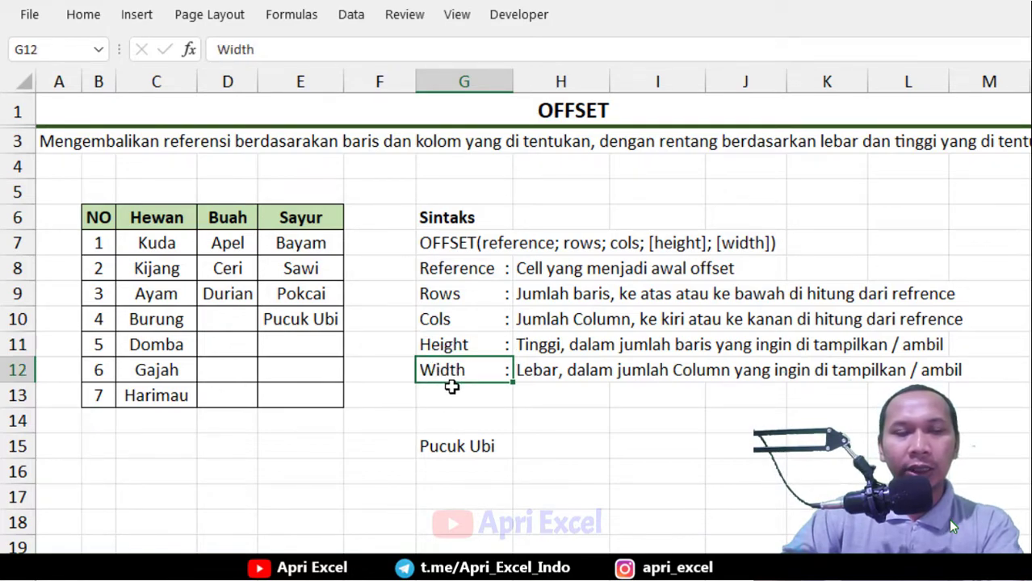
left_click(626, 445)
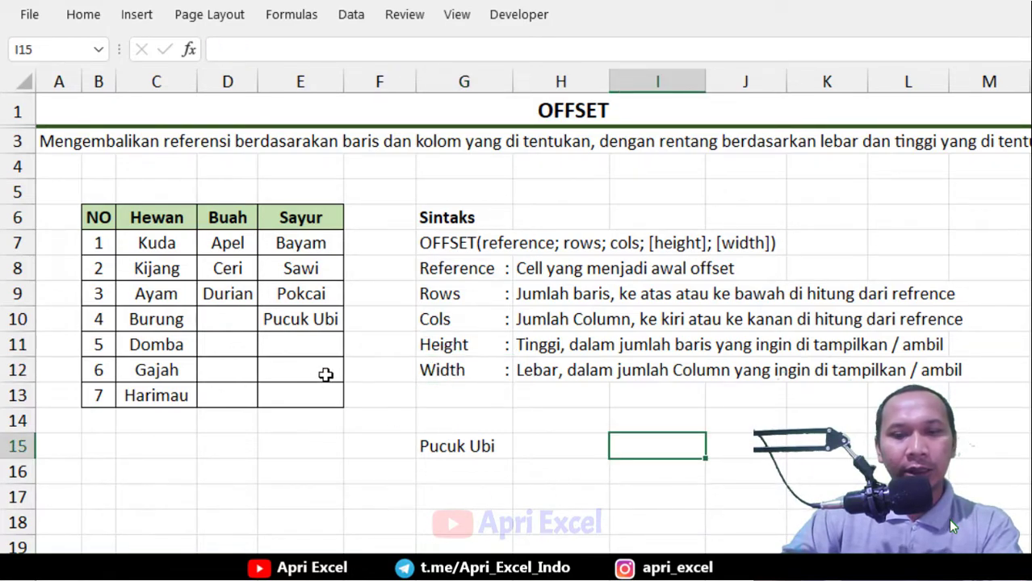
type("=off")
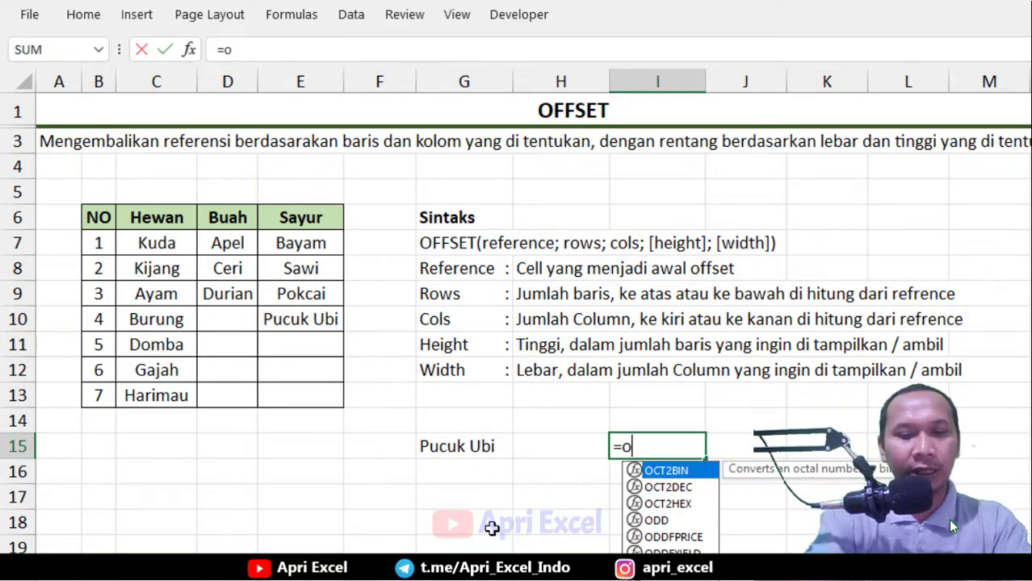
type("set(")
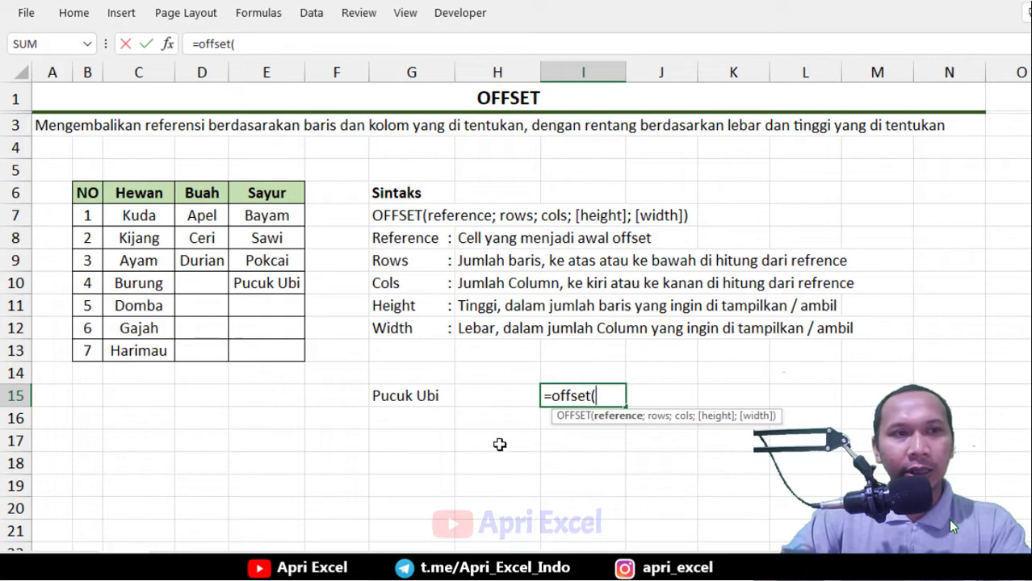
left_click(88, 193)
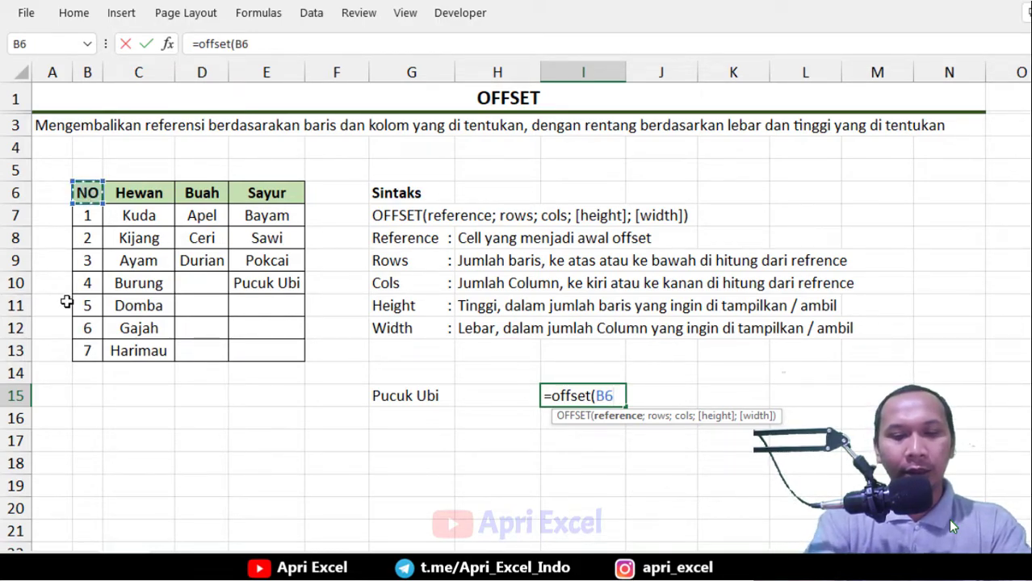
type(";")
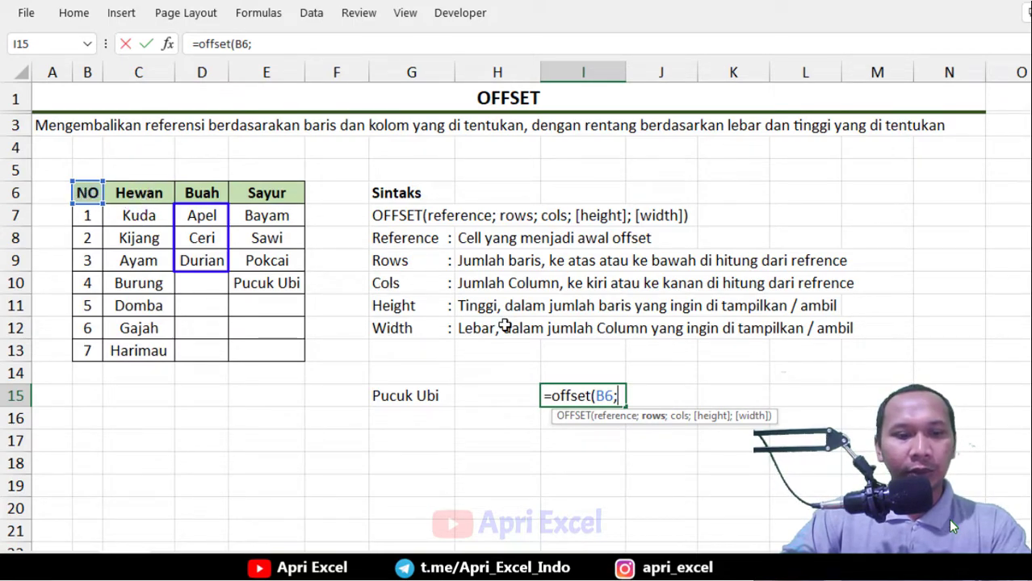
type("1")
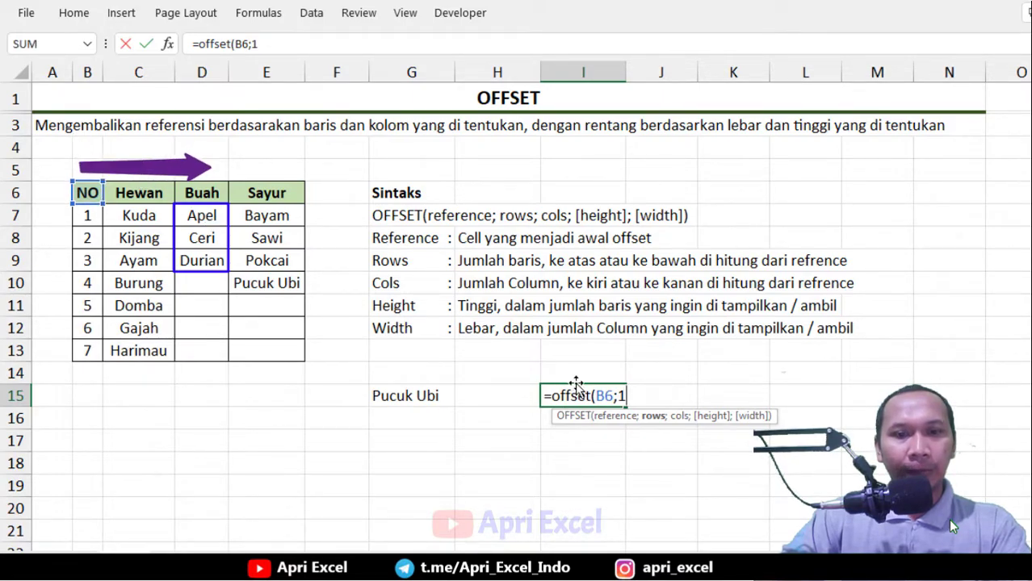
type(";2")
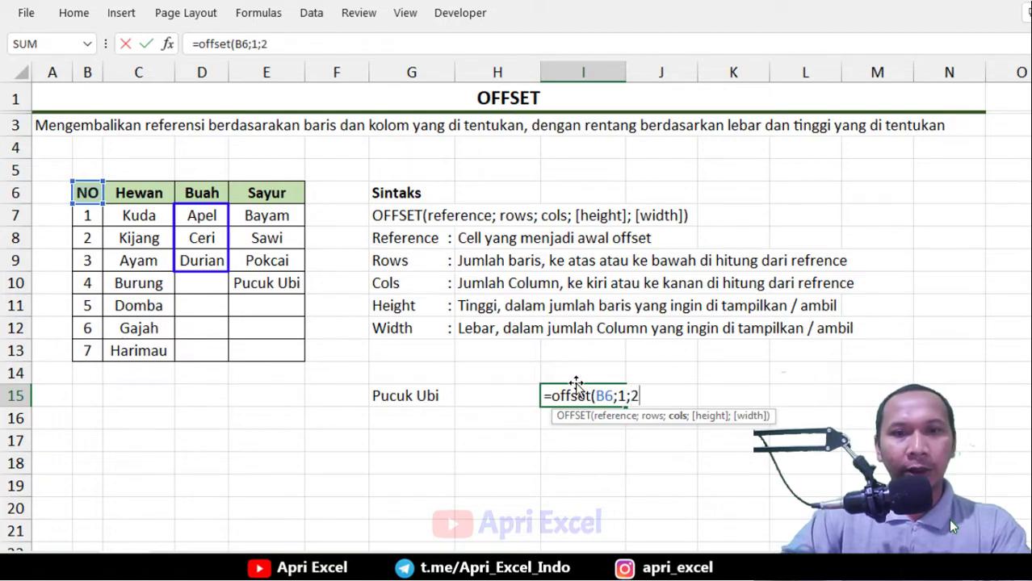
type(";")
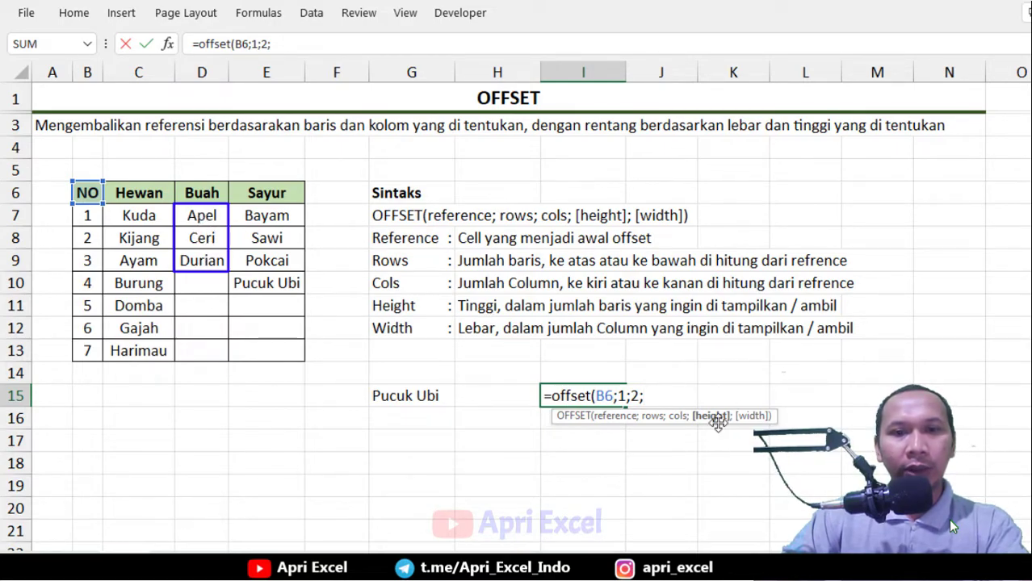
type("3")
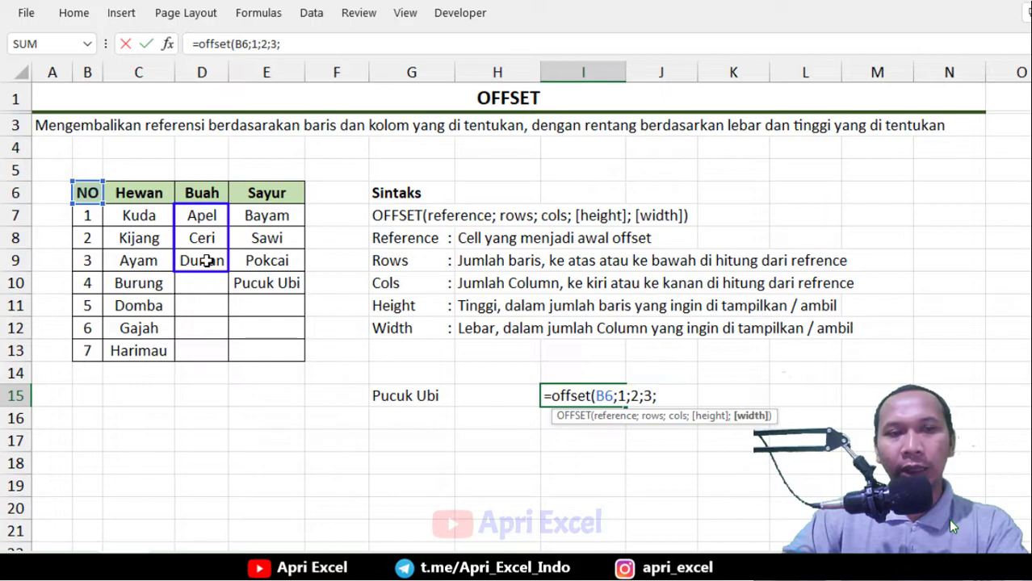
type(";1)")
key("Return")
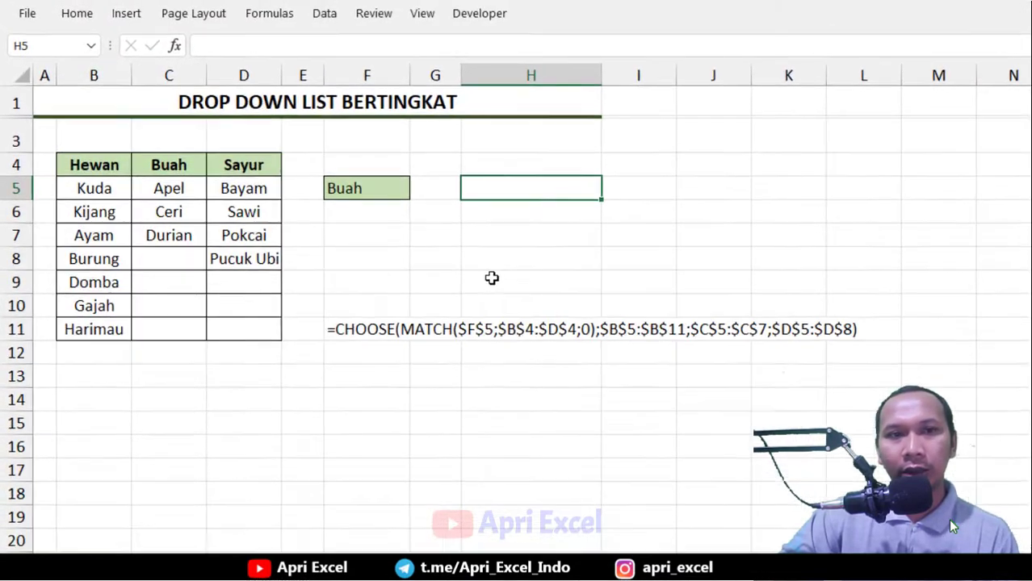
On the dropdown sheet, enter =offset(B4;1;1;7;1) in H5 to spill the Buah column items
type("=")
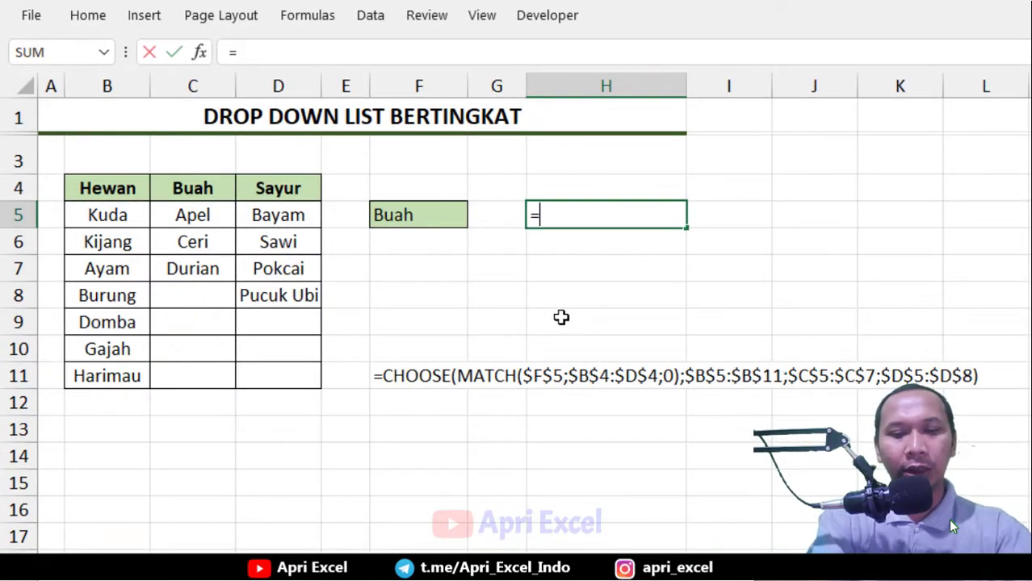
type("offset")
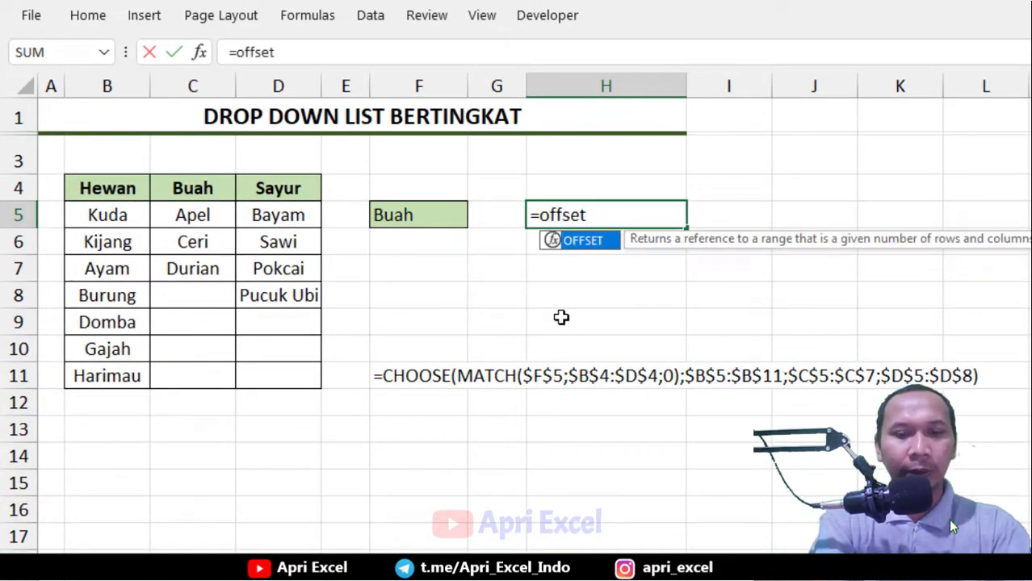
type("(")
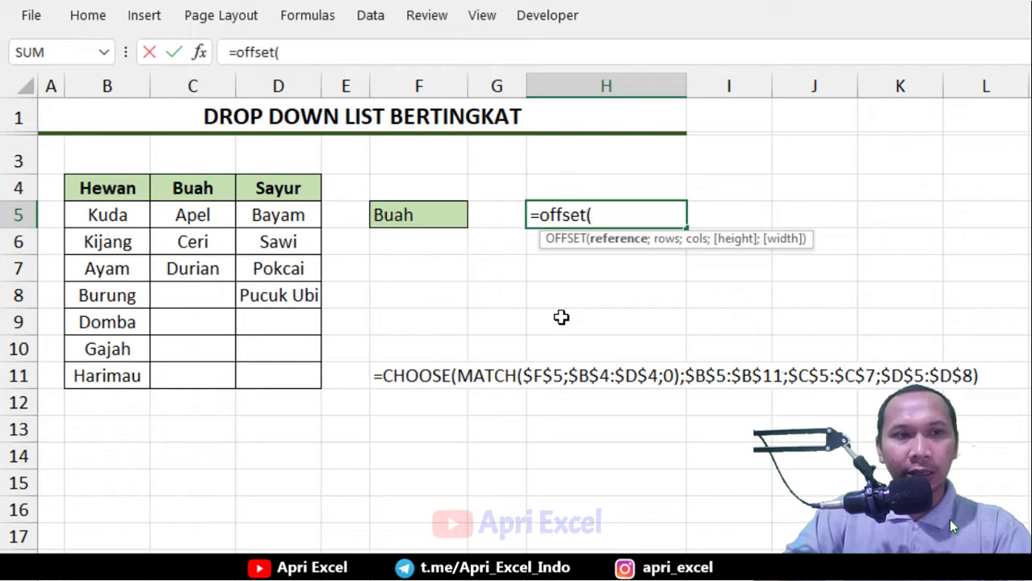
left_click(107, 194)
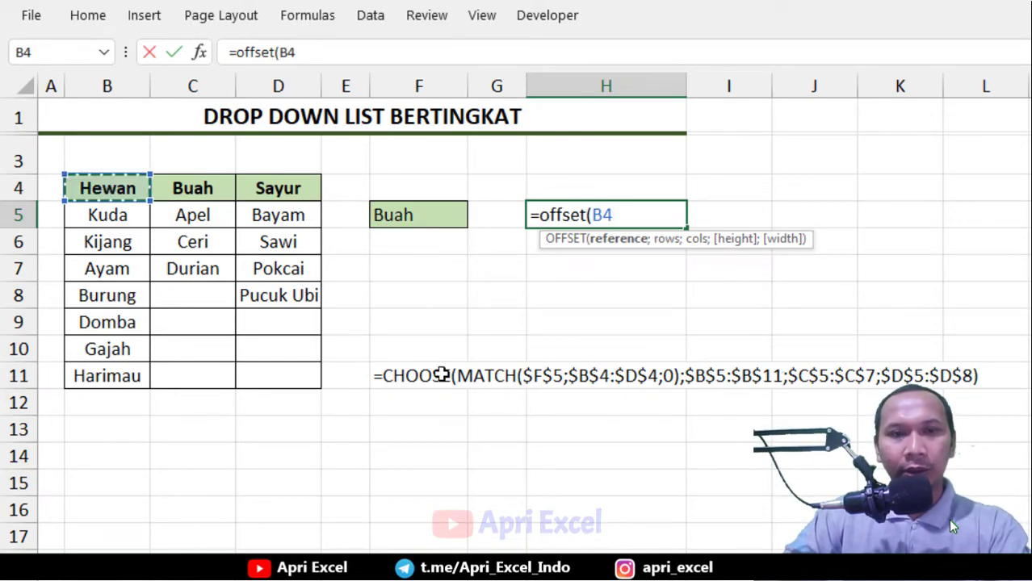
type(";")
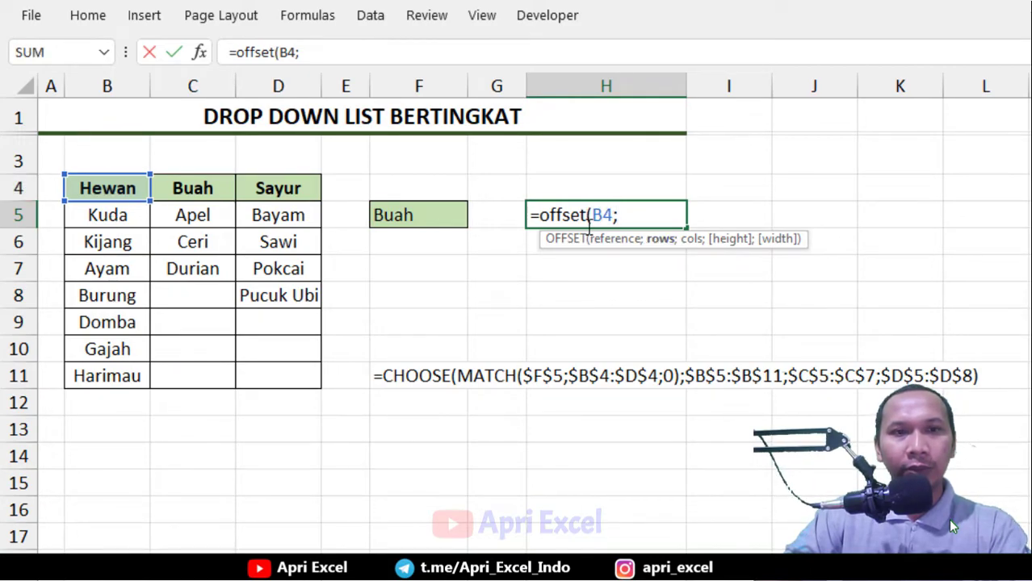
type("1;1")
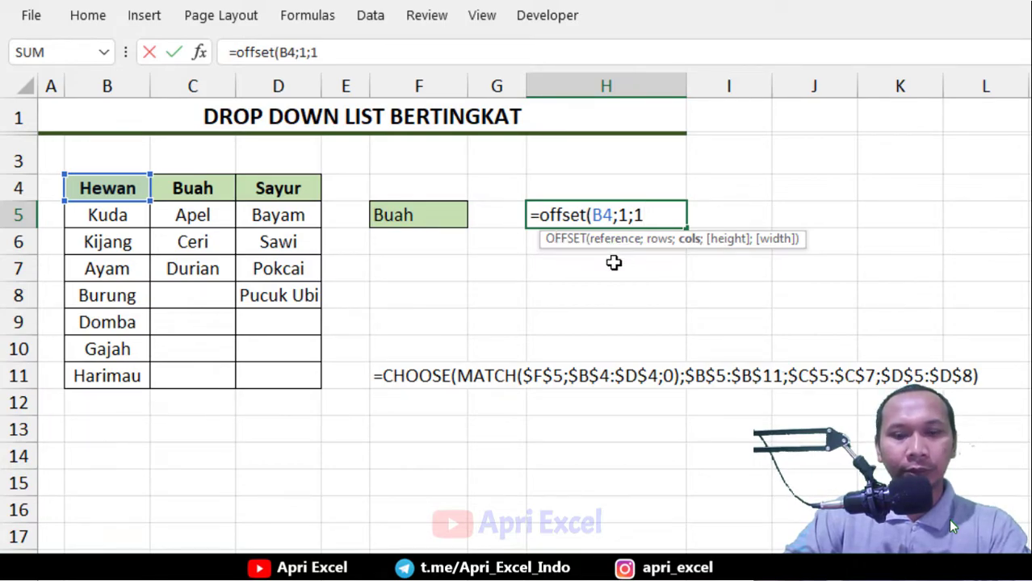
type(";")
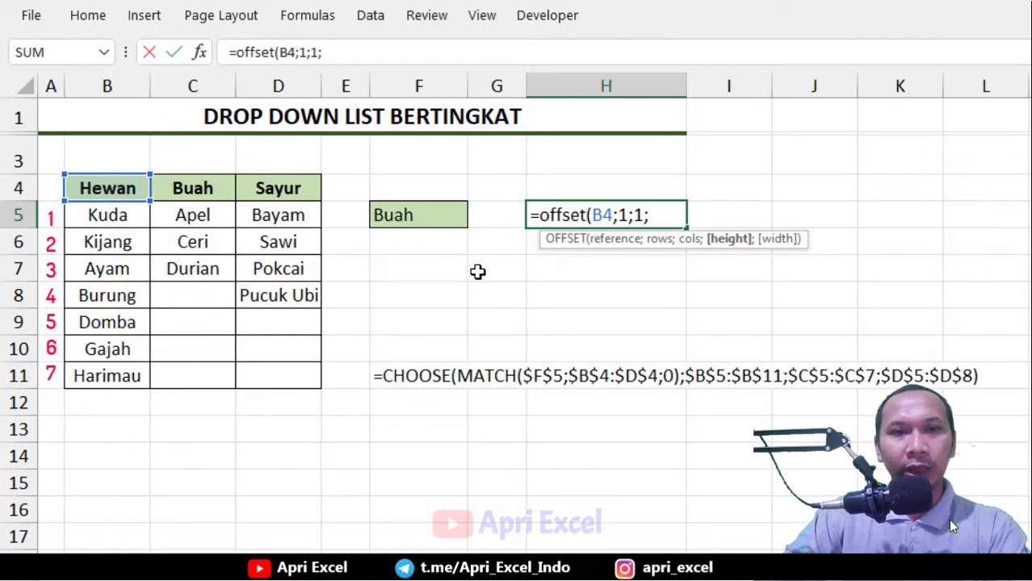
type("7")
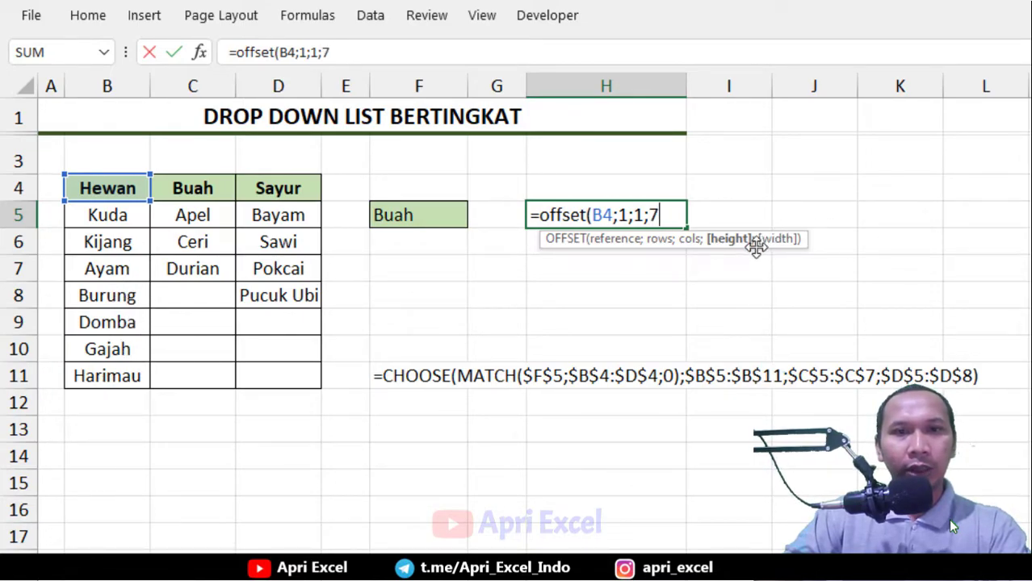
type(";1")
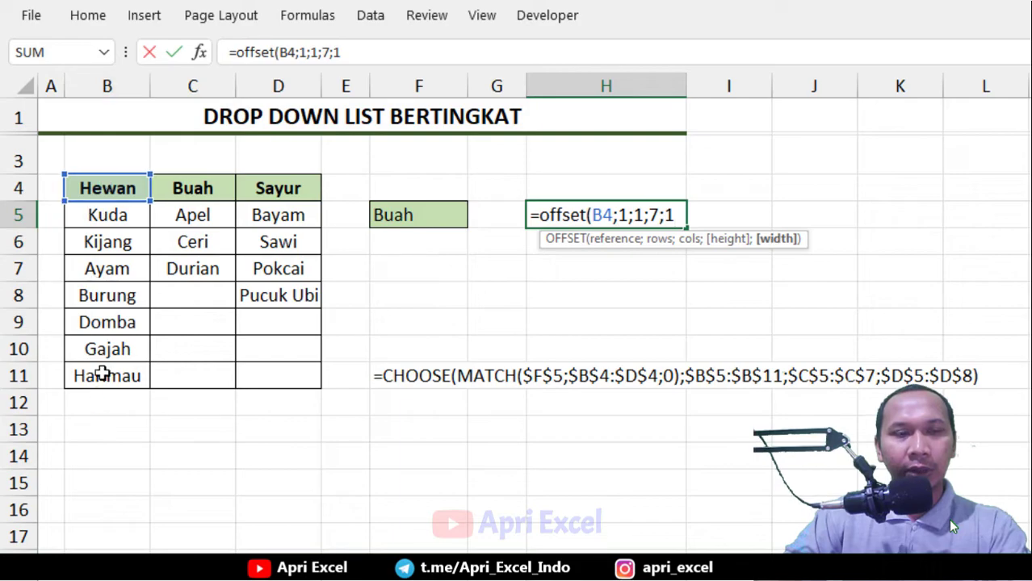
type(")")
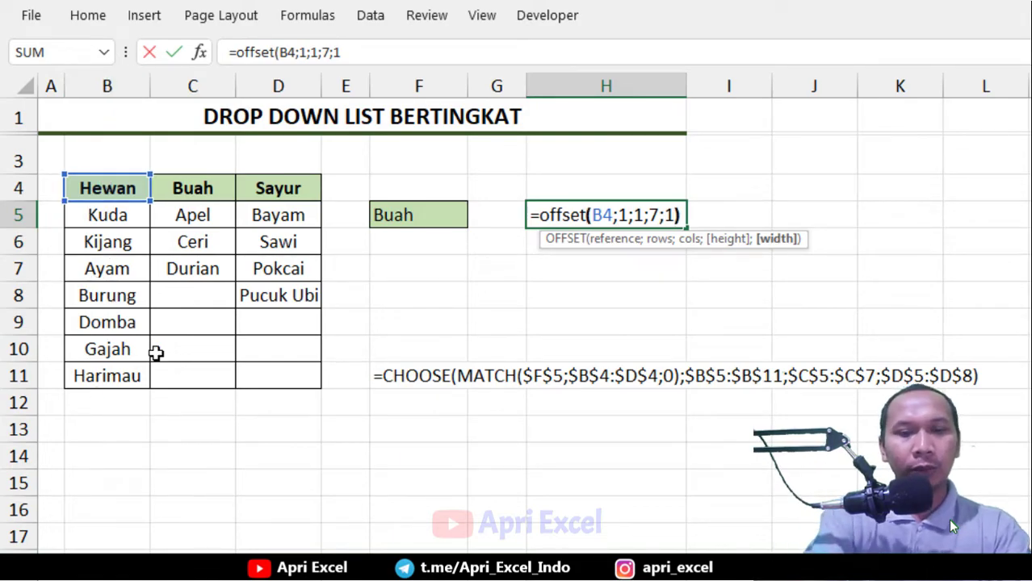
key("Return")
key("Up")
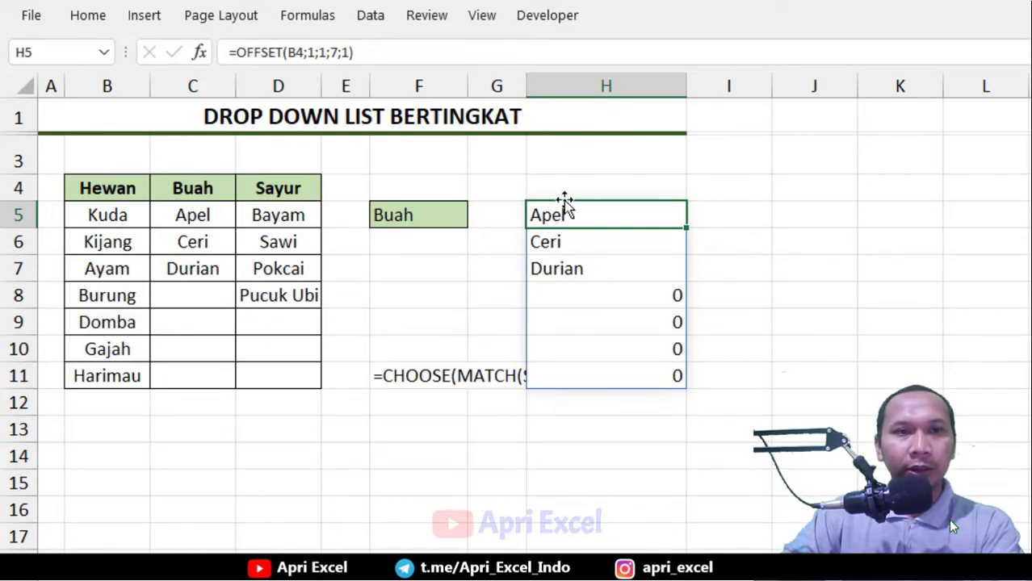
Open the H5 OFFSET formula to review its cols argument, then confirm it unchanged
double_click(595, 212)
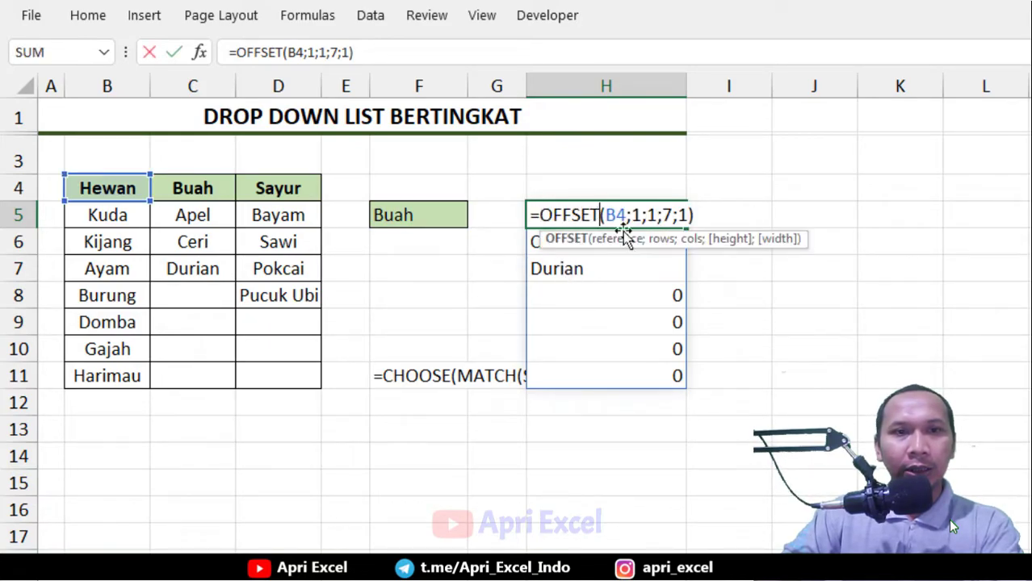
left_click(696, 246)
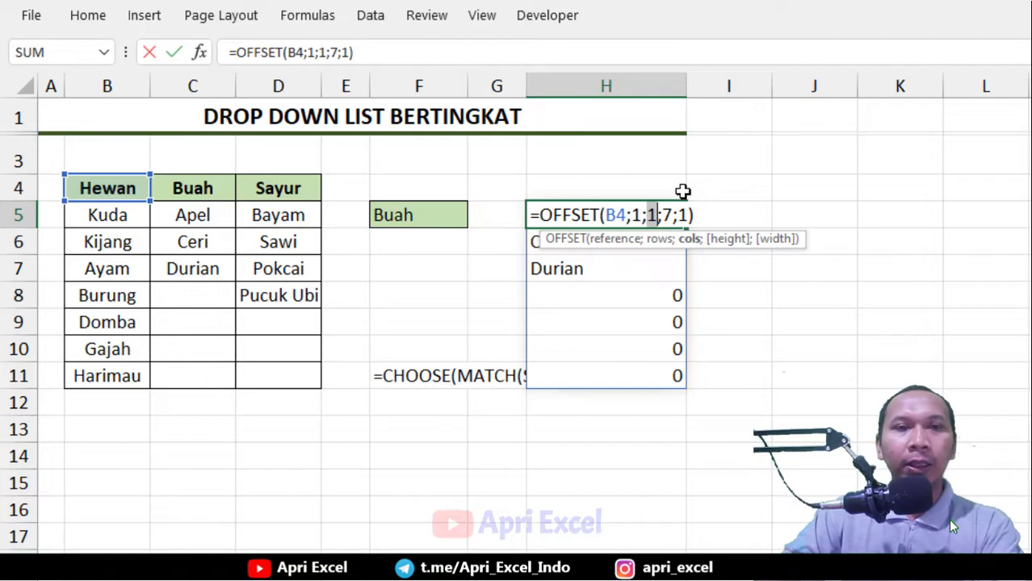
key("Return")
Enter =match(F5;B4:D4;0) in G5 to find the selected category's position among the headers
left_click(502, 212)
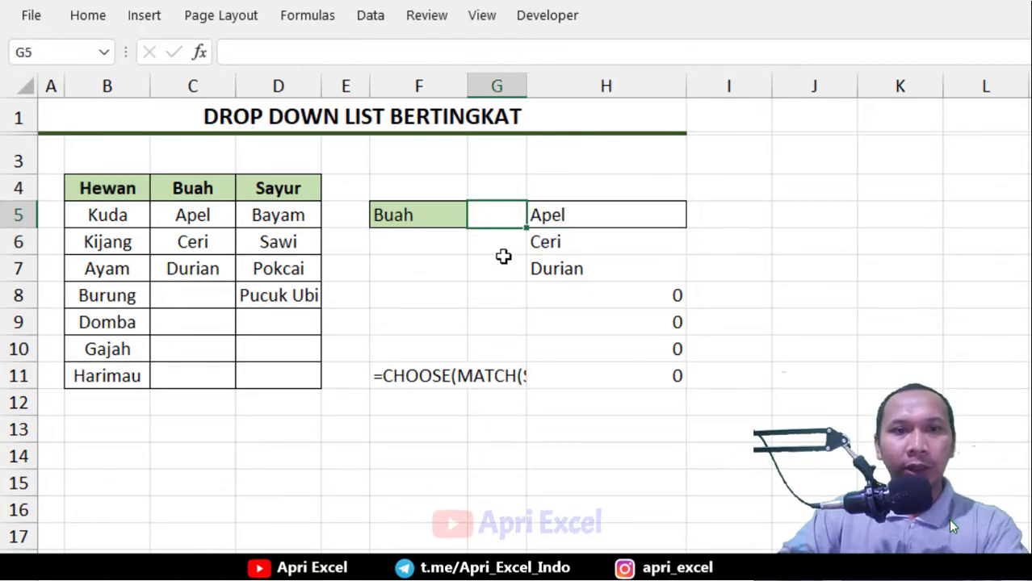
type("=")
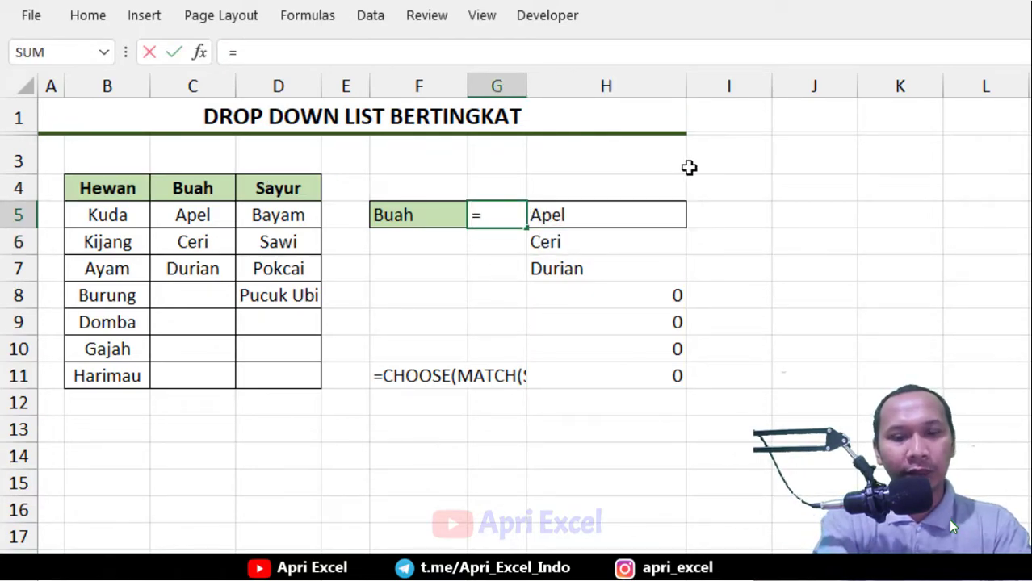
type("match(")
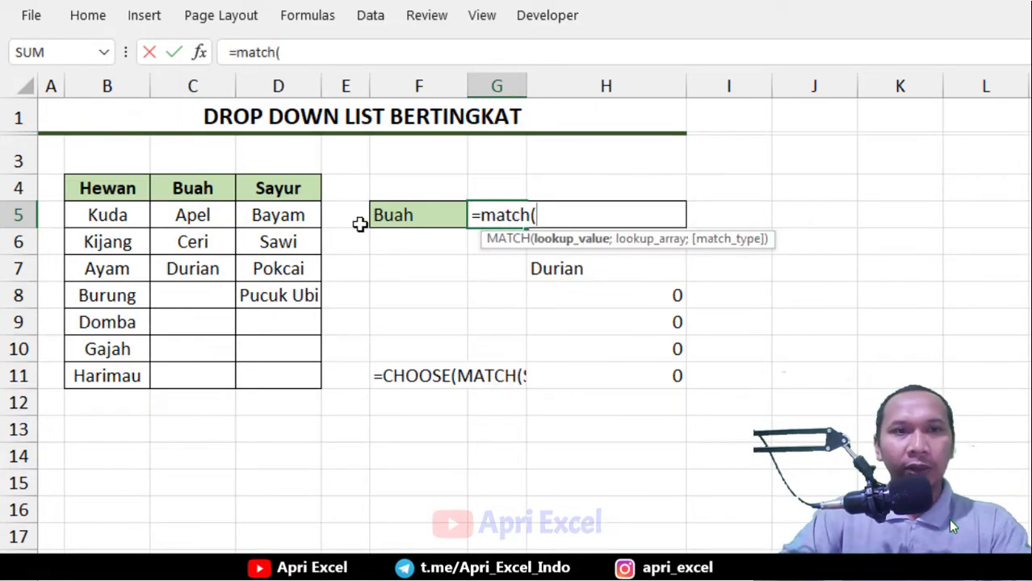
left_click(407, 214)
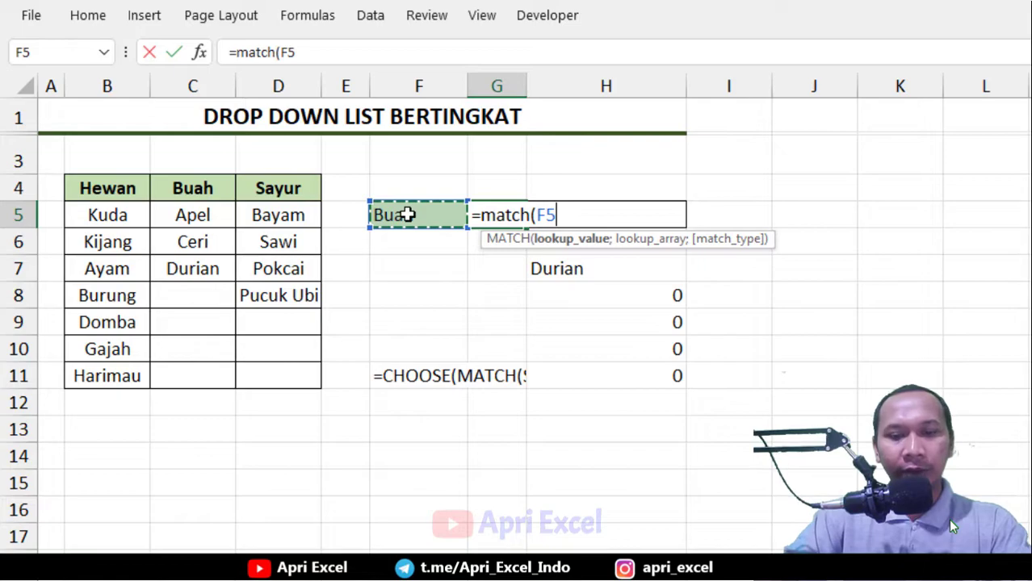
type(";")
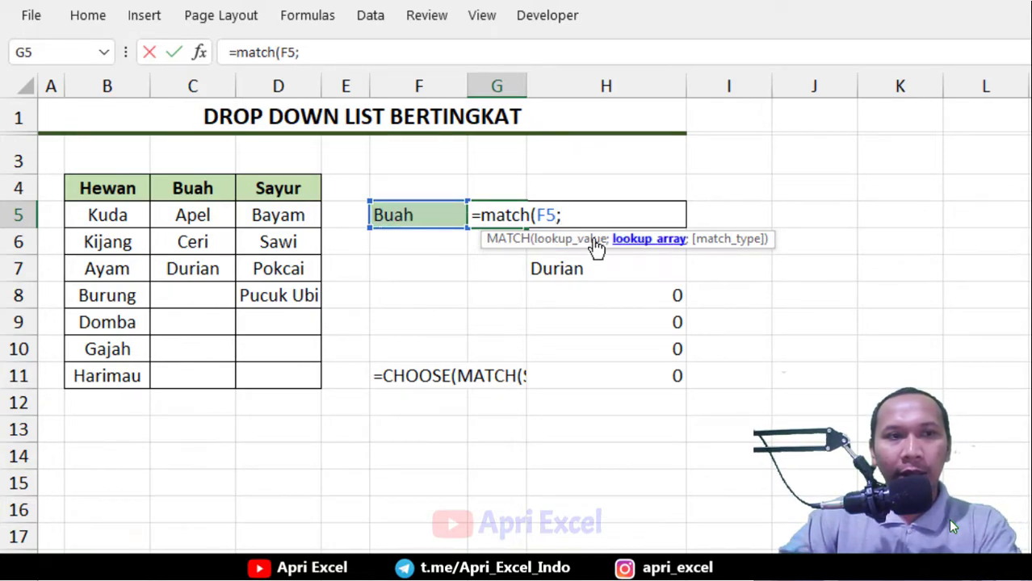
left_click_drag(119, 186, 289, 179)
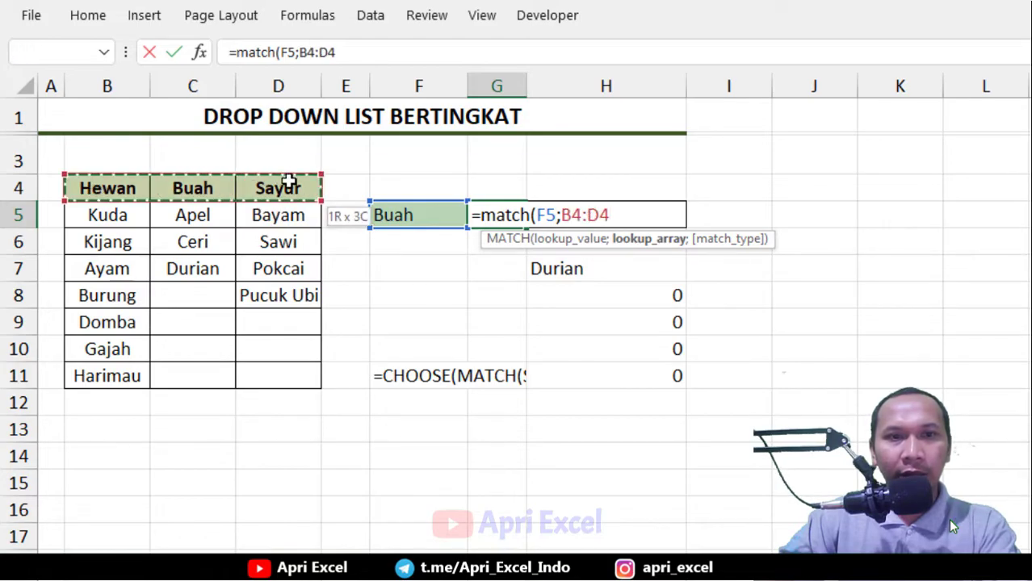
type(";")
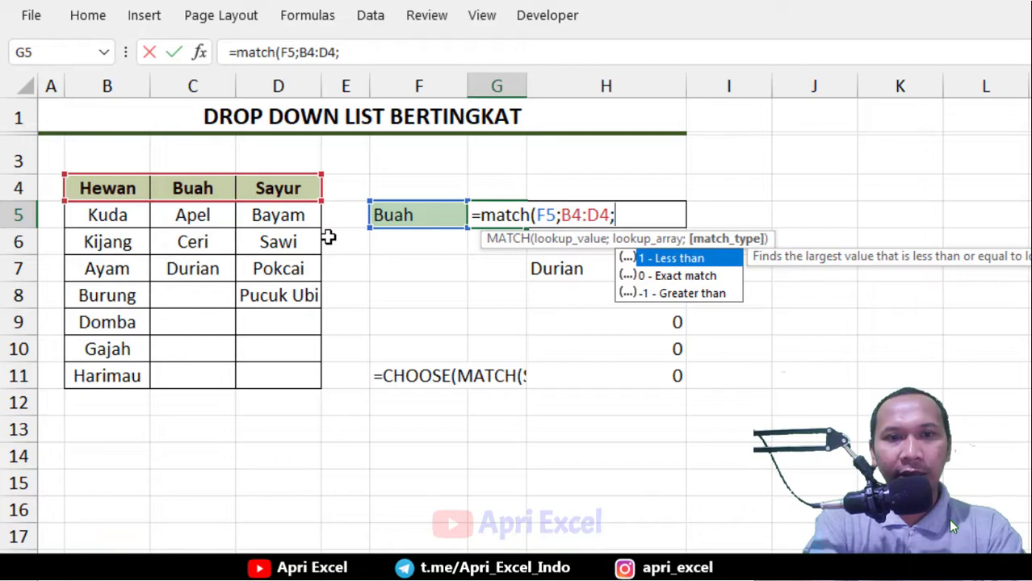
type("0)")
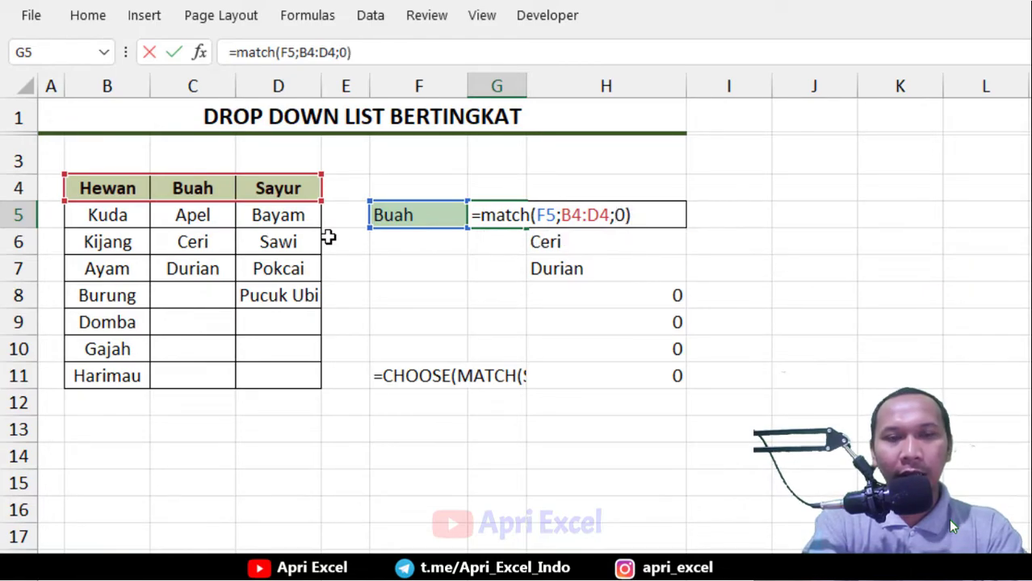
key("Return")
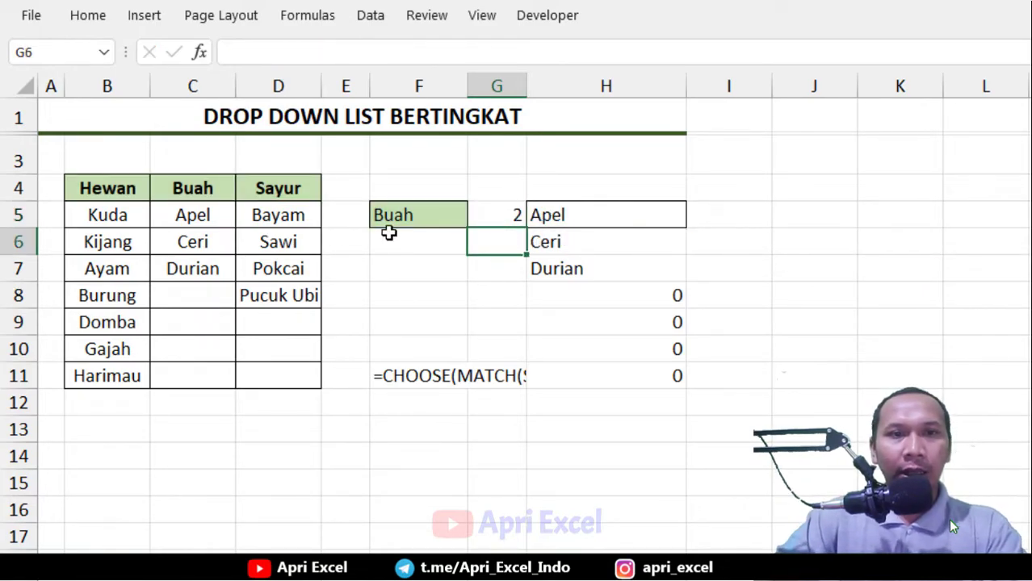
Switch the F5 dropdown to Hewan and back to Buah to check the MATCH result in G5
left_click(512, 212)
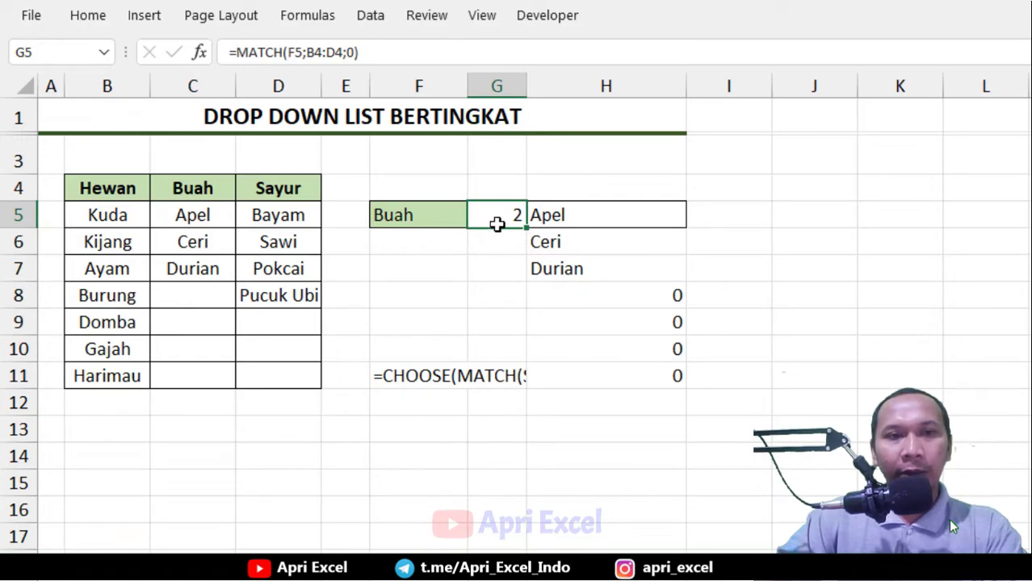
left_click(436, 215)
left_click(476, 218)
left_click(432, 245)
left_click(506, 220)
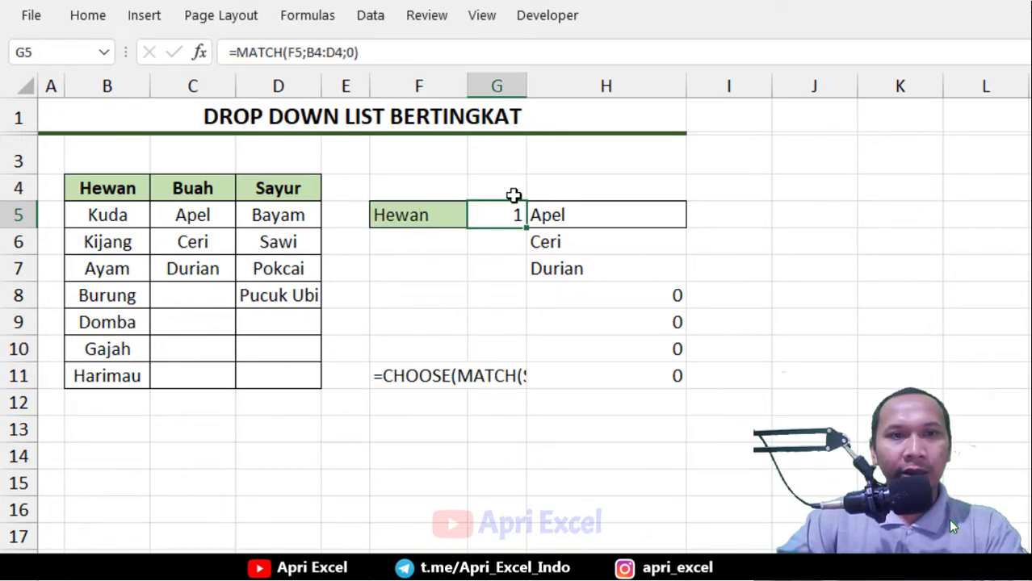
left_click(442, 213)
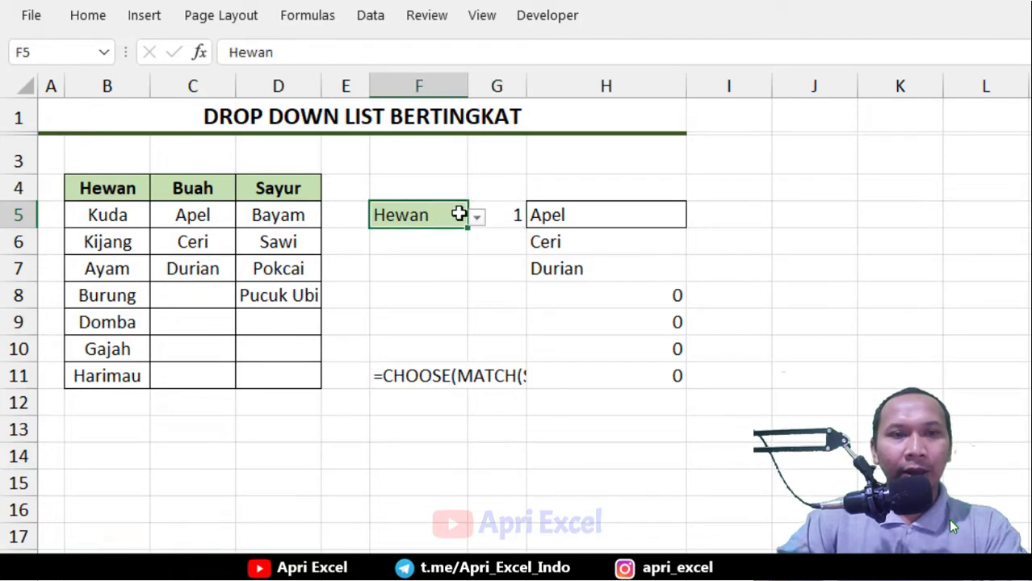
left_click(476, 217)
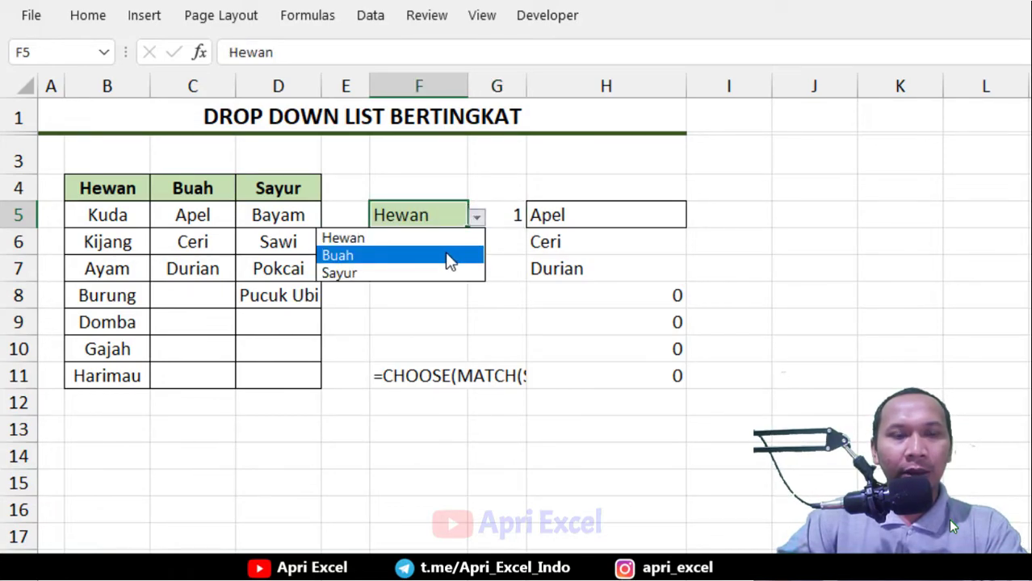
left_click(450, 257)
left_click(507, 213)
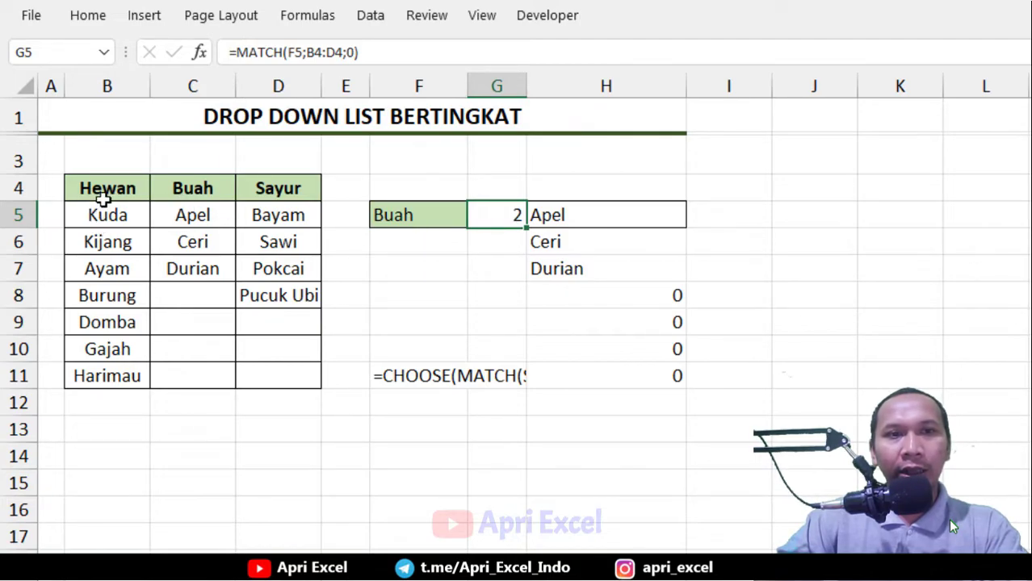
Open the H5 OFFSET formula to review its cols argument, then confirm it unchanged
double_click(610, 215)
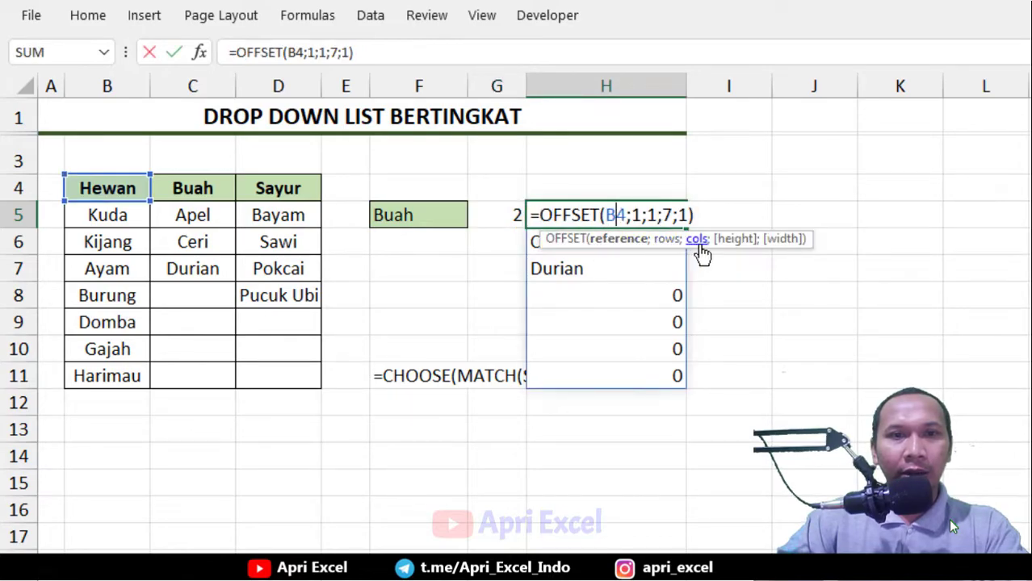
left_click(696, 239)
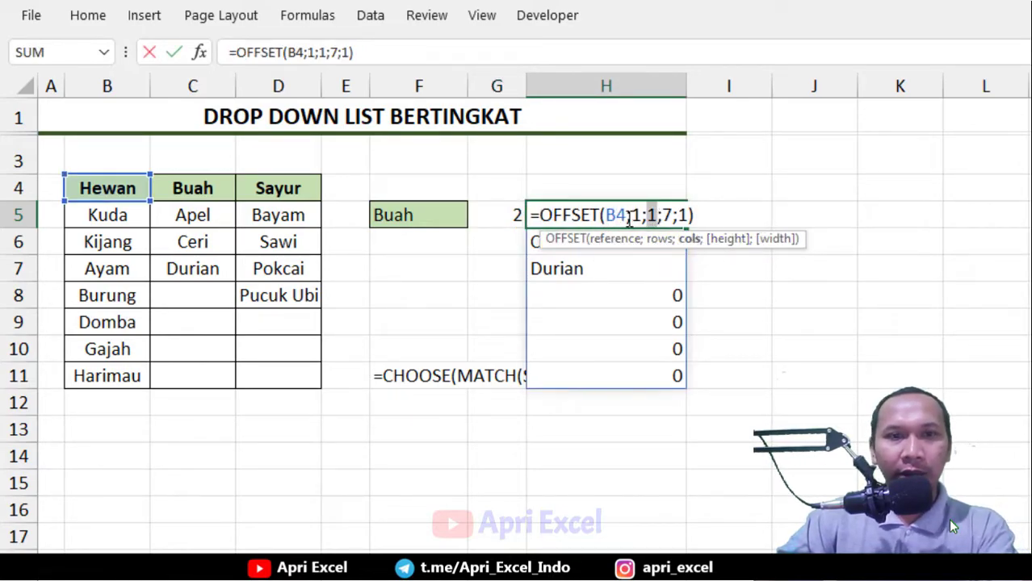
key("Return")
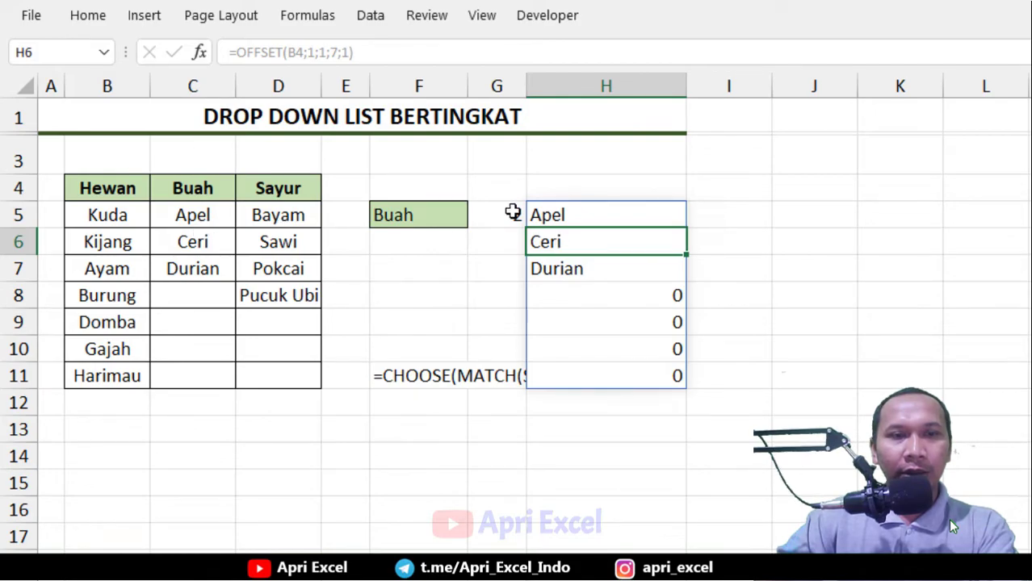
Append -1 to the G5 formula, making it =MATCH(F5;B4:D4;0)-1
double_click(505, 214)
left_click(651, 216)
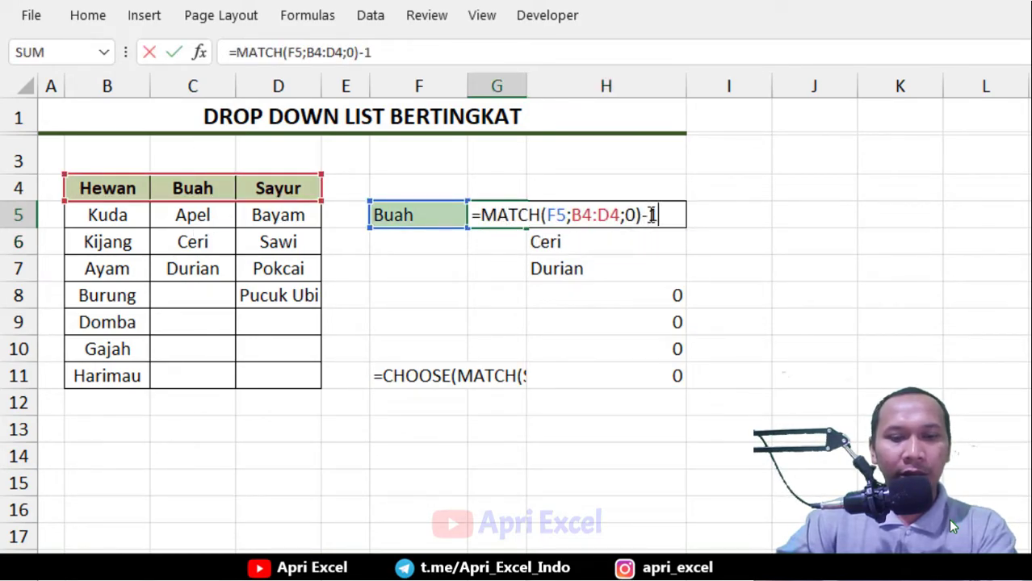
key("Return")
Pick Hewan in the F5 dropdown to check the adjusted G5 result
left_click(501, 213)
left_click(462, 216)
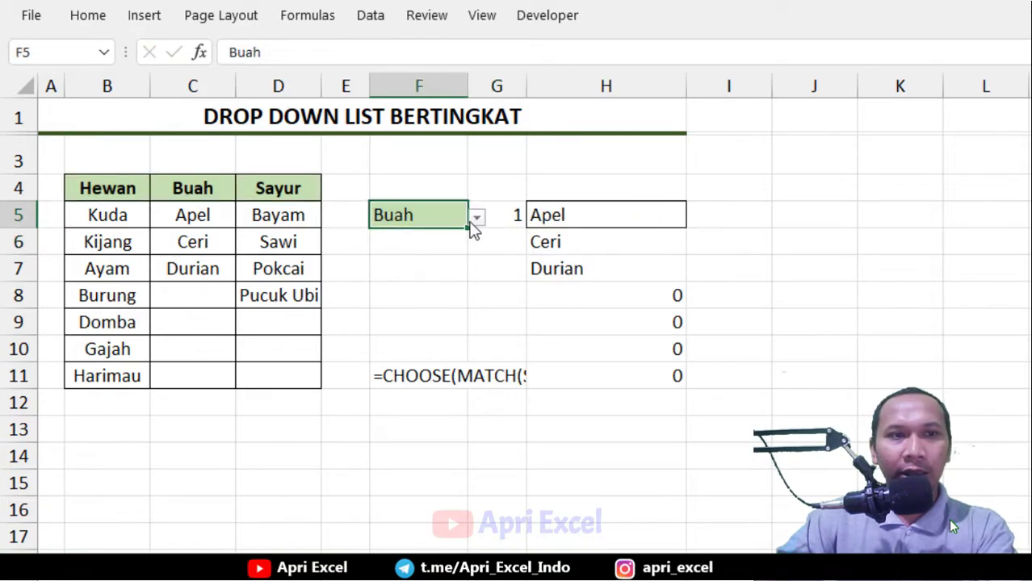
left_click(473, 219)
left_click(458, 235)
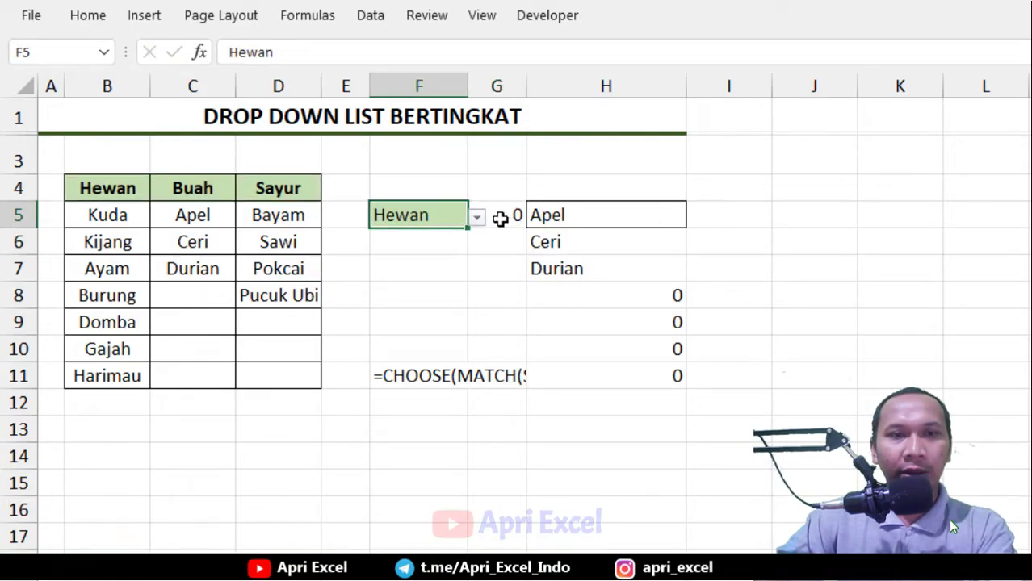
Copy the expression MATCH(F5;B4:D4;0)-1 from the G5 formula without changing the cell
double_click(500, 218)
left_click_drag(664, 211, 467, 209)
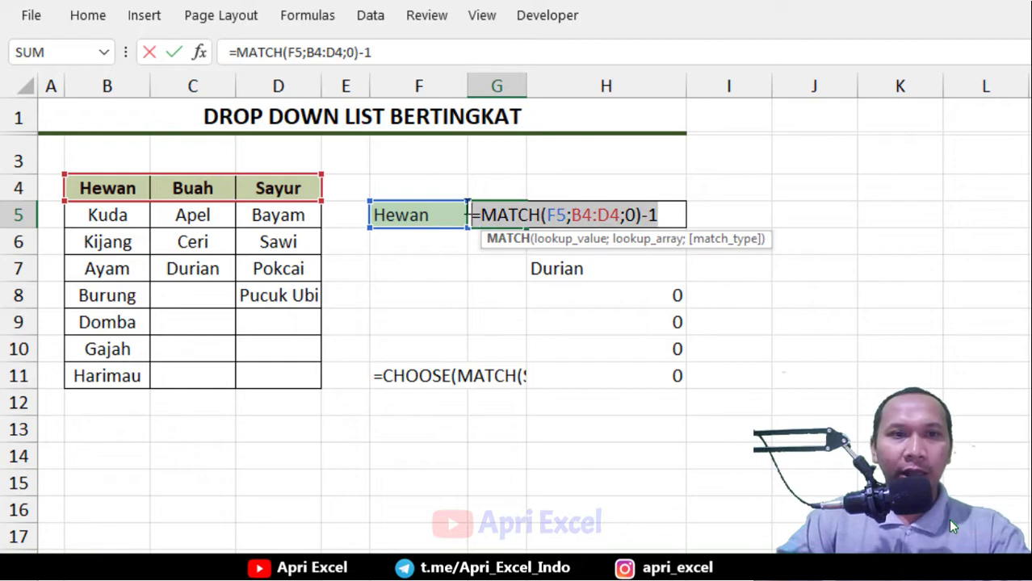
key("ctrl+c")
key("ctrl+c")
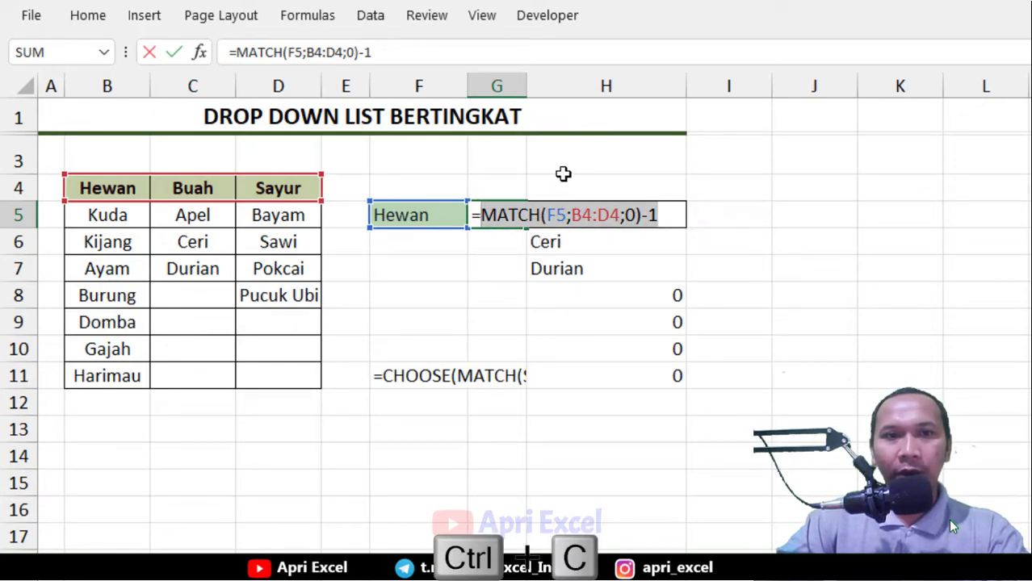
key("Escape")
Replace the cols argument of the H5 OFFSET formula with the copied MATCH expression
double_click(572, 214)
left_click(685, 241)
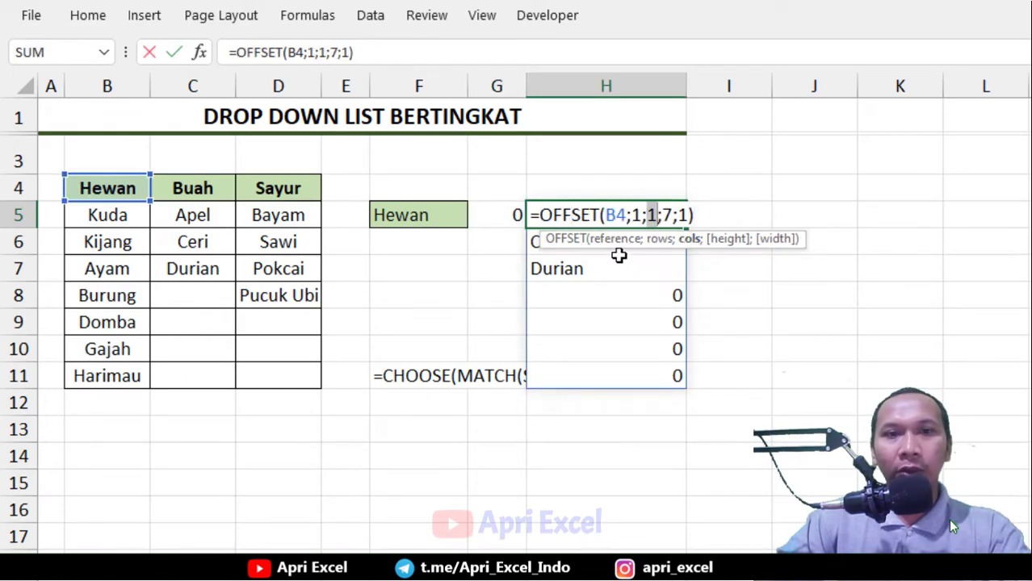
key("ctrl+v")
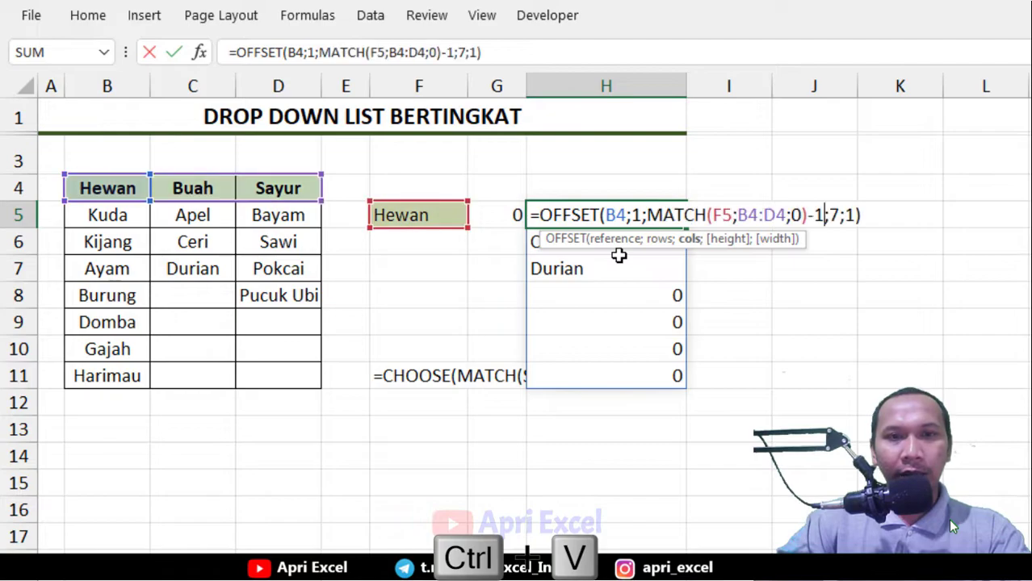
key("Return")
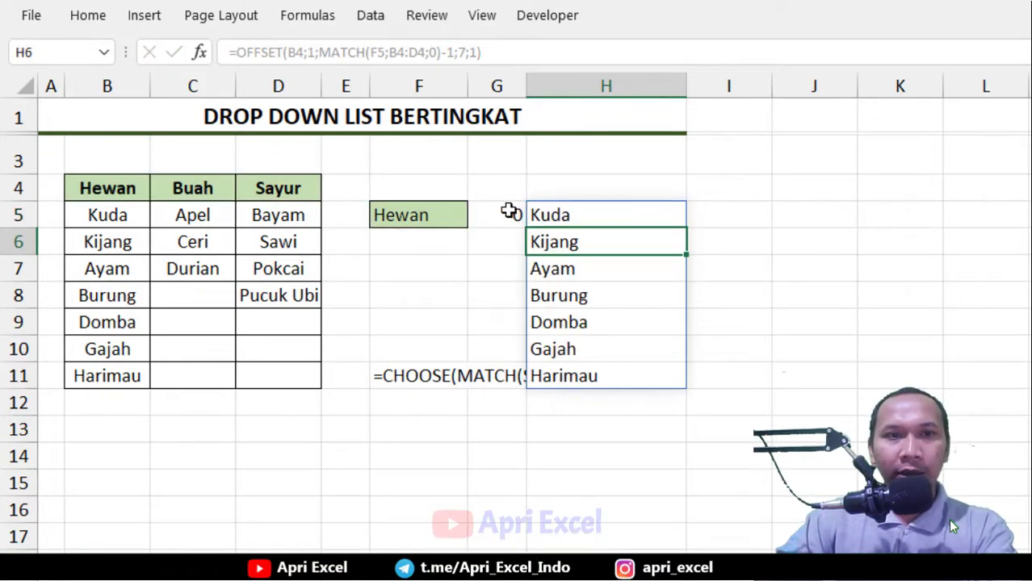
Clear the helper formula from G5
left_click(512, 212)
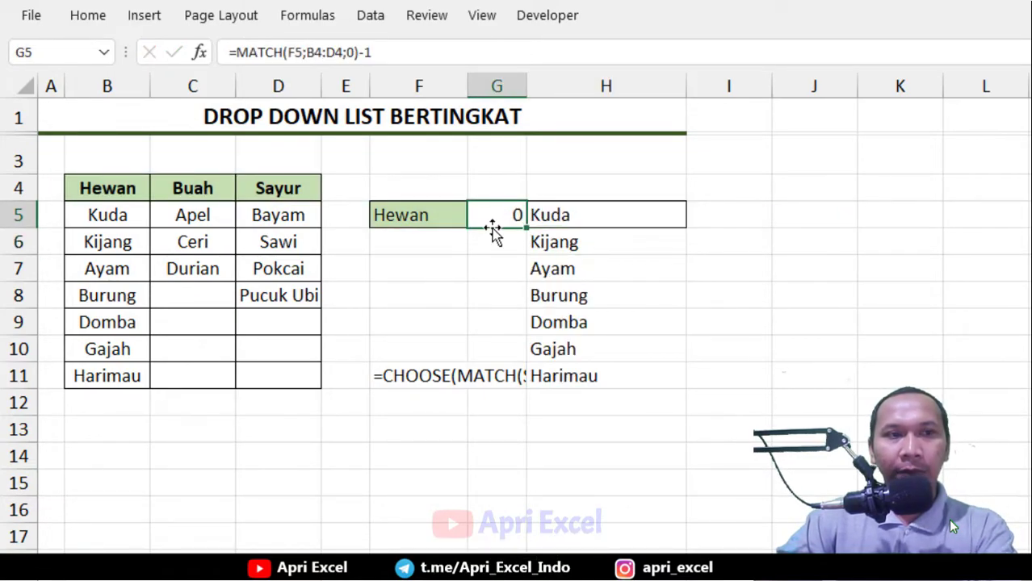
key("Delete")
left_click(430, 216)
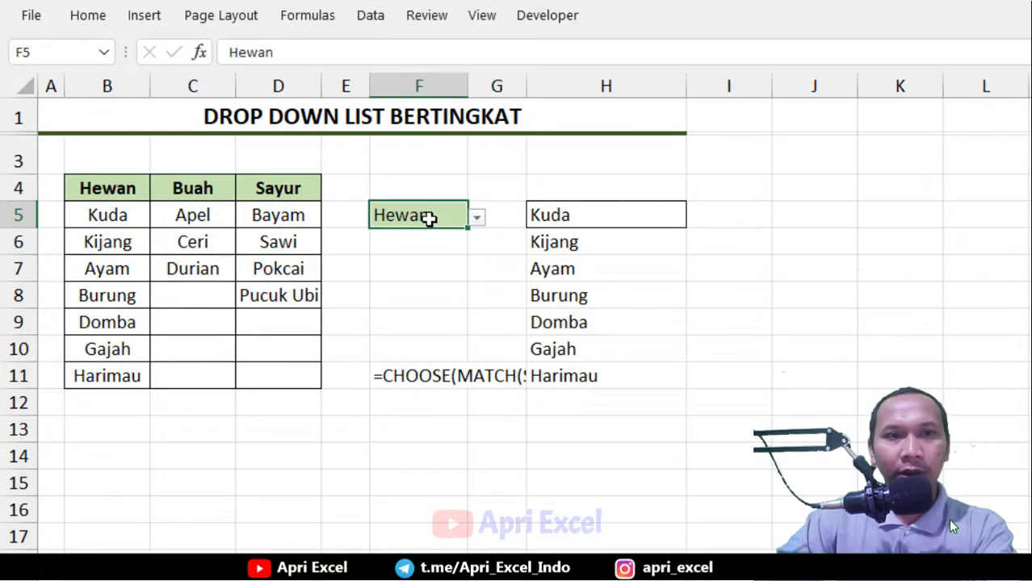
Select Buah and then Sayur in the F5 dropdown to test the H5 spilled list
left_click(477, 218)
left_click(445, 251)
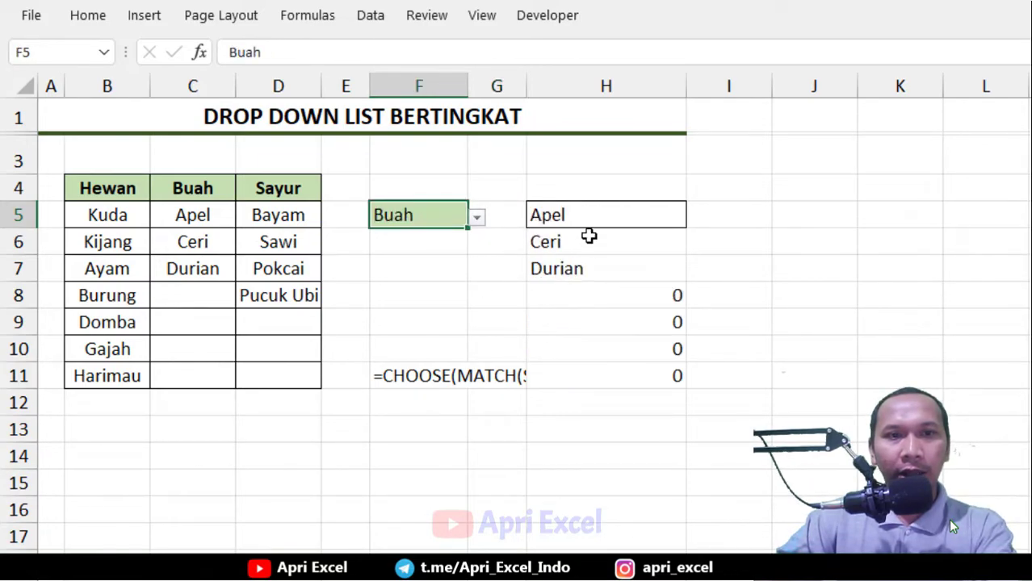
left_click(475, 218)
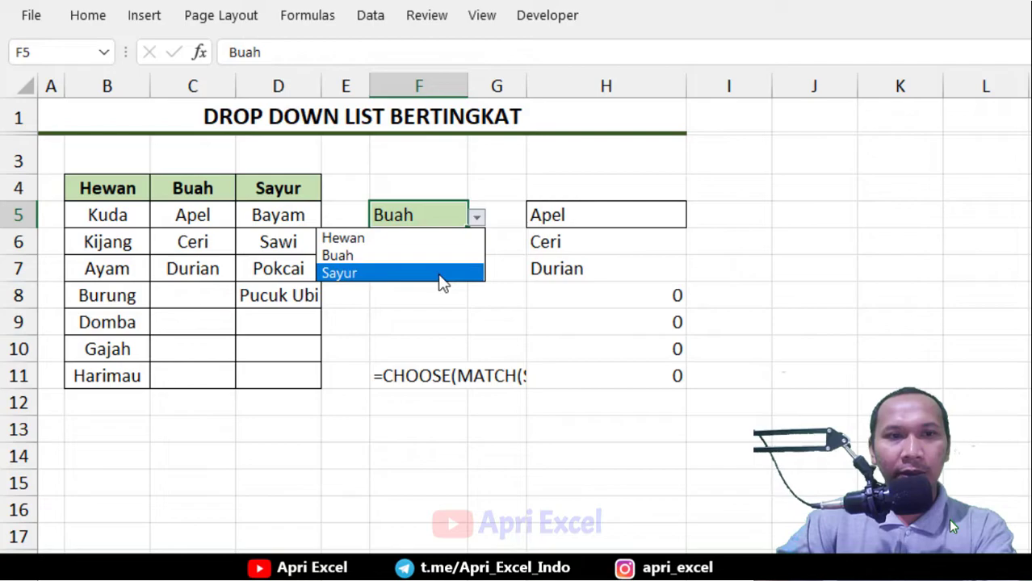
left_click(443, 275)
Make the B4, F5 and B4:D4 references in the H5 OFFSET formula absolute
left_click(641, 218)
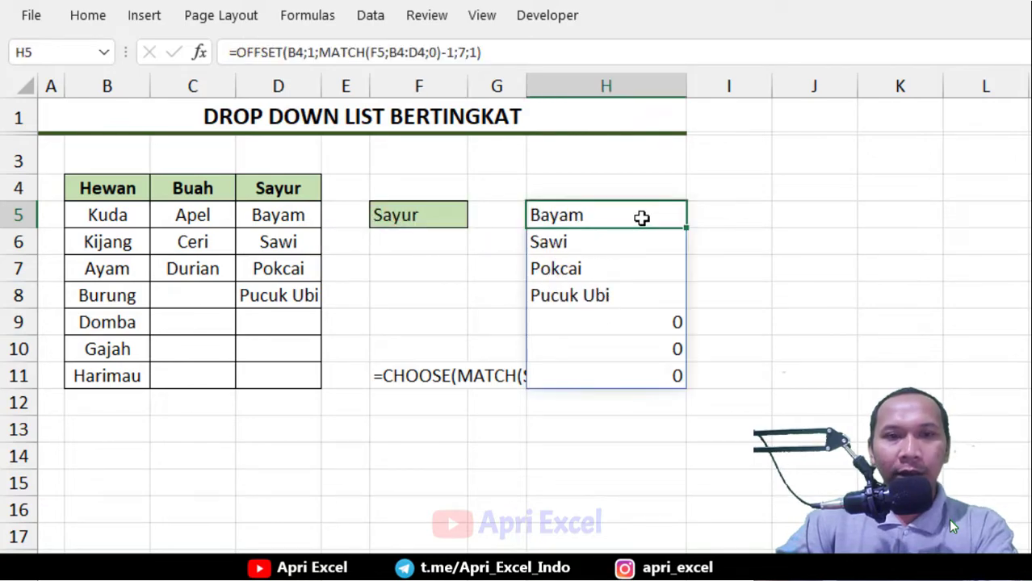
double_click(641, 218)
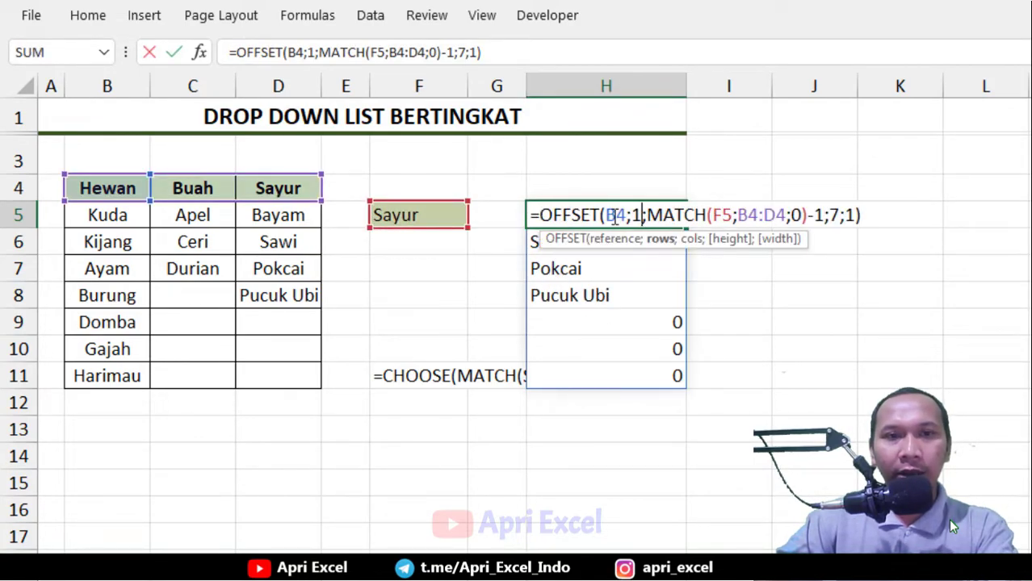
left_click(613, 215)
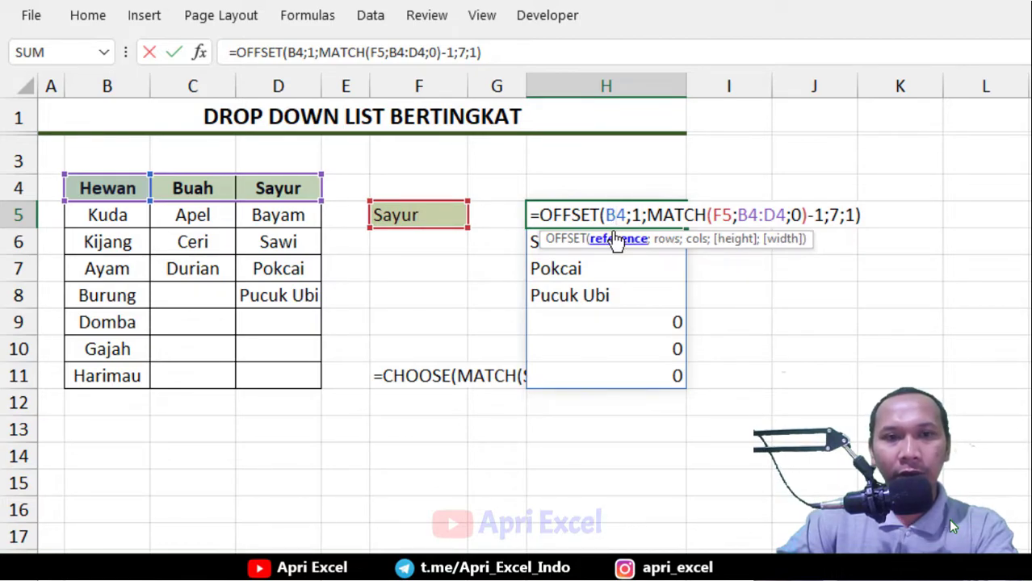
key("F4")
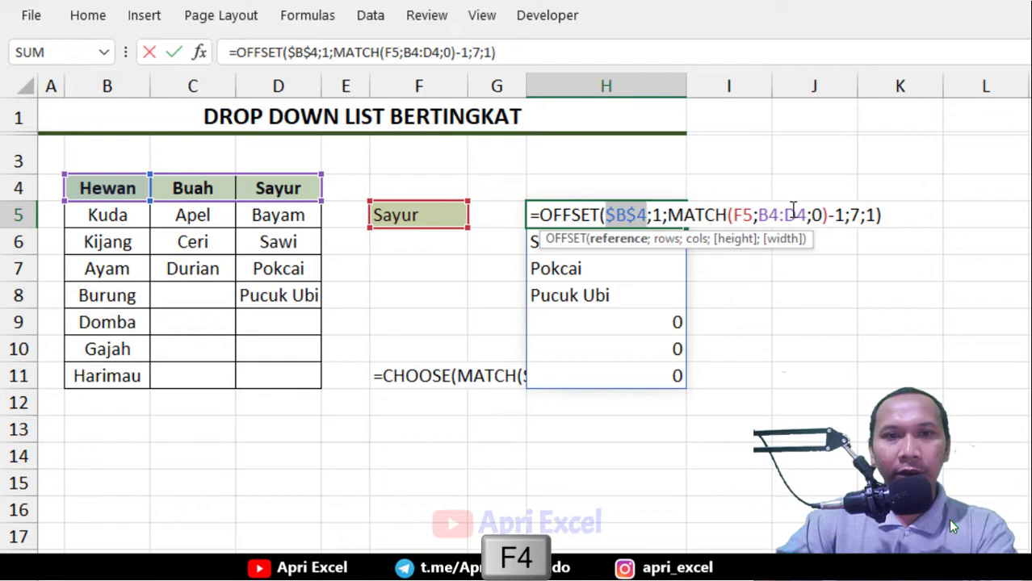
left_click_drag(809, 214, 733, 215)
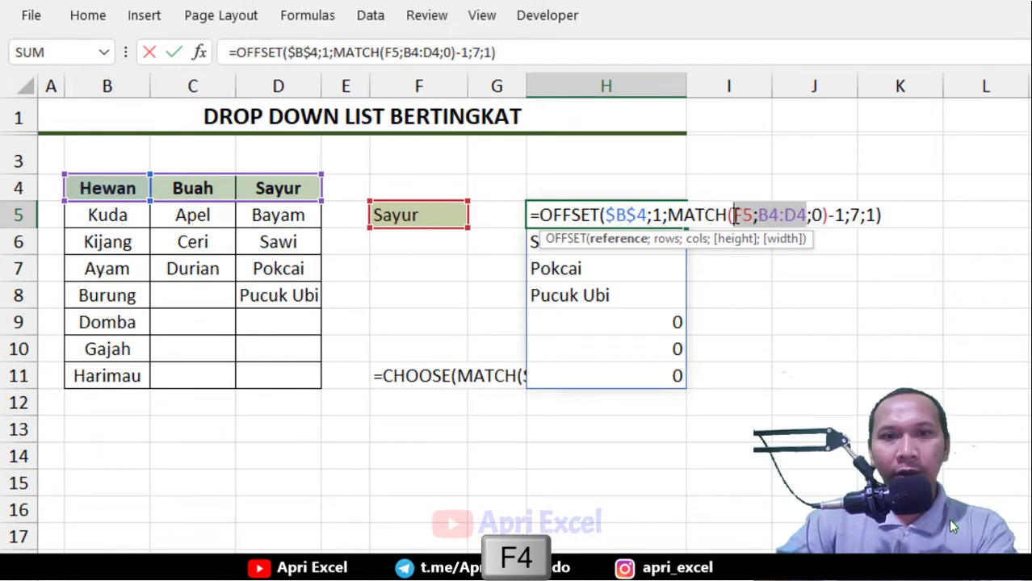
key("F4")
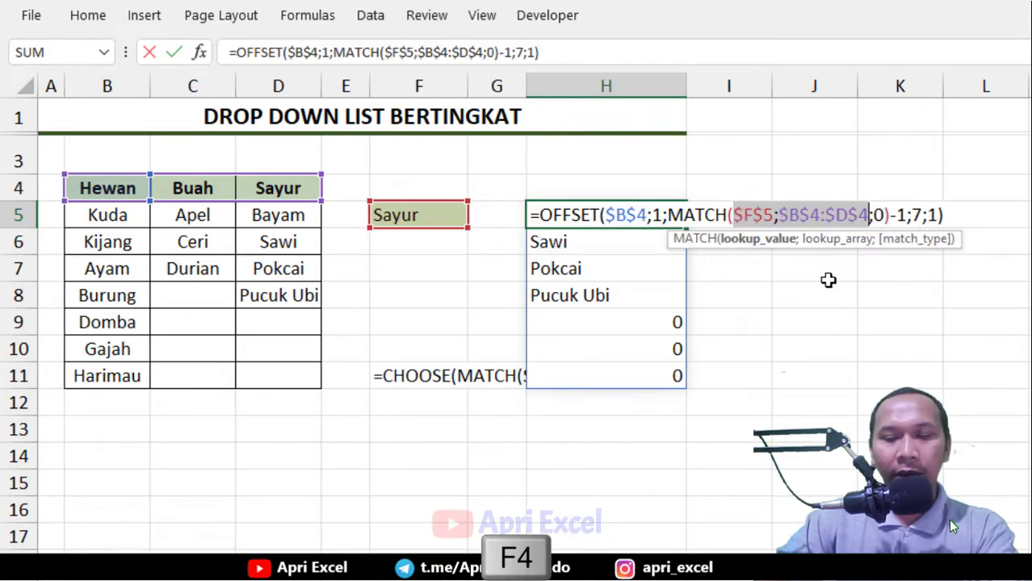
key("Return")
Cut the entire OFFSET formula out of H5, leaving the cell empty
left_click(656, 214)
double_click(657, 214)
left_click_drag(956, 216, 516, 214)
key("ctrl+x")
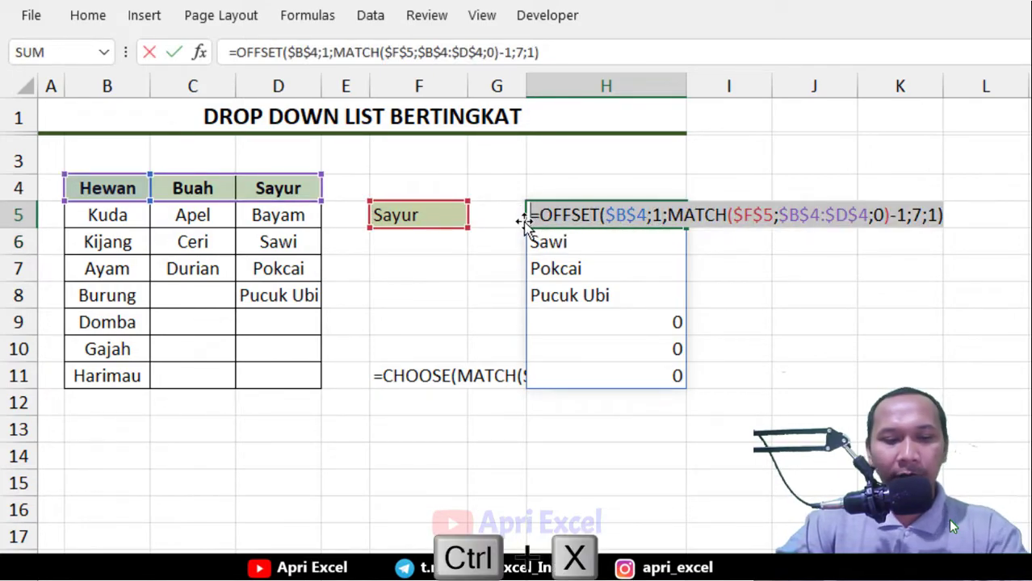
left_click(831, 272)
left_click(649, 217)
Add a List data validation to H5 using the pasted OFFSET formula as its source
left_click(371, 15)
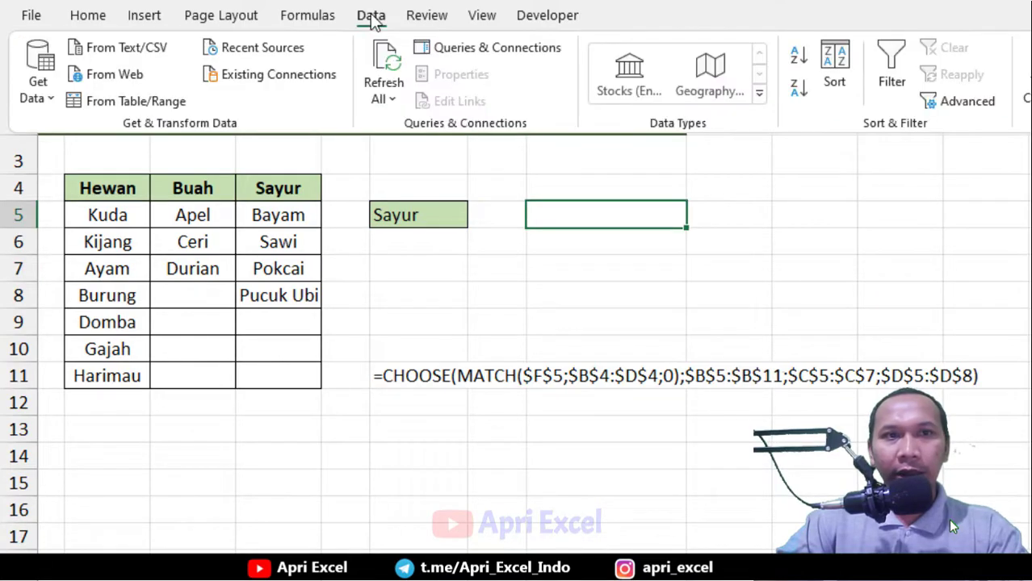
left_click(727, 99)
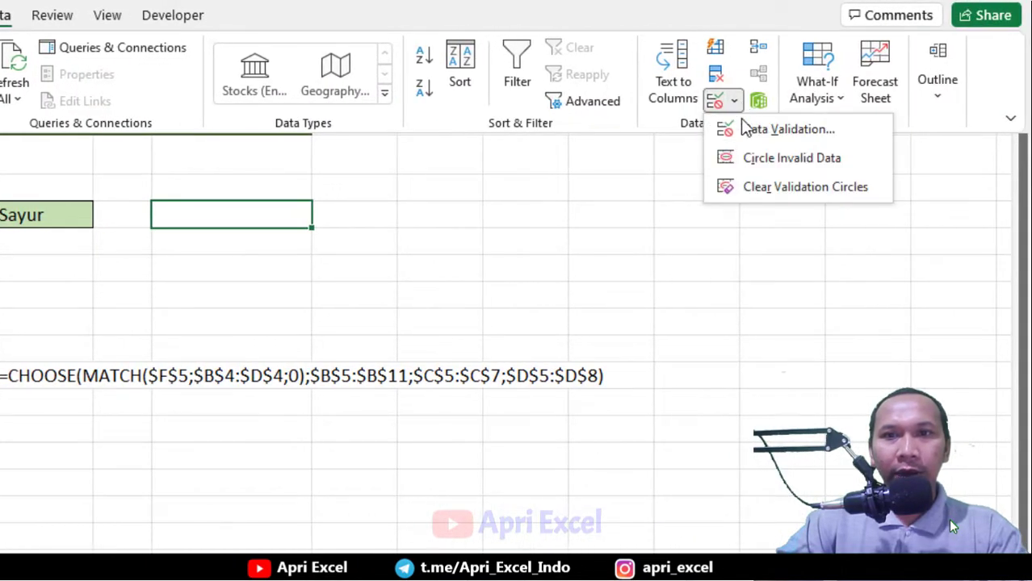
left_click(744, 129)
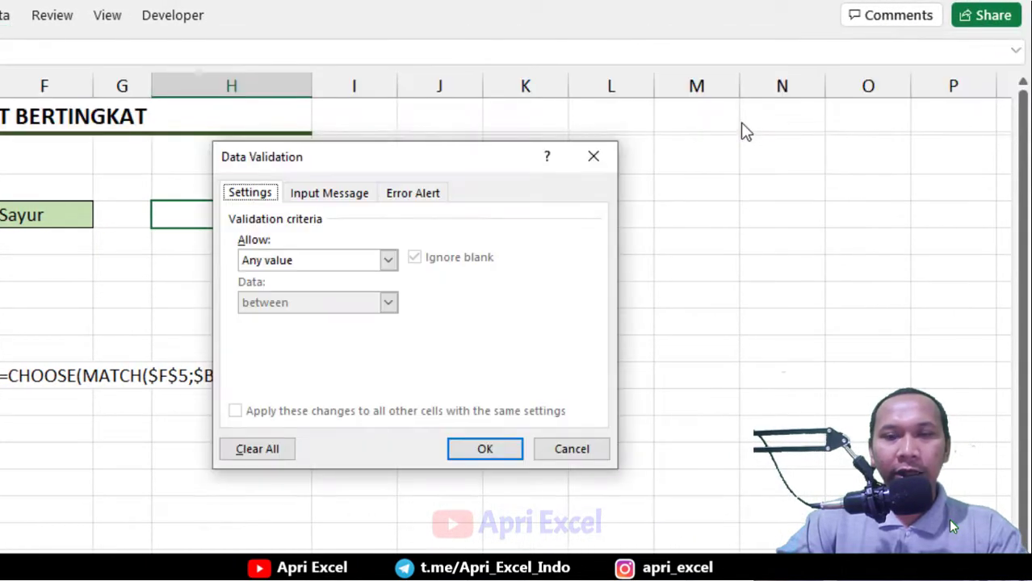
left_click(346, 257)
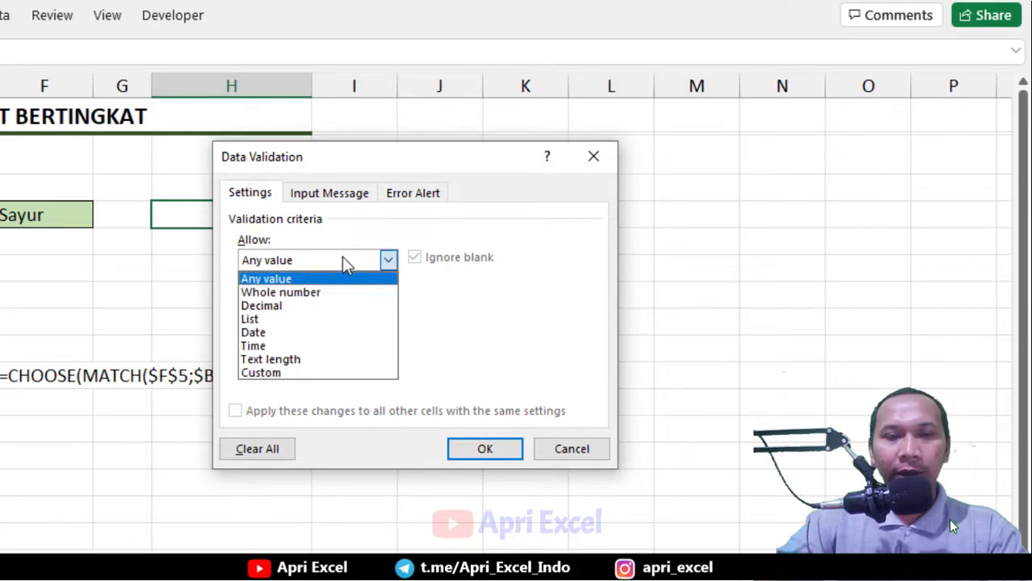
left_click(314, 317)
left_click(297, 343)
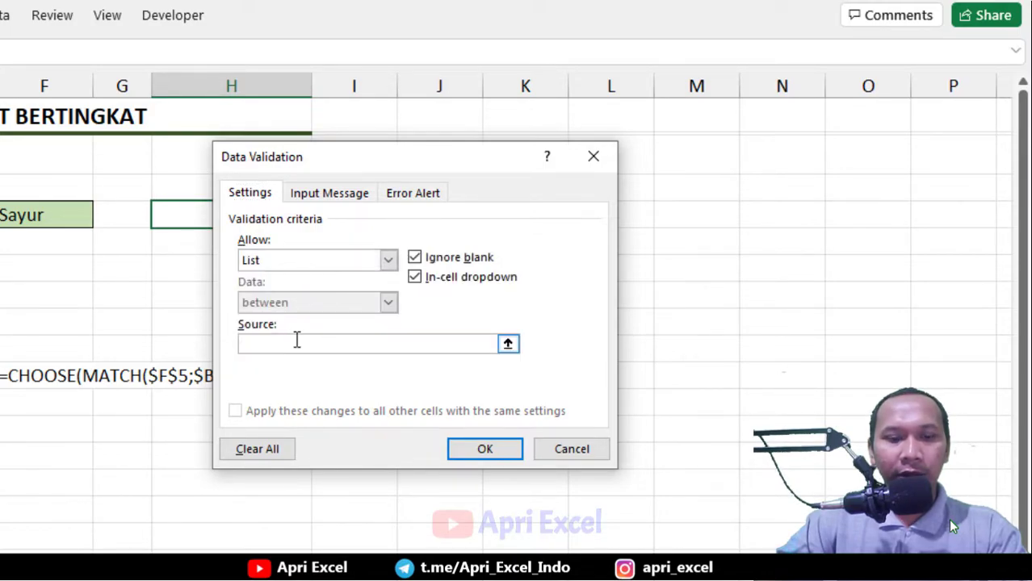
key("ctrl+v")
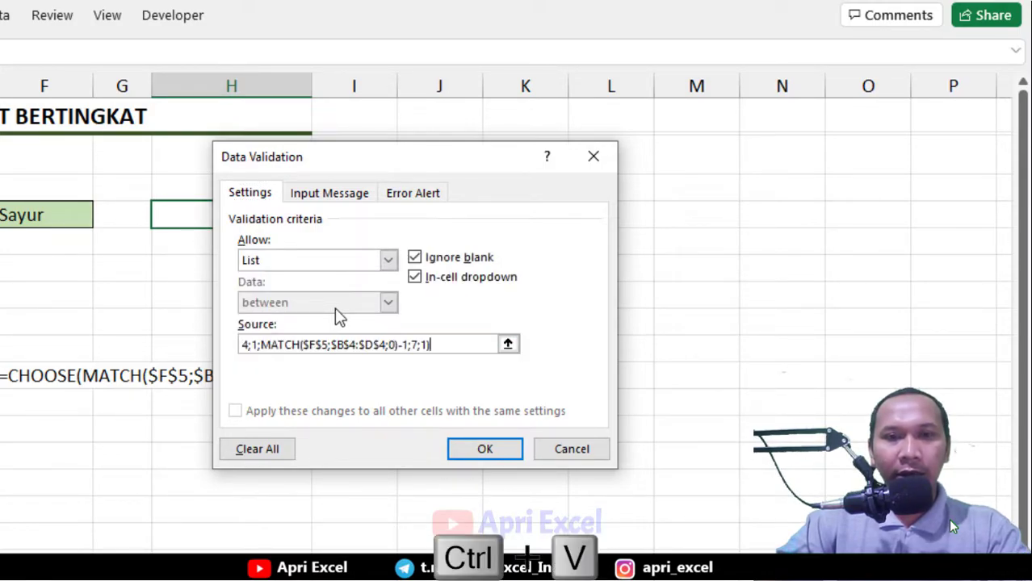
left_click(512, 448)
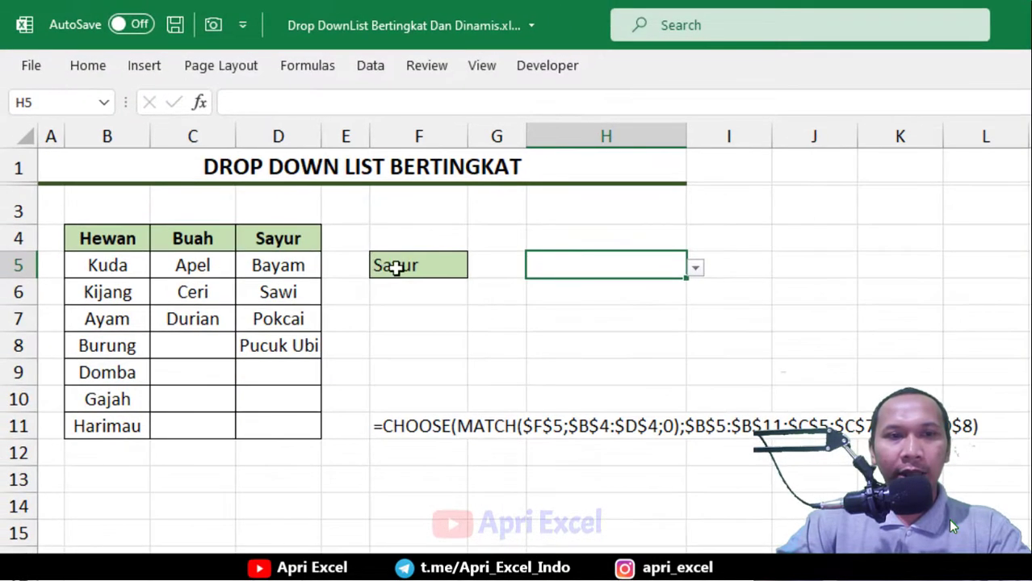
Choose Pokcai from the new H5 dropdown, then switch F5 to Hewan
left_click(695, 268)
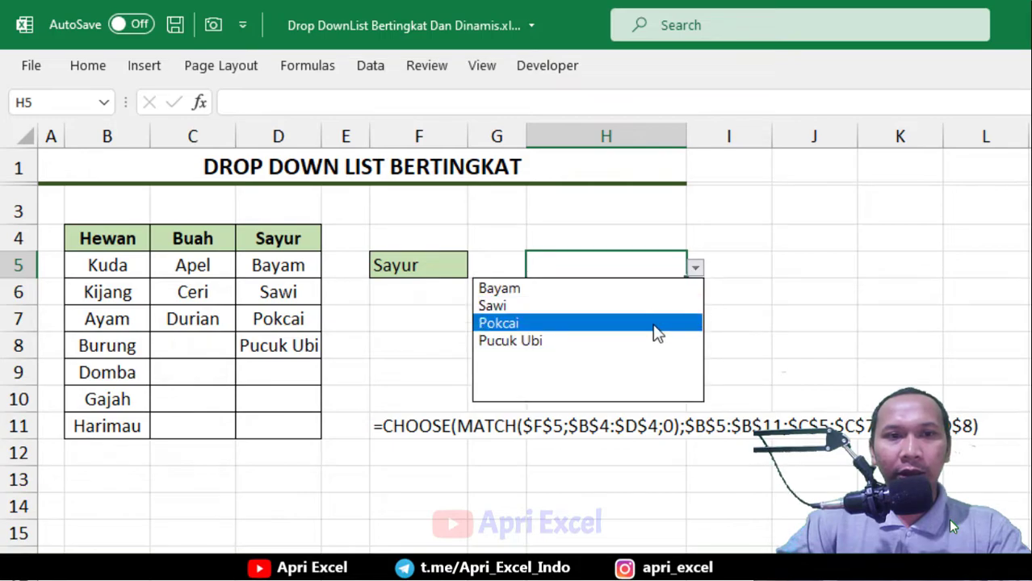
left_click(657, 322)
left_click(455, 259)
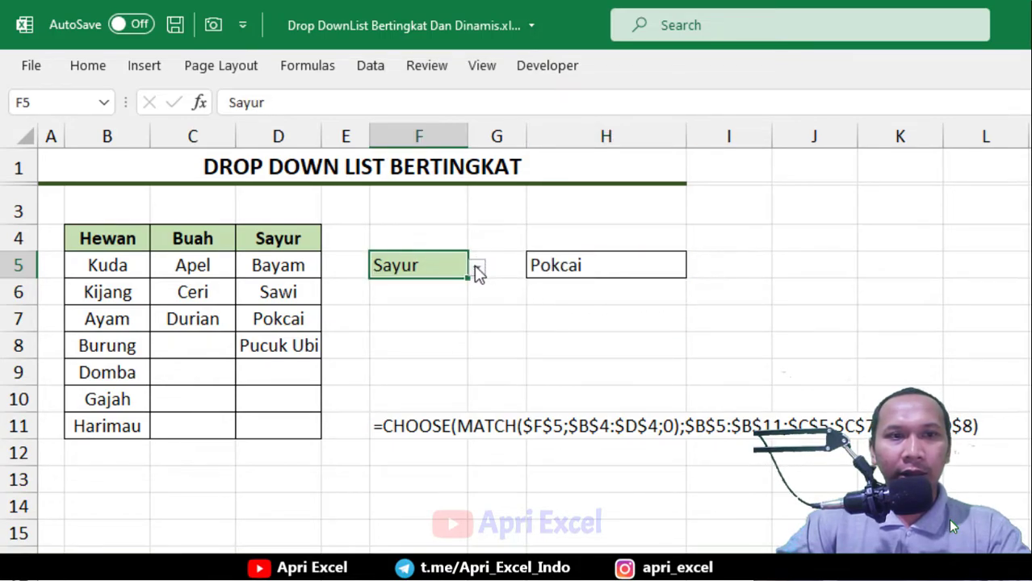
left_click(477, 268)
left_click(451, 293)
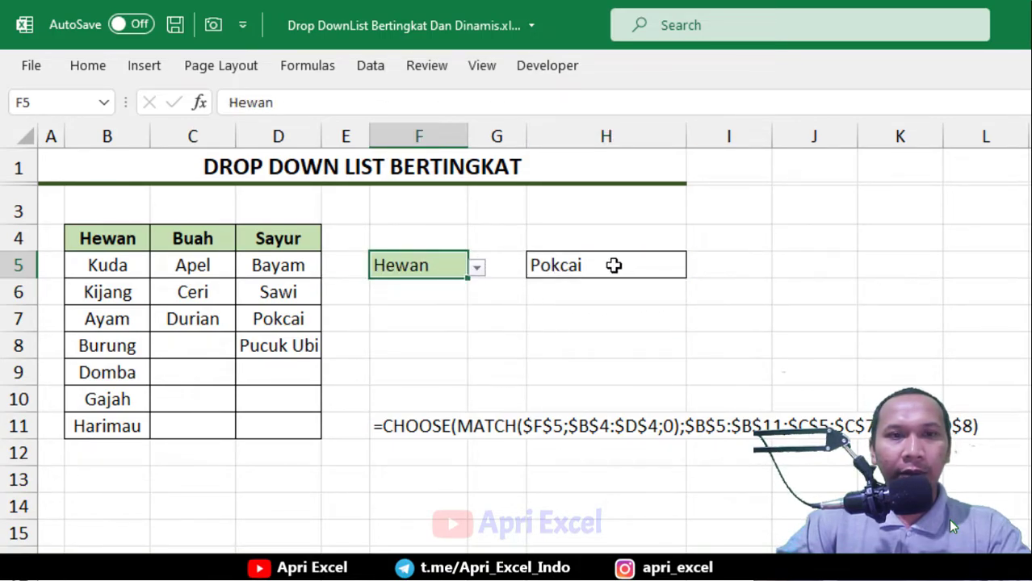
Open the H5 dropdown to check its animal options, then switch F5 to Buah and reopen H5's list
left_click(613, 265)
left_click(695, 268)
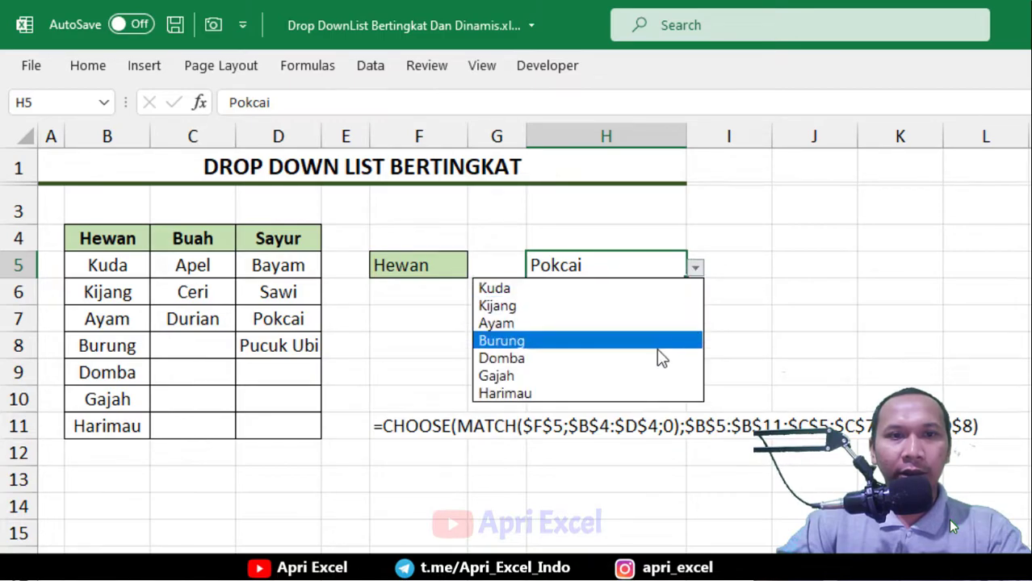
left_click(439, 266)
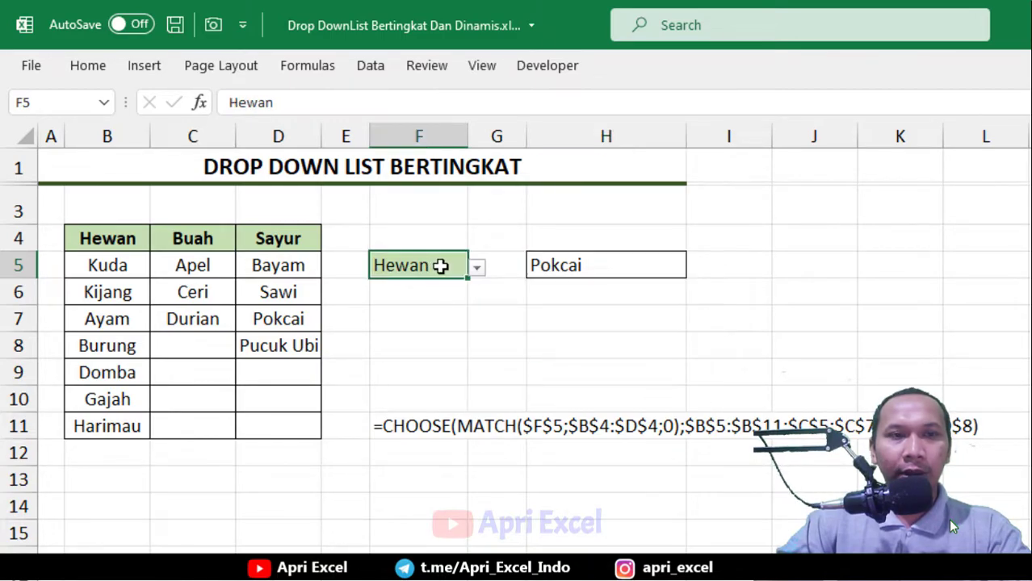
left_click(476, 270)
left_click(461, 305)
left_click(596, 267)
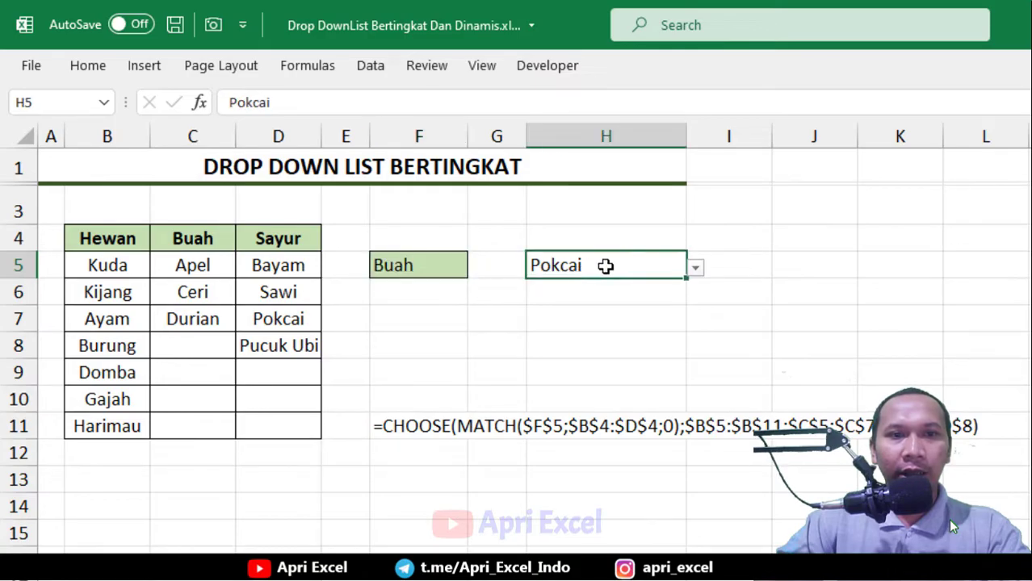
left_click(697, 269)
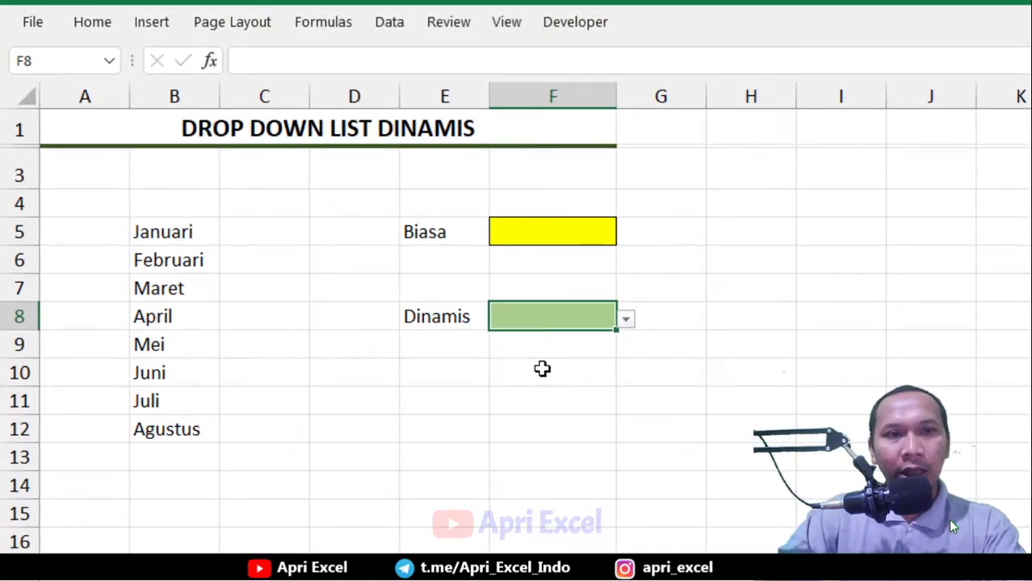
Open the Biasa and Dinamis dropdowns on the DROP DOWN LIST DINAMIS sheet to compare their month lists
left_click(551, 228)
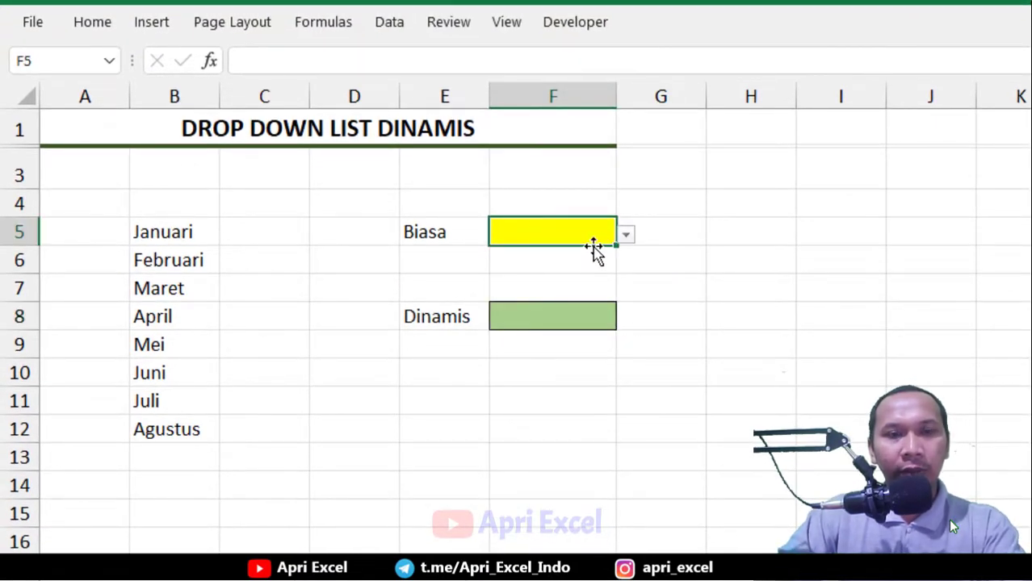
left_click(625, 236)
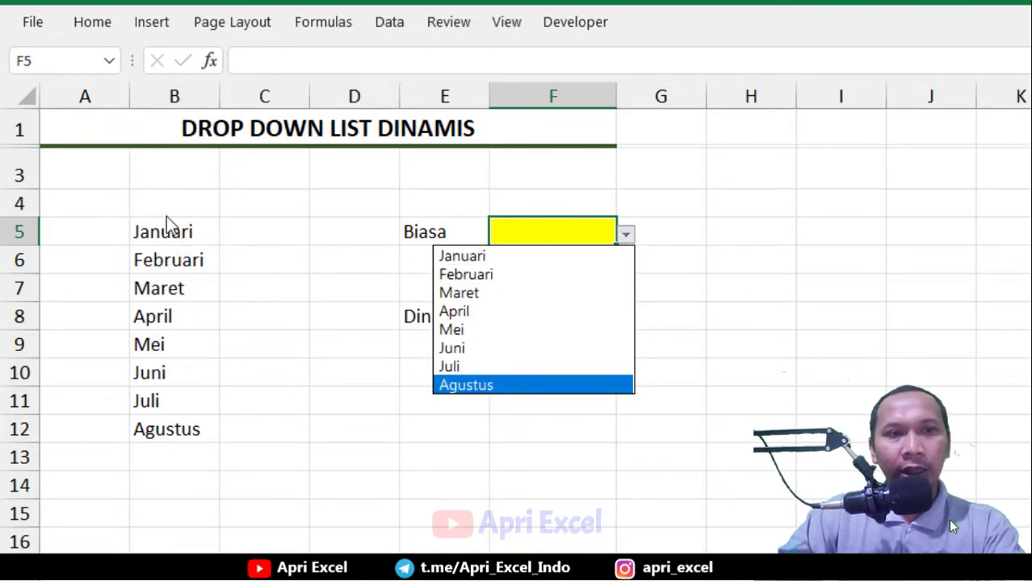
left_click(742, 292)
left_click(596, 318)
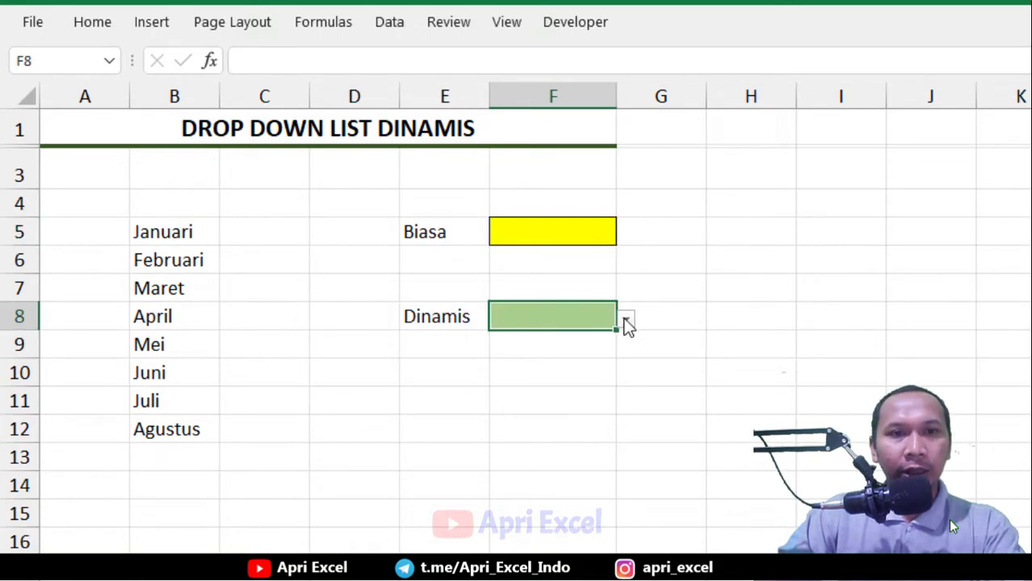
left_click(627, 321)
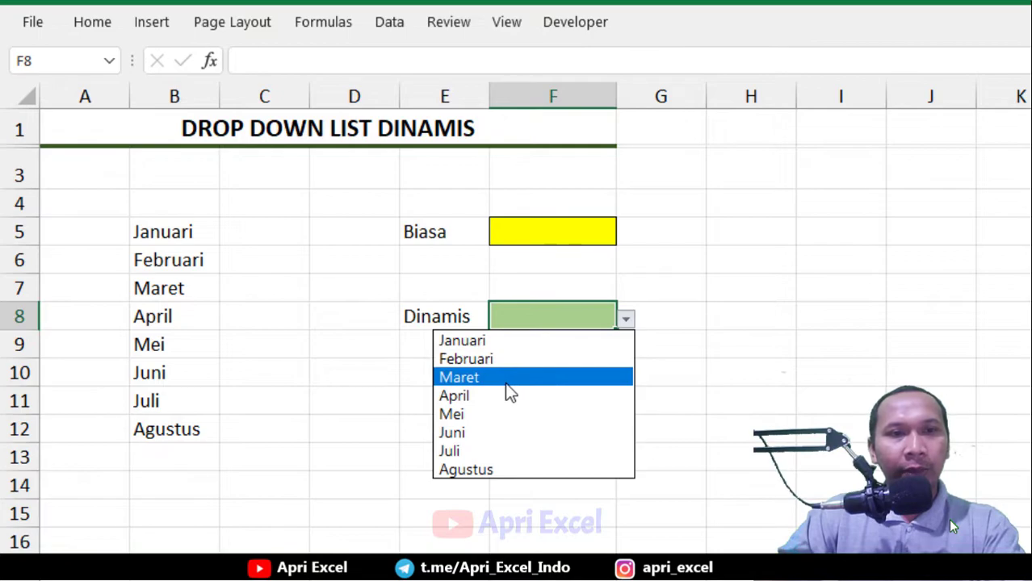
left_click(337, 395)
Add September and Oktober below Agustus in column B
left_click(154, 463)
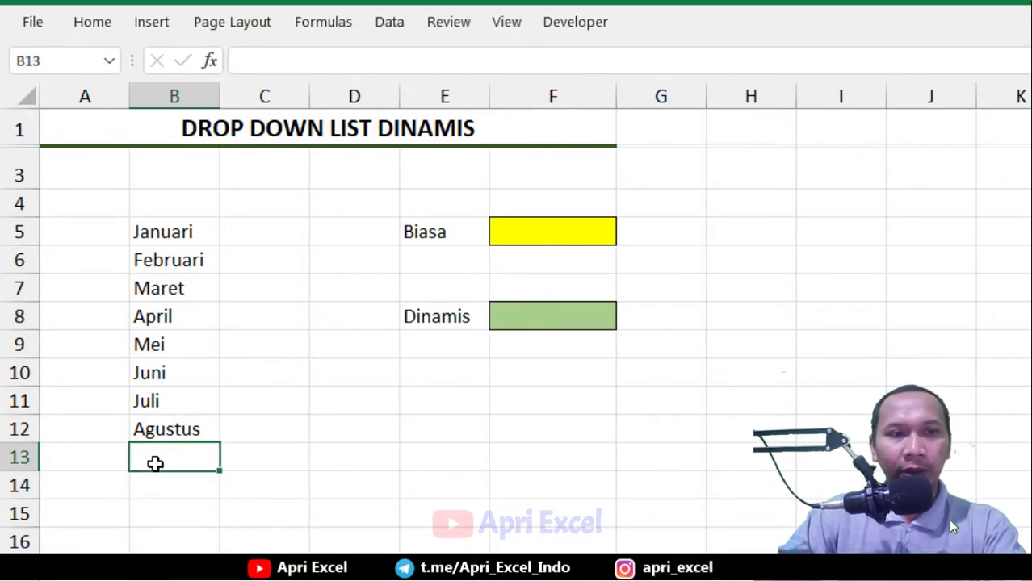
type("September")
key("Return")
type("Oktober")
key("Return")
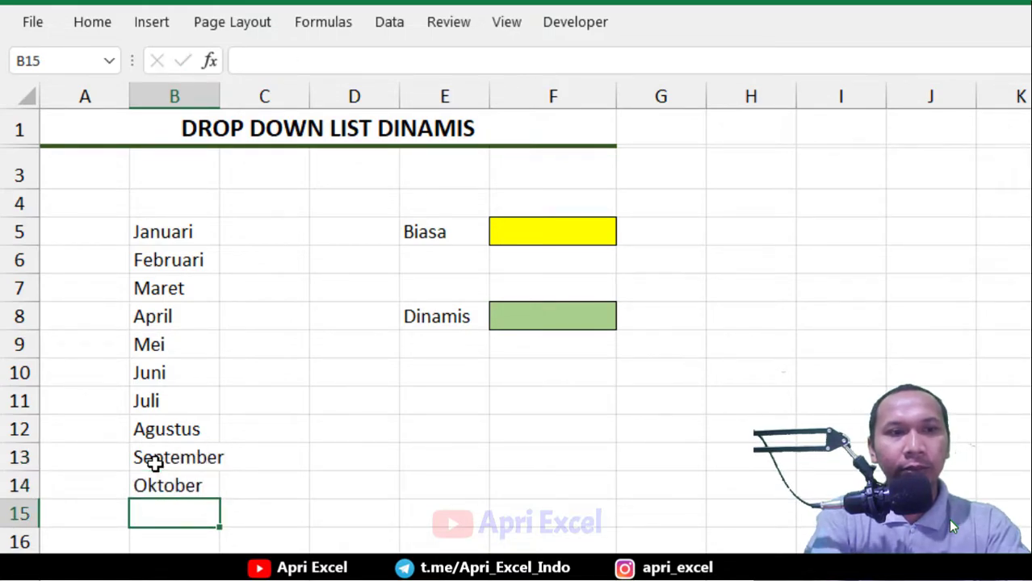
Open the Biasa and Dinamis dropdowns again and scroll through their month options
left_click(576, 234)
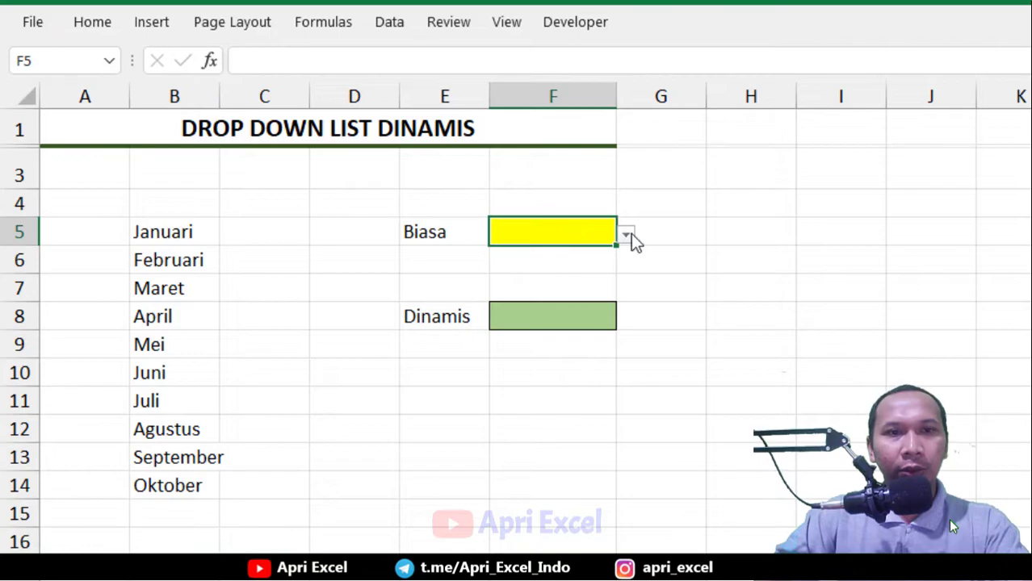
left_click(627, 234)
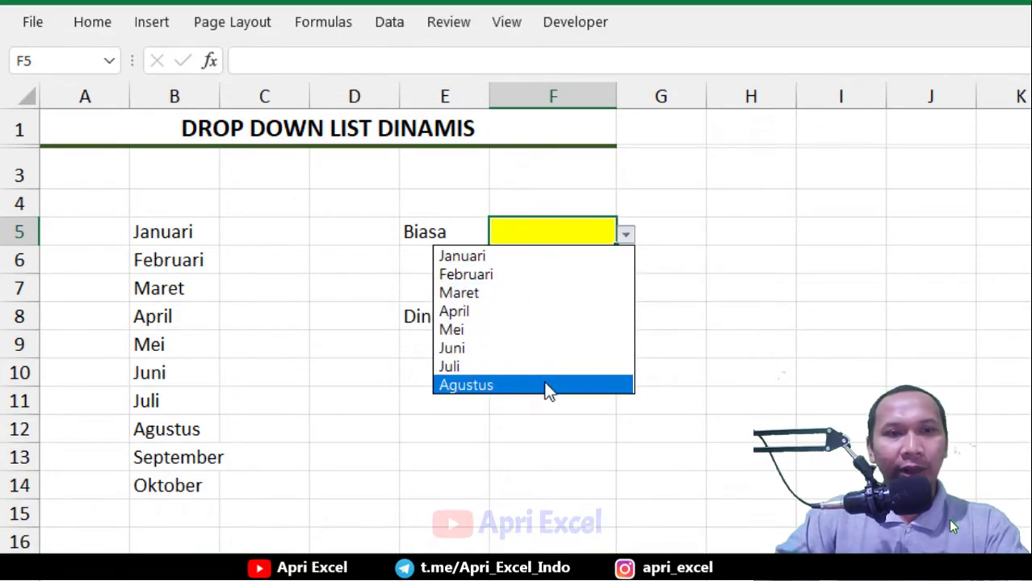
key("Escape")
left_click(540, 326)
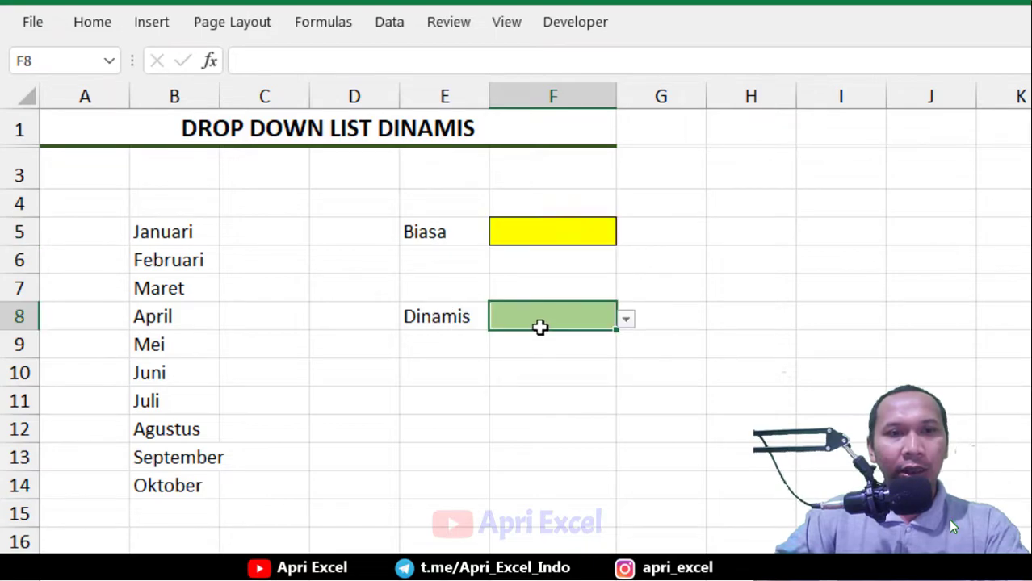
left_click(627, 320)
left_click_drag(621, 375, 618, 408)
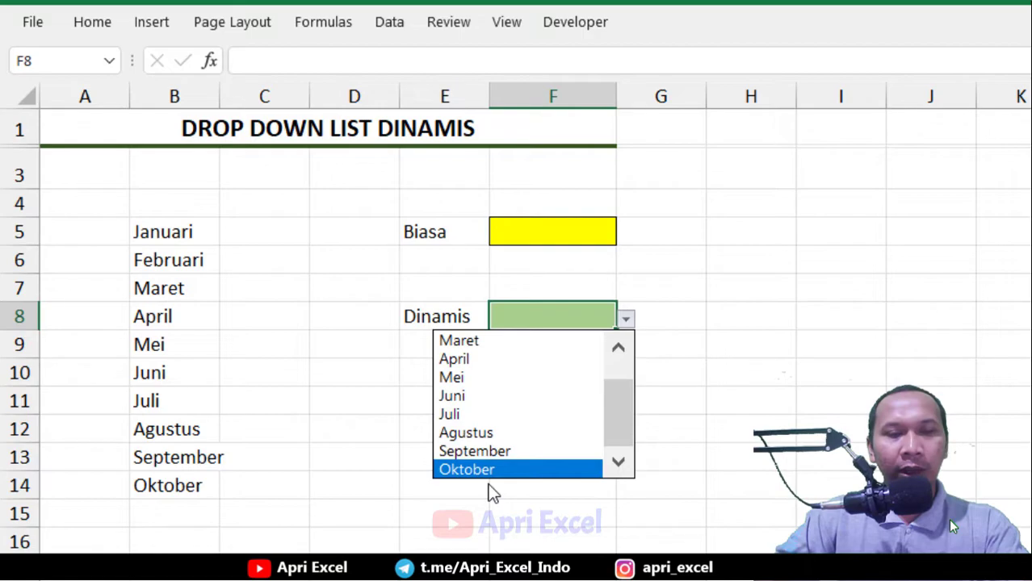
Add November and Desember below Oktober in column B
left_click(167, 507)
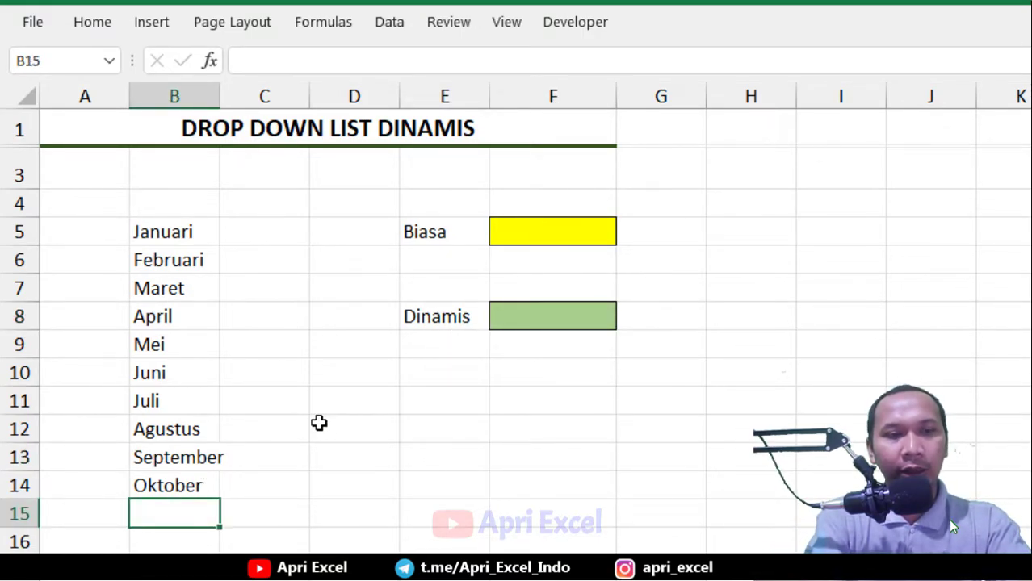
type("November")
key("Return")
type("Desember")
key("Return")
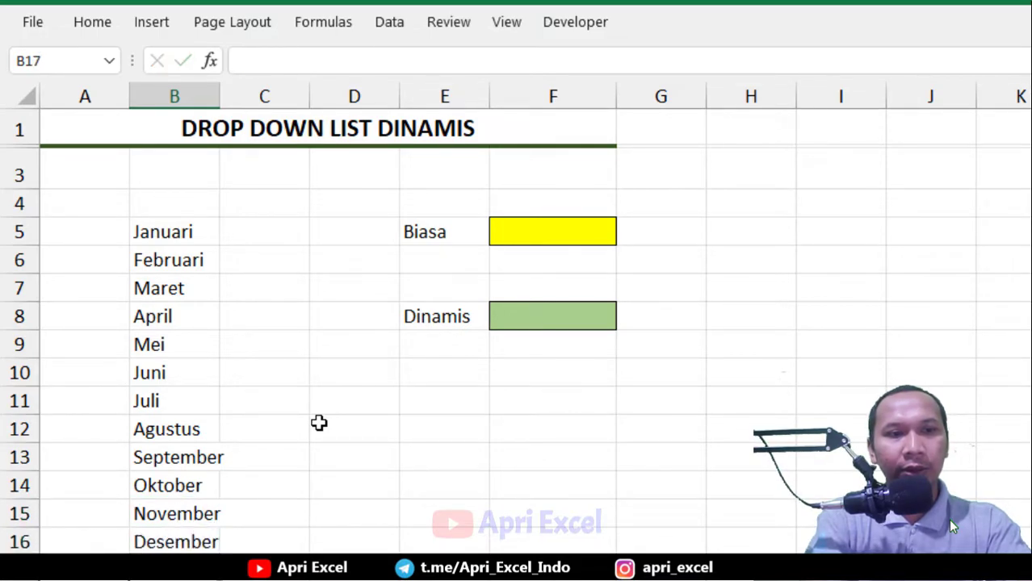
Open the Dinamis dropdown and scroll through its month options before closing it
left_click(607, 312)
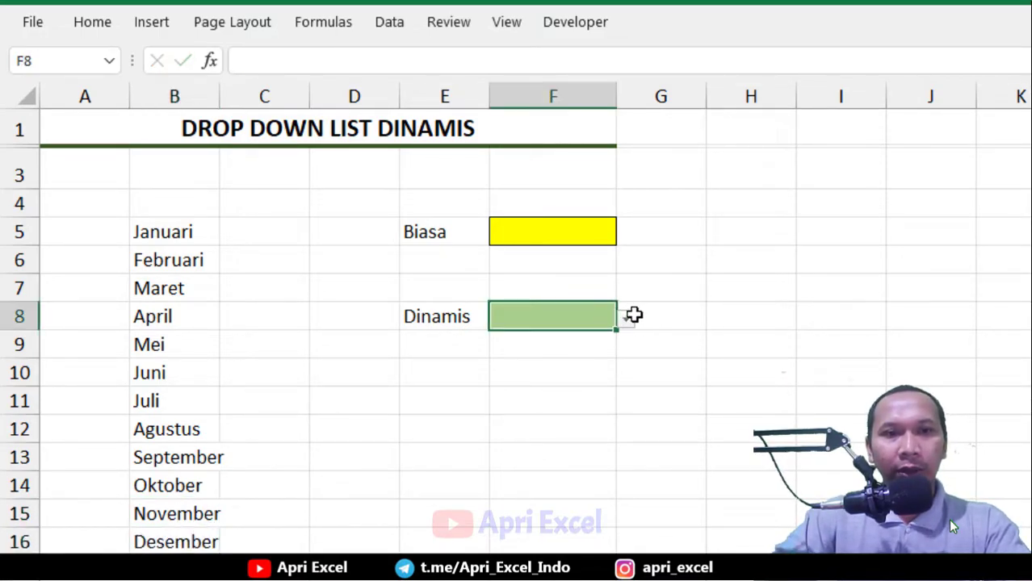
left_click(625, 319)
left_click_drag(626, 380, 577, 478)
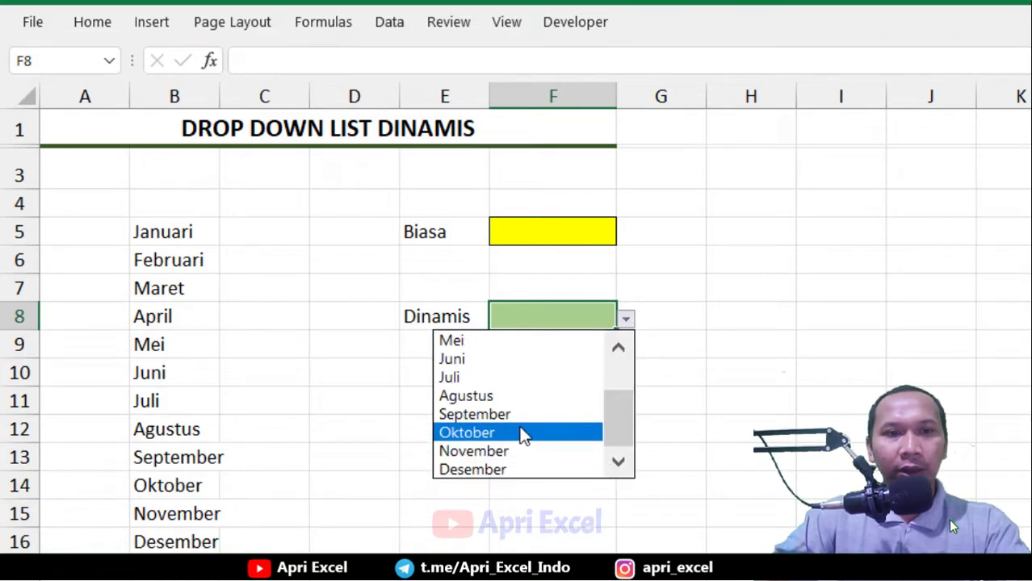
key("Escape")
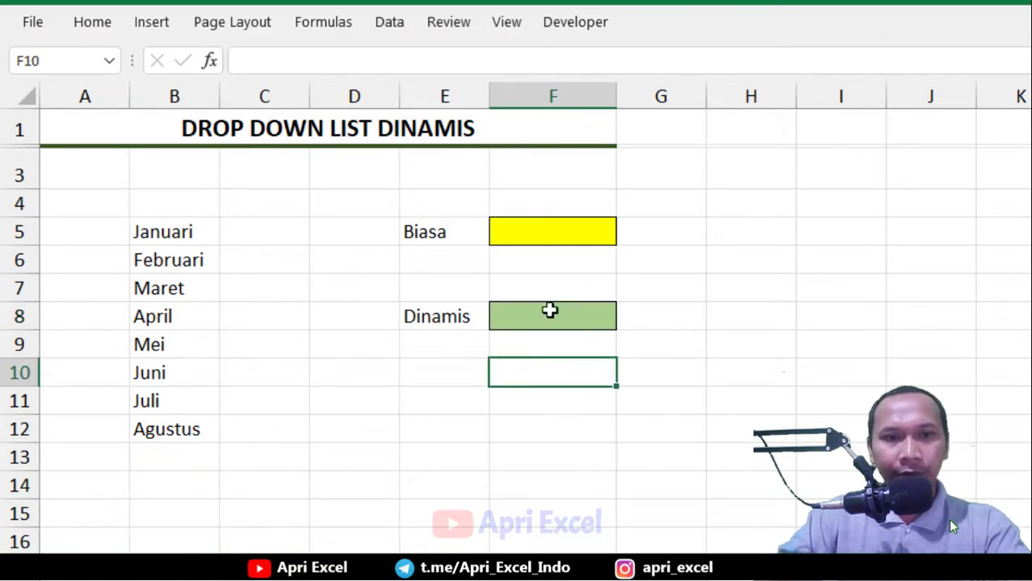
In F8, enter the formula =OFFSET(B4;1;0;COUNTA(B5:B170);1) to test the dynamic month range
left_click(550, 306)
type("=offset")
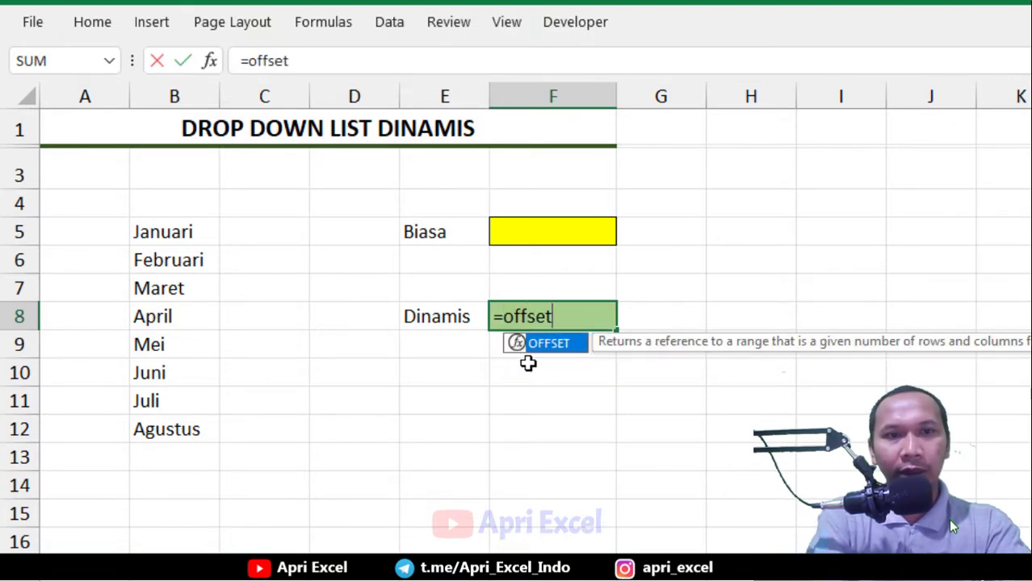
type("(")
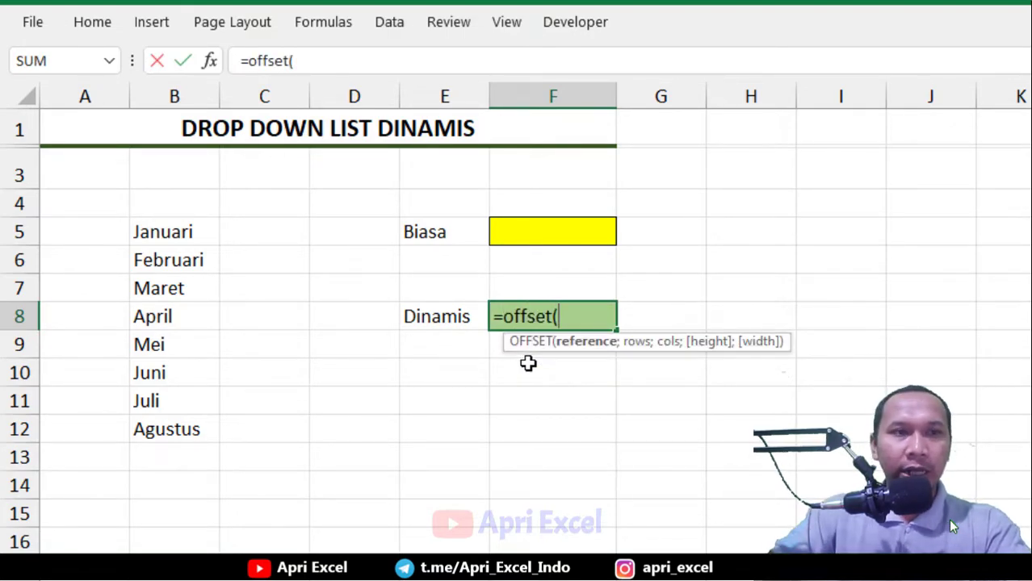
left_click(169, 207)
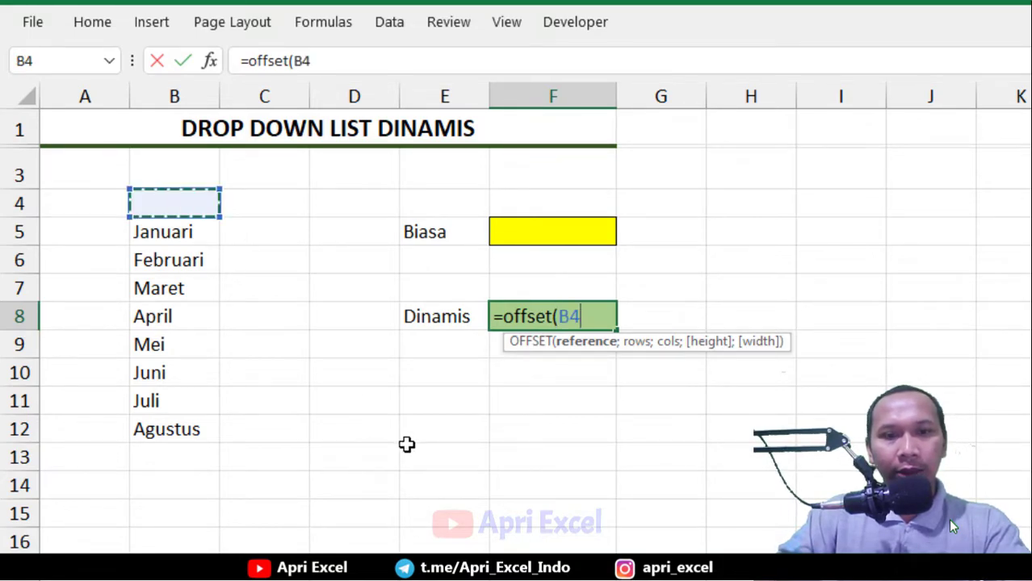
type(";1")
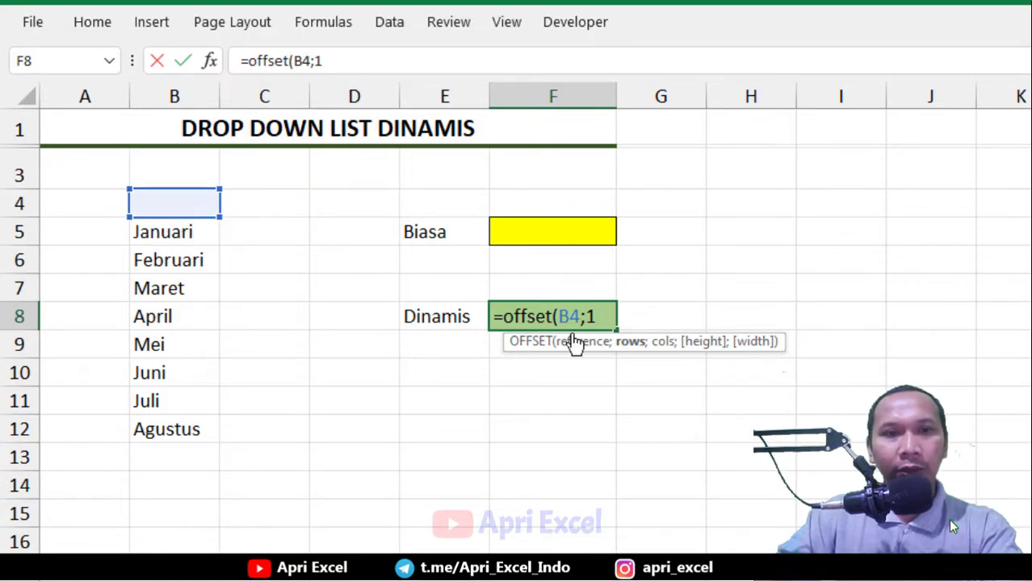
type(";")
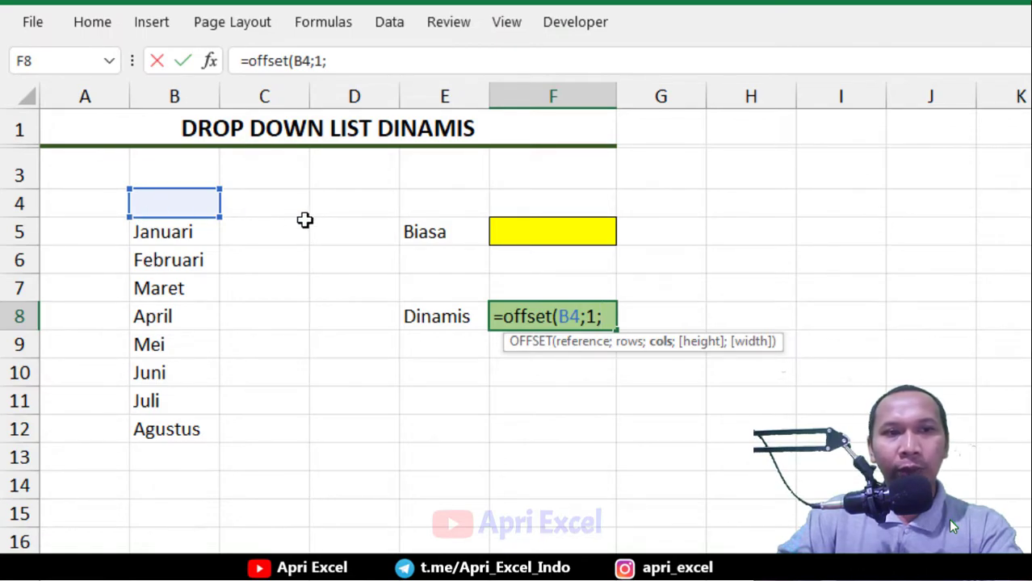
type("0")
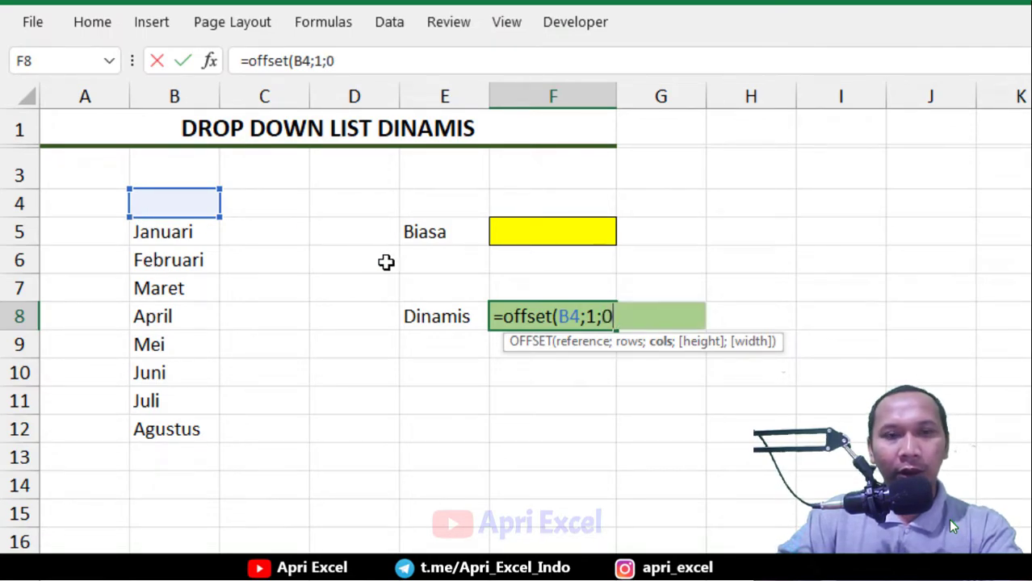
type(";")
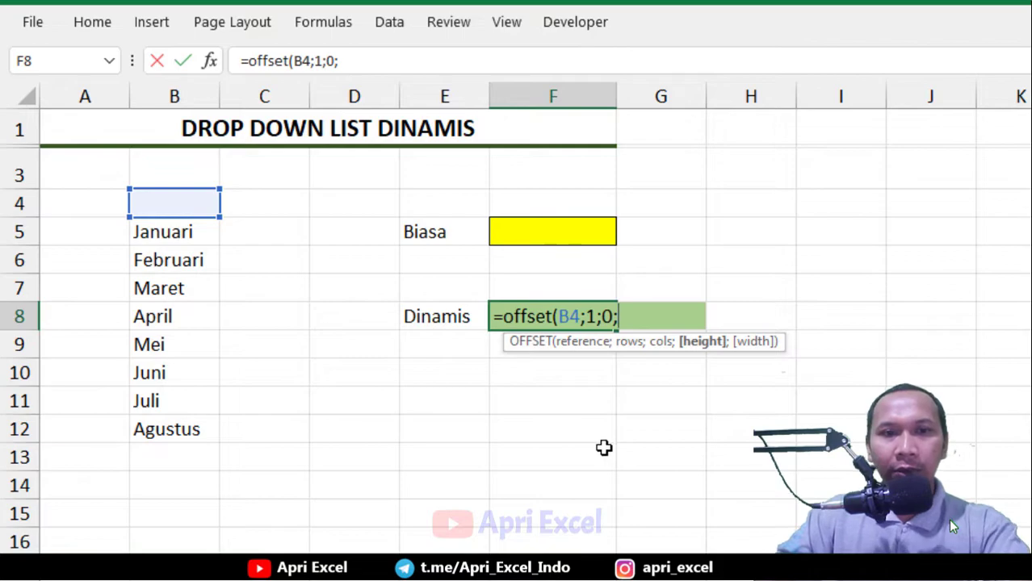
type("count")
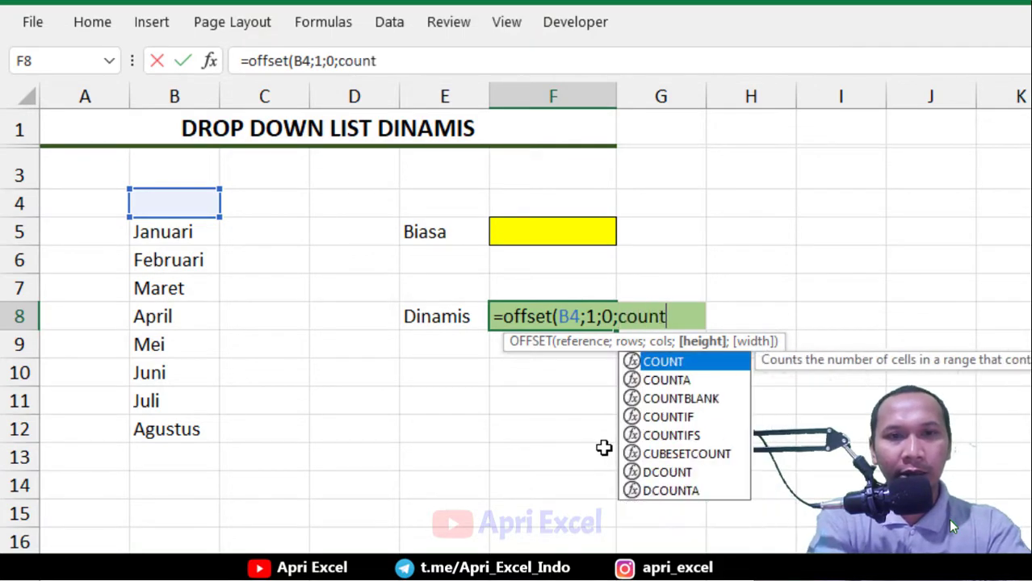
type("a(")
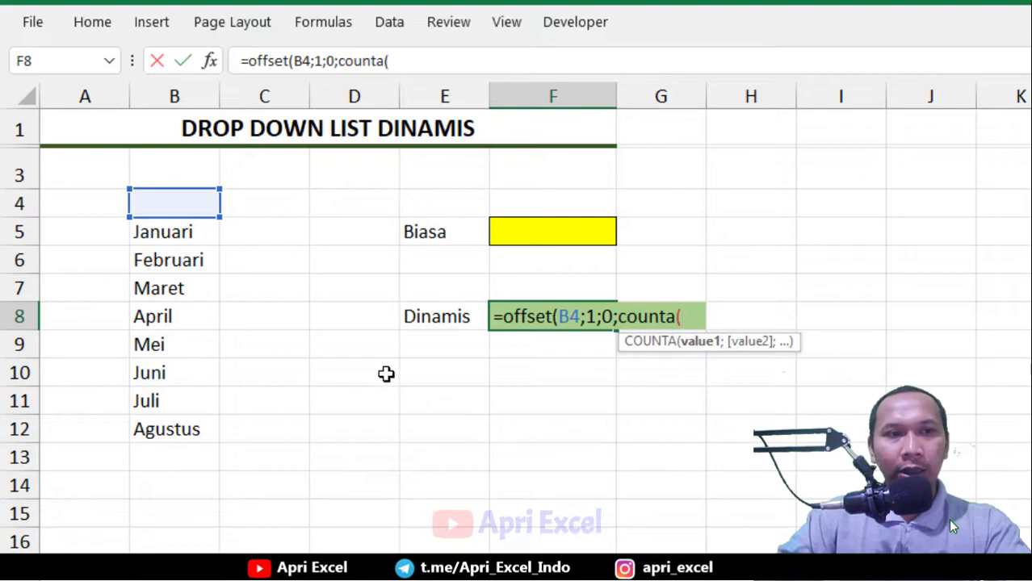
left_click_drag(181, 231, 166, 570)
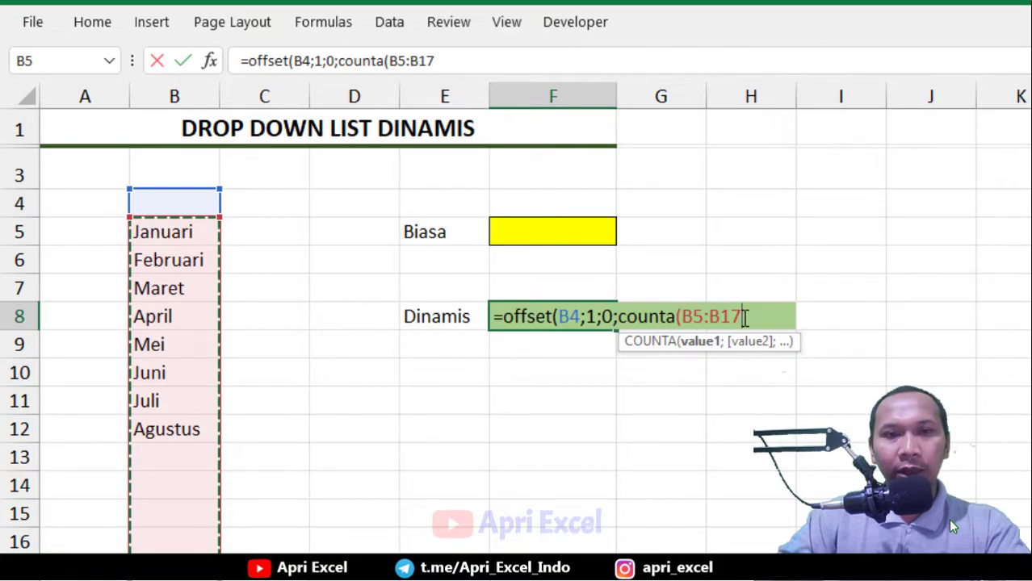
type("0")
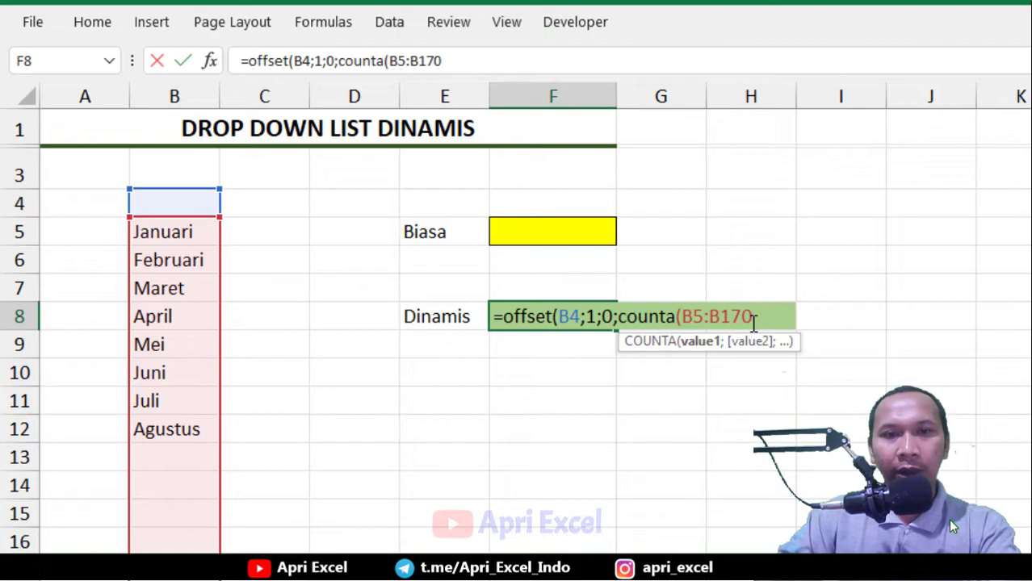
type(")")
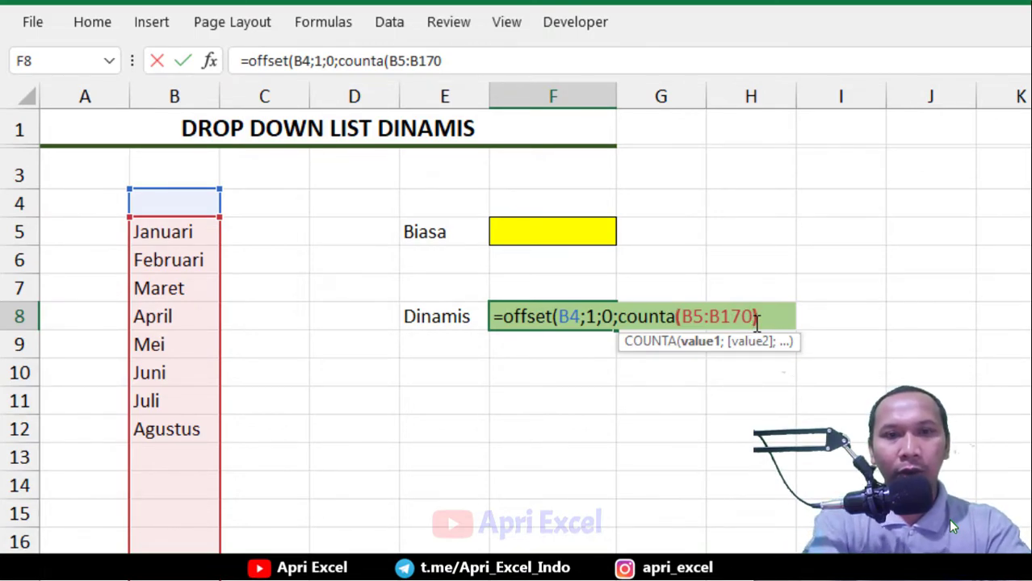
type(";1)")
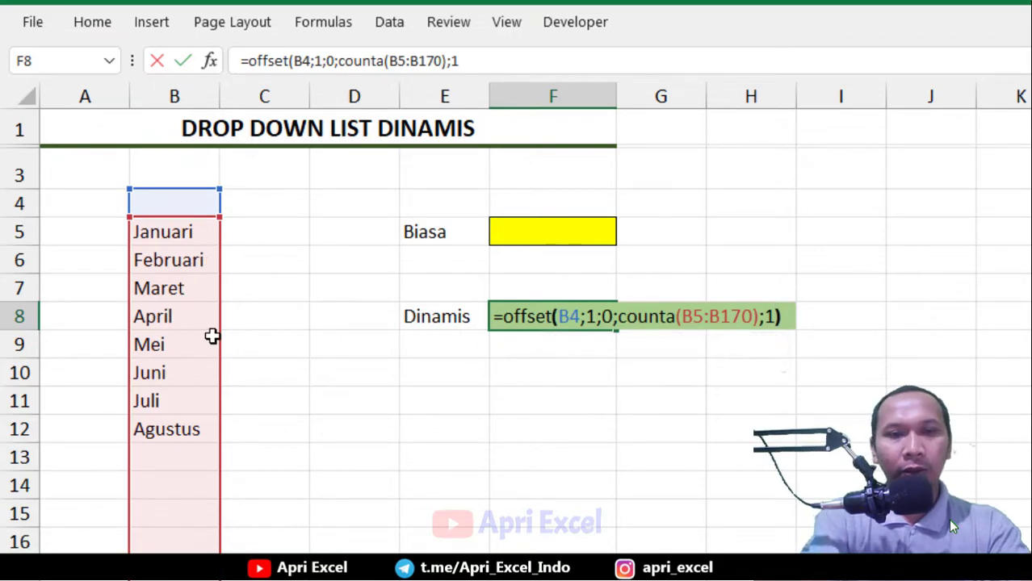
key("Return")
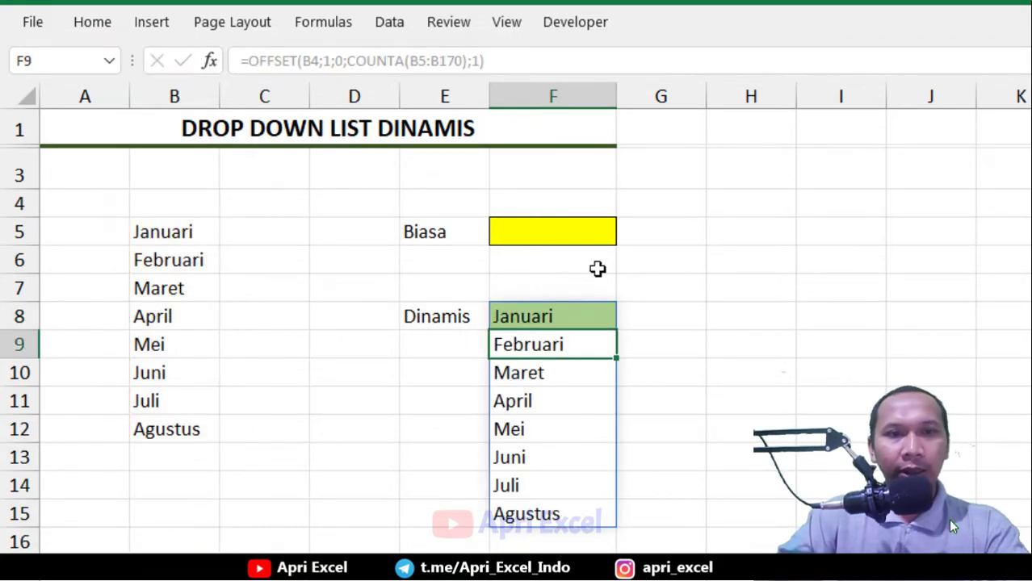
Add the test entries september, a, d and x in B13 to B16 below Agustus
left_click(557, 311)
left_click(165, 449)
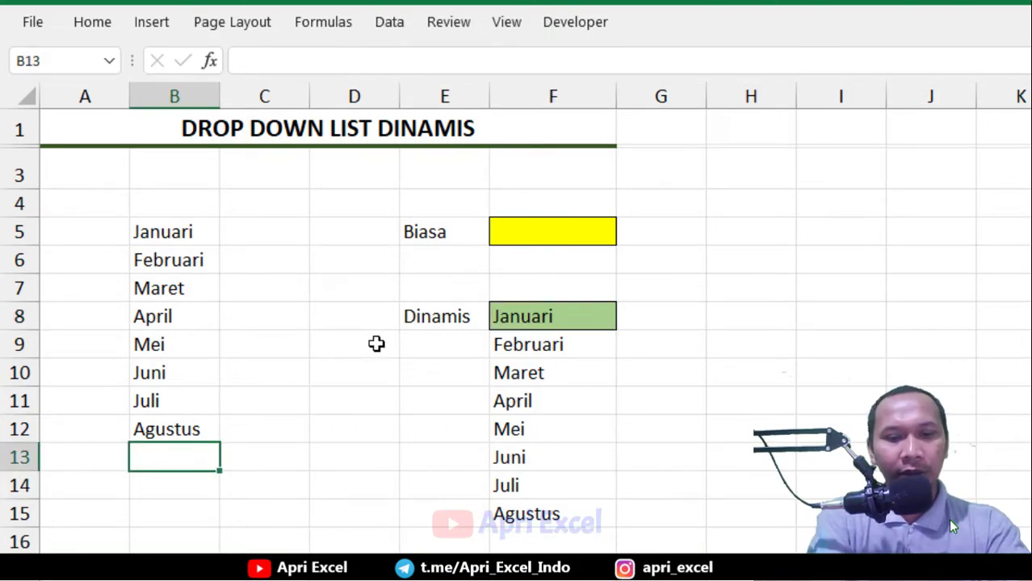
type("september")
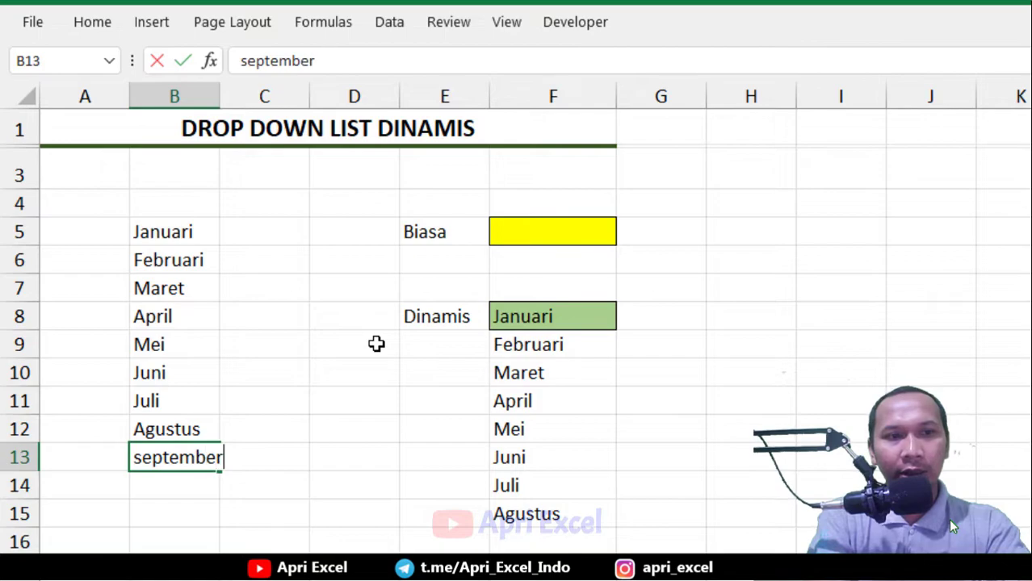
key("Return")
type("a")
key("Return")
type("d")
key("Return")
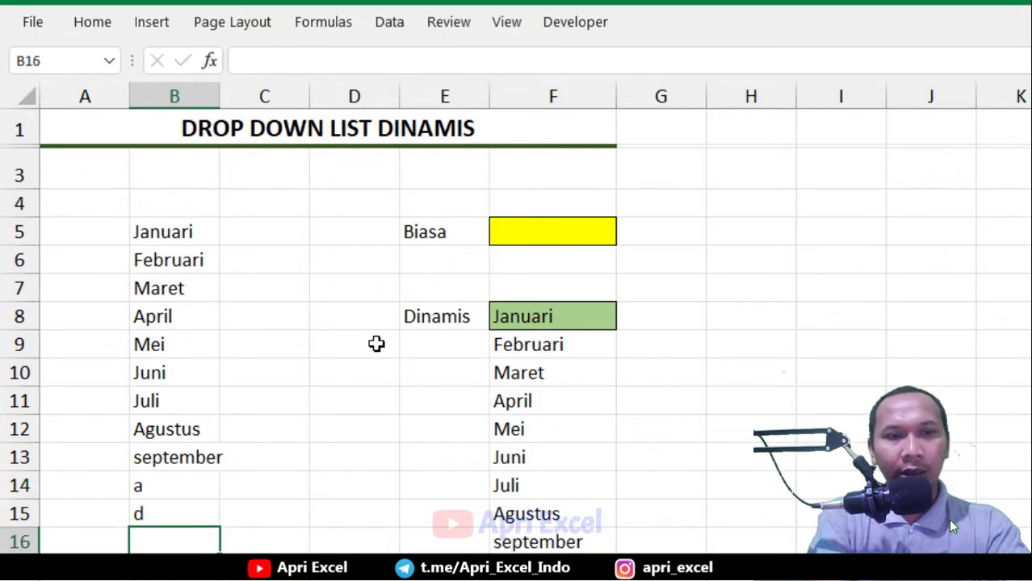
key("Return")
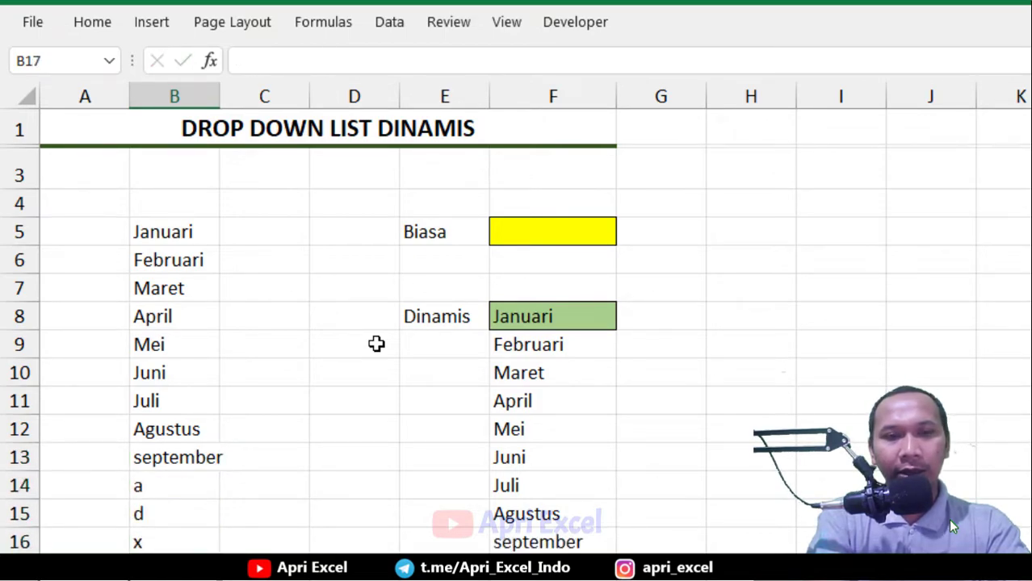
Make the F8 formula's references absolute, then cut the whole formula out of the cell
double_click(581, 315)
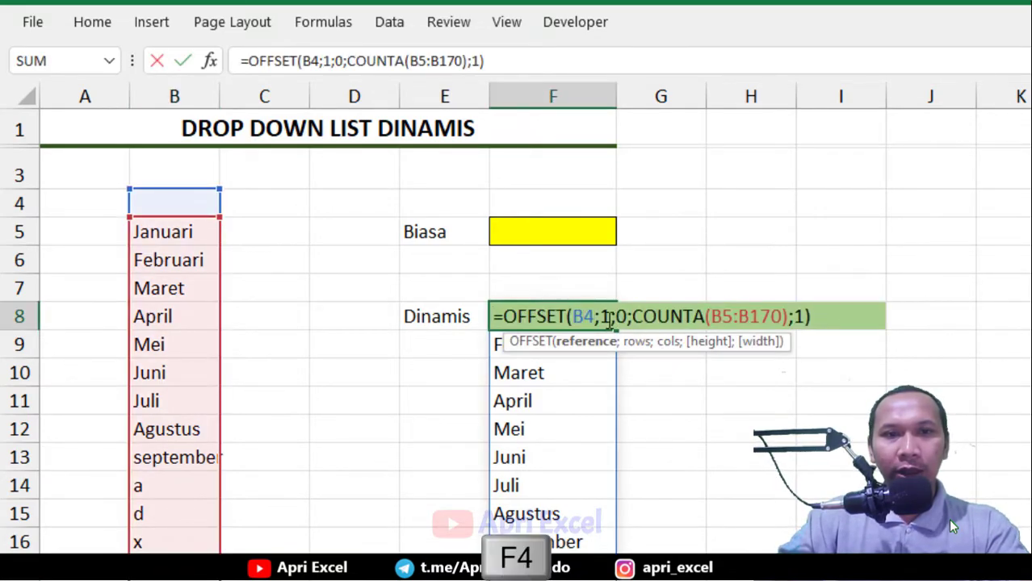
key("F4")
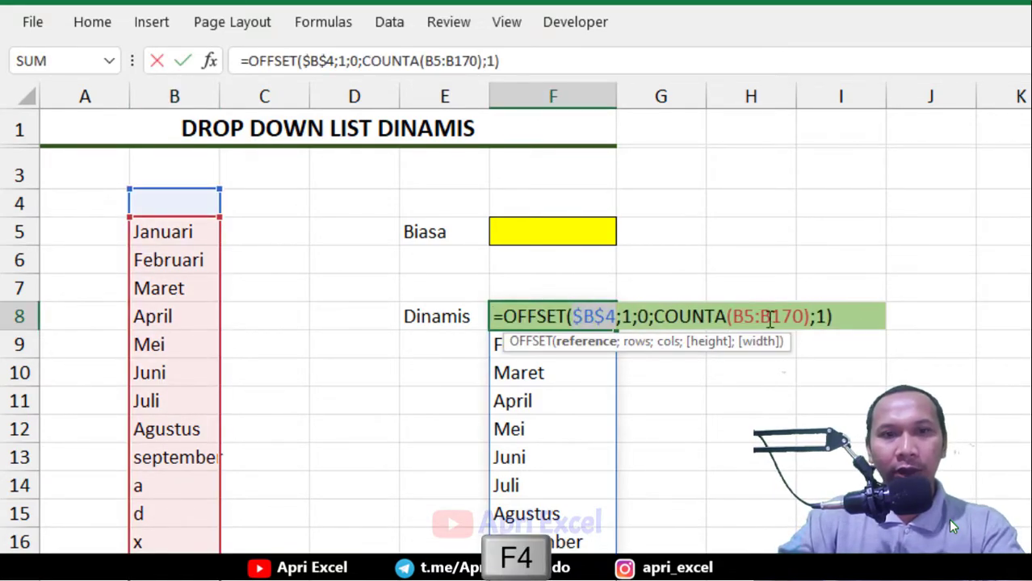
key("F4")
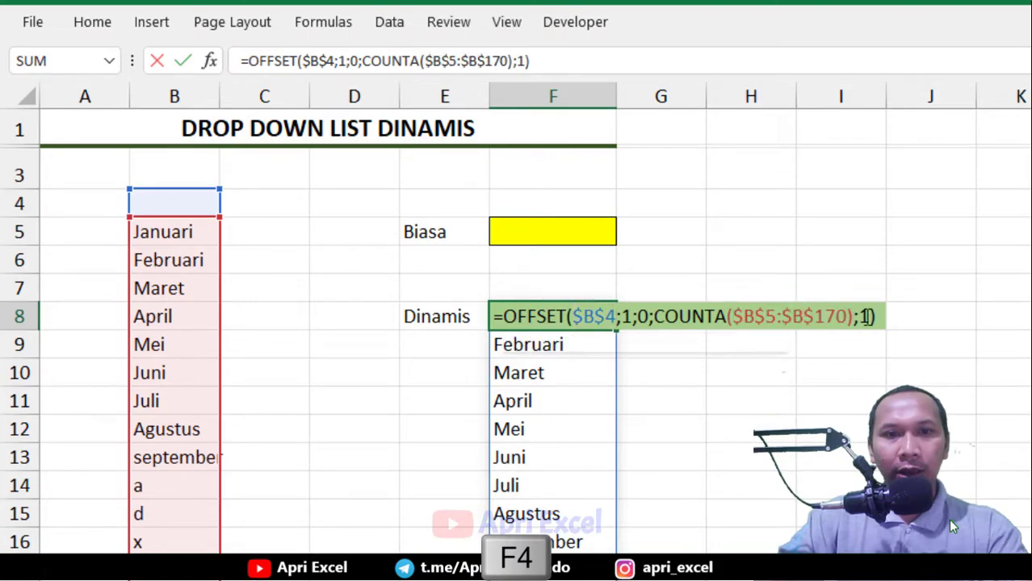
key("Left")
key("Left")
key("Left")
key("Left")
key("Left")
key("Left")
key("Left")
key("Left")
key("Left")
key("Left")
key("Left")
key("Left")
key("Left")
key("Left")
key("Left")
key("Left")
key("Left")
key("Left")
key("Left")
key("Left")
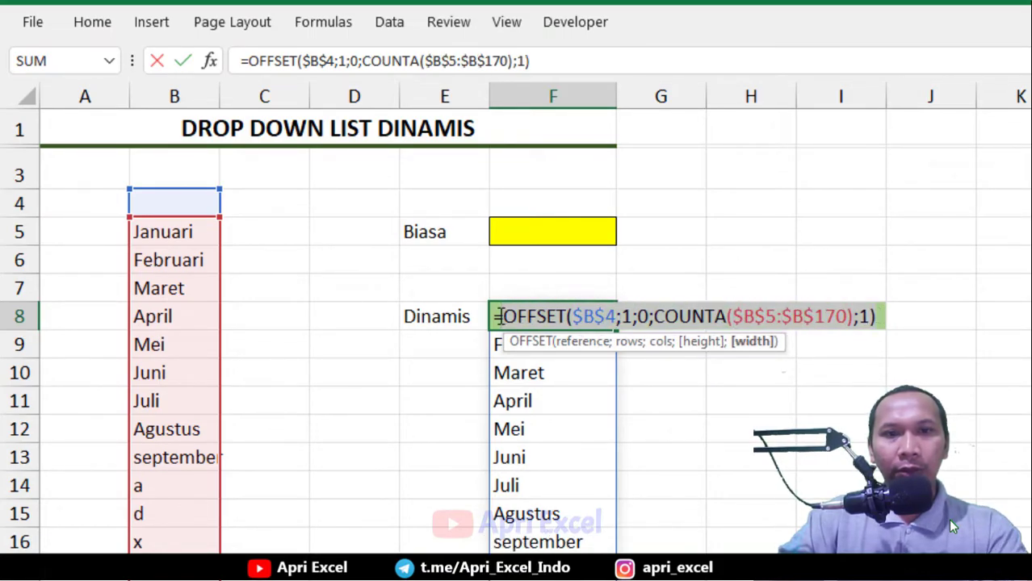
key("ctrl+x")
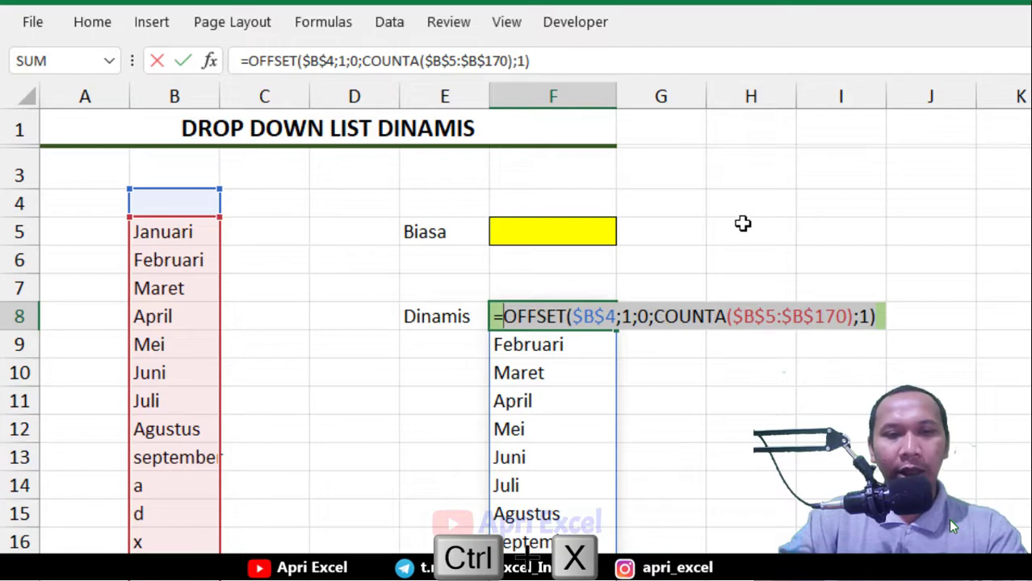
left_click(586, 314)
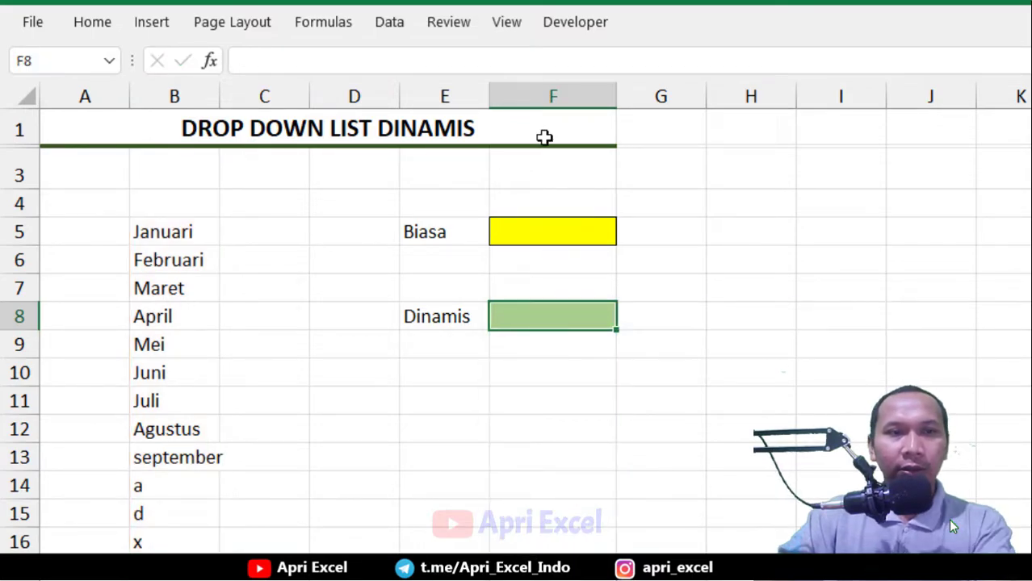
Apply a List data validation to F8 with source =OFFSET($B$4;1;0;COUNTA($B$5:$B$170);1)
left_click(389, 24)
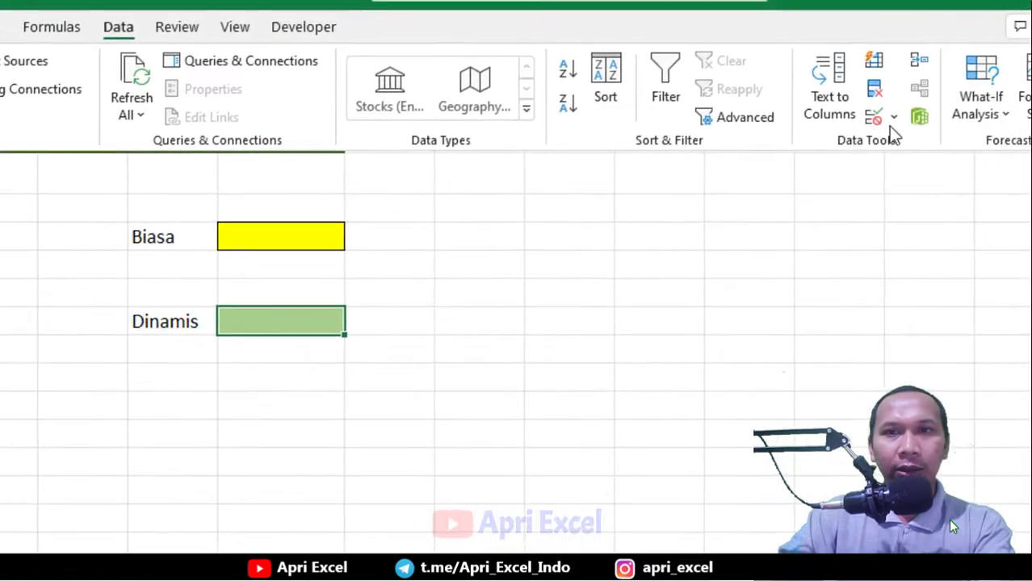
left_click(848, 120)
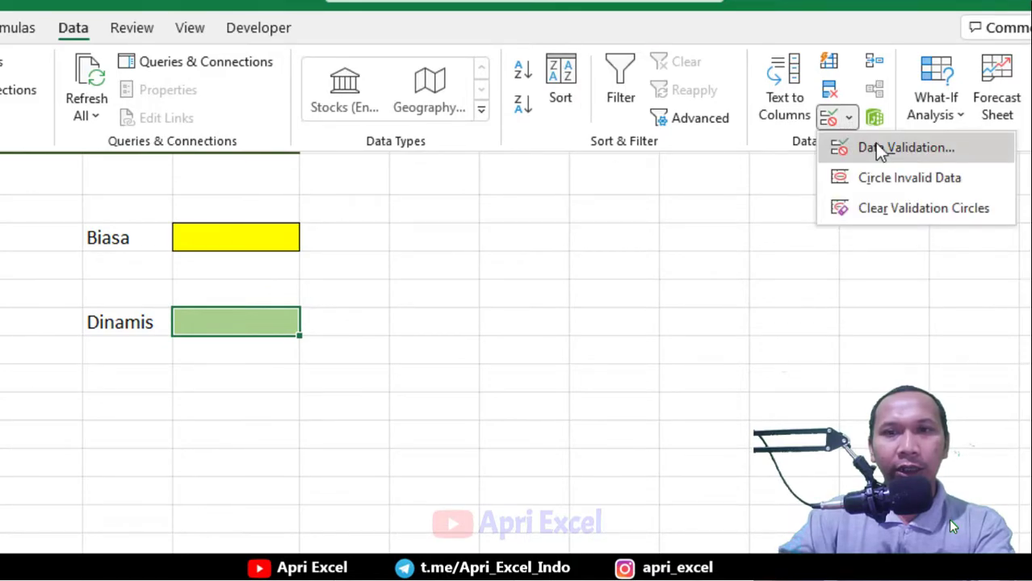
left_click(874, 143)
left_click(487, 284)
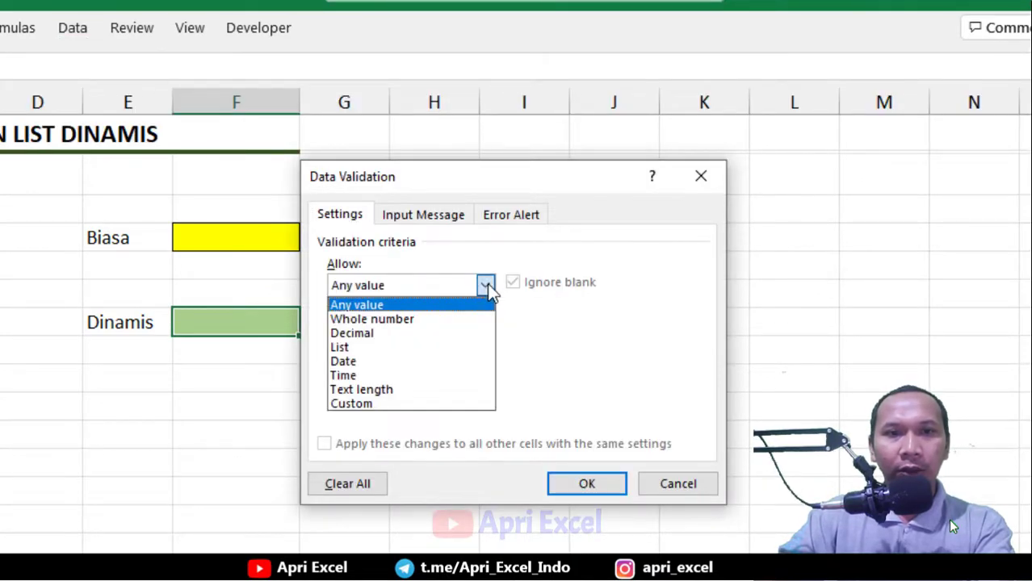
left_click(450, 346)
left_click(397, 371)
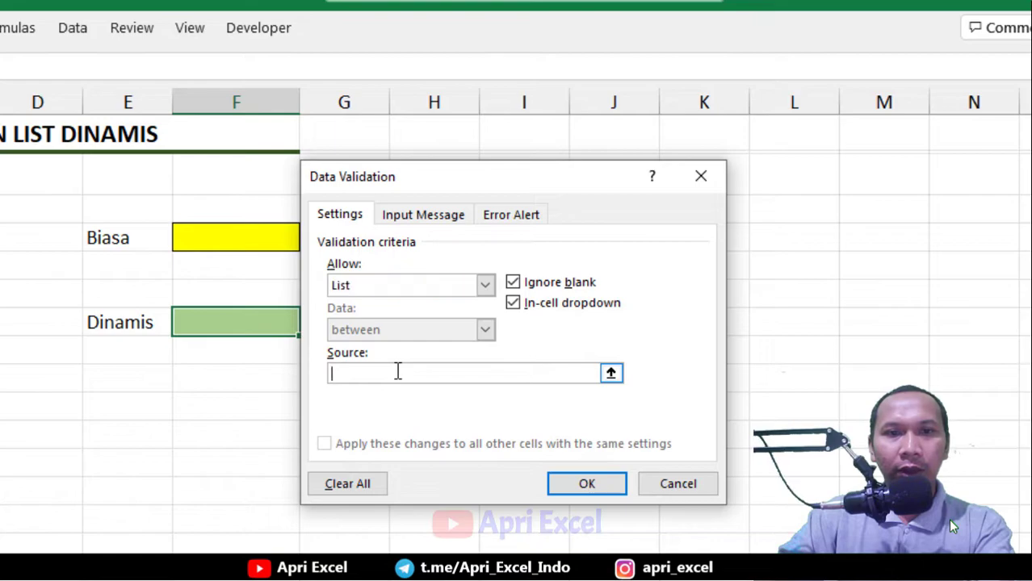
type("=")
key("ctrl+v")
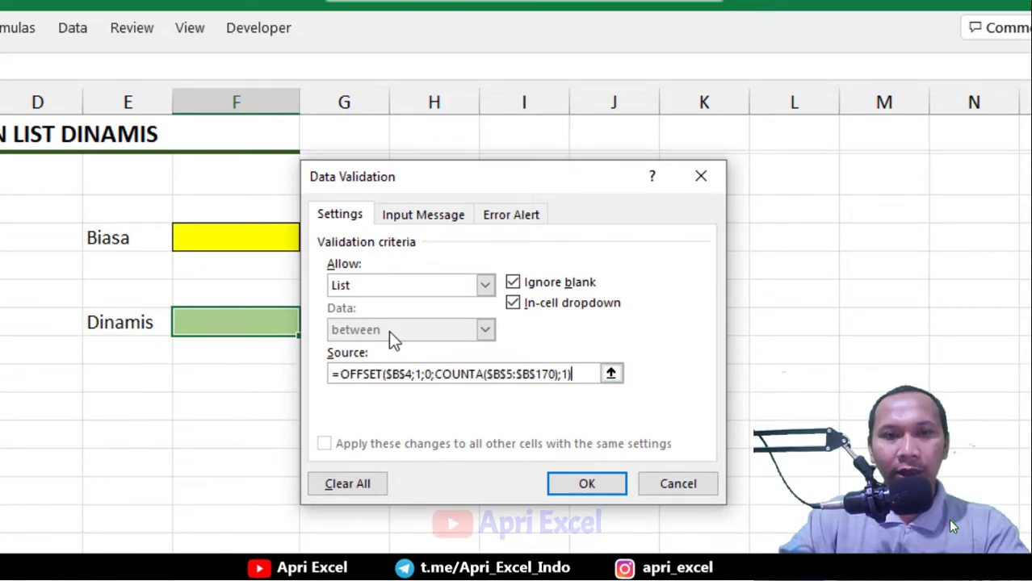
left_click(587, 484)
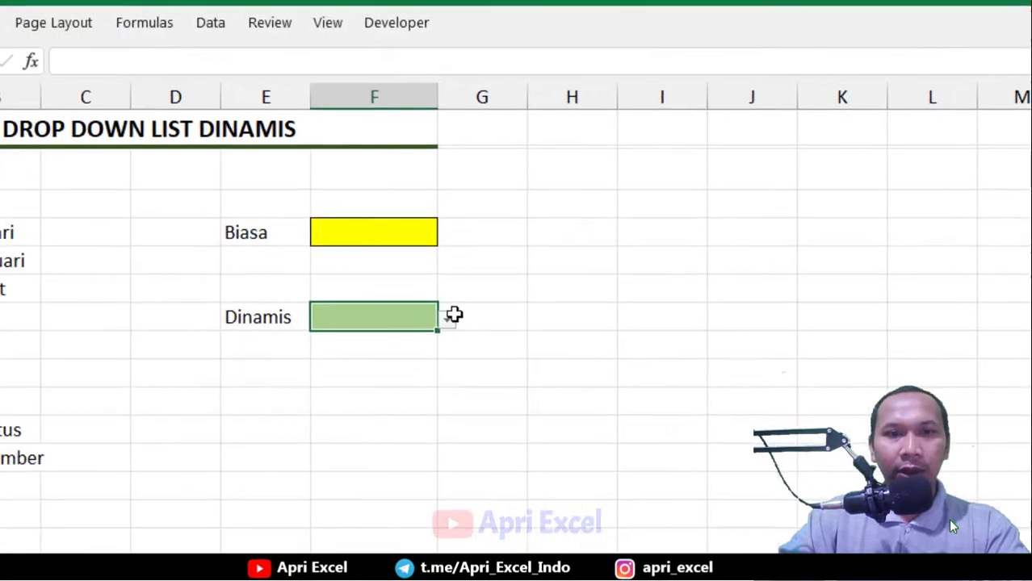
Test the Dinamis dropdown by choosing a, then reopening it and choosing Februari
left_click(436, 316)
left_click_drag(412, 384, 412, 443)
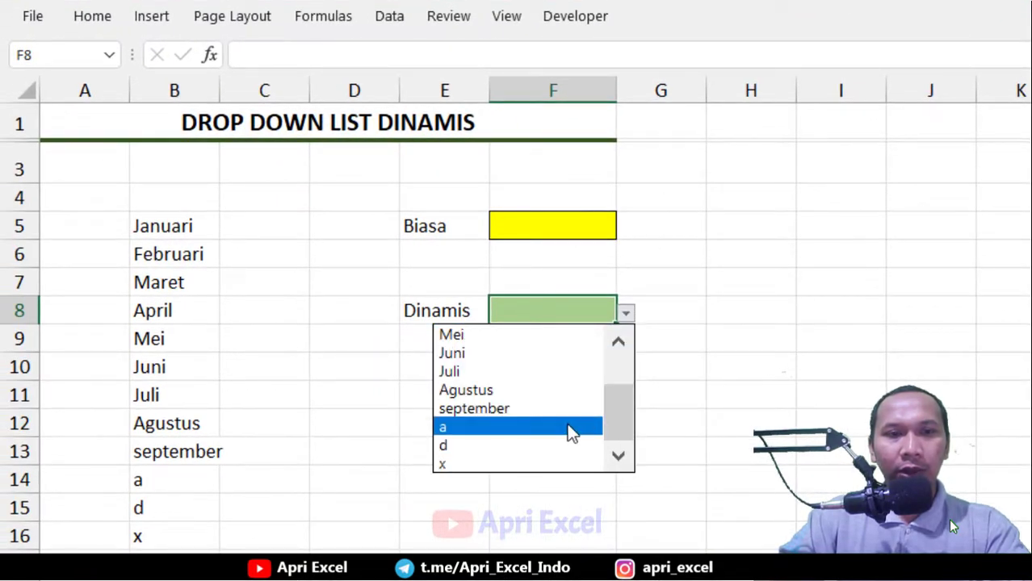
left_click(572, 427)
left_click(626, 313)
left_click_drag(627, 369, 616, 348)
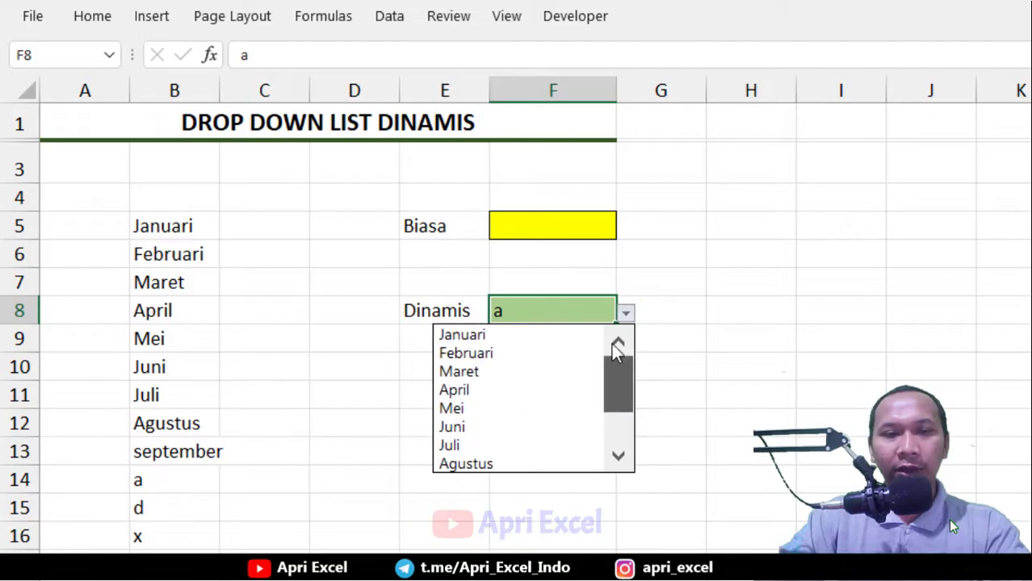
left_click(596, 352)
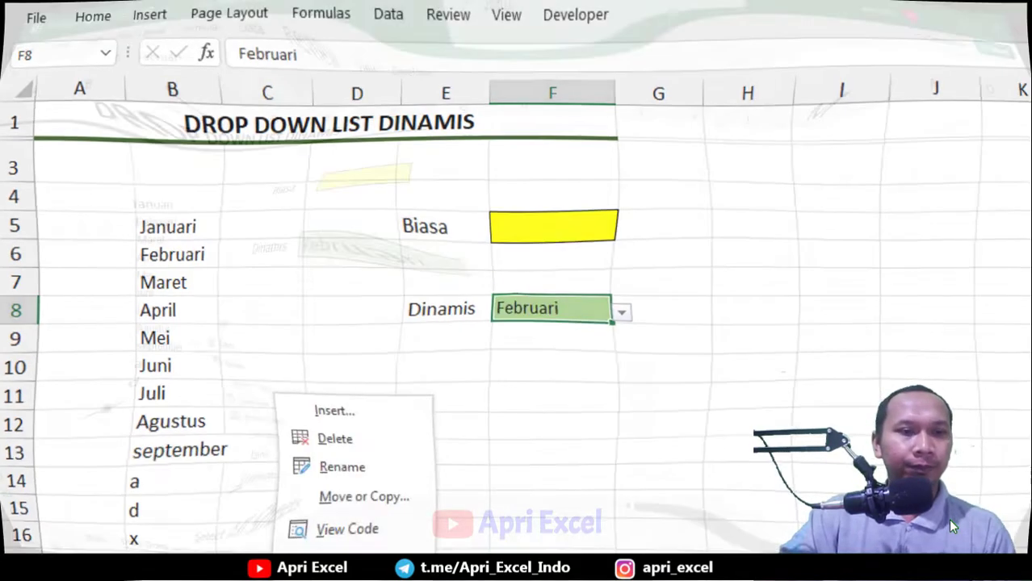
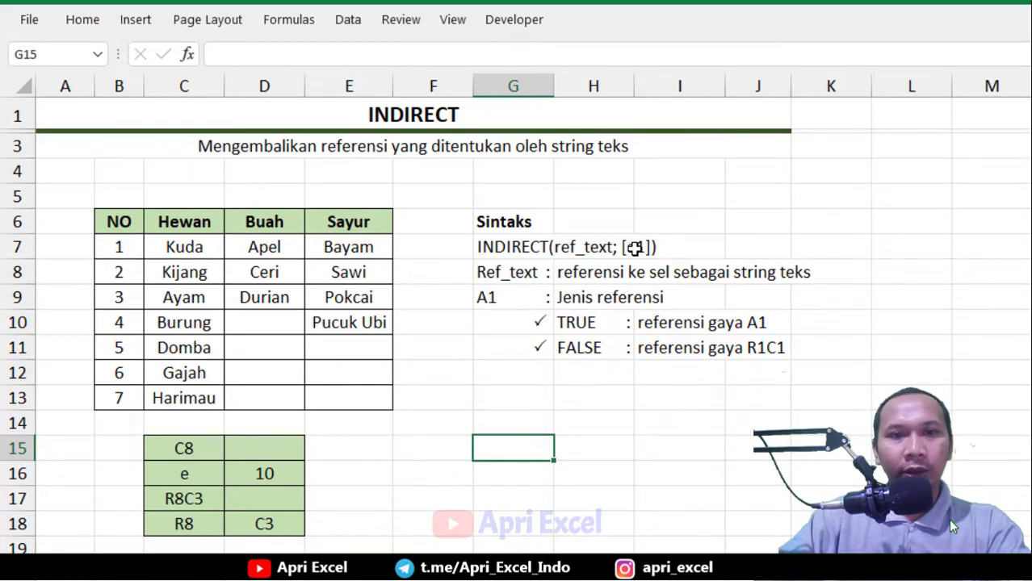
Enter the formula =INDIRECT("C8") in cell E15
left_click(372, 443)
type("=")
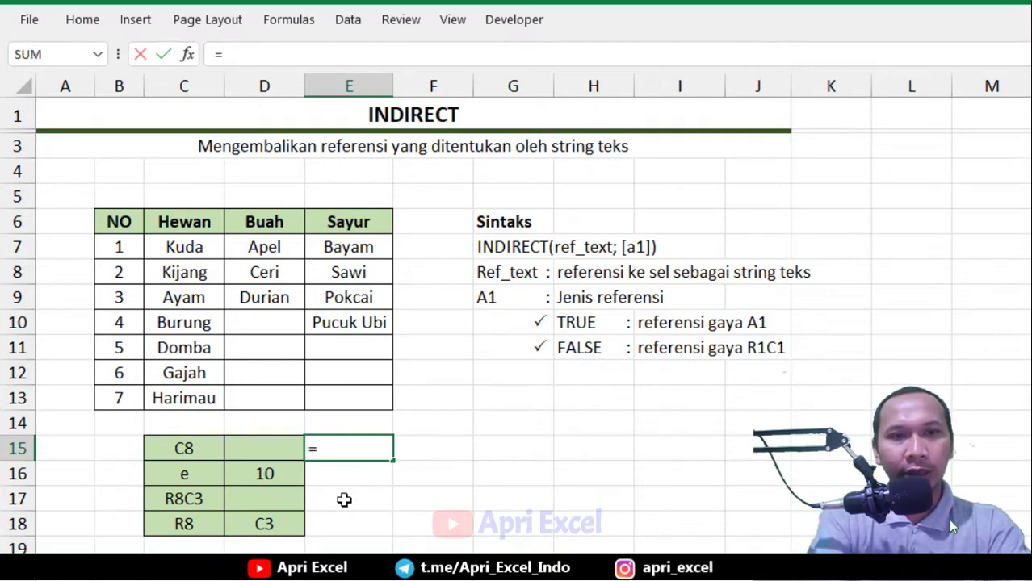
type("indirec")
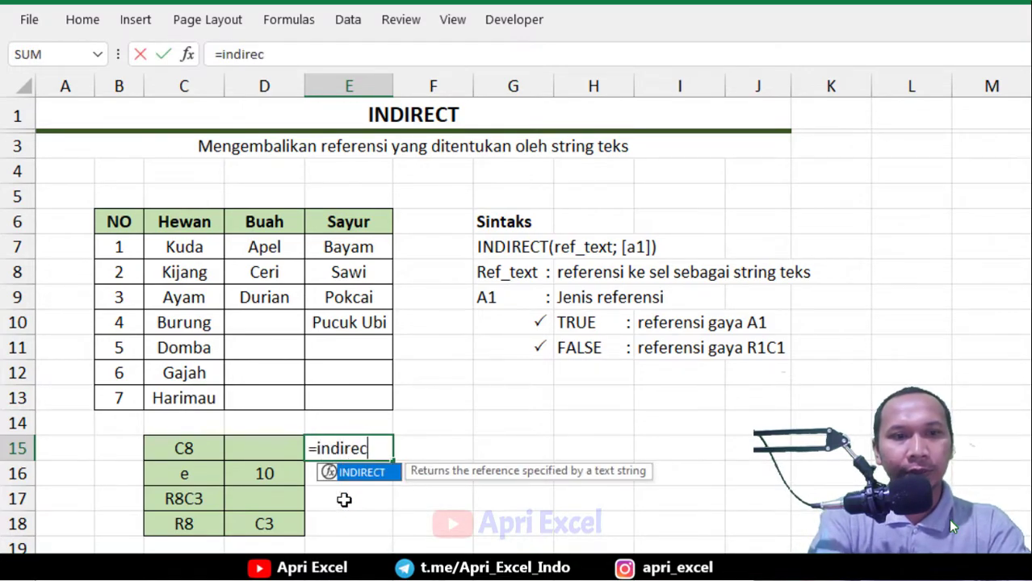
type("t(")
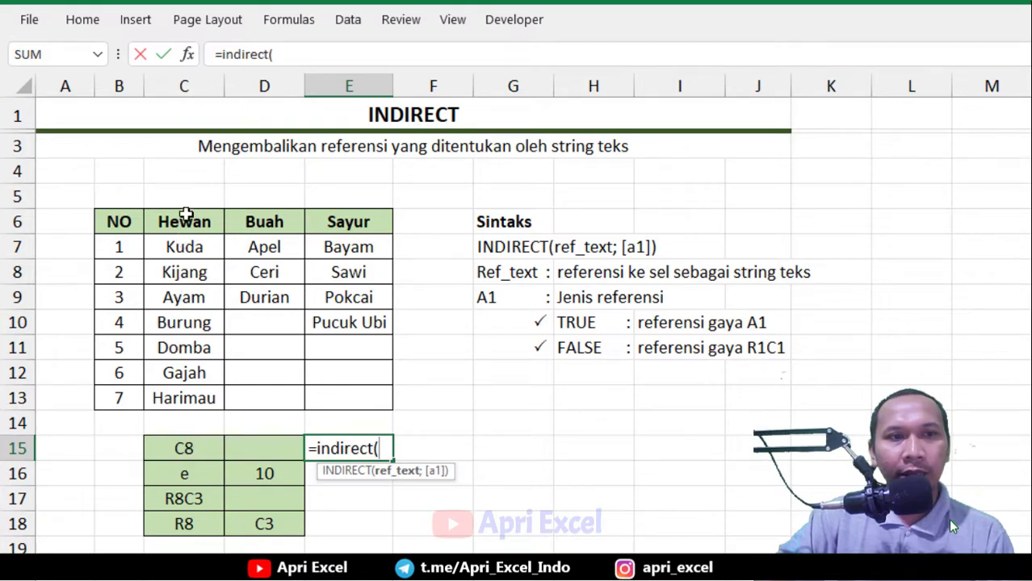
left_click(179, 272)
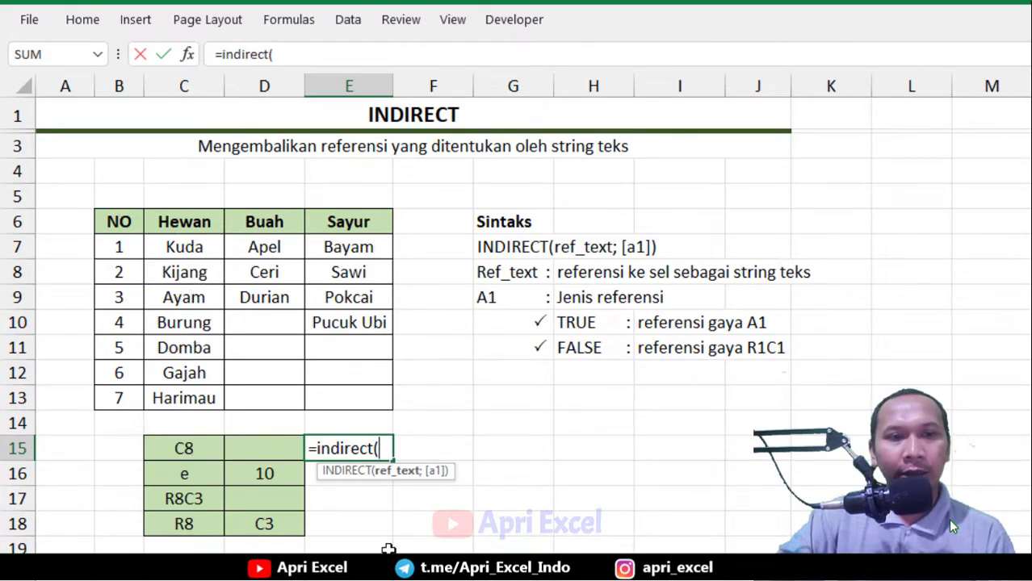
type("\"")
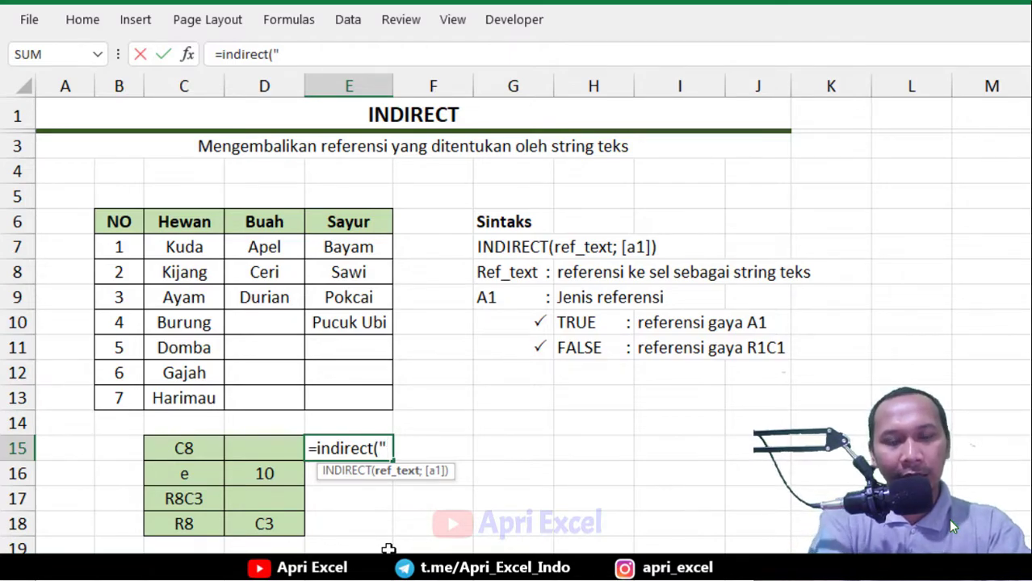
type("C8")
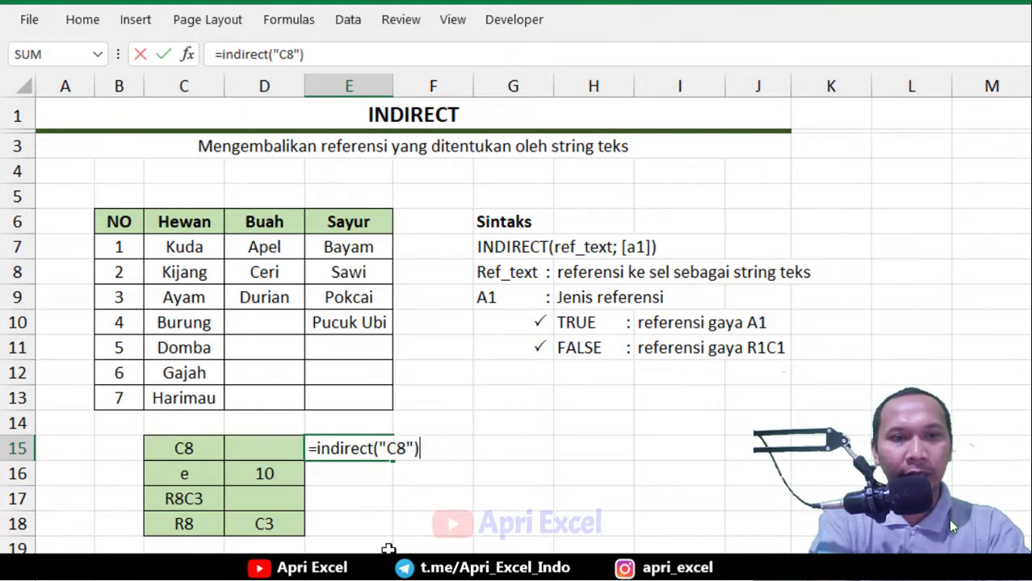
key("Return")
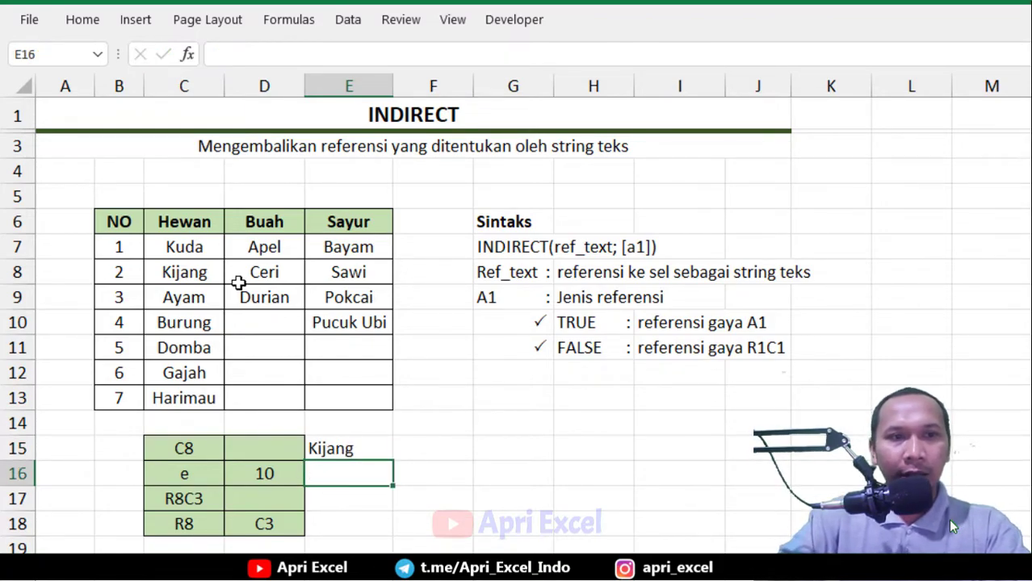
Edit E15's formula so INDIRECT takes cell C15 instead of the quoted text "C8"
left_click(188, 269)
double_click(363, 450)
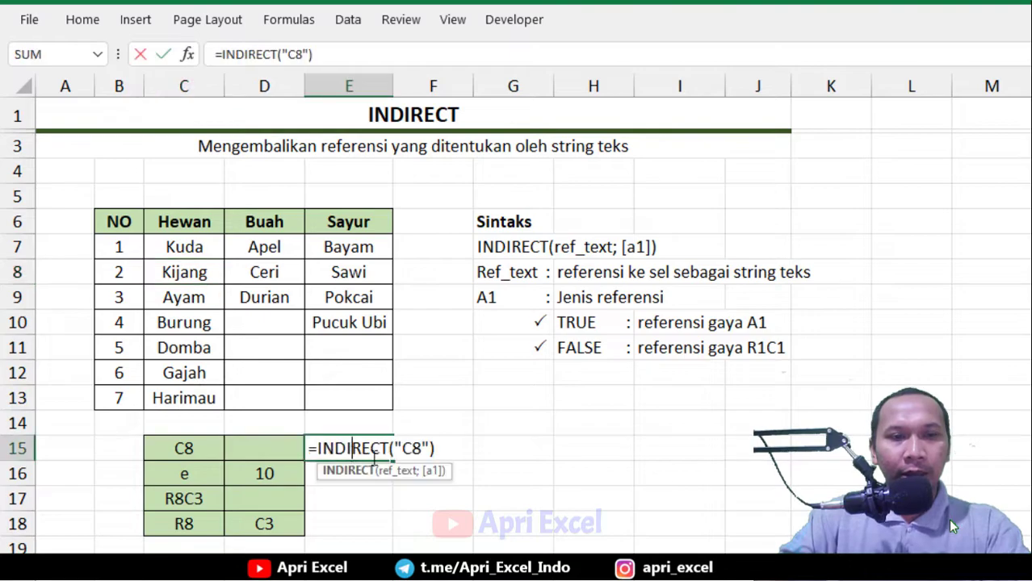
left_click_drag(434, 448, 394, 440)
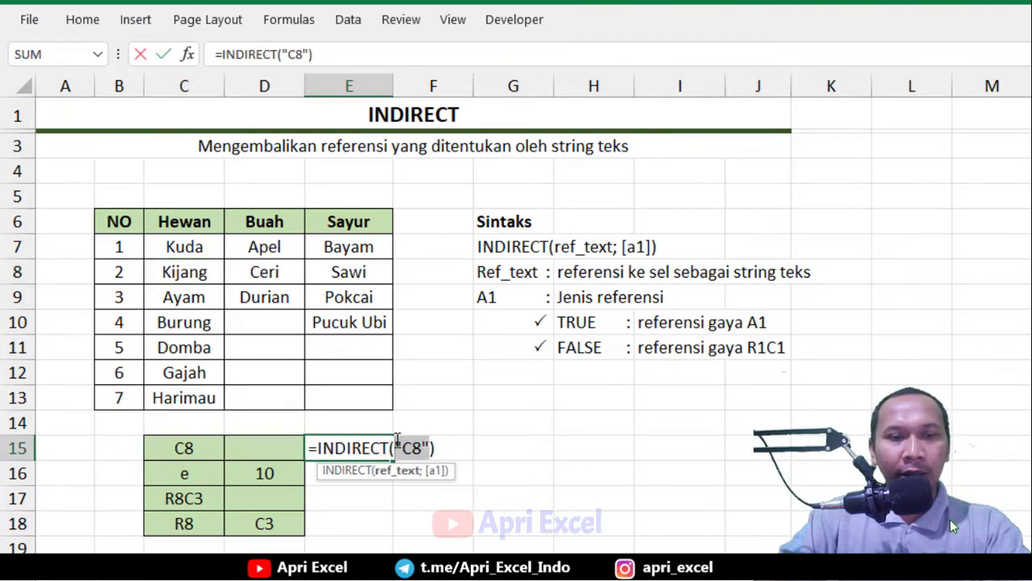
left_click(194, 451)
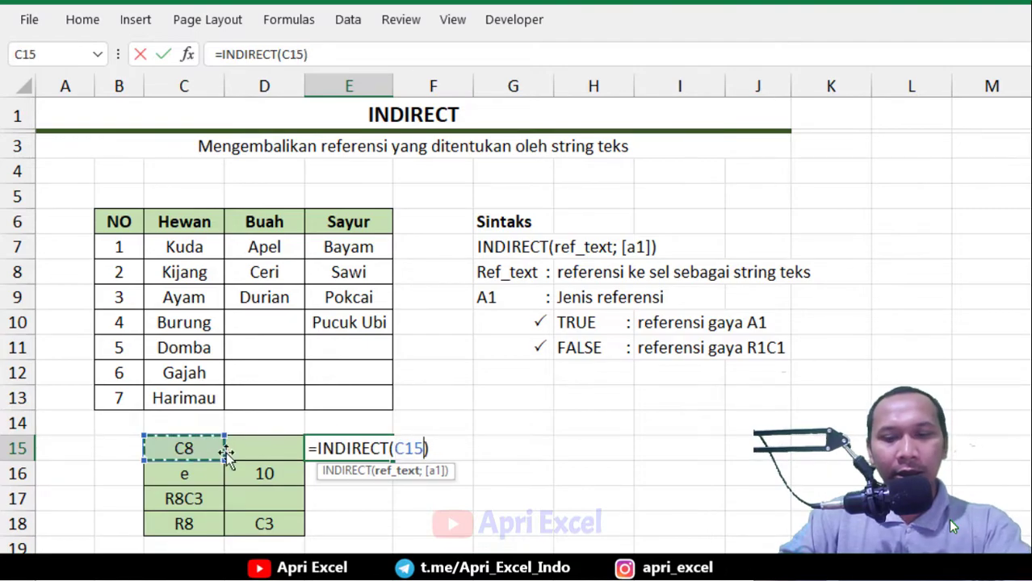
key("Return")
Fill the formula down to E16 and change it to =INDIRECT(C16&D16)
left_click(349, 450)
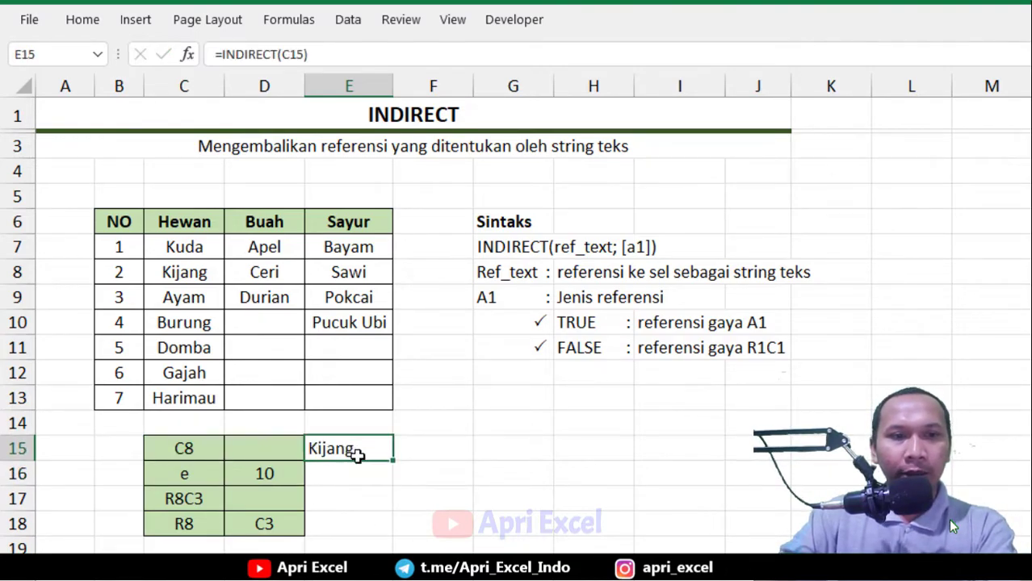
left_click_drag(396, 465, 397, 483)
left_click(368, 472)
double_click(372, 474)
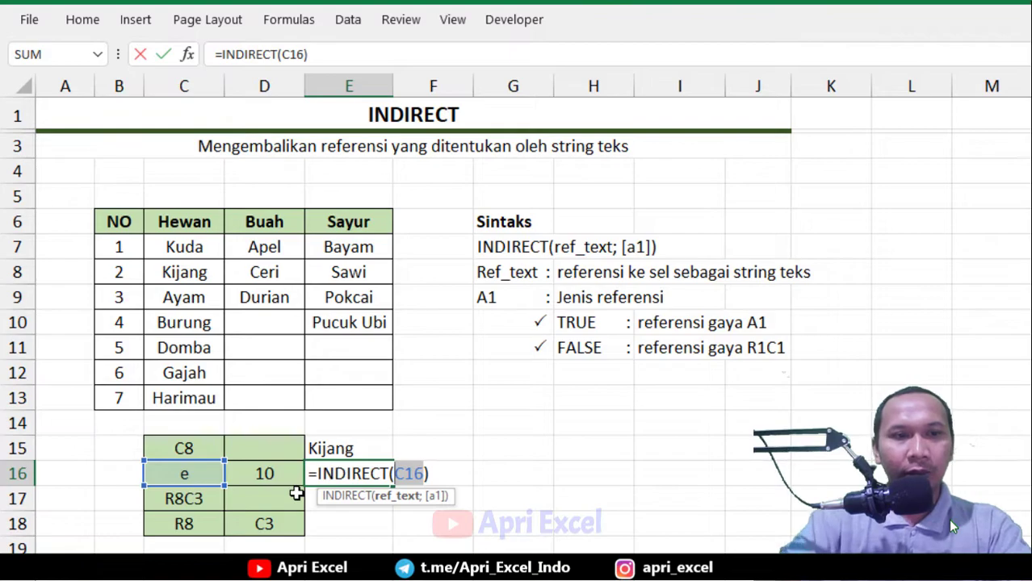
left_click(188, 475)
type("&")
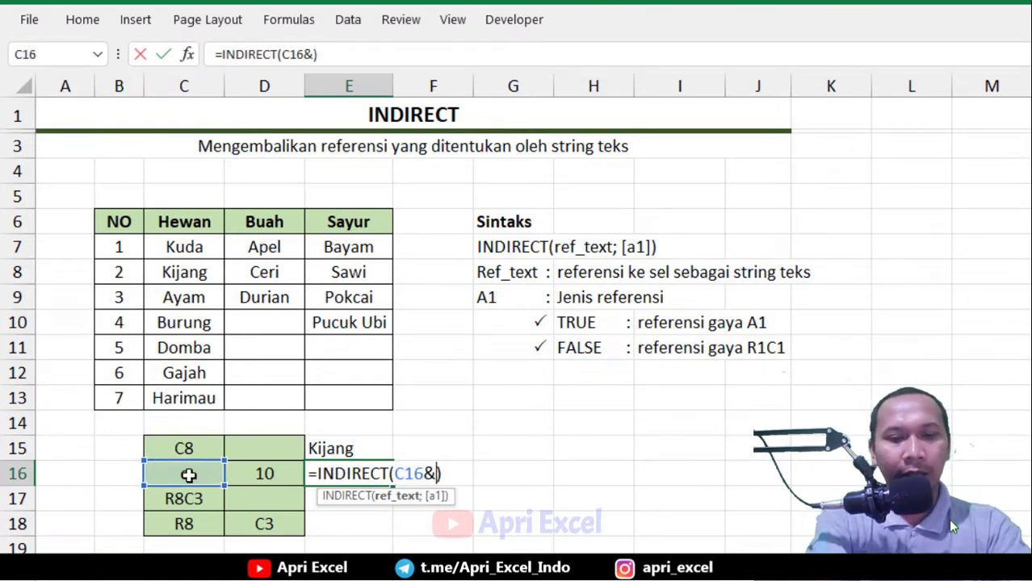
left_click(270, 476)
type(")")
key("Return")
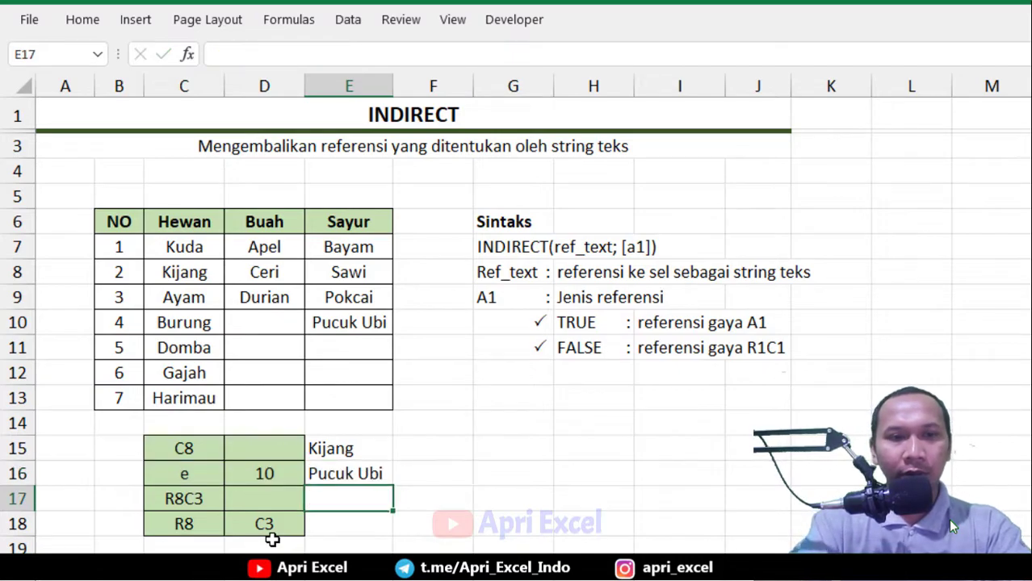
Inspect the contents of C16, D16 and the E16 formula that combines them
left_click(372, 323)
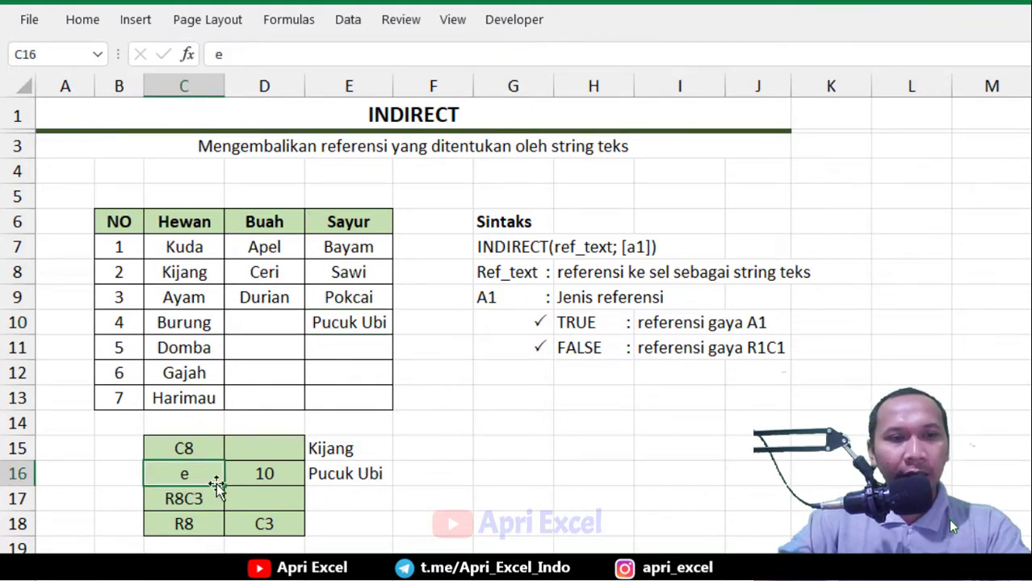
left_click(255, 477)
left_click(197, 471)
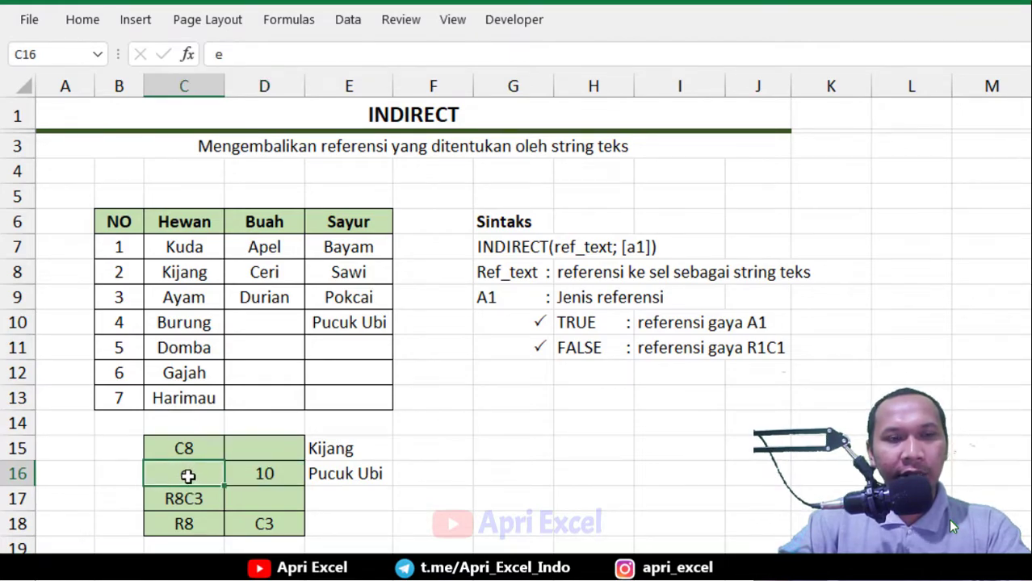
left_click(269, 476)
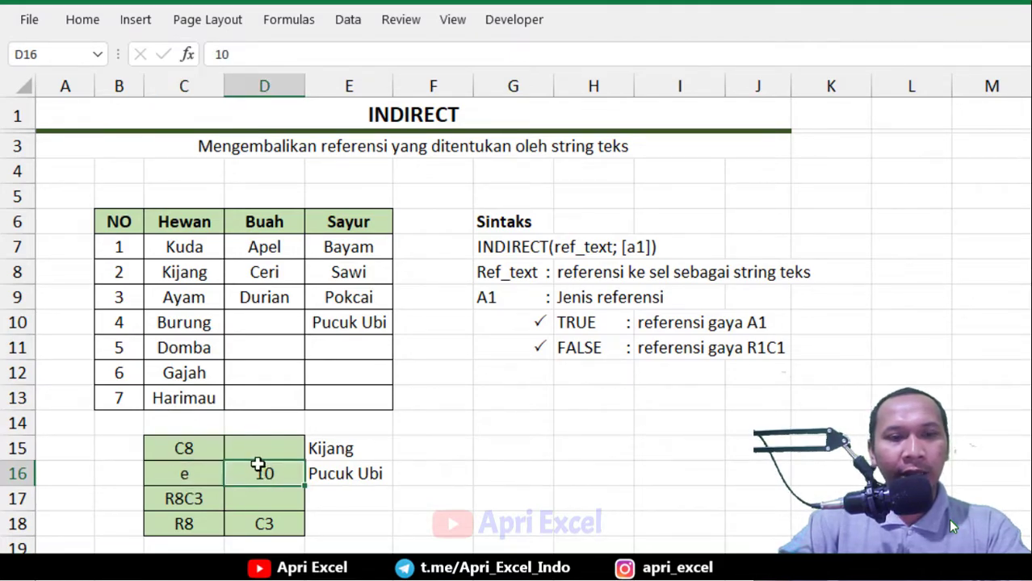
left_click(211, 475)
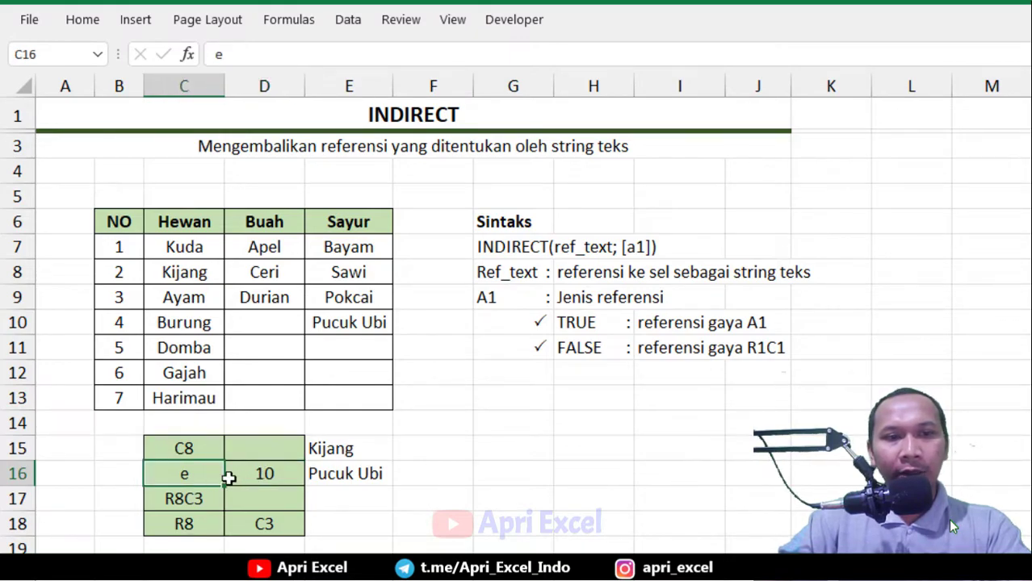
left_click(348, 478)
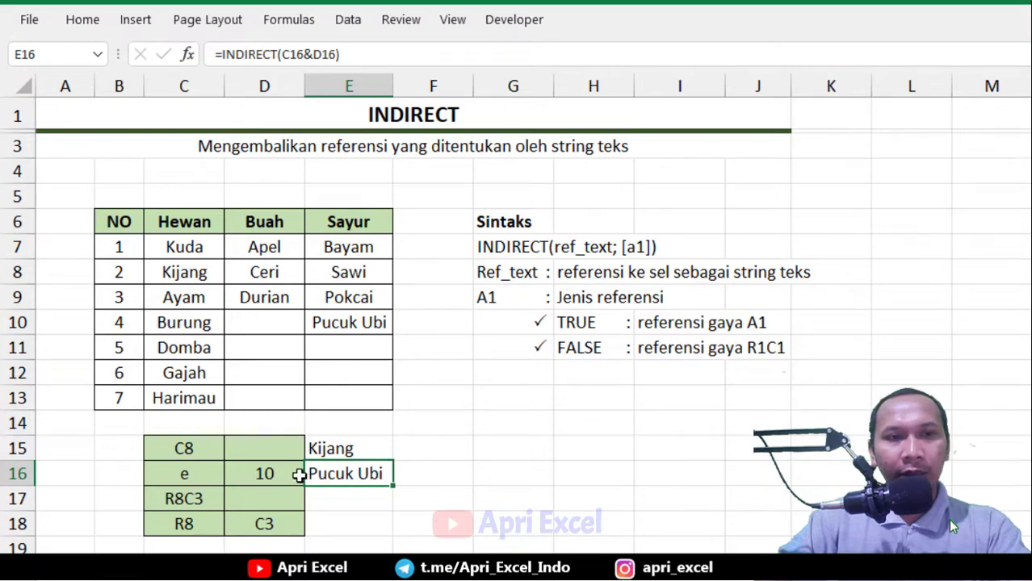
left_click_drag(219, 473, 262, 473)
left_click(226, 473)
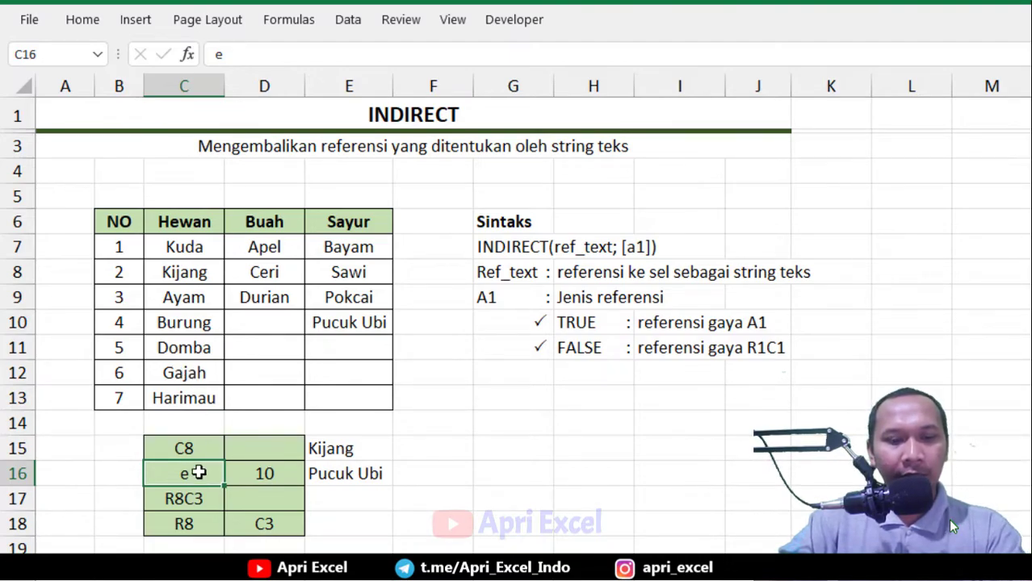
Change C16 to C and D16 to 12
type("C")
key("Delete")
key("Return")
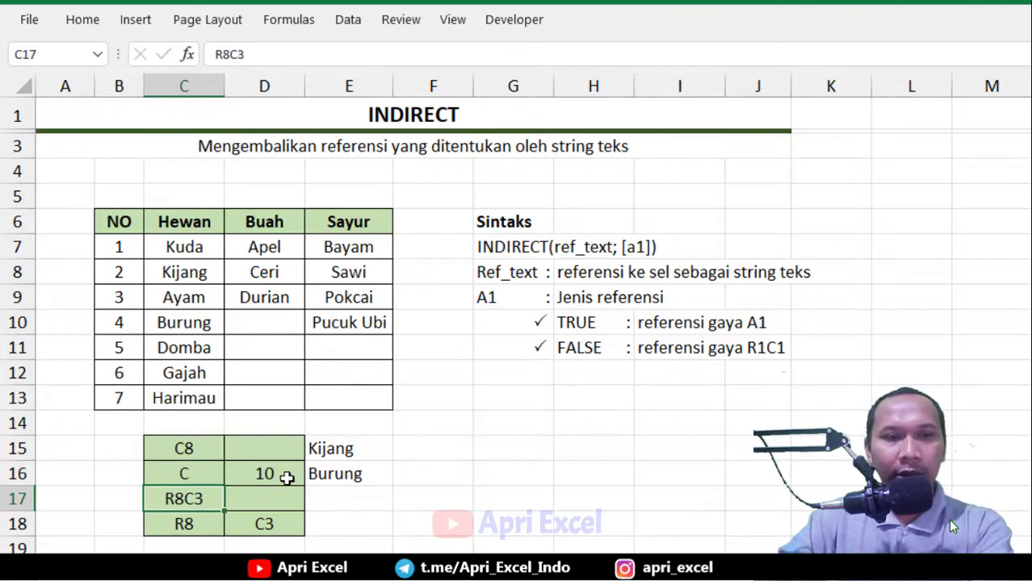
left_click(260, 471)
type("12")
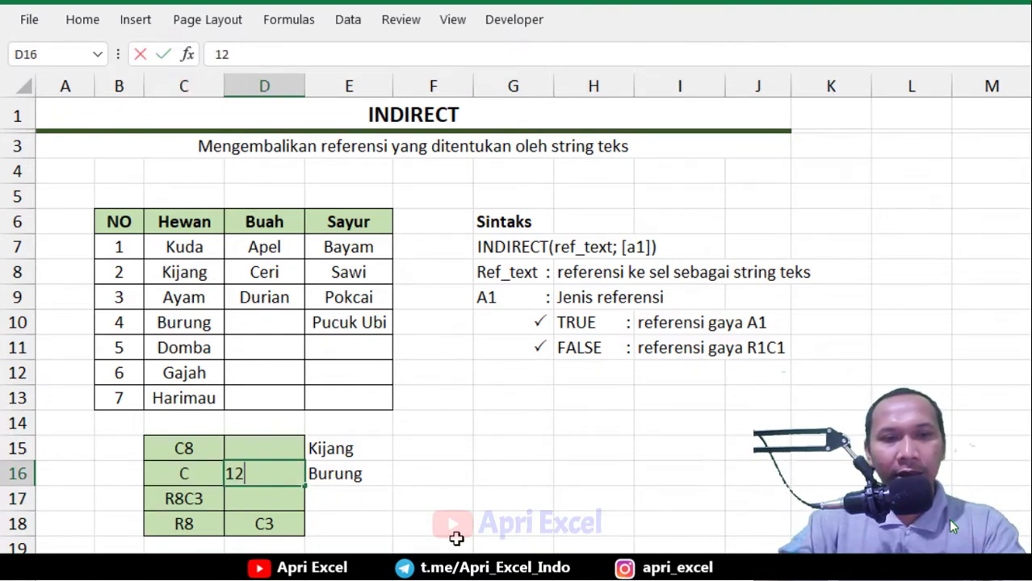
key("Return")
left_click(349, 470)
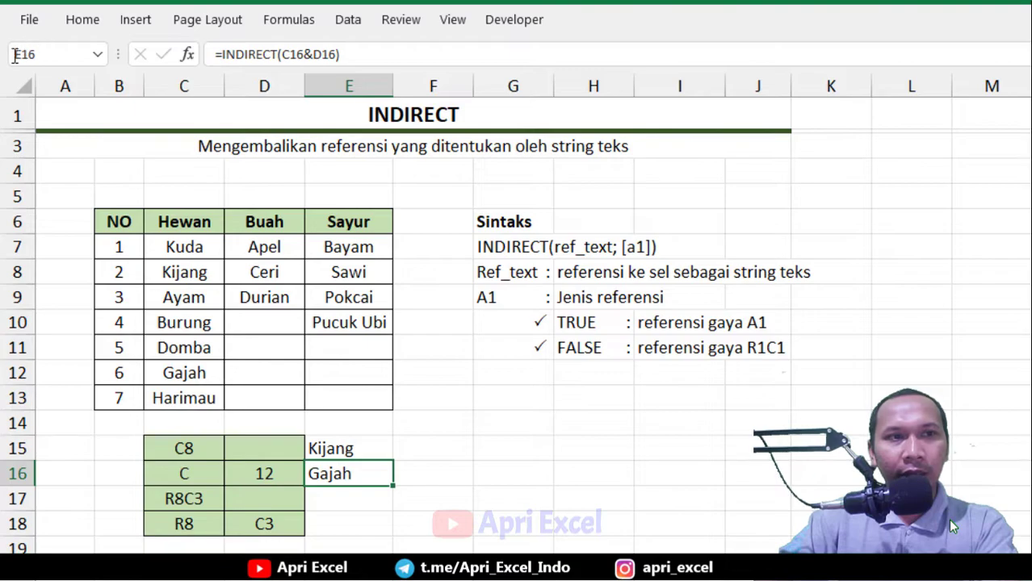
left_click(589, 401)
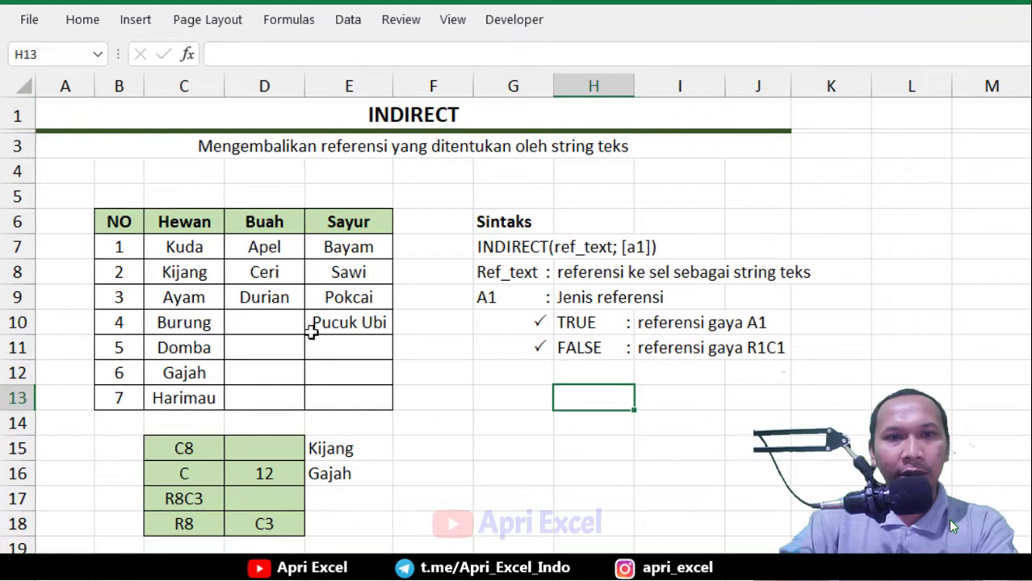
Enter =INDIRECT(C17;FALSE) in E17 to read C17 as an R1C1-style reference
left_click(375, 500)
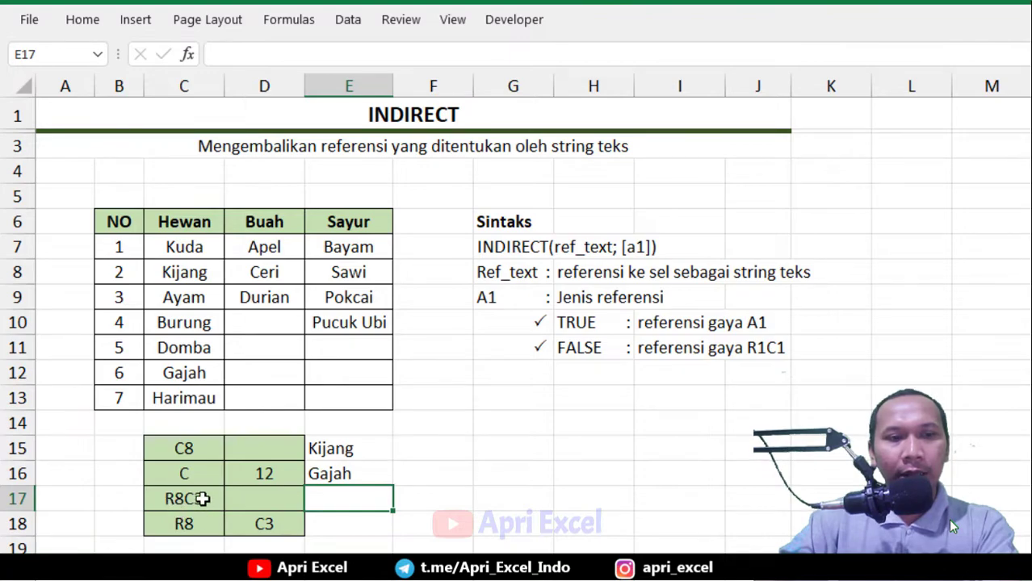
type("=in")
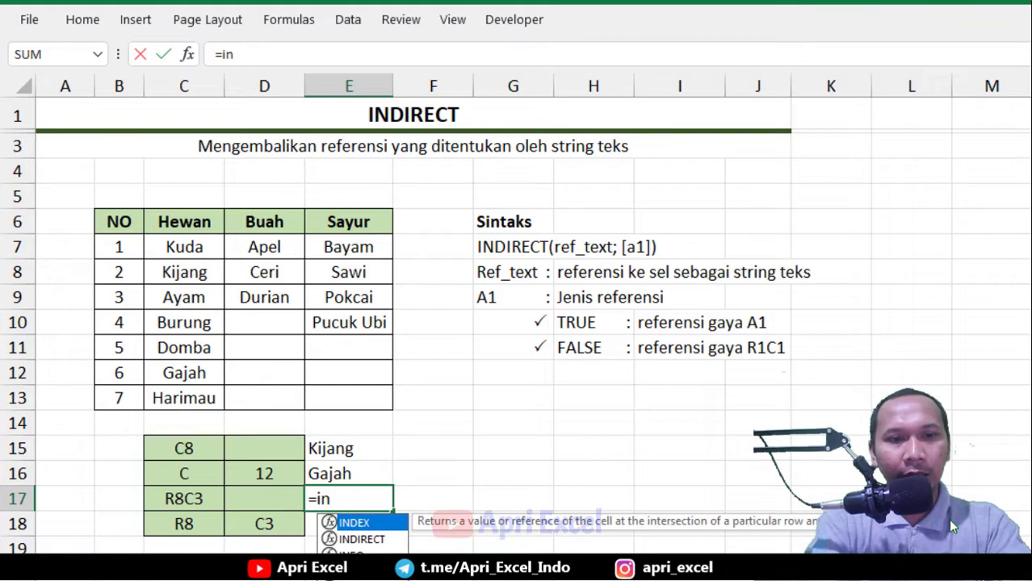
double_click(378, 541)
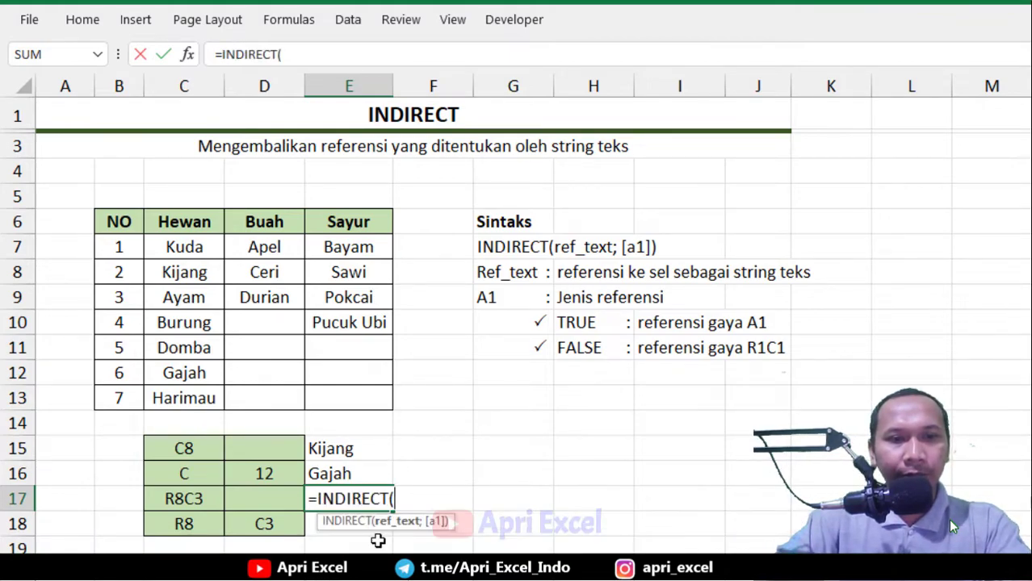
left_click(194, 498)
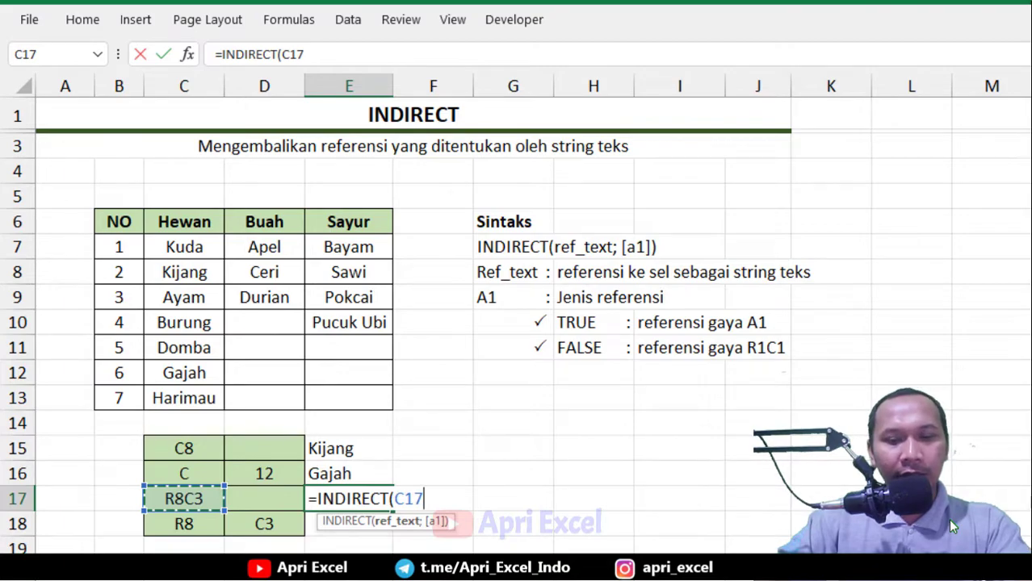
type(";")
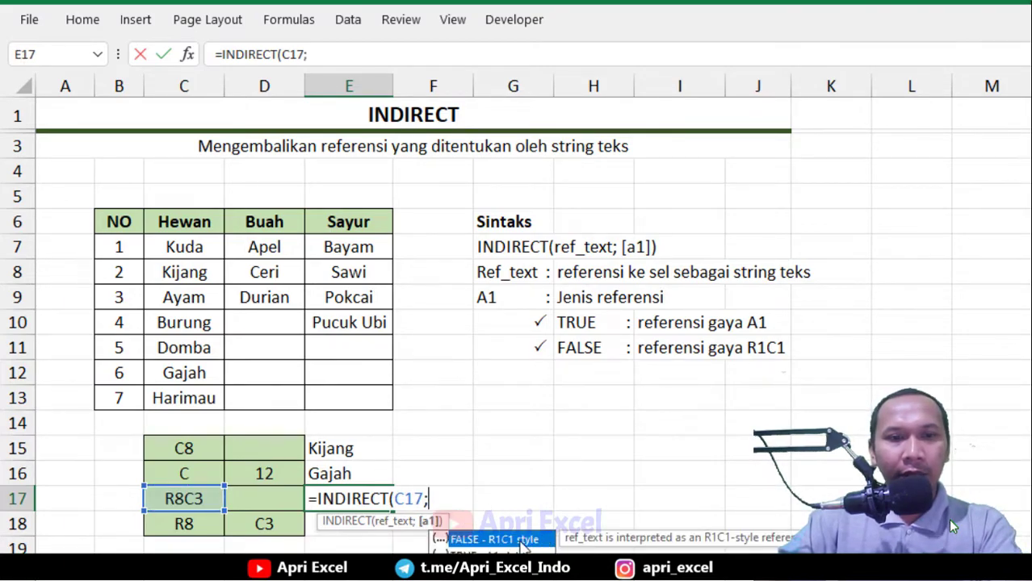
double_click(497, 539)
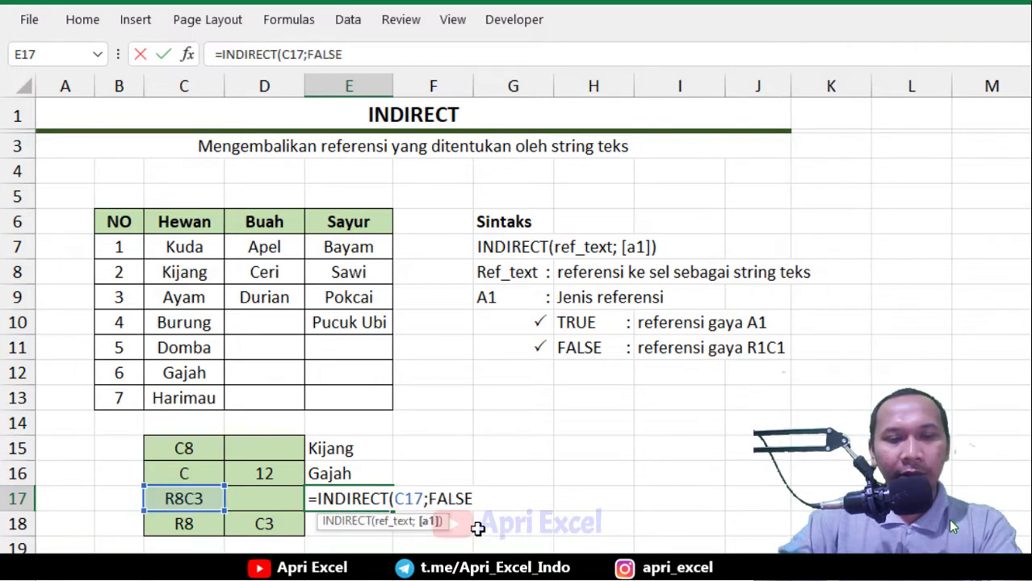
type(")")
key("Return")
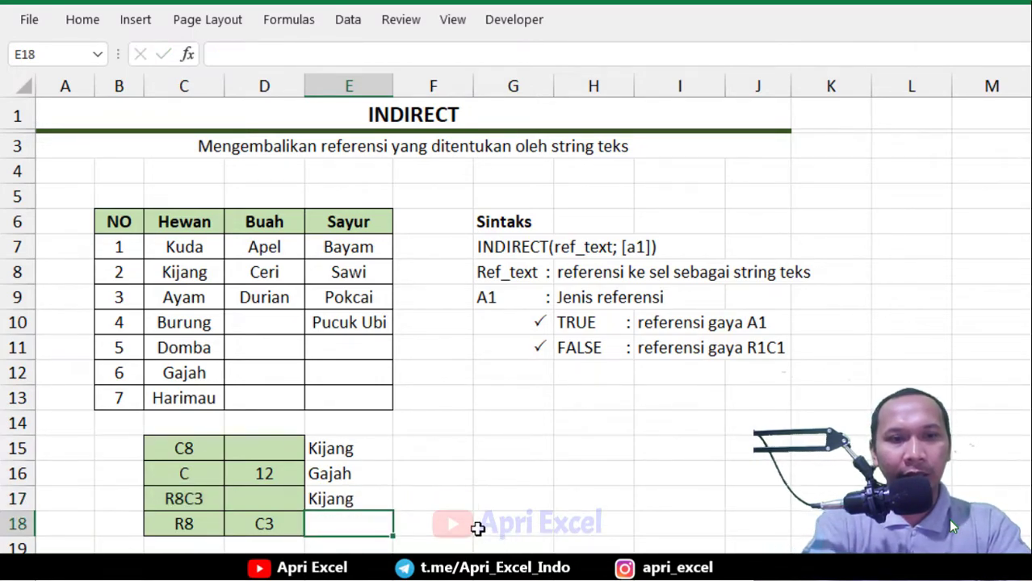
Remove the FALSE argument from E17's formula, leaving =INDIRECT(C17)
left_click(349, 494)
double_click(349, 494)
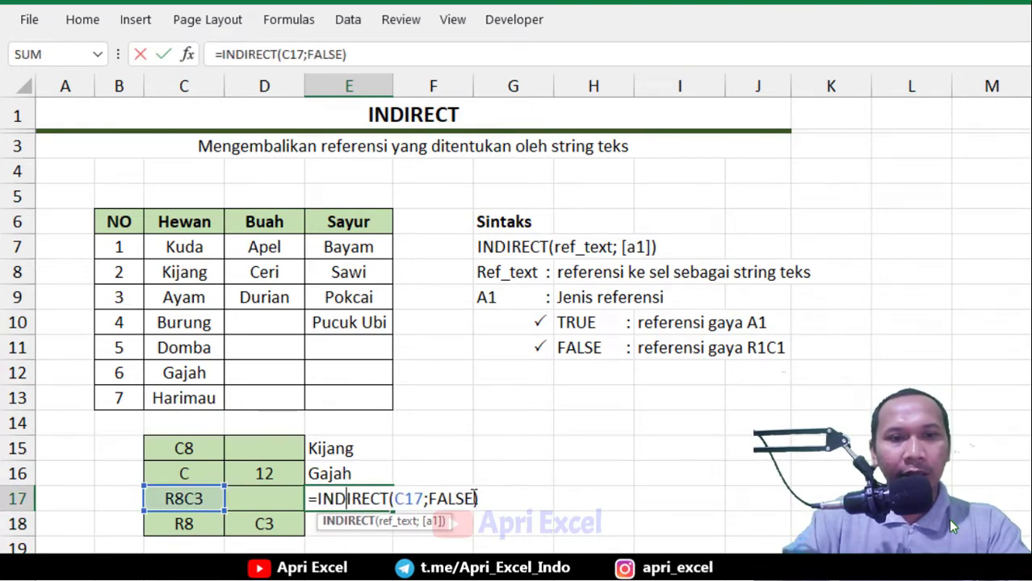
left_click_drag(476, 498, 430, 493)
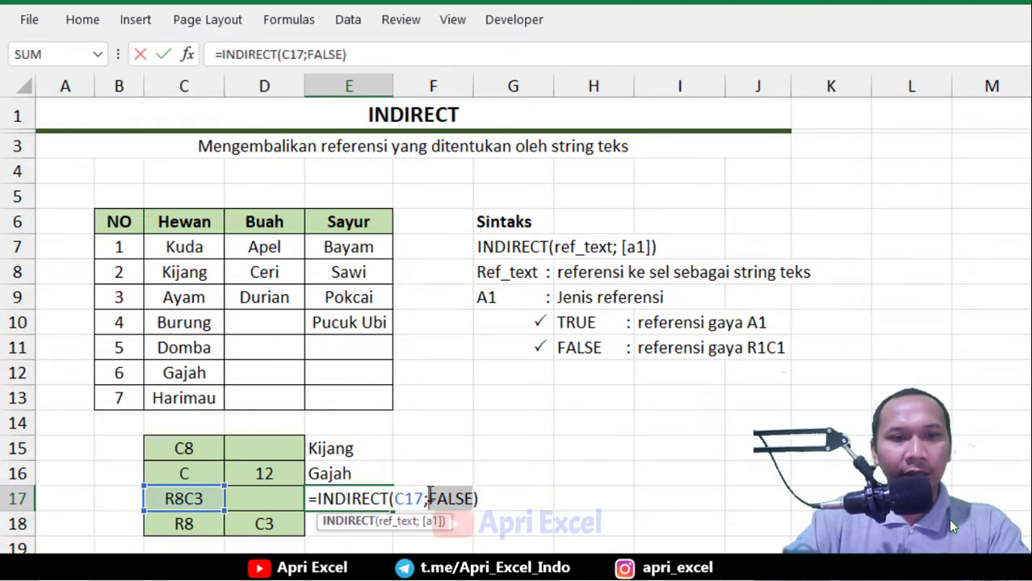
key("BackSpace")
key("BackSpace")
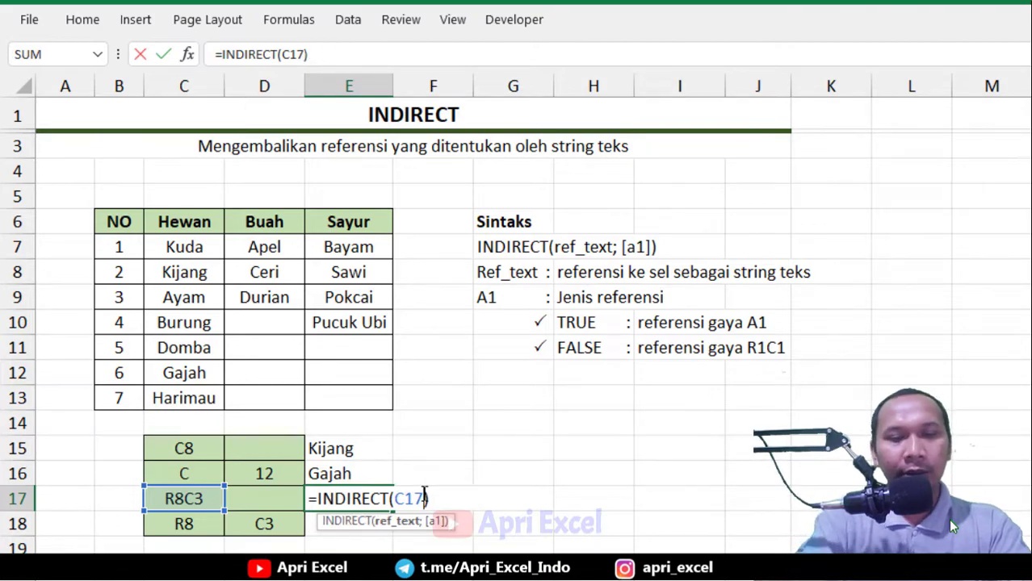
key("Return")
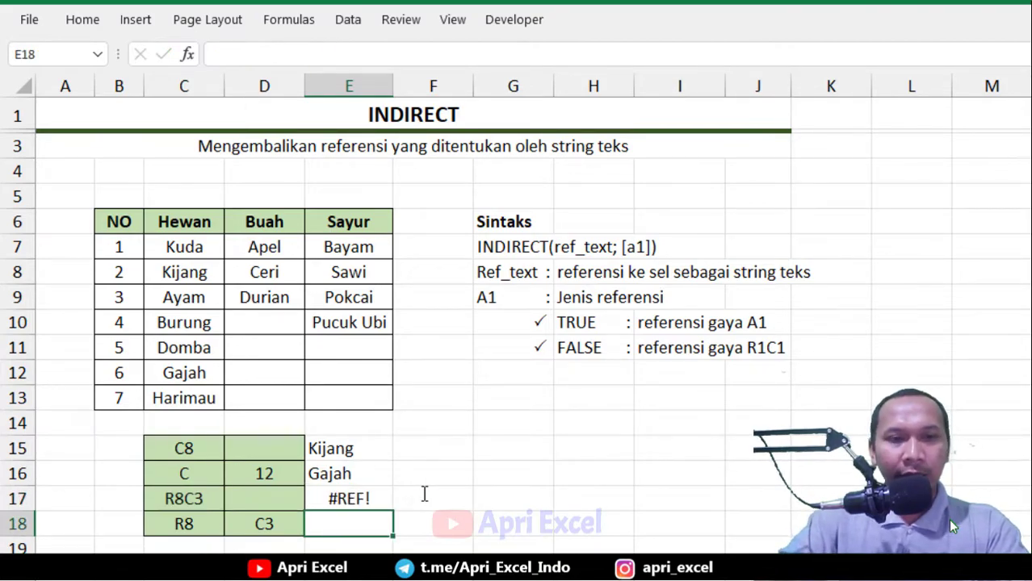
Undo the FALSE removal in E17 and fill its formula down into E18
key("ctrl+z")
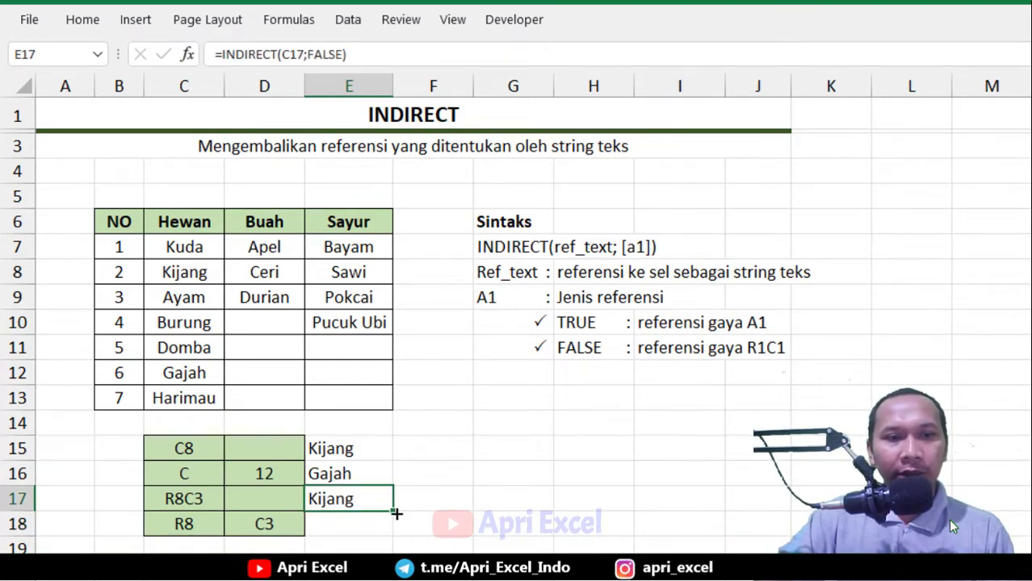
left_click_drag(396, 511, 392, 534)
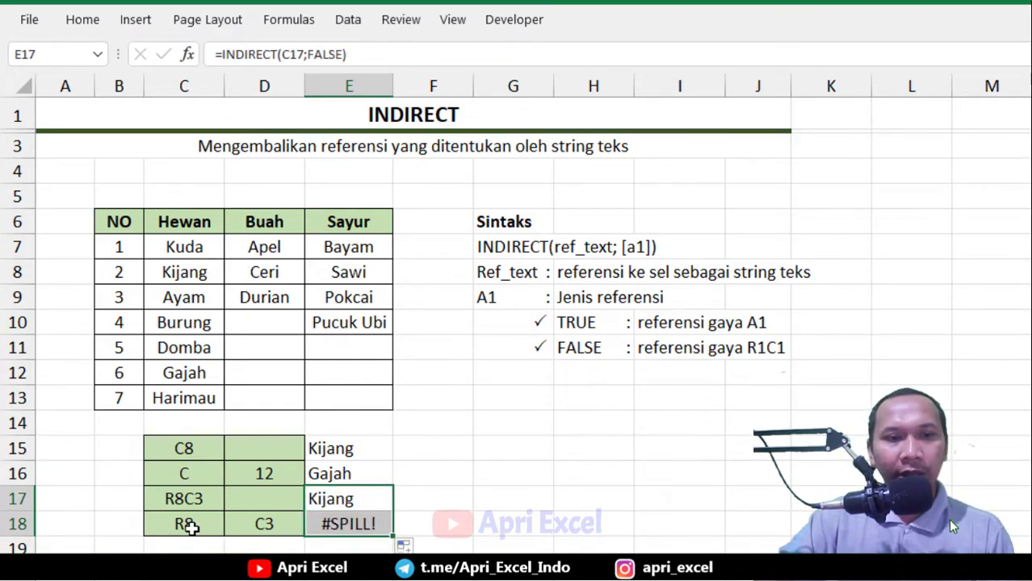
Edit E18's formula to =INDIRECT(C18&D18;FALSE) so it joins C18 and D18 as an R1C1 reference
left_click(193, 524)
left_click(349, 523)
double_click(347, 523)
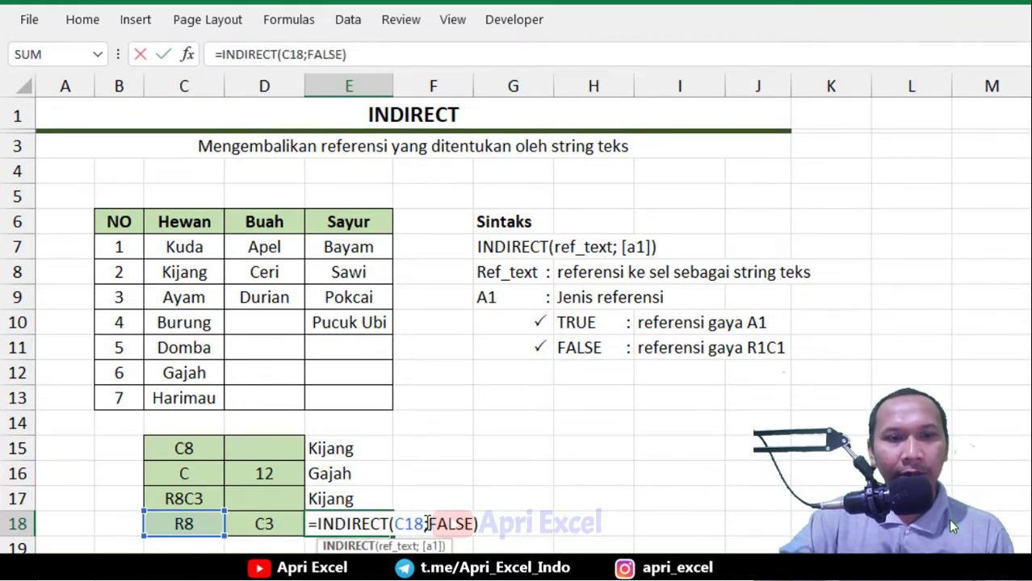
left_click_drag(423, 523, 404, 523)
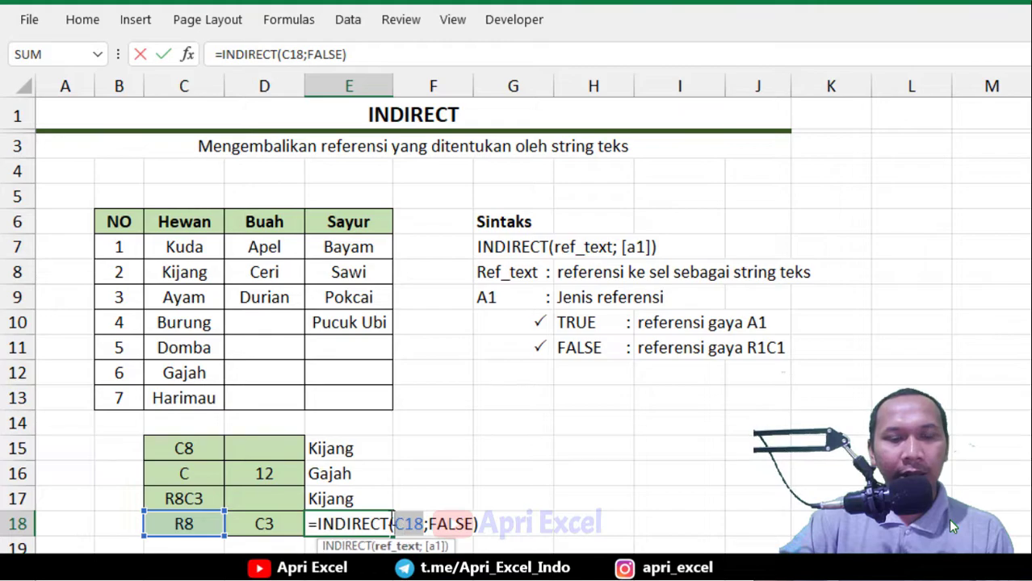
left_click(197, 529)
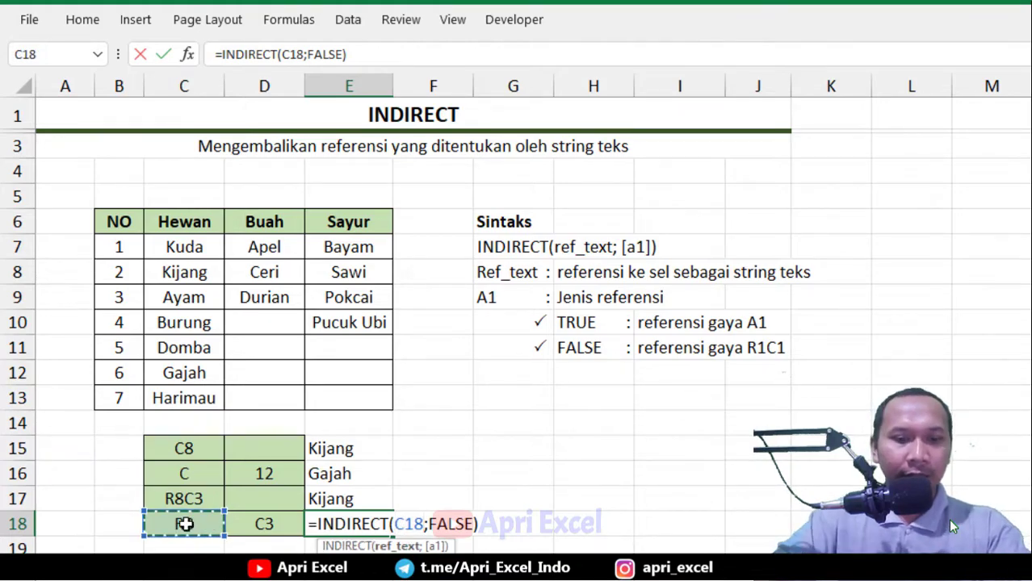
type("&")
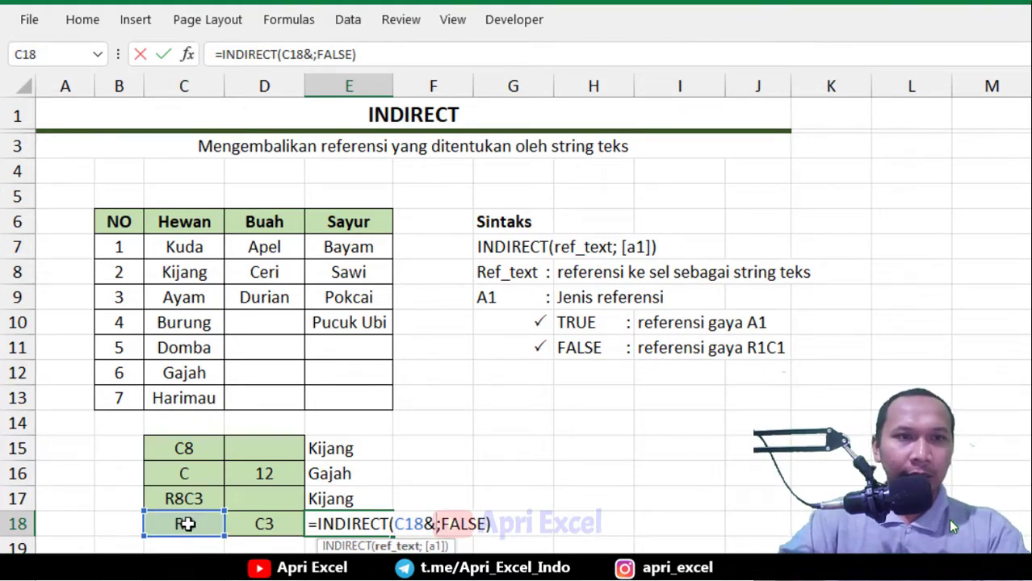
left_click(268, 522)
key("Return")
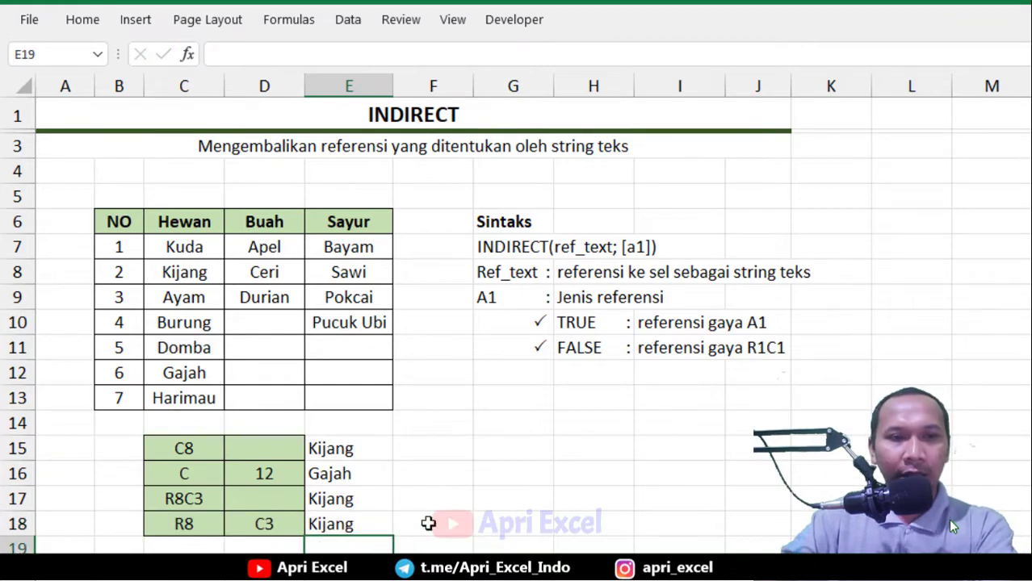
Change D18 to C5
left_click(330, 528)
left_click(271, 517)
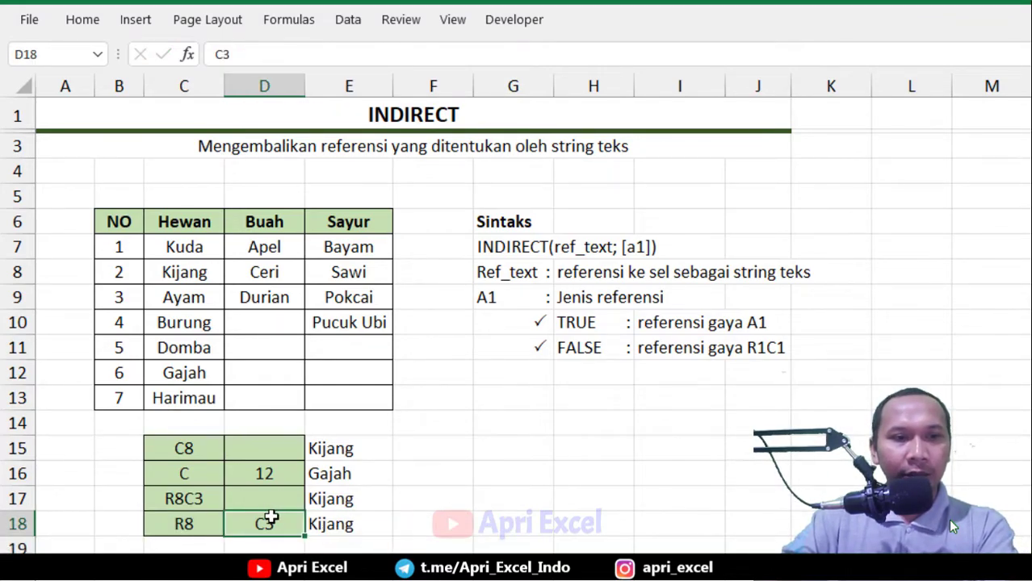
left_click(338, 269)
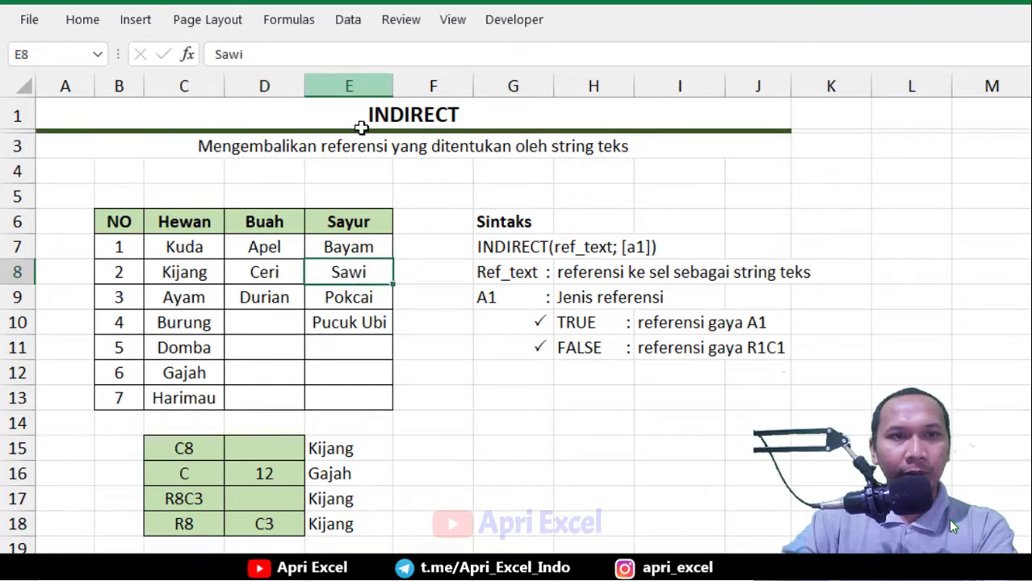
double_click(270, 524)
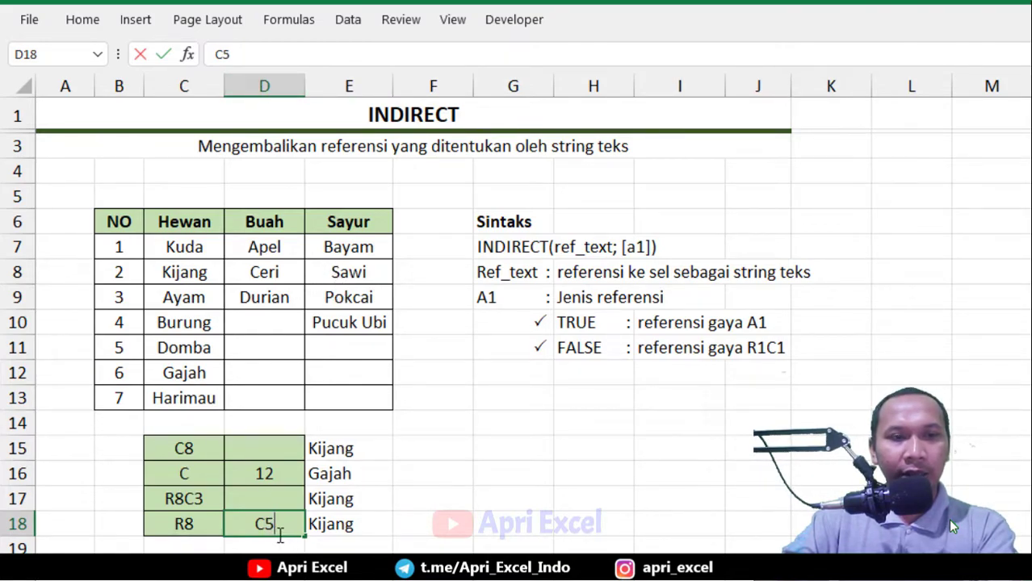
key("Return")
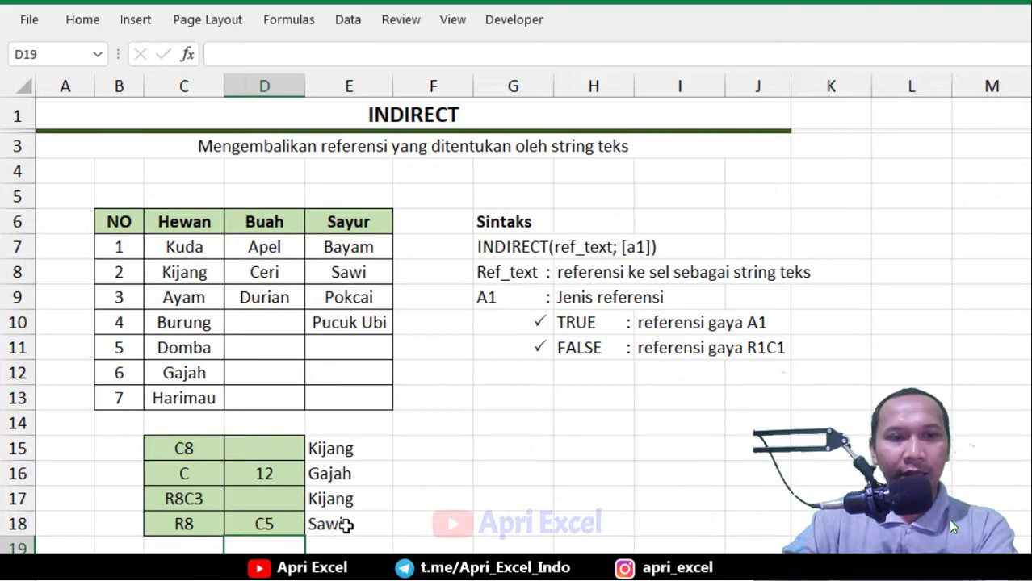
Browse sheets 1, 2 and 3 to check what each holds in A1, then return to the Indirect sheet
left_click(345, 525)
left_click(331, 275)
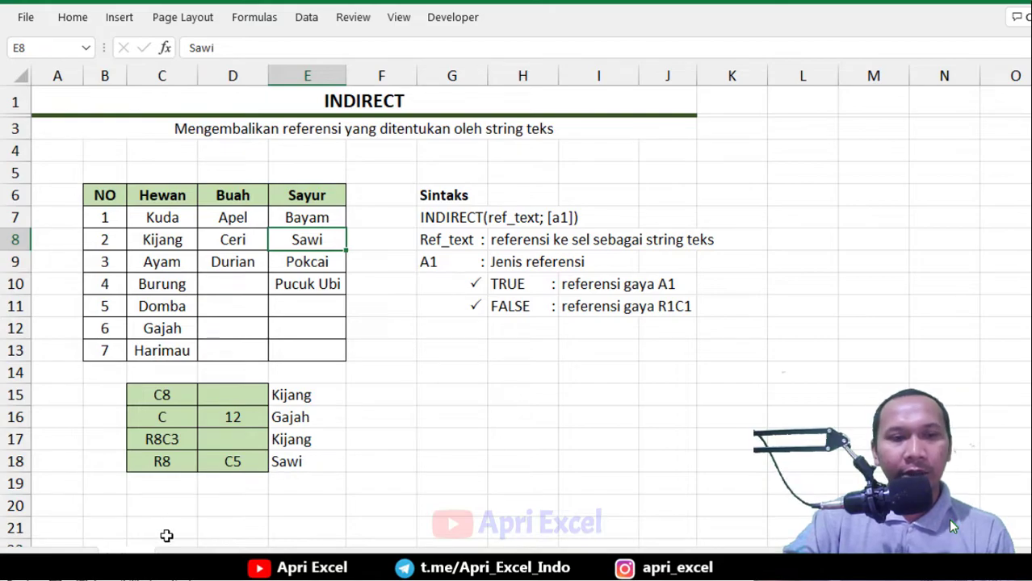
key("ctrl+Page_Down")
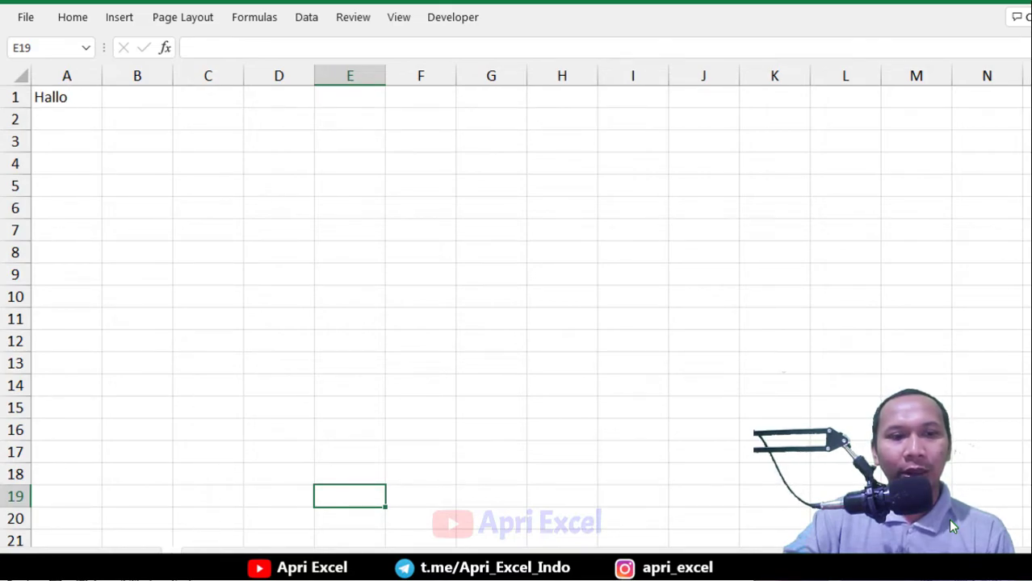
key("ctrl+Page_Down")
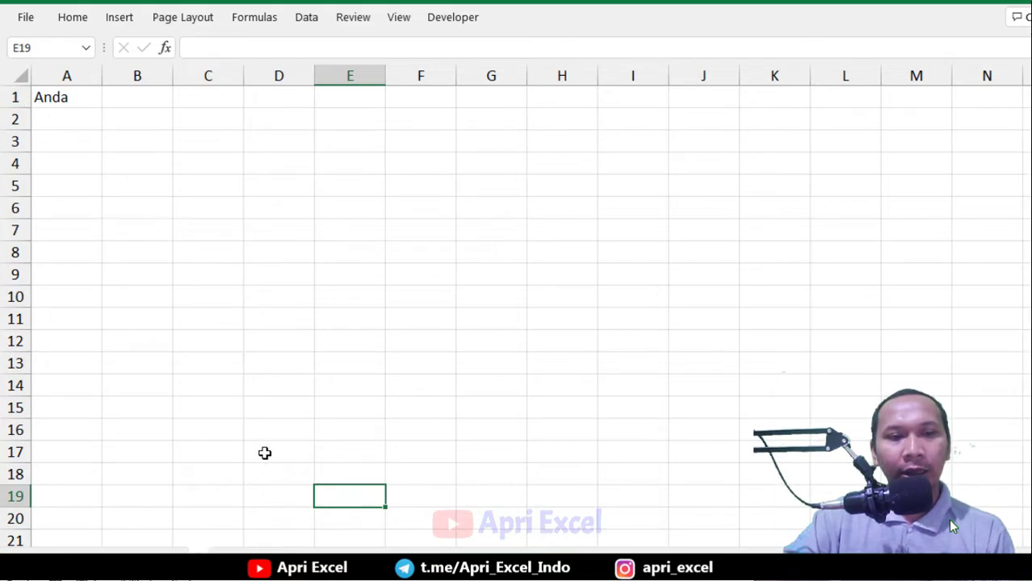
key("ctrl+Page_Down")
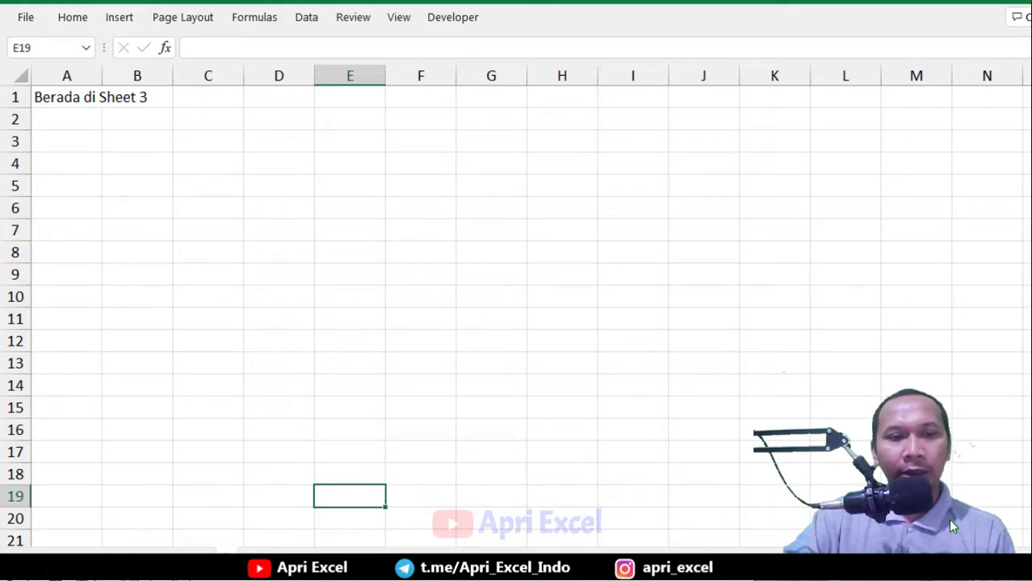
left_click(123, 560)
Enter a label in G15 showing the cross-sheet reference ='1'!A1 to cell A1 of sheet 1
left_click(443, 393)
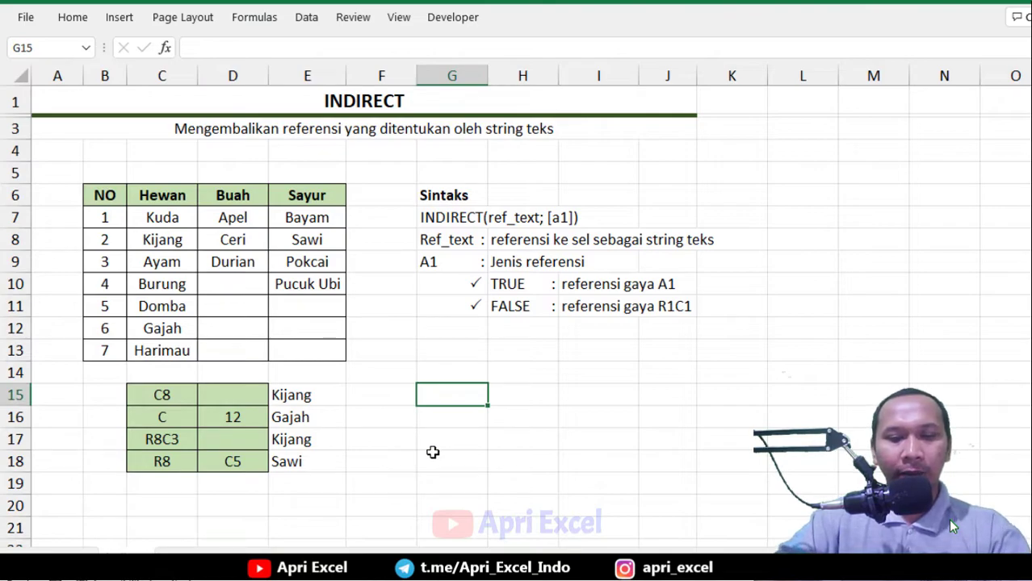
type("=")
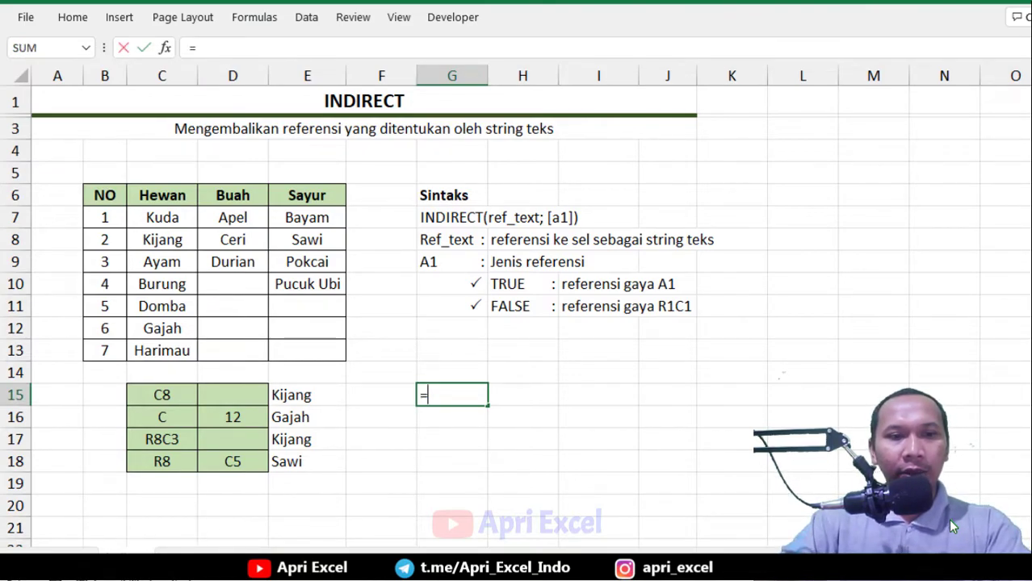
key("ctrl+Page_Down")
left_click(76, 97)
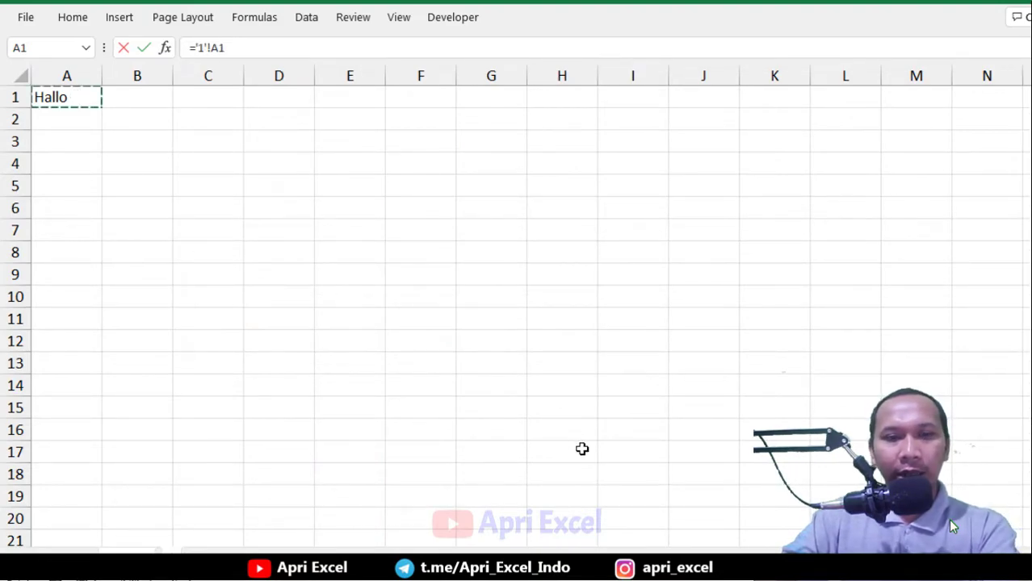
key("Return")
left_click(455, 395)
double_click(455, 395)
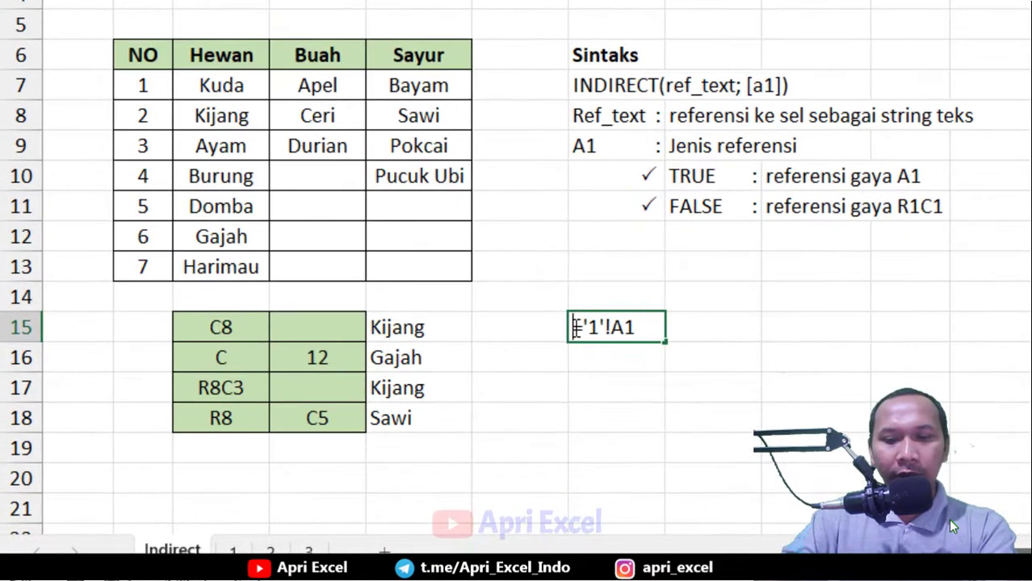
key("Return")
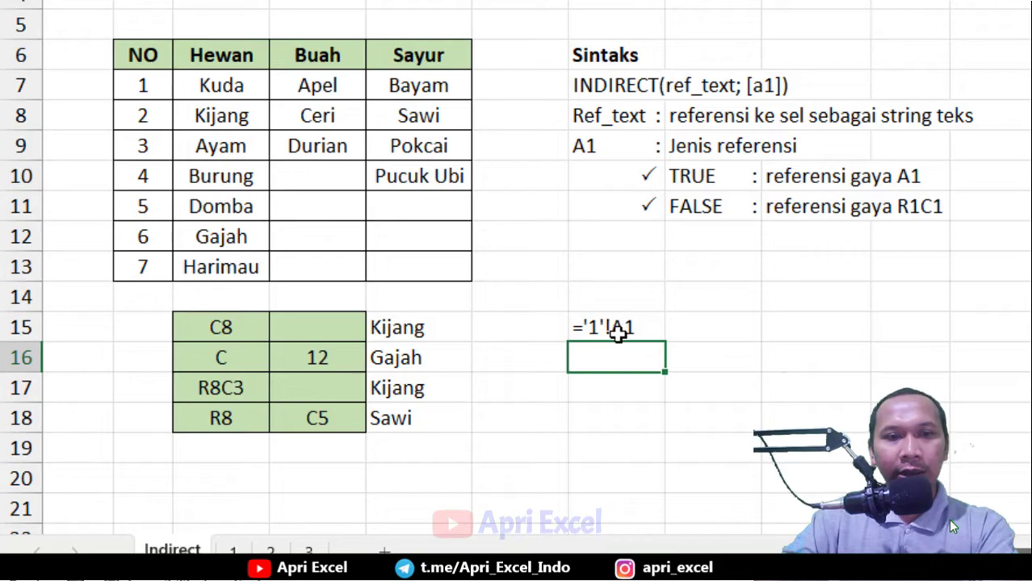
Enter =INDIRECT("'"&H15&"'!A1") in G17 to build a sheet reference from H15's value
left_click(620, 392)
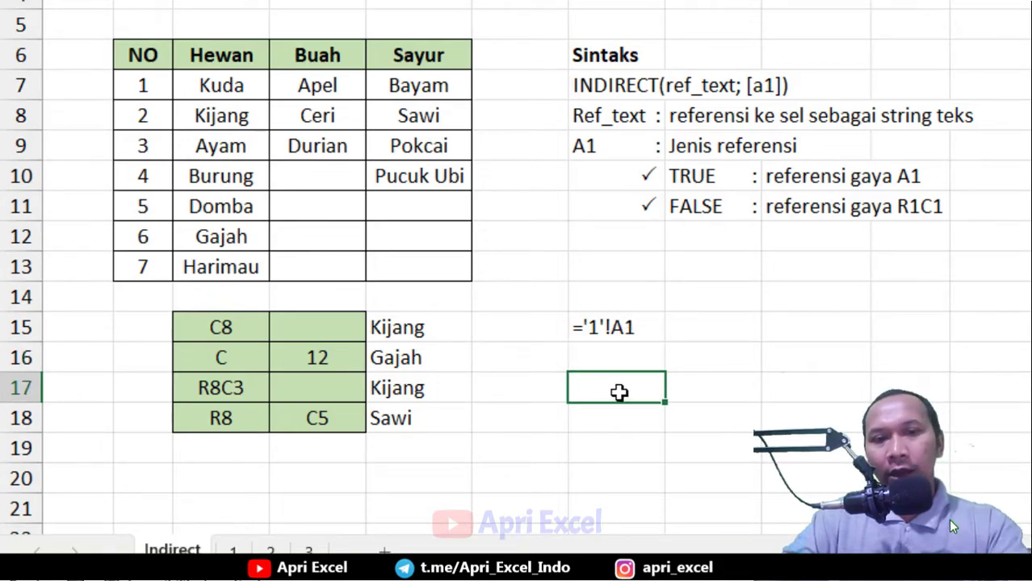
type("=IN")
double_click(633, 436)
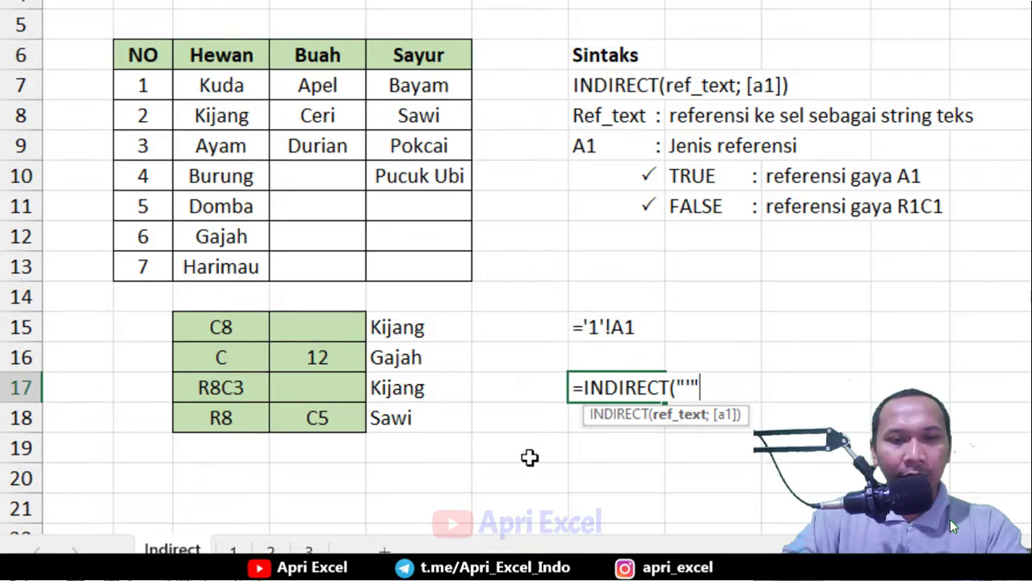
type("&")
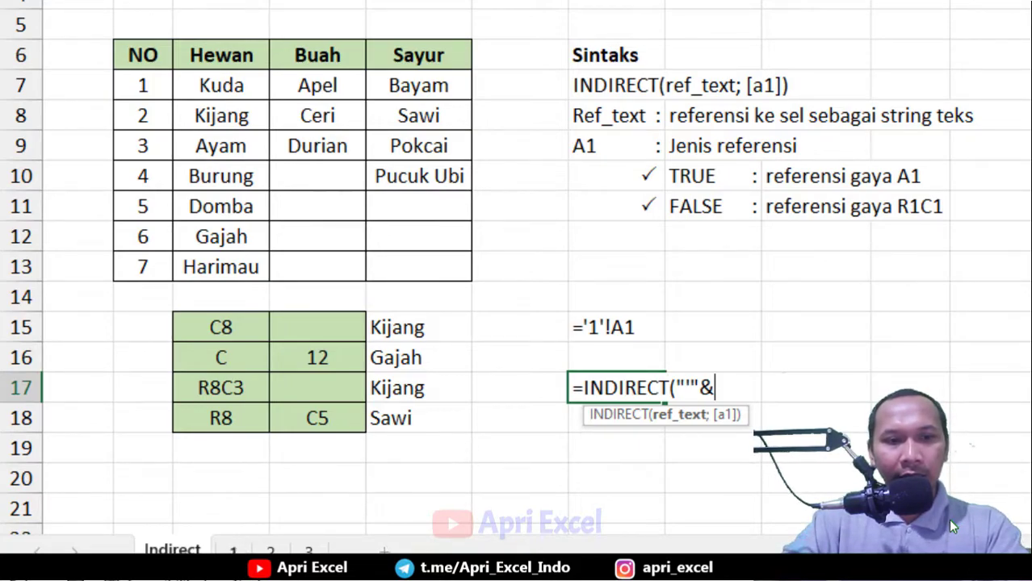
left_click(710, 324)
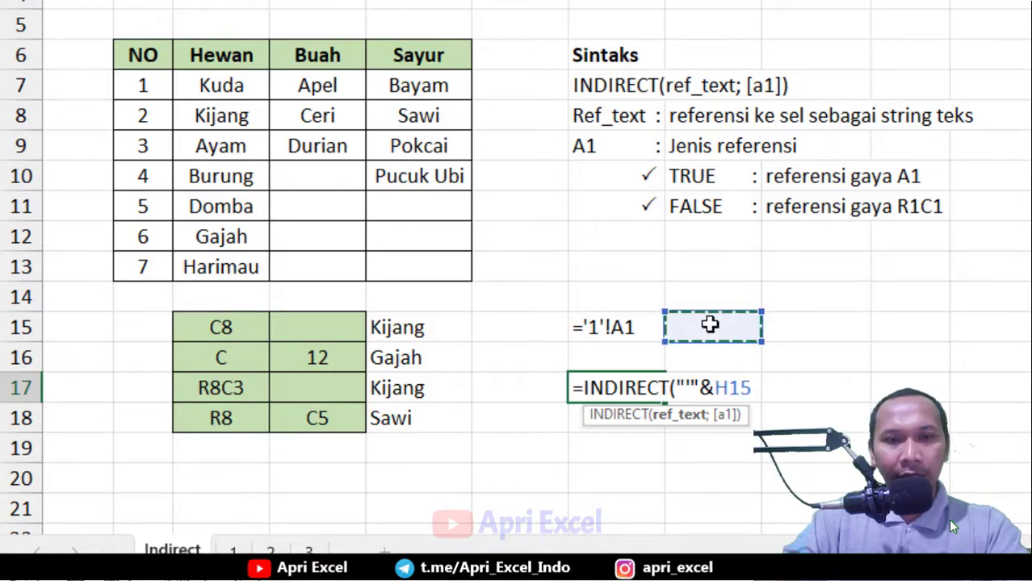
type("&")
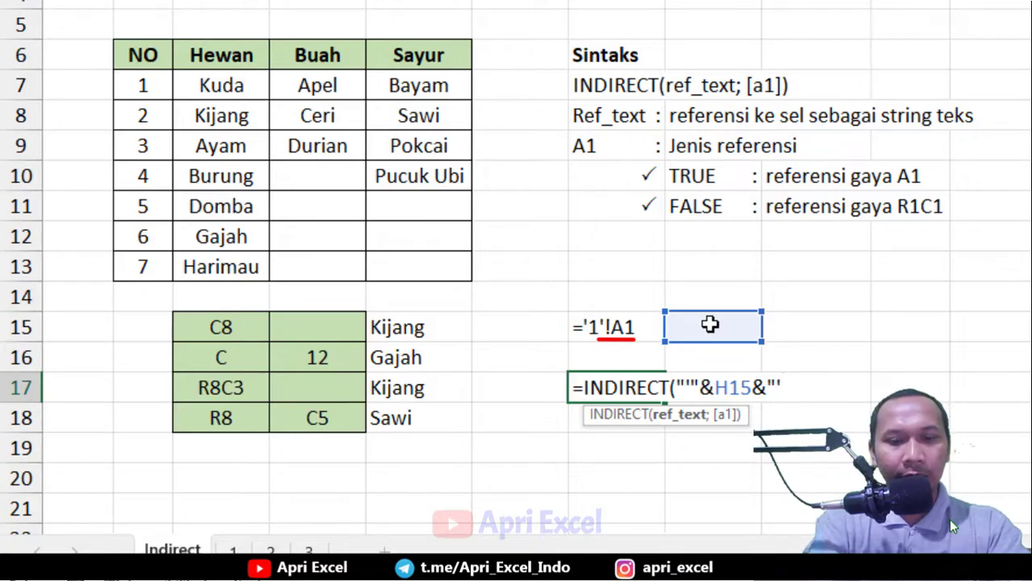
type("!A1")
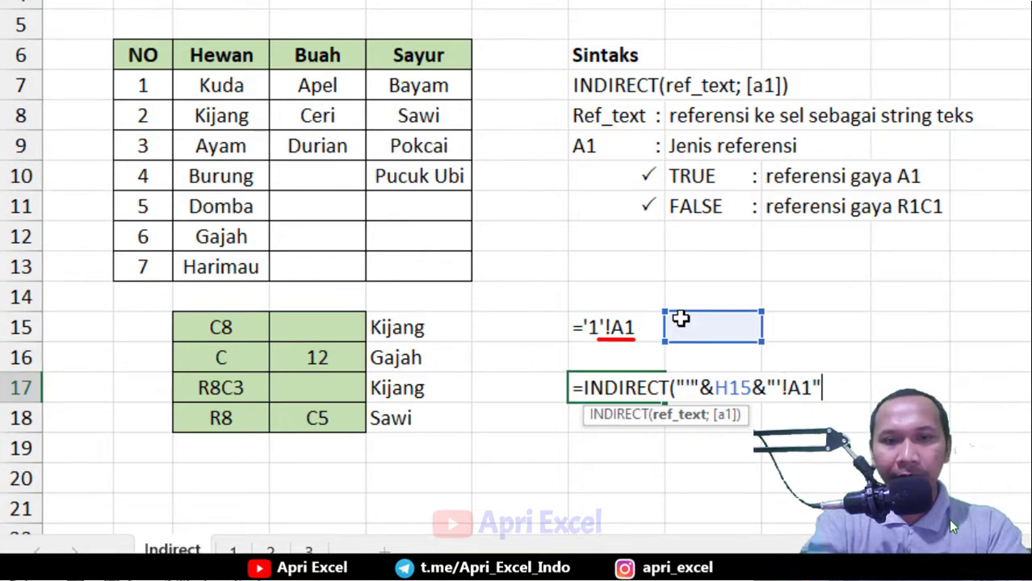
type("\")")
key("Return")
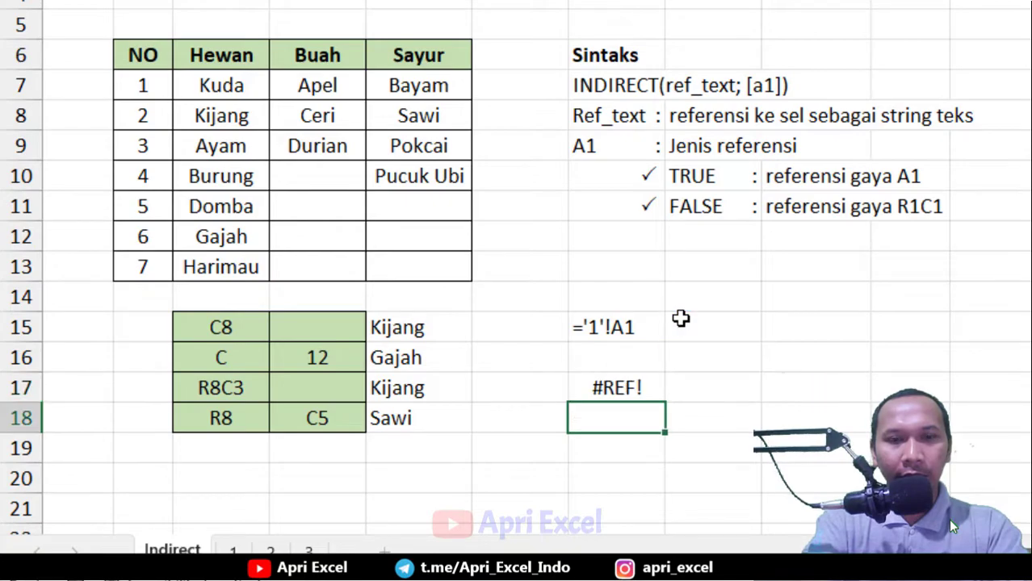
Enter 1 in H15 as the sheet number
key("Up")
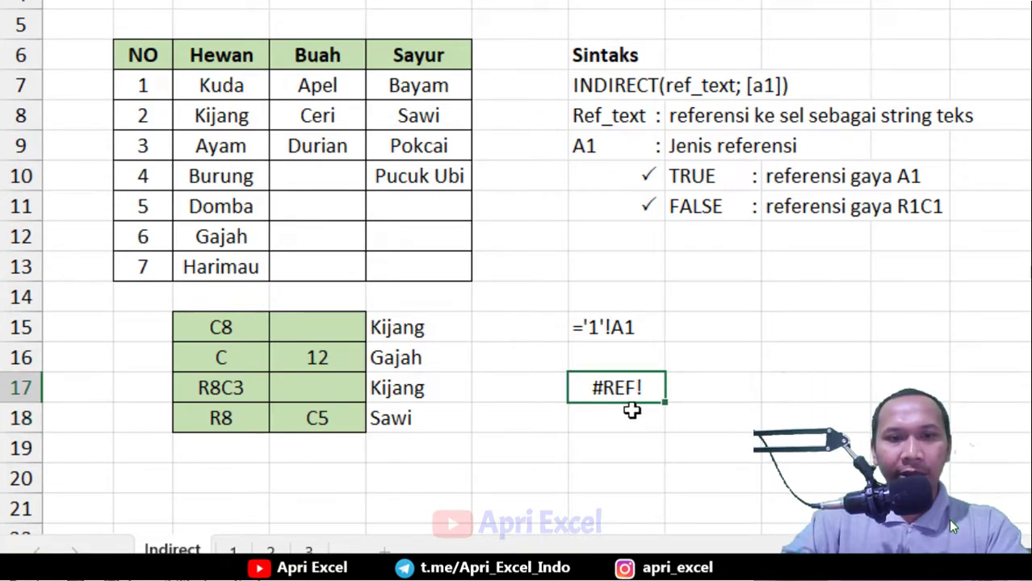
left_click(691, 325)
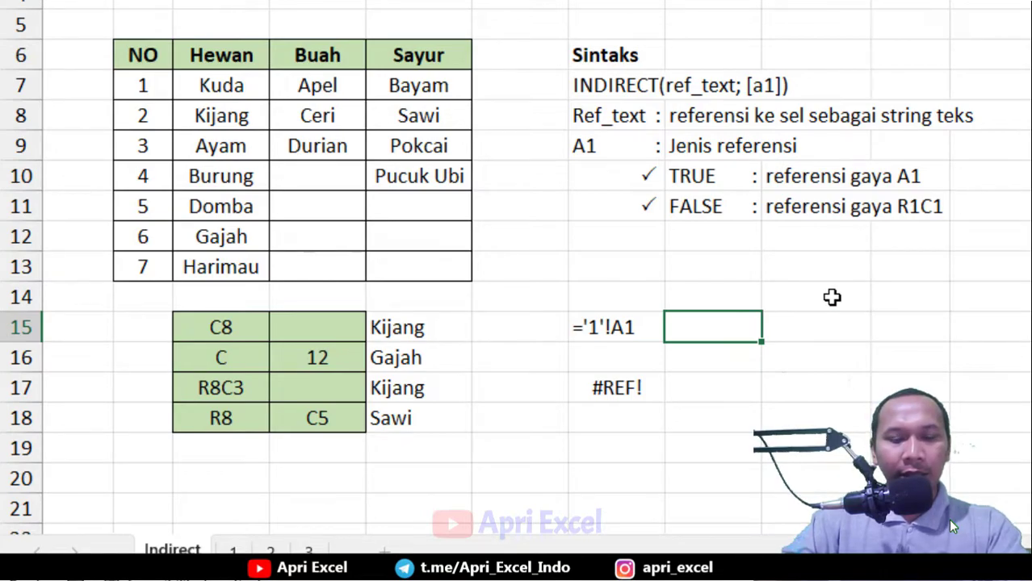
type("1")
left_click(879, 288)
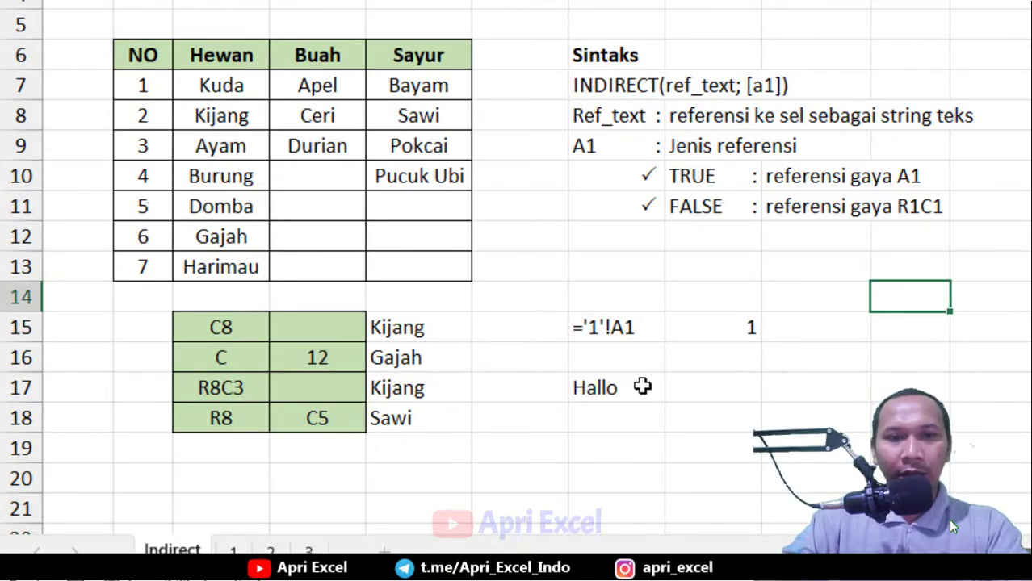
Change H15 to 2 and compare G17 with cell A1 on sheet 2
left_click(731, 328)
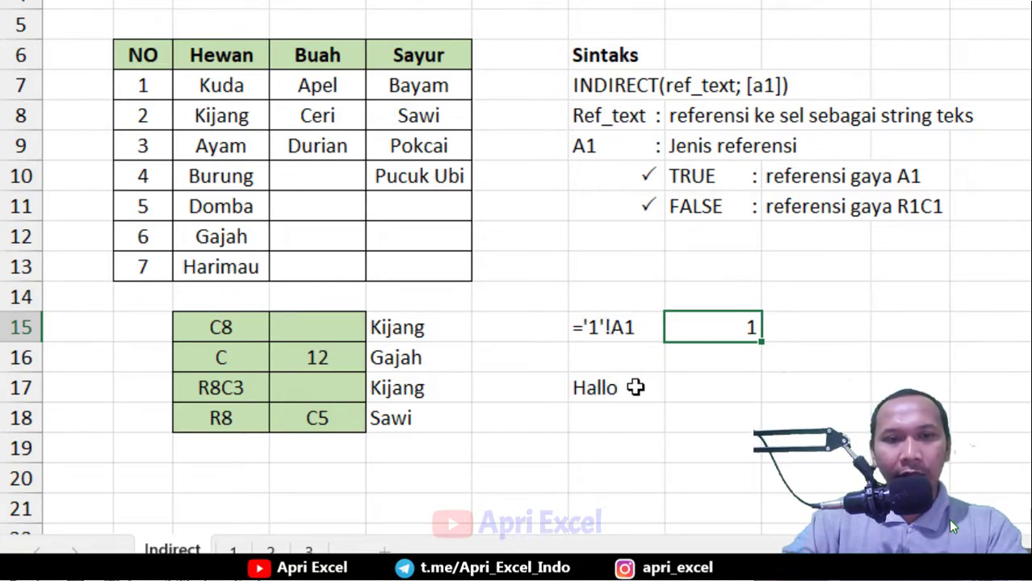
type("2")
left_click(714, 389)
left_click(604, 396)
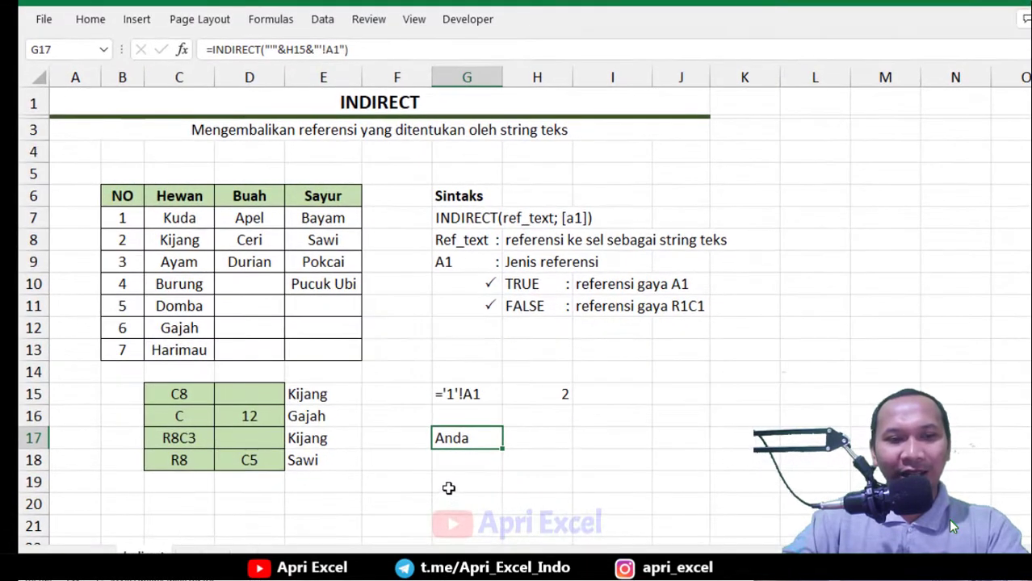
left_click(214, 557)
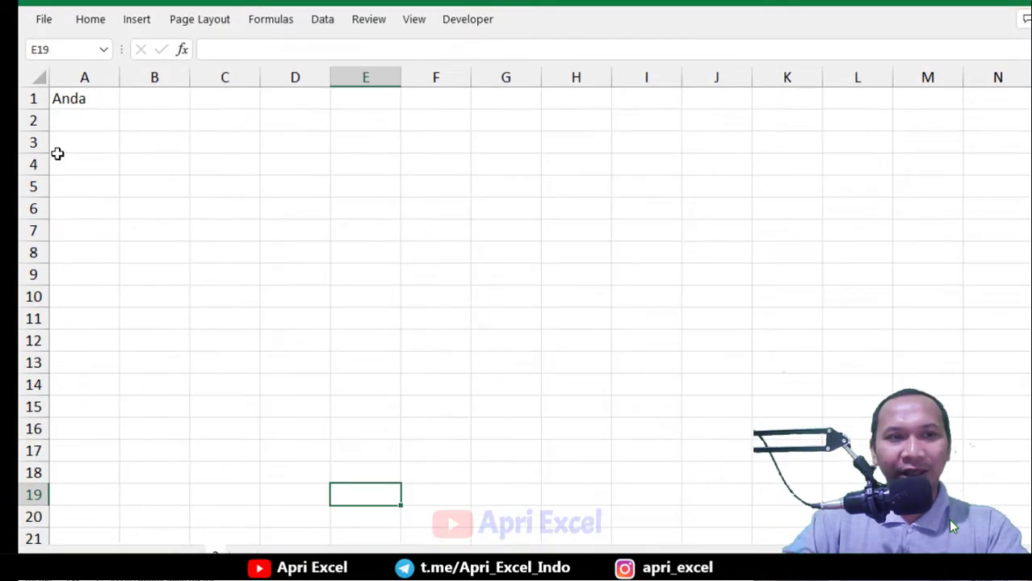
left_click(145, 556)
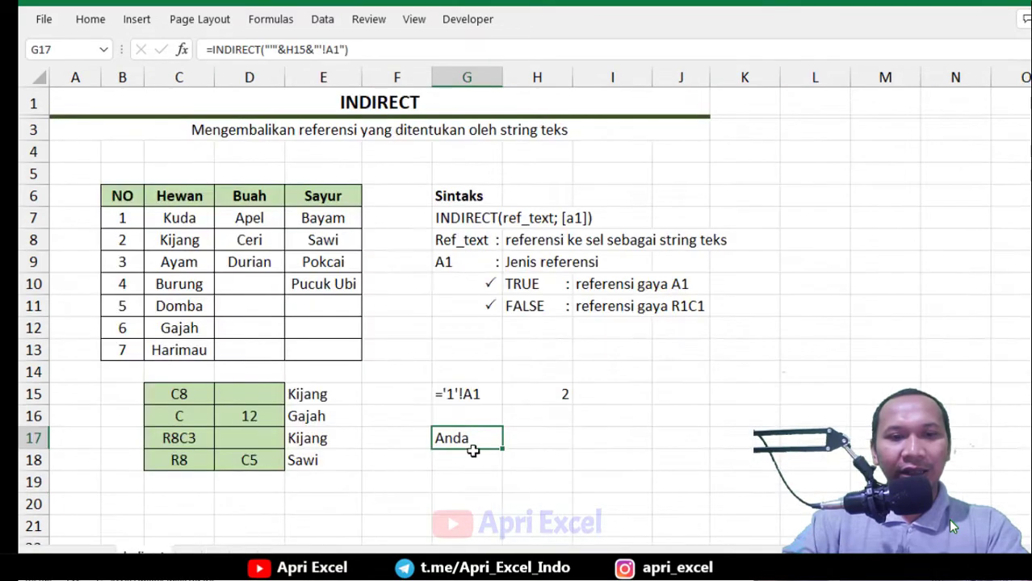
Change H15 to 3 and compare G17's result with cell A1 on sheet 3
left_click(557, 390)
type("3")
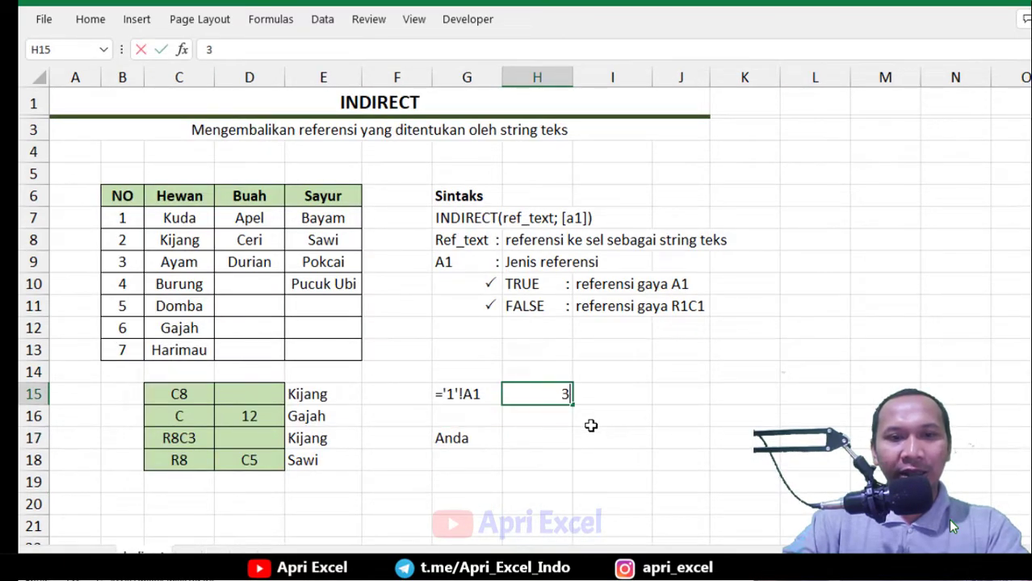
left_click(591, 419)
left_click(468, 439)
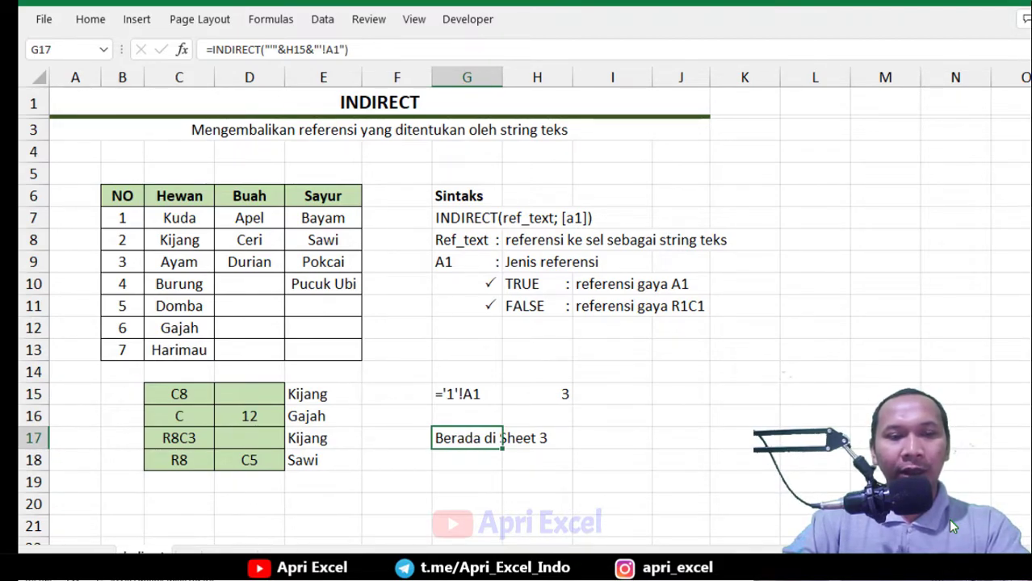
key("ctrl+Page_Down")
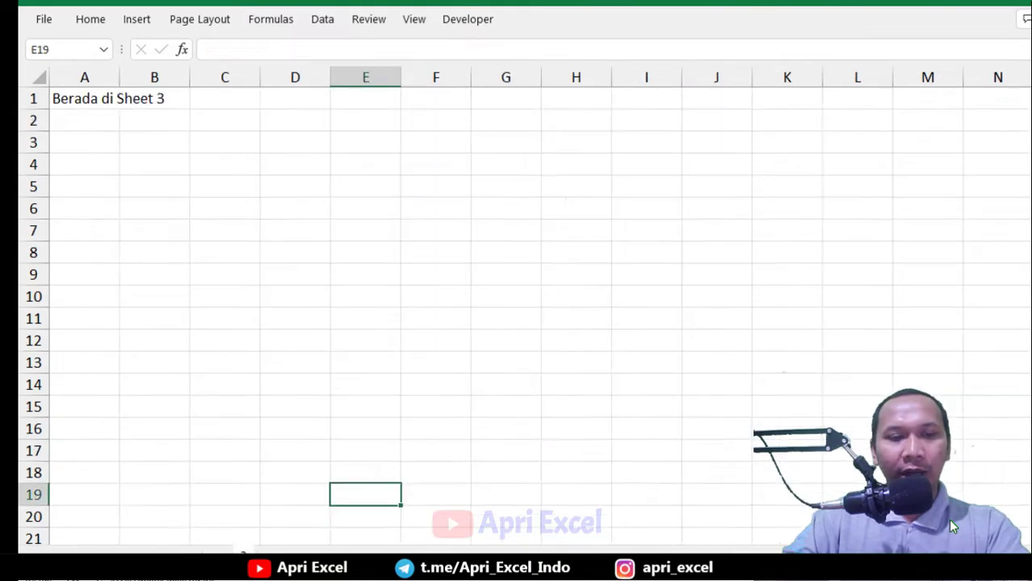
key("ctrl+Page_Up")
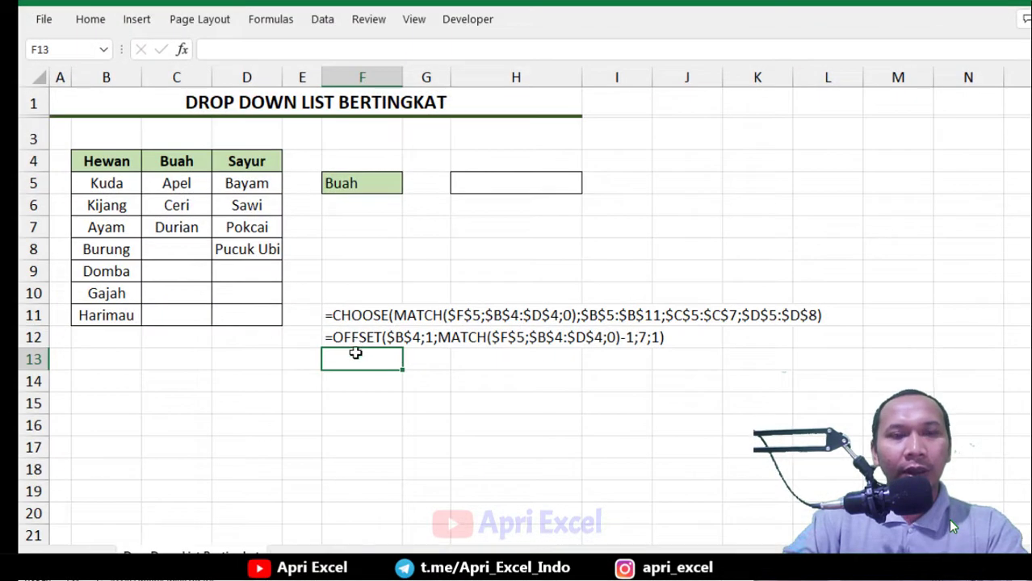
On the DropDownList Bertingkat sheet, define the name Hewan for the range B4:B11
left_click(341, 260)
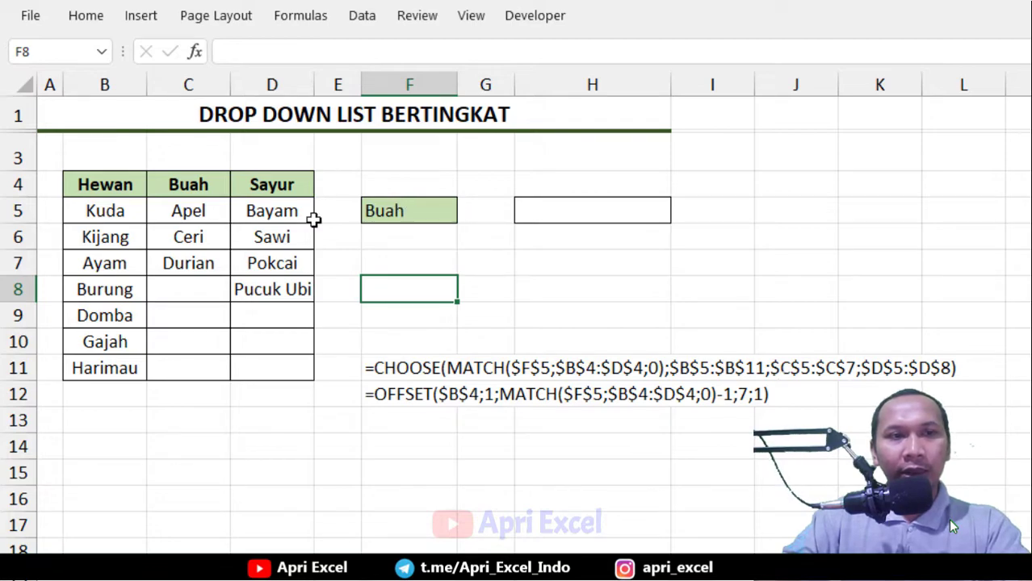
left_click_drag(111, 186, 108, 367)
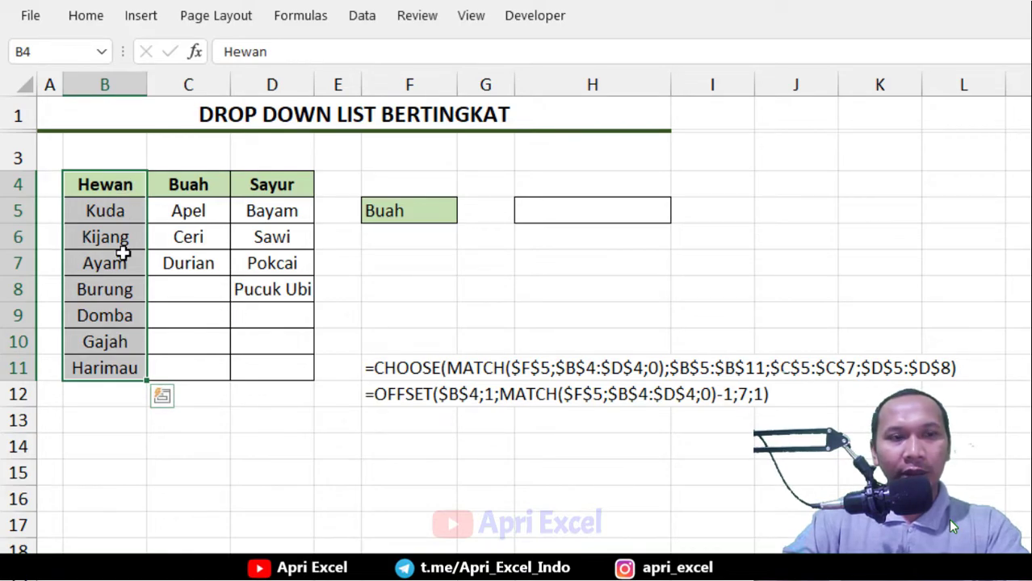
left_click(322, 19)
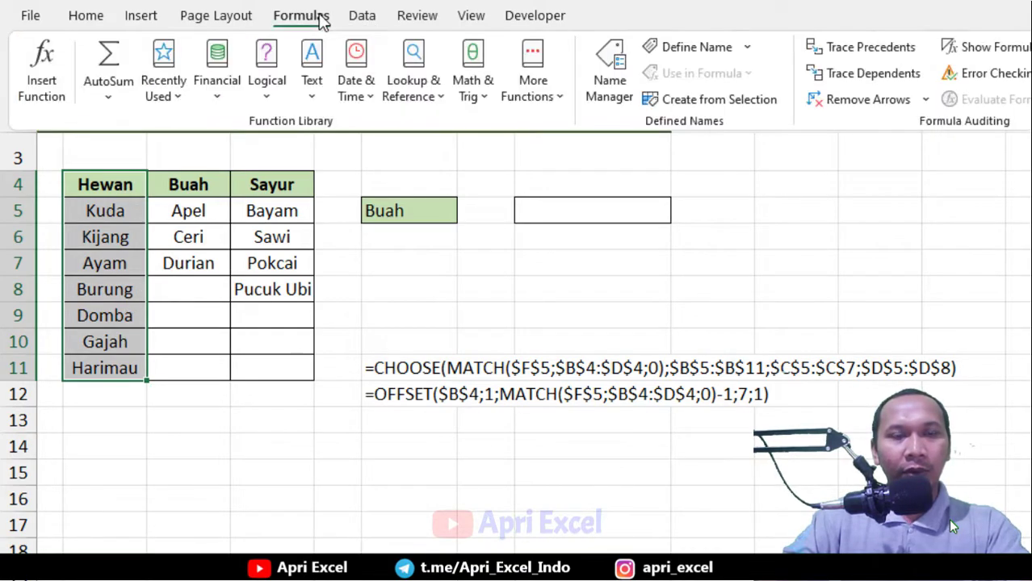
left_click(693, 49)
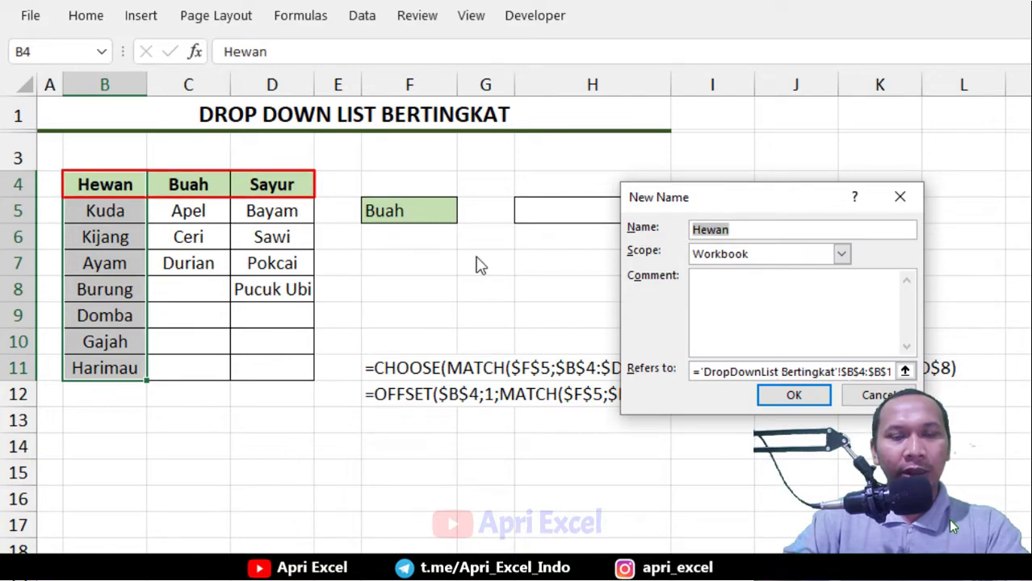
left_click(804, 395)
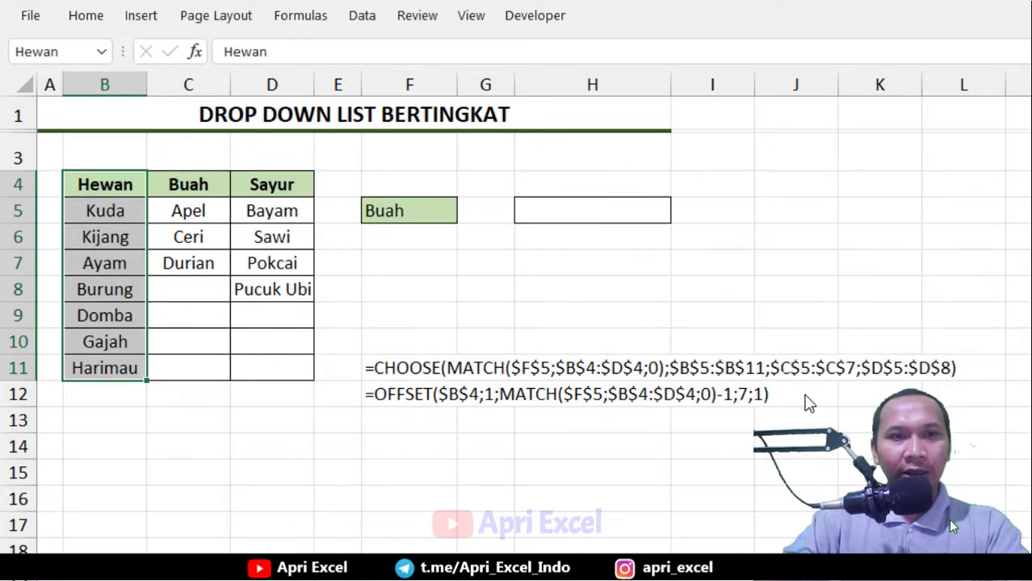
Define the name Buah for the range C4:C7
left_click_drag(208, 183, 199, 261)
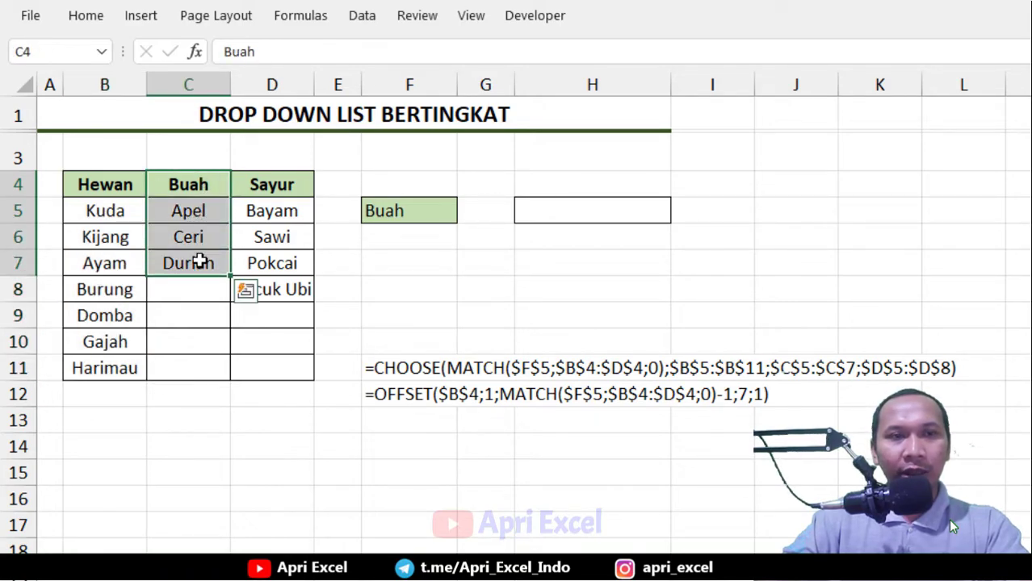
left_click(304, 18)
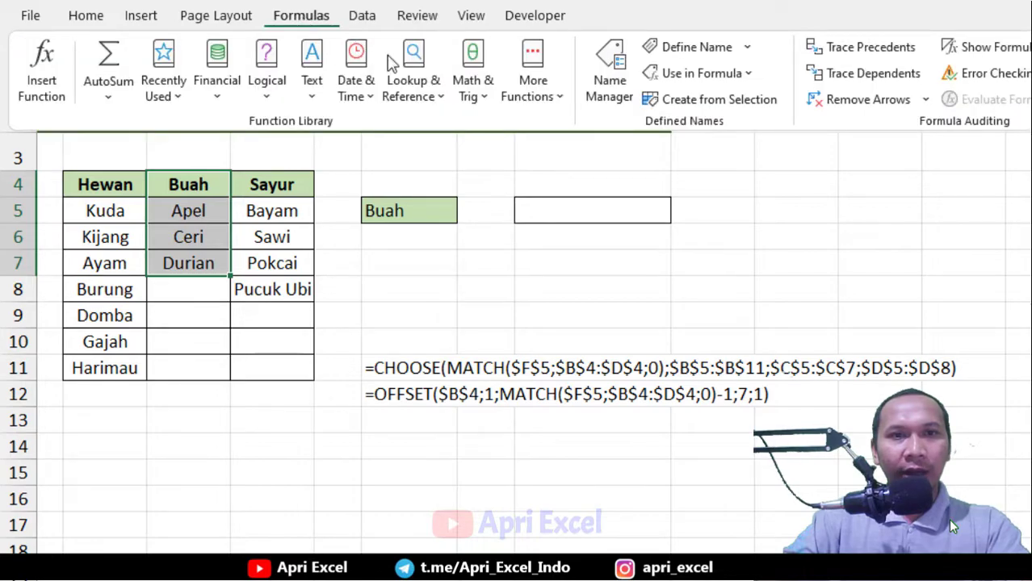
left_click(685, 48)
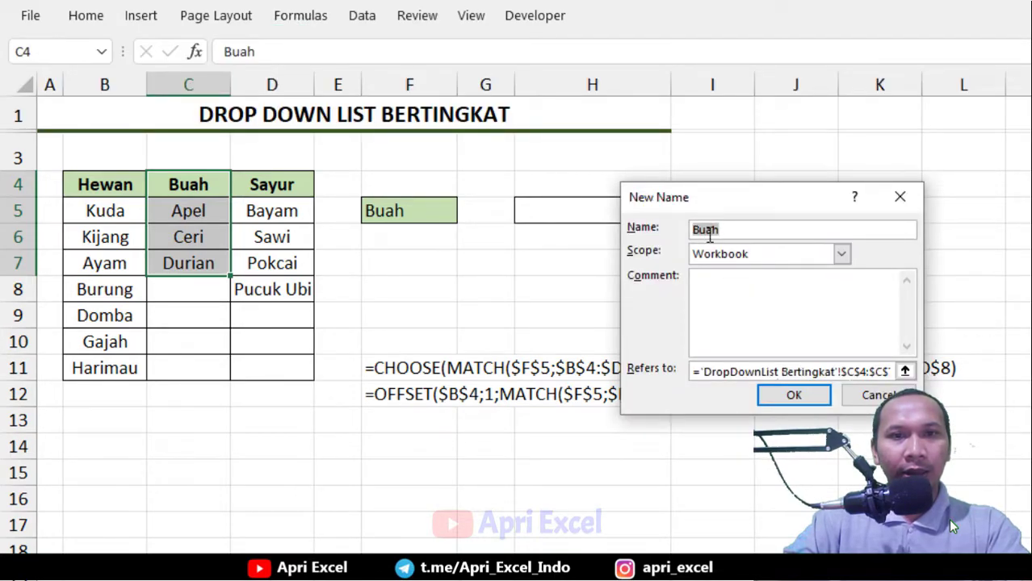
left_click(791, 394)
Define the name Sayur for the range D4:D8
left_click_drag(272, 184, 271, 289)
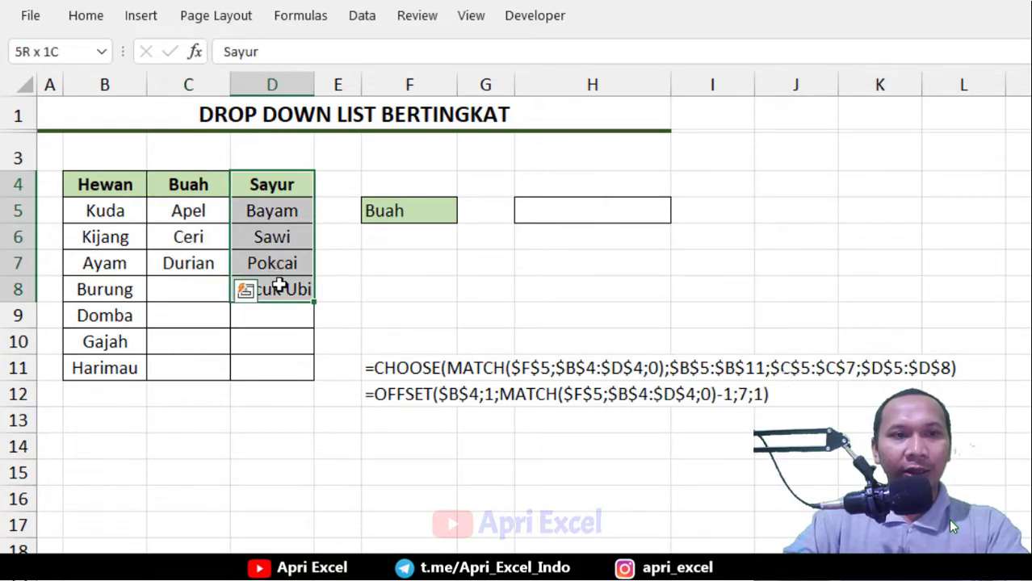
left_click(298, 24)
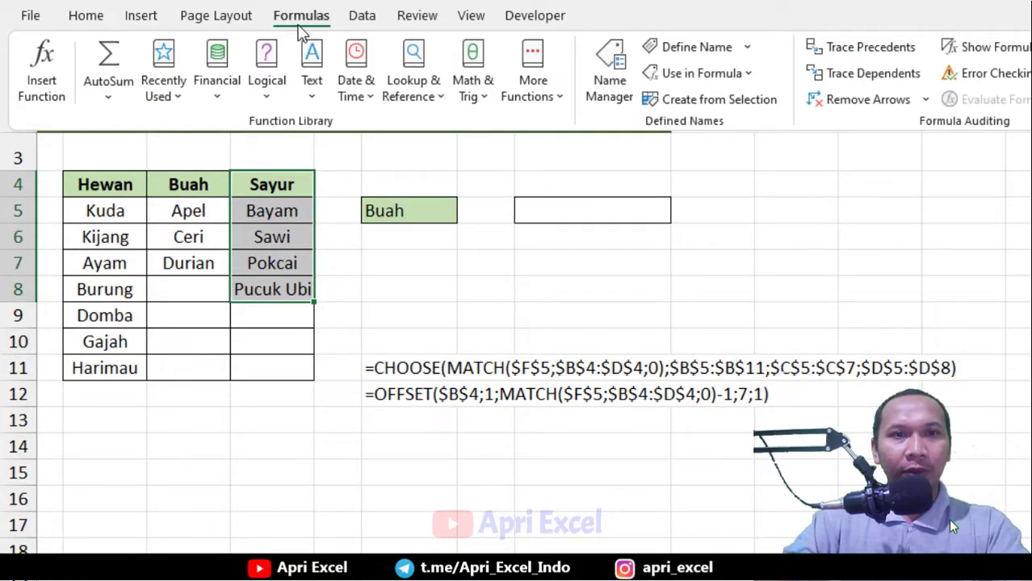
left_click(701, 51)
left_click(792, 394)
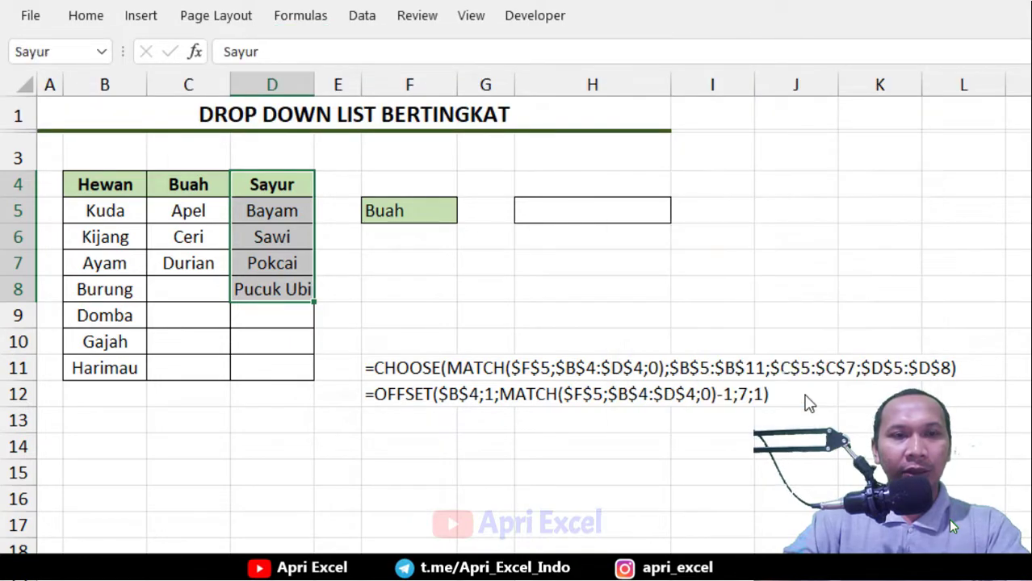
Enter =INDIRECT(F5) in H5 to return the named range matching F5's selection
left_click(539, 213)
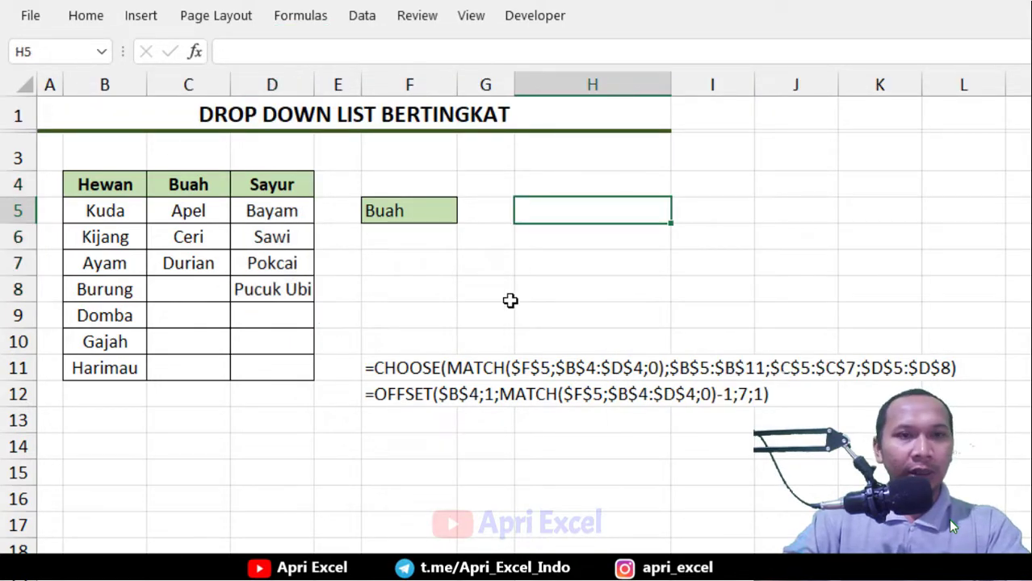
type("=INI")
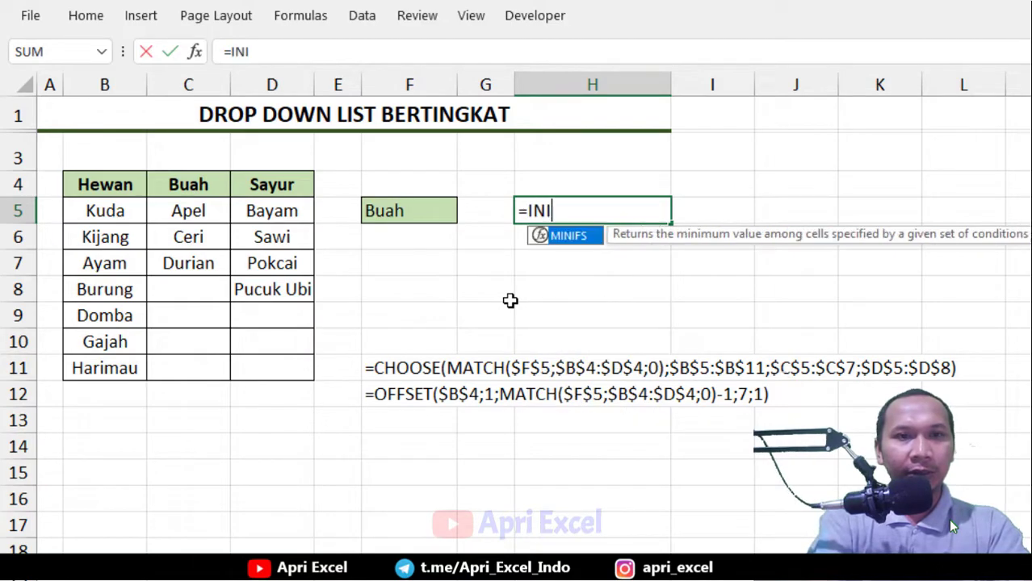
key("BackSpace")
type("DIRE")
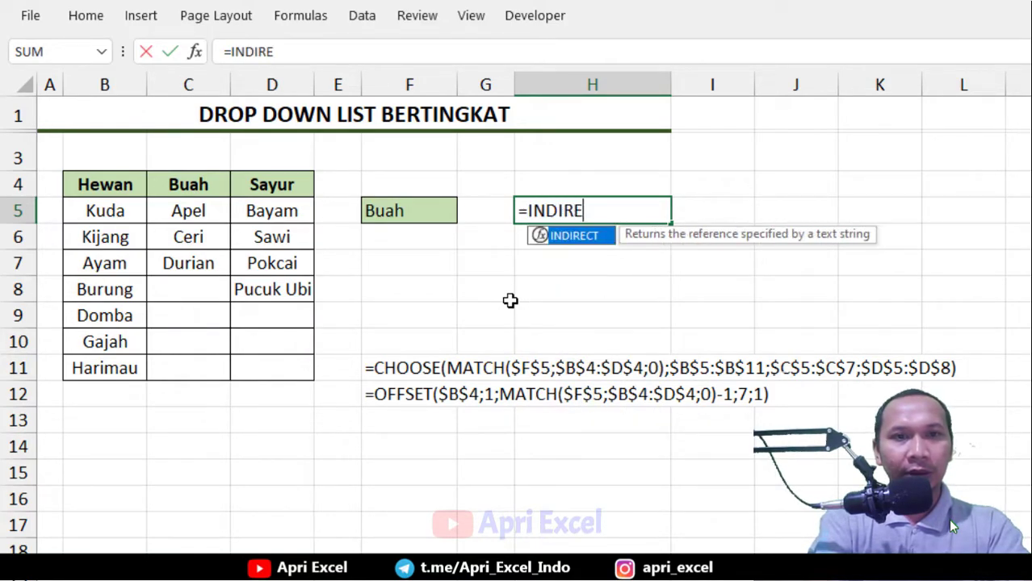
type("CT(")
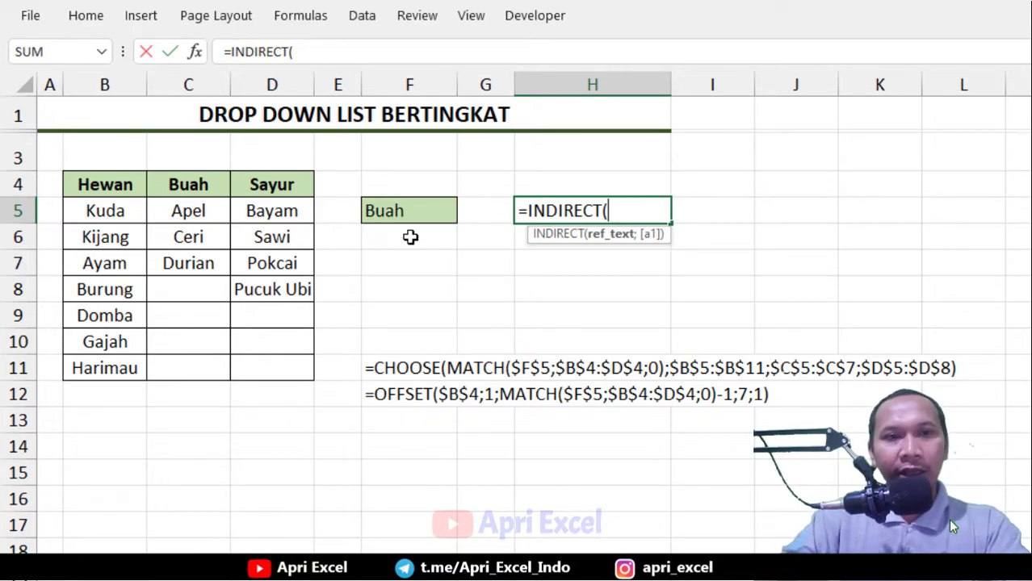
left_click(390, 212)
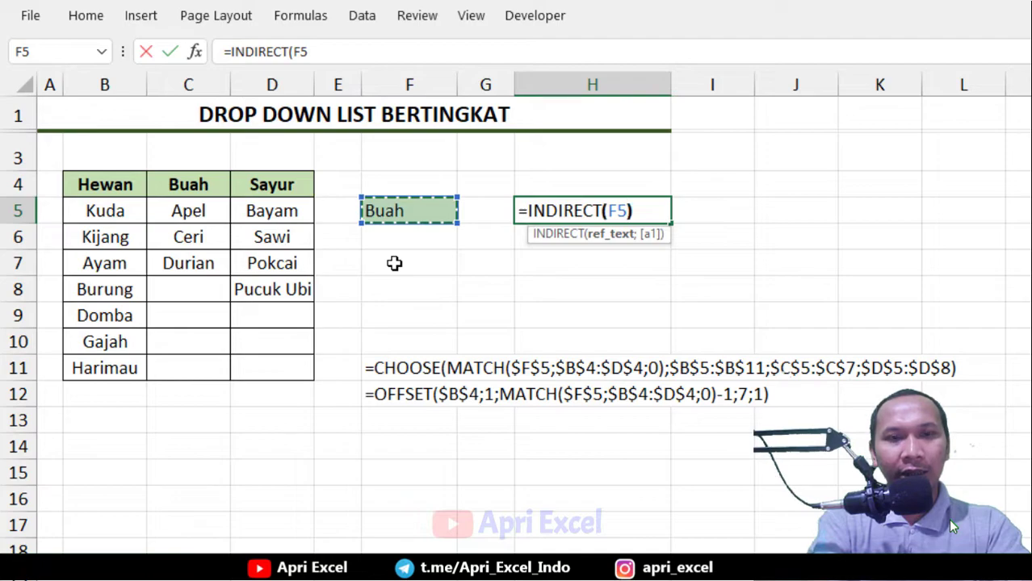
type(")")
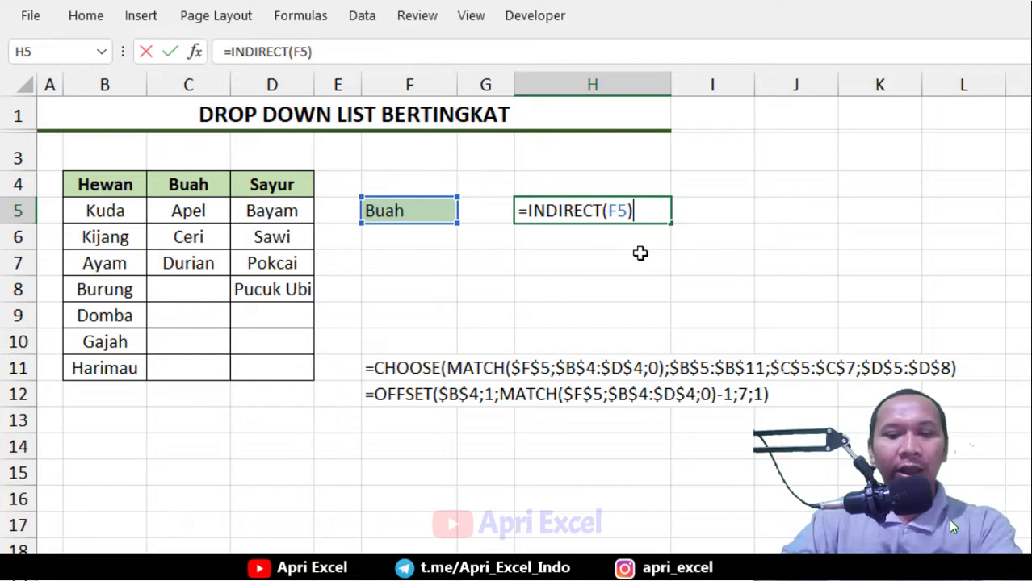
key("Return")
Pick Hewan, then Sayur, from F5's dropdown list to test the INDIRECT result in H5
left_click(429, 214)
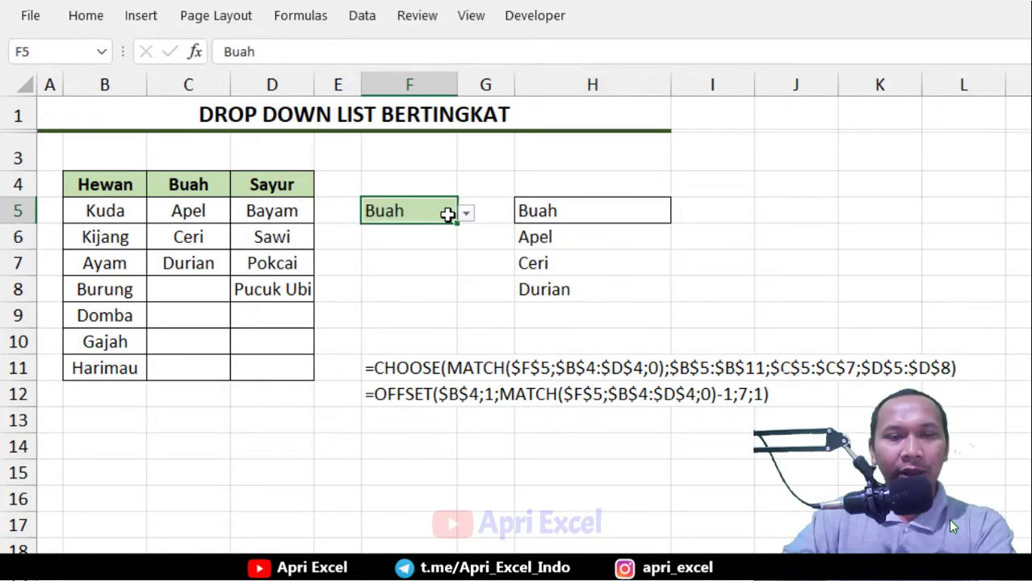
left_click(466, 213)
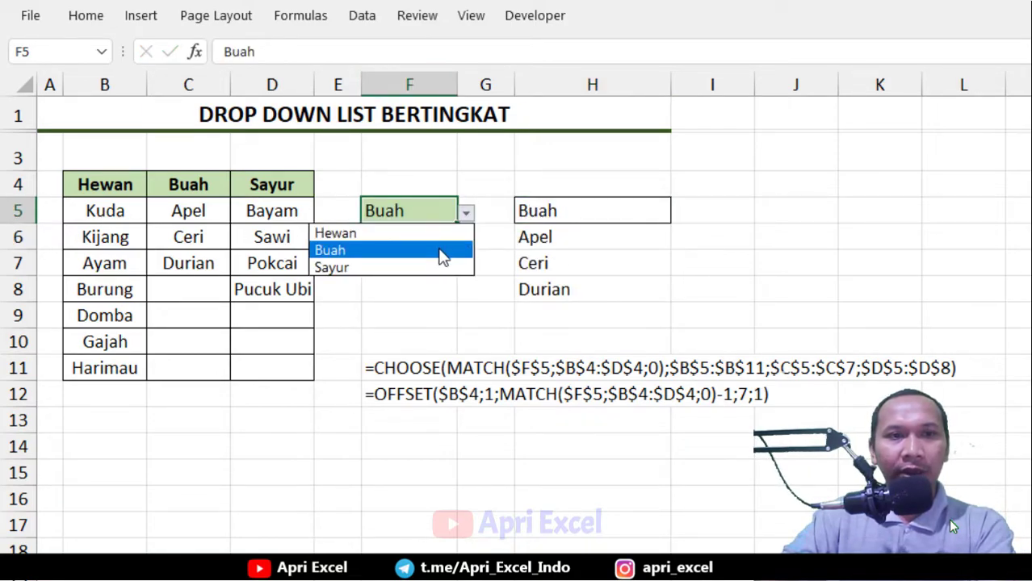
left_click(439, 232)
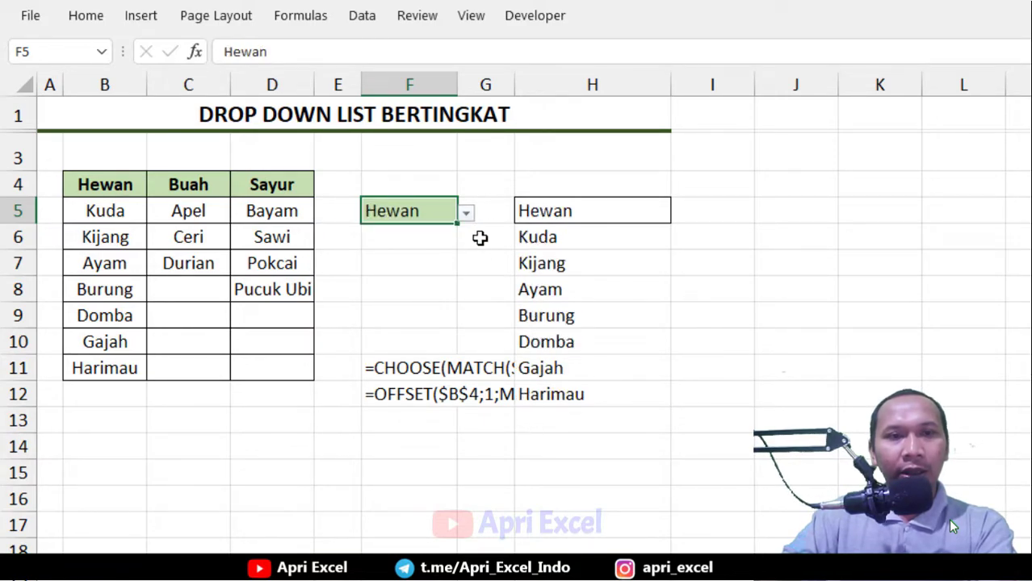
left_click(548, 213)
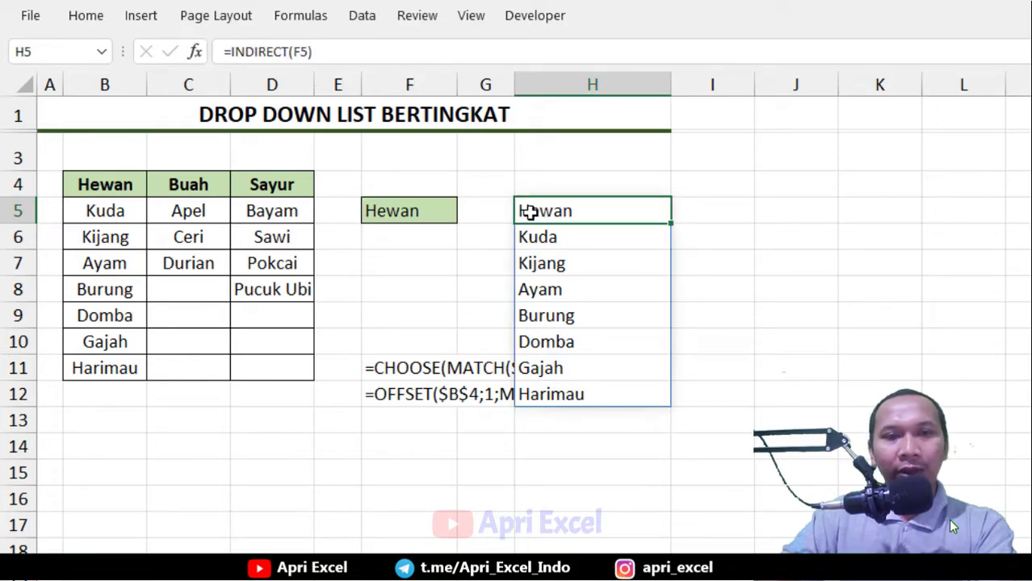
left_click(436, 209)
left_click(551, 210)
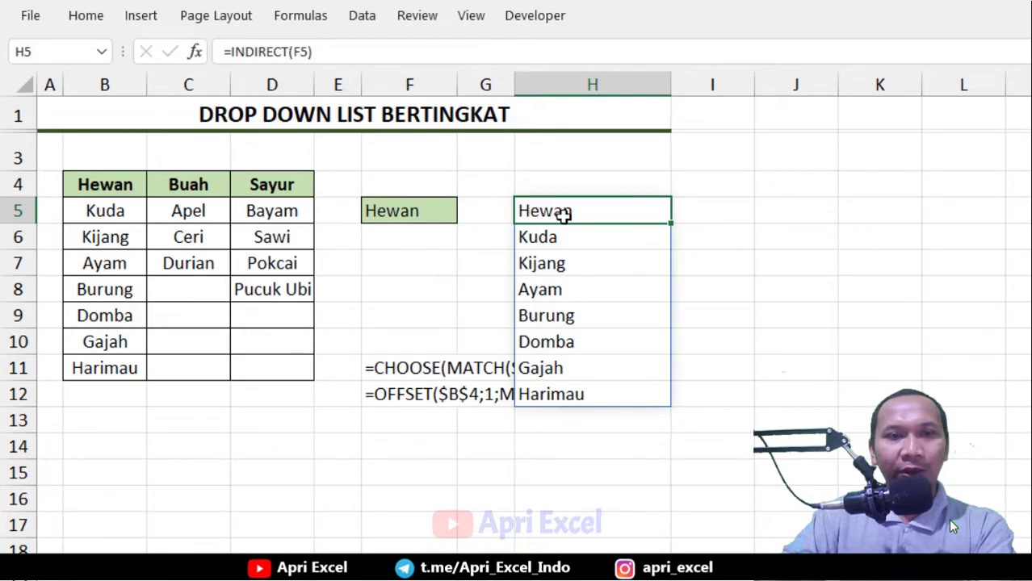
left_click(430, 210)
left_click(466, 213)
left_click(432, 267)
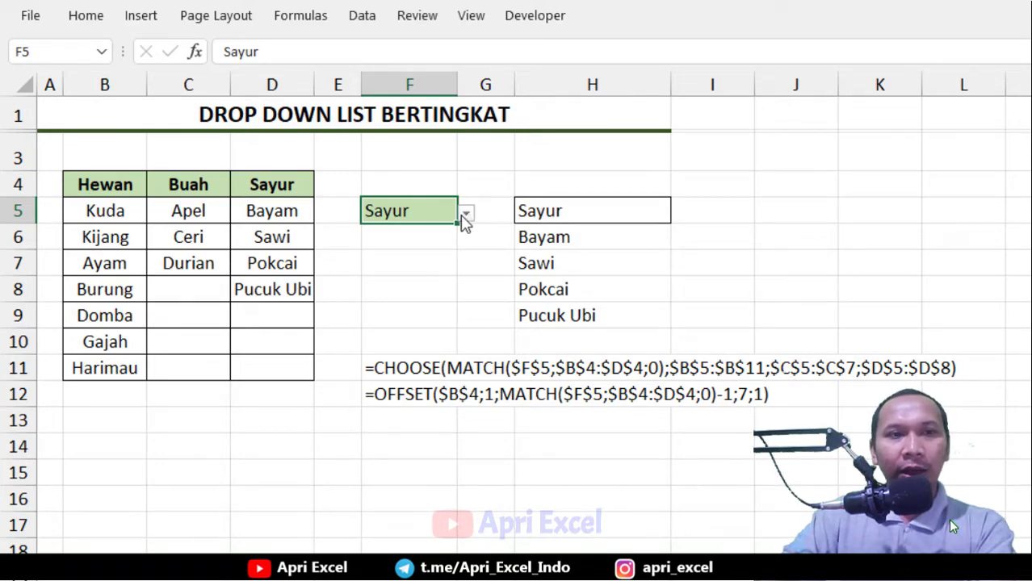
In Name Manager, redefine the name Buah to refer to C5:C7, excluding the header
left_click(299, 18)
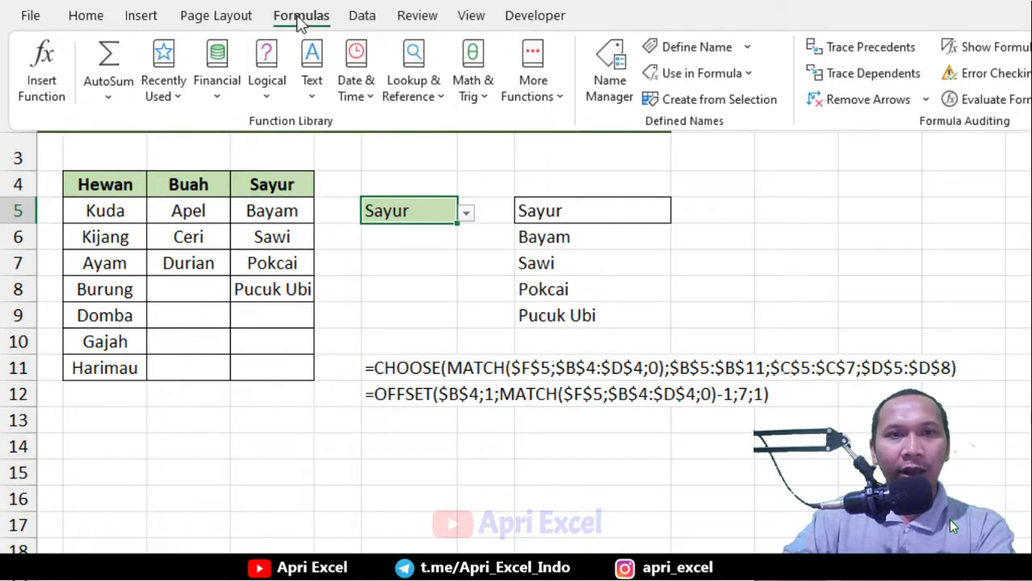
left_click(610, 72)
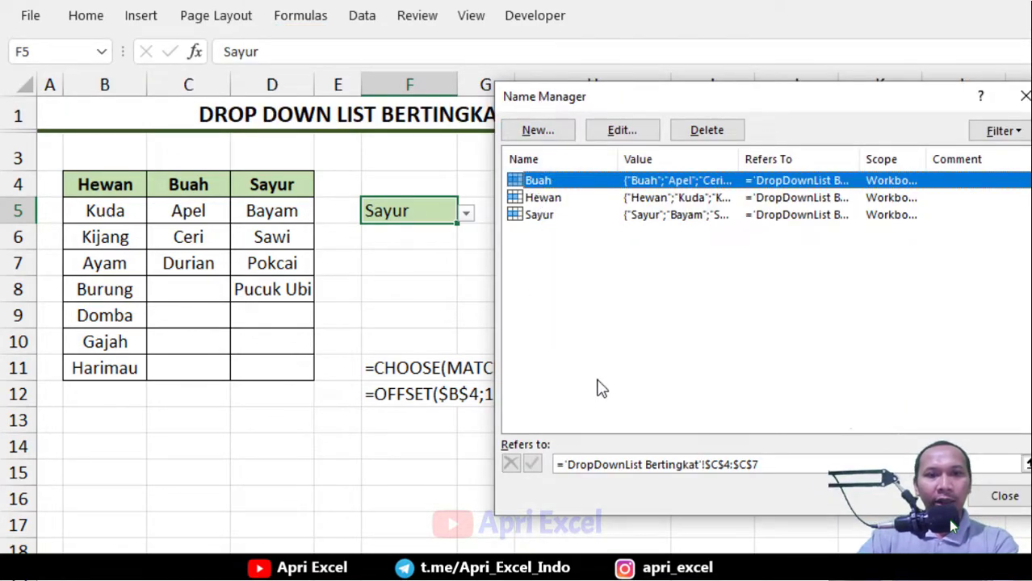
left_click_drag(785, 467, 555, 465)
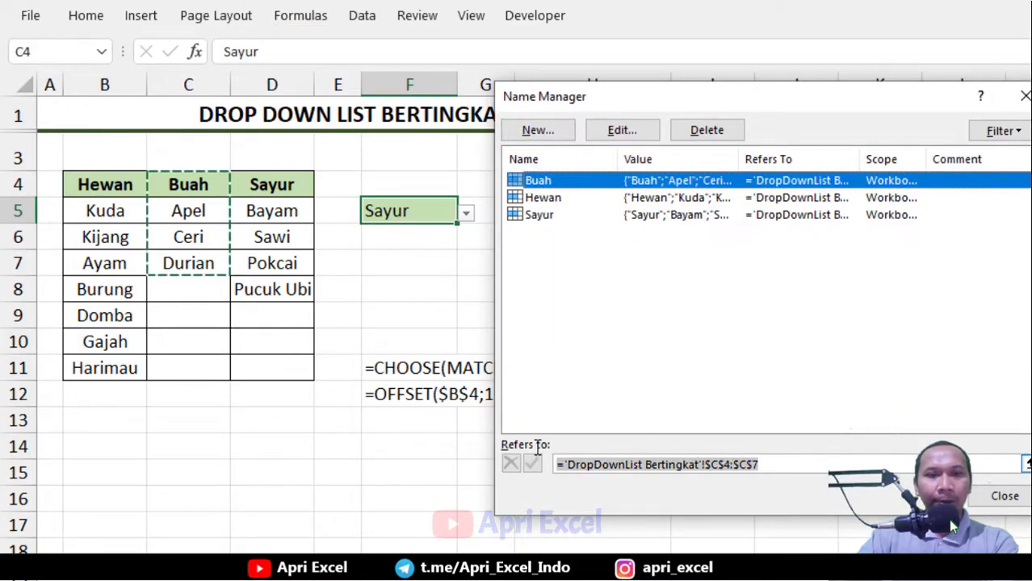
left_click_drag(199, 207, 206, 263)
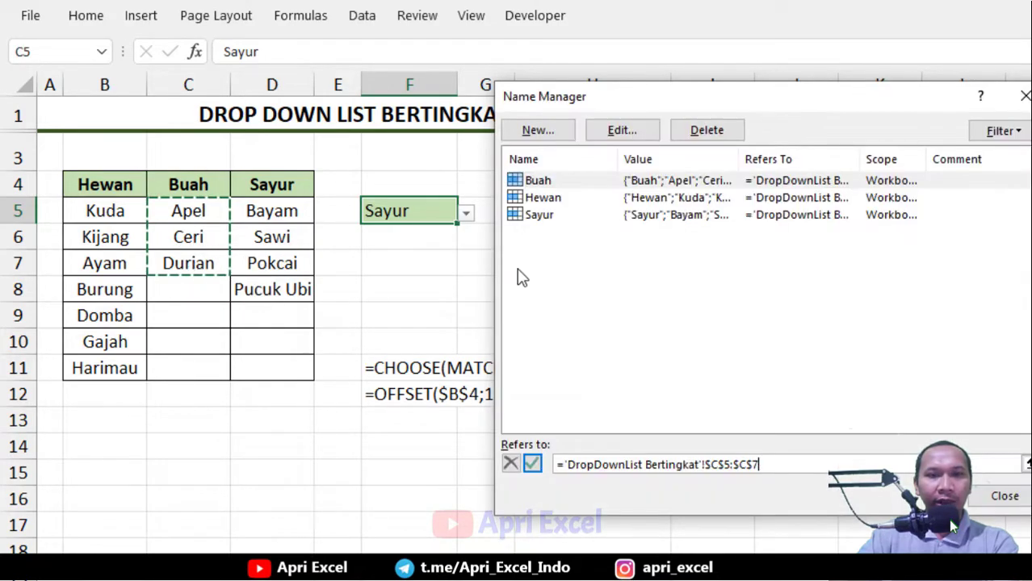
left_click(532, 463)
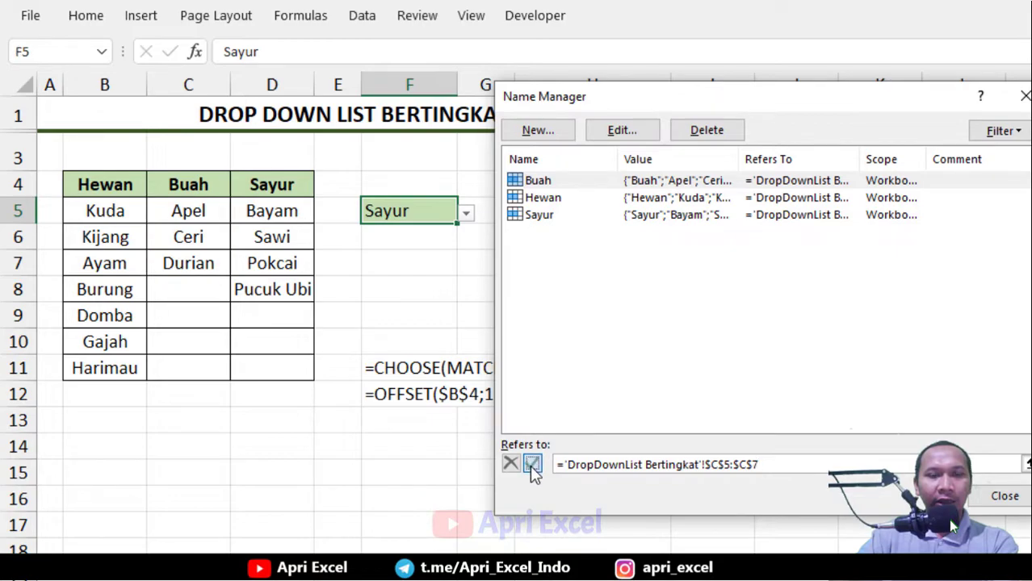
In Name Manager, redefine the name Hewan to refer to B5:B11, excluding the header
left_click(553, 200)
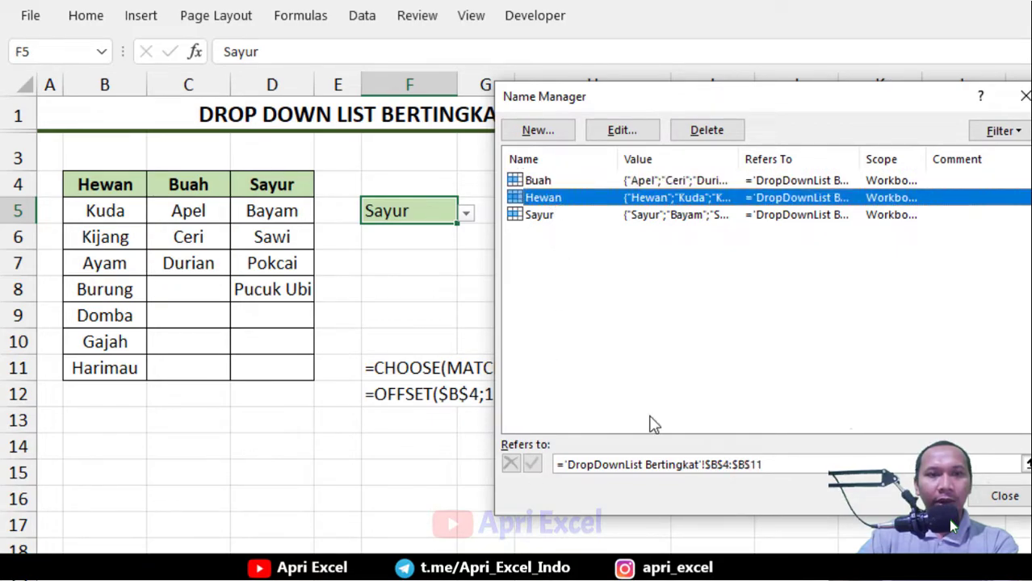
left_click(796, 466)
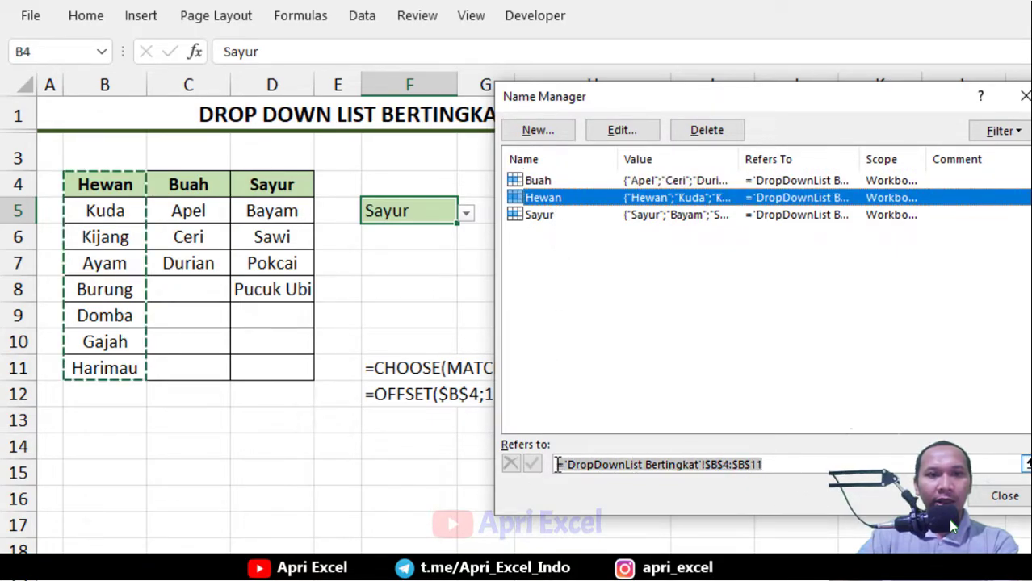
left_click_drag(116, 203, 111, 359)
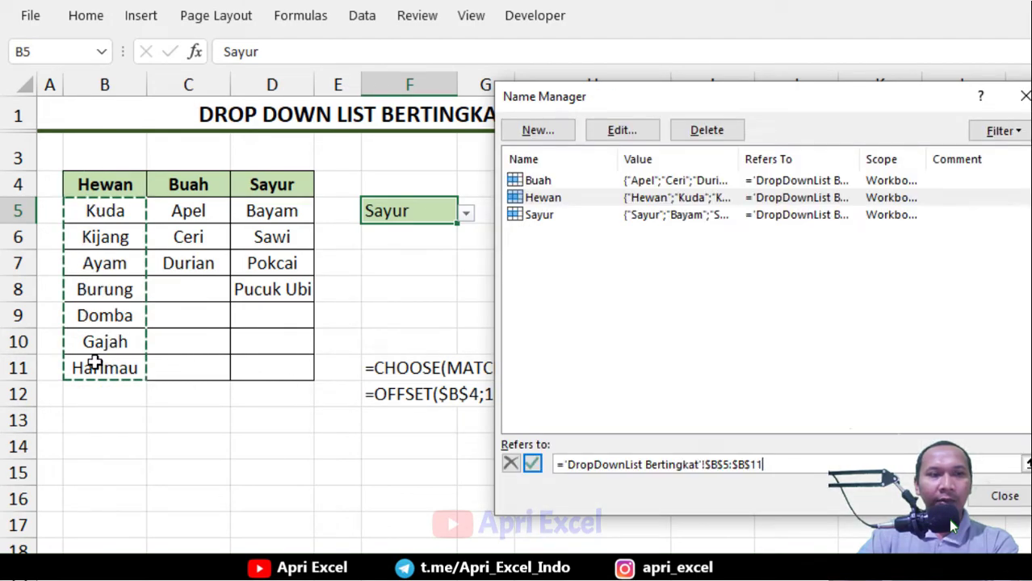
left_click(532, 464)
Redefine the name Sayur to refer to D5:D8 and close Name Manager
left_click(539, 215)
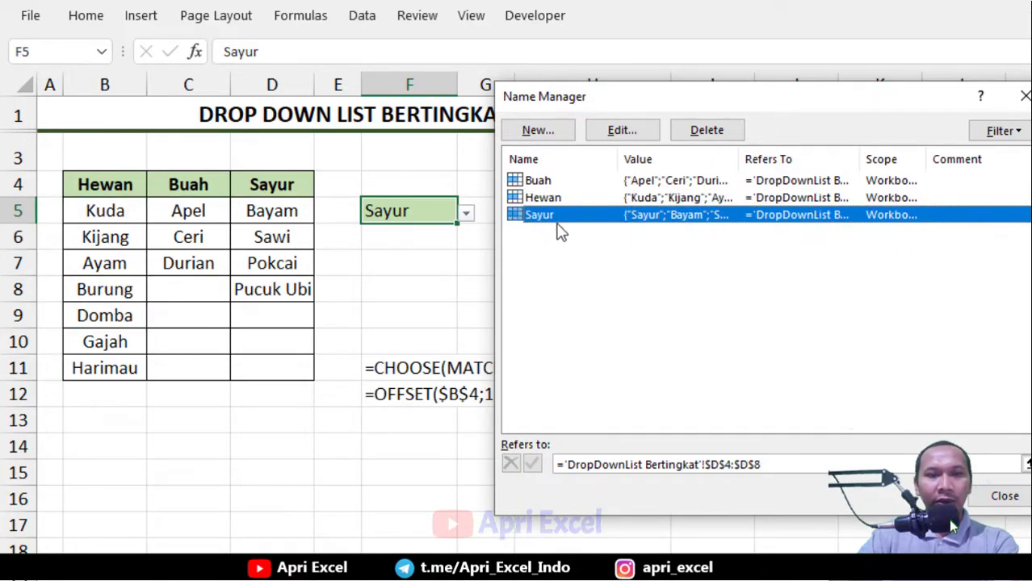
left_click(801, 463)
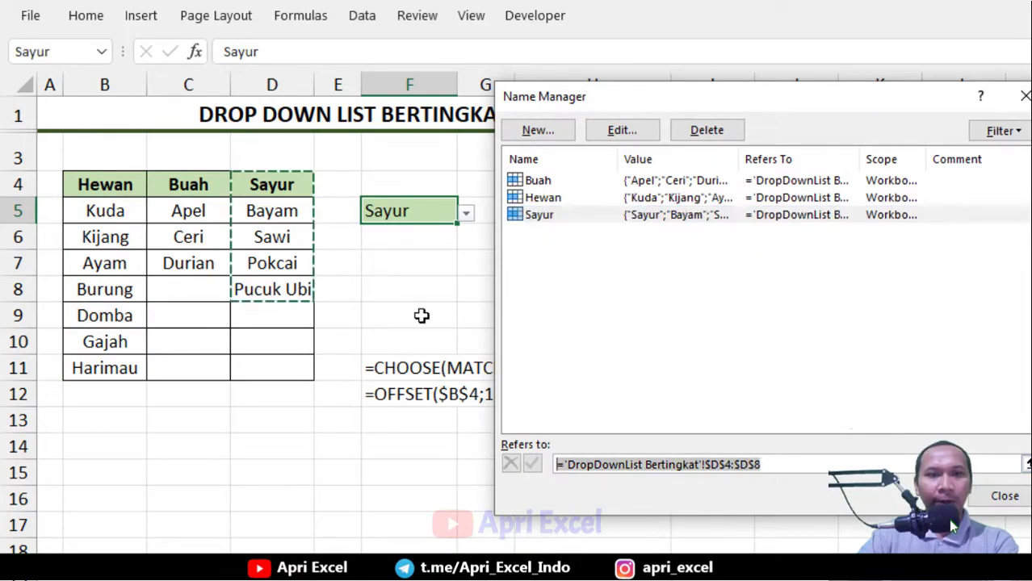
left_click_drag(281, 207, 273, 292)
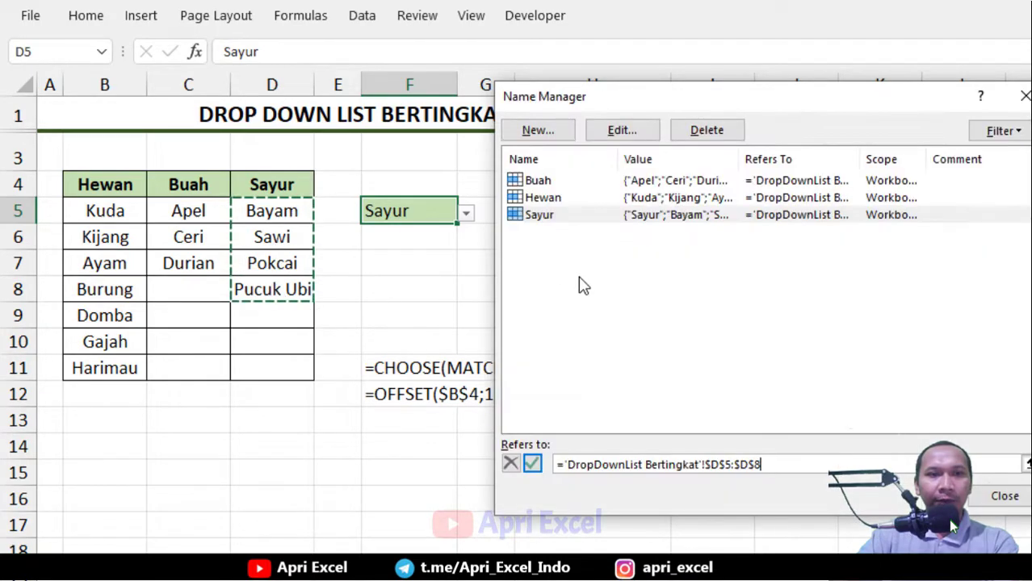
left_click(532, 463)
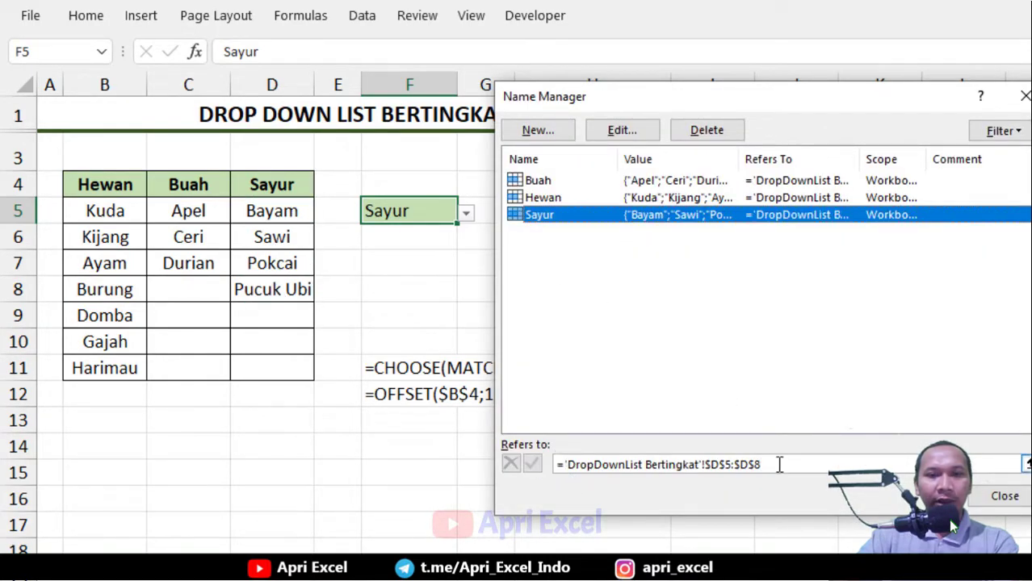
left_click(1005, 496)
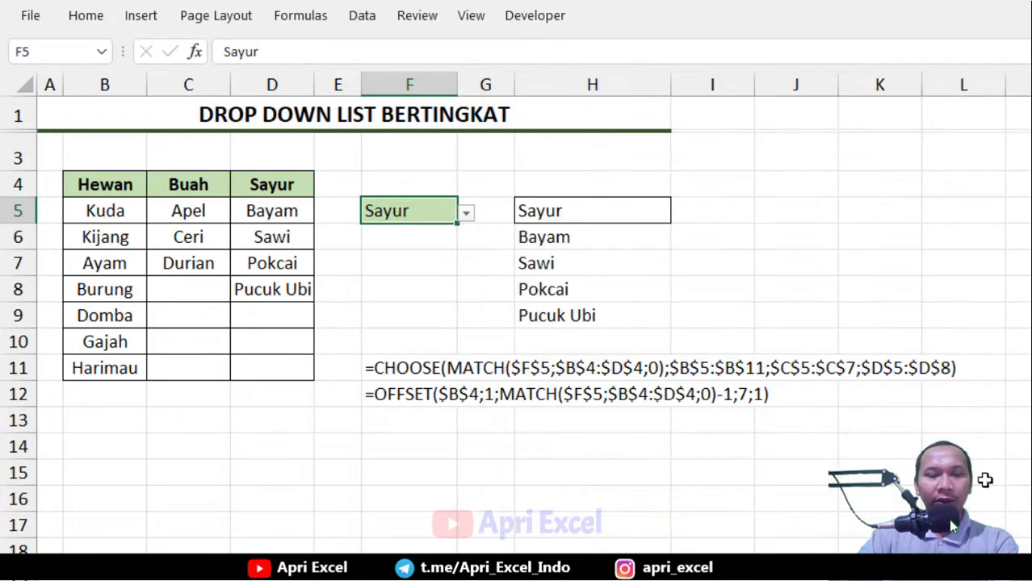
Pick Buah, then Hewan, from F5's dropdown list to test the INDIRECT result in H5
left_click(465, 213)
left_click(438, 250)
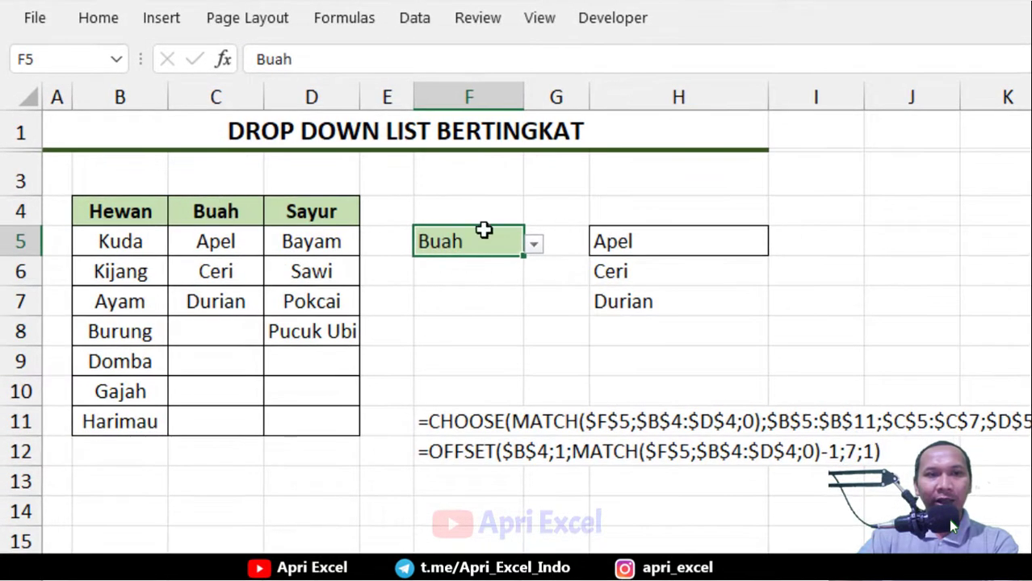
left_click(532, 242)
left_click(516, 251)
left_click(533, 244)
left_click(494, 270)
Make H5's reference absolute as =INDIRECT($F$5), then cut that formula out of H5
left_click(743, 236)
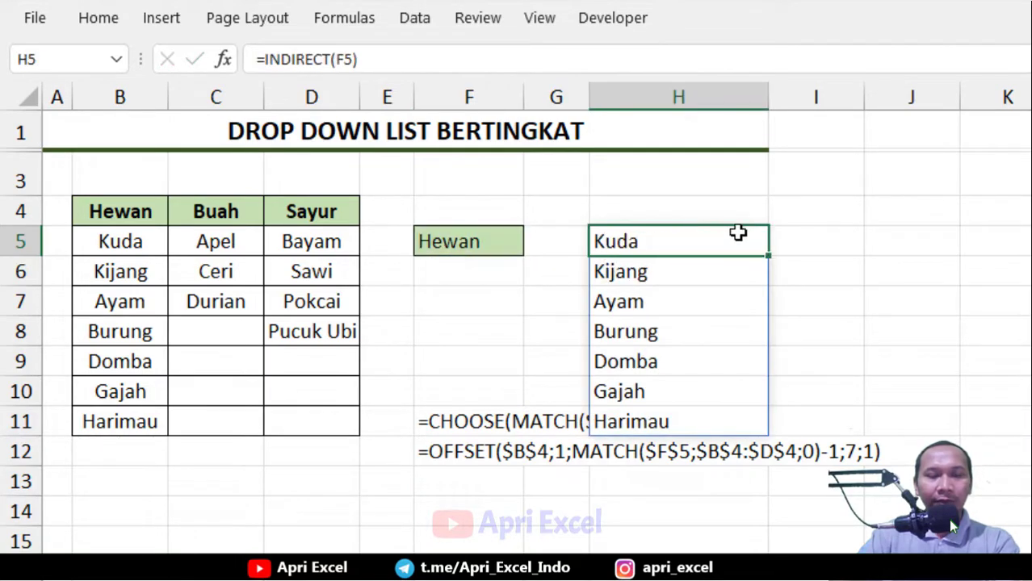
double_click(696, 241)
left_click_drag(717, 244, 699, 242)
key("F4")
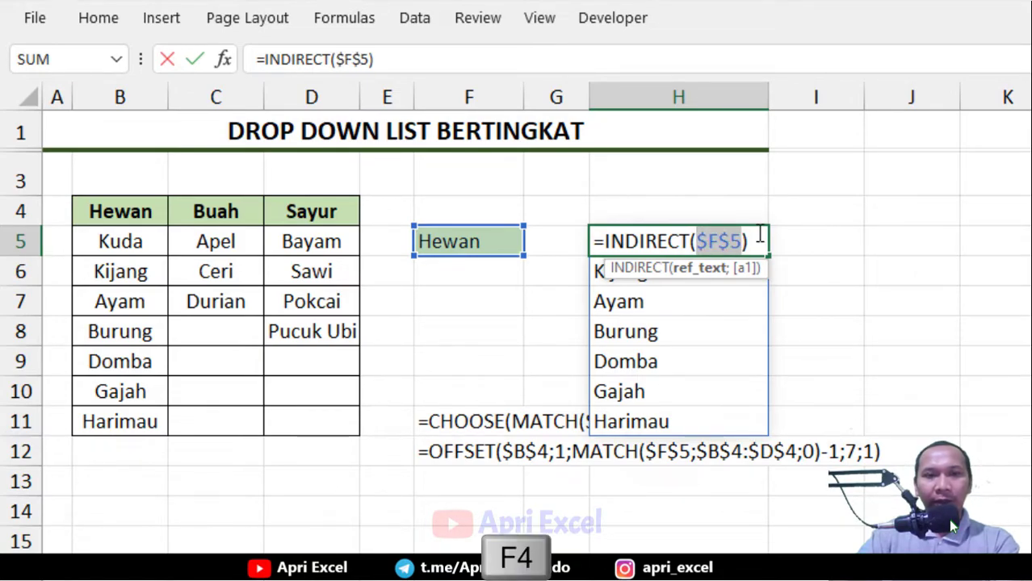
left_click_drag(762, 239, 572, 240)
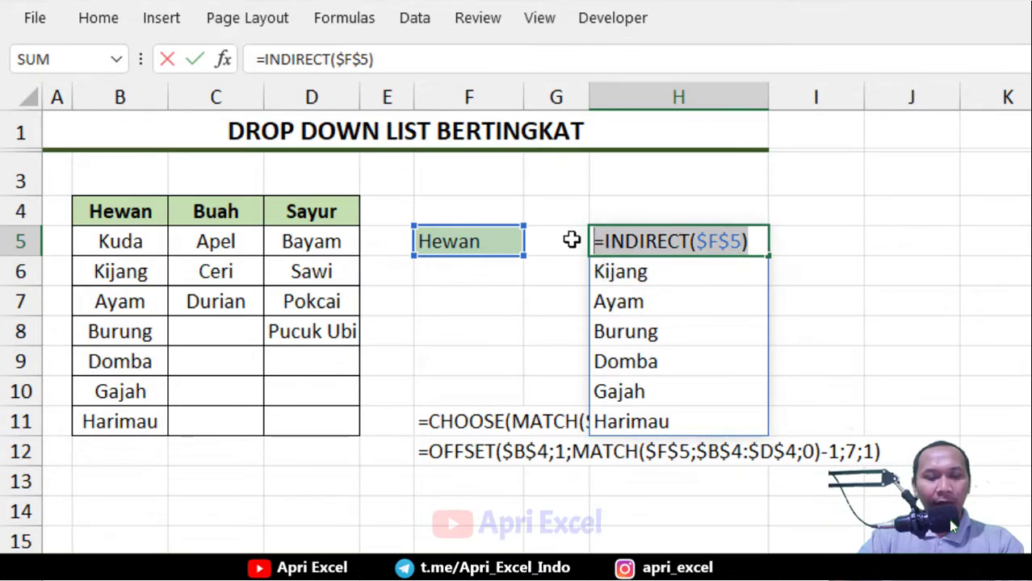
key("ctrl+x")
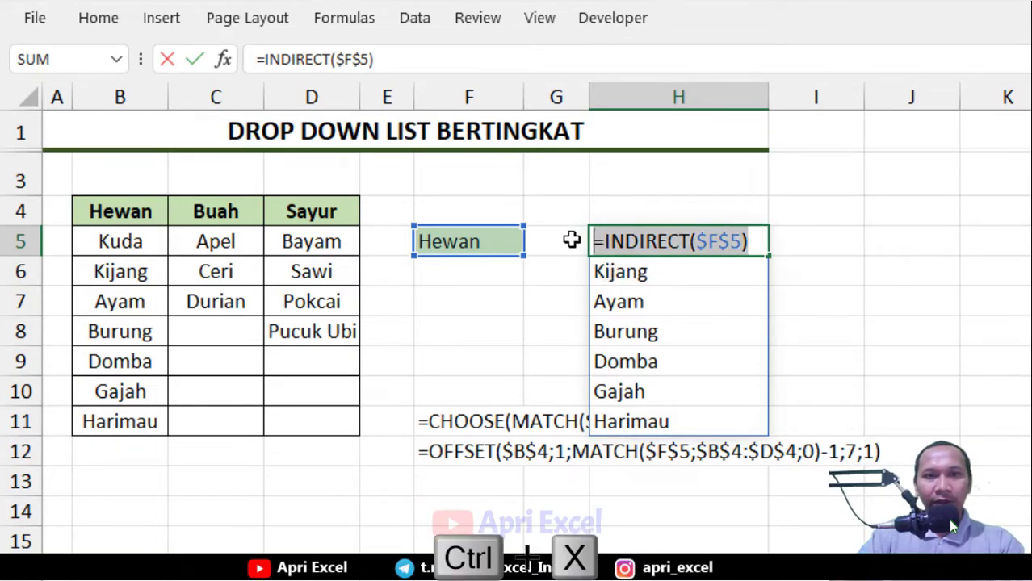
left_click(886, 216)
left_click(714, 247)
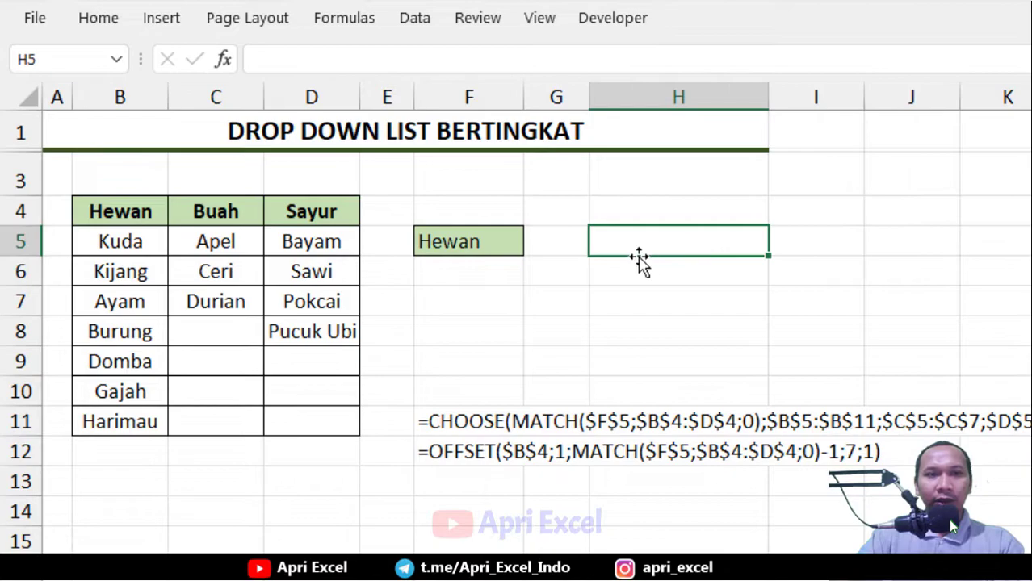
Add List data validation to H5 with the source =INDIRECT($F$5)
left_click(419, 25)
left_click(859, 114)
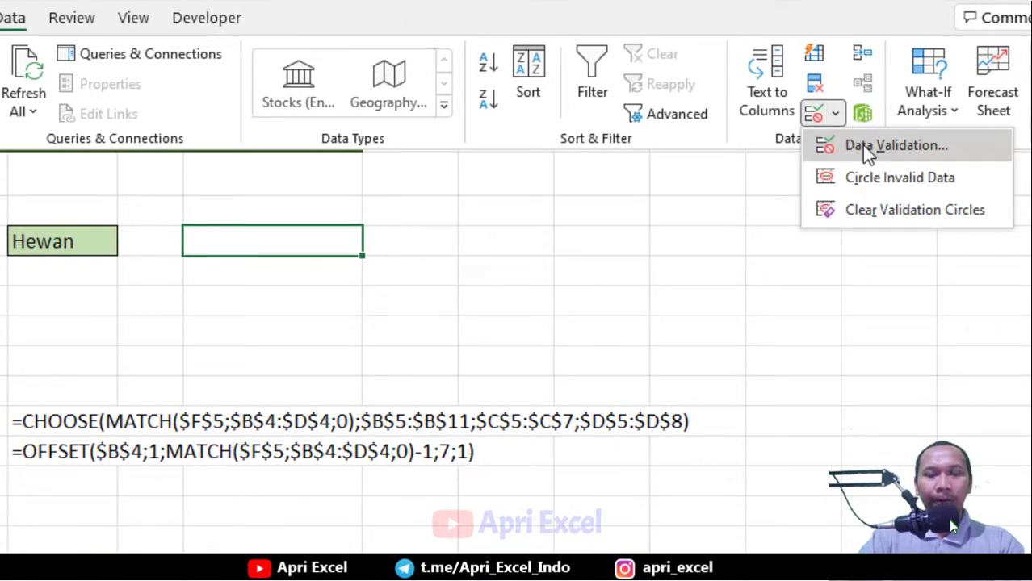
left_click(861, 144)
left_click(352, 290)
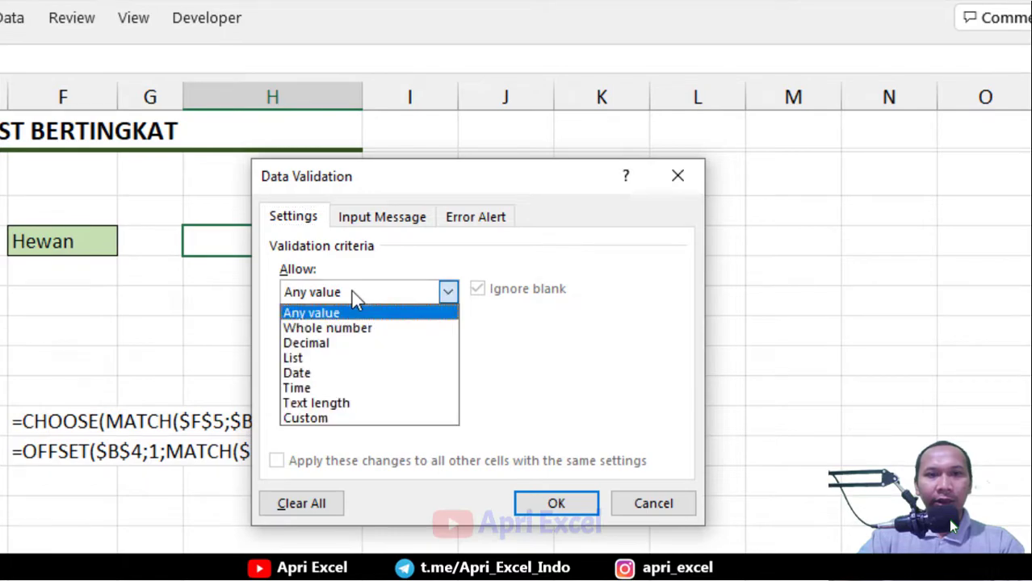
left_click(337, 361)
left_click(334, 386)
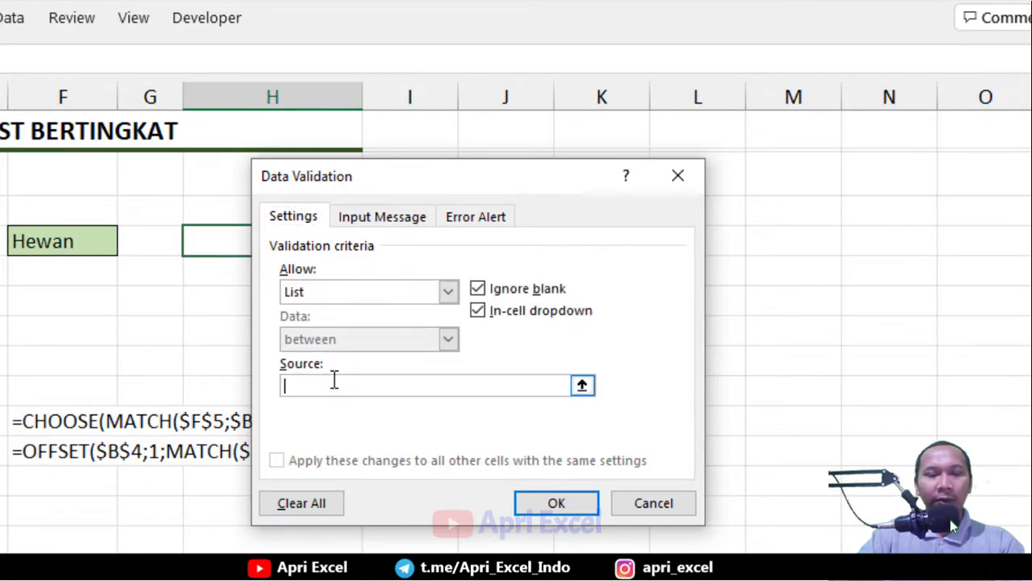
key("ctrl+v")
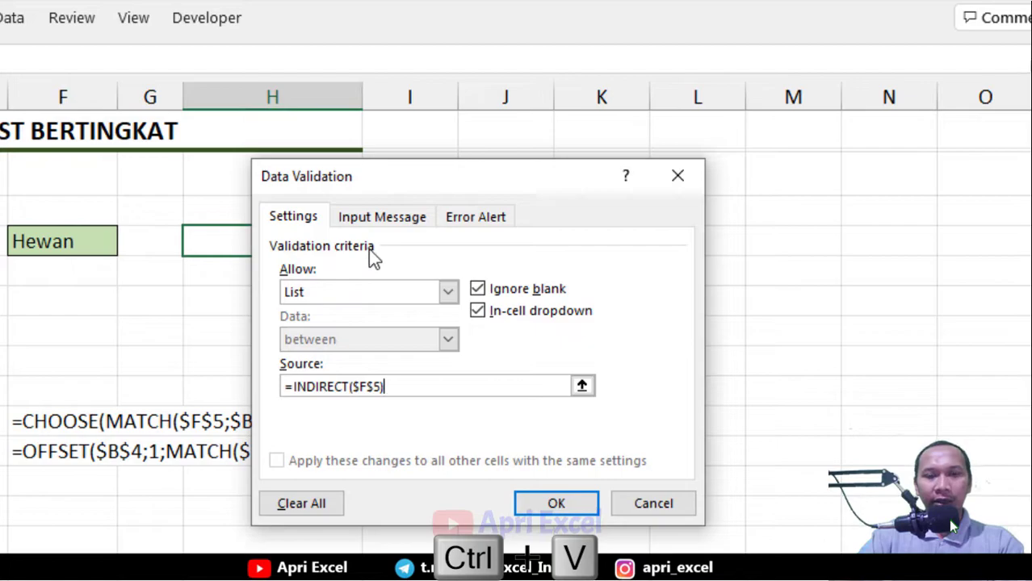
left_click(540, 503)
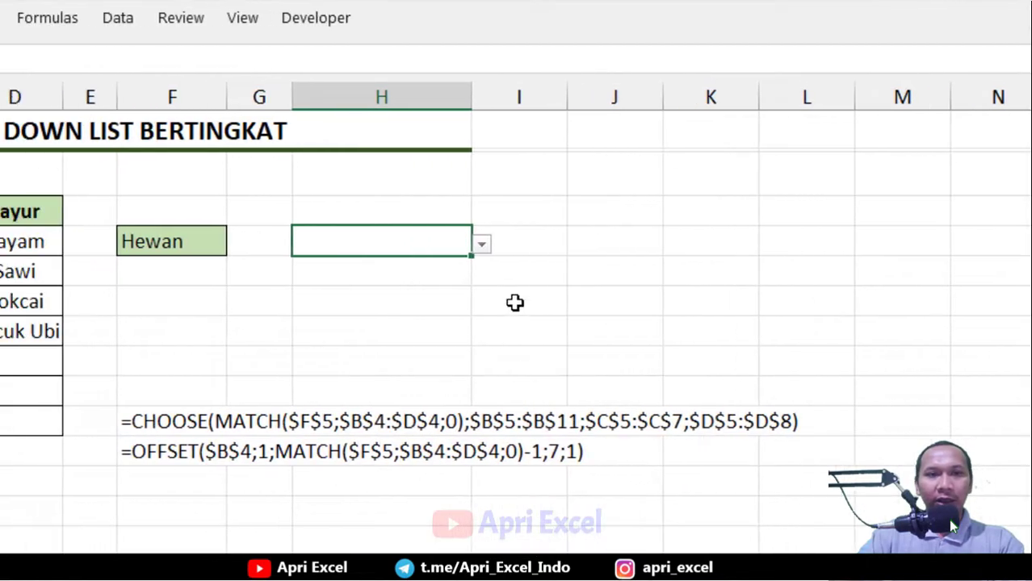
Open H5's new dropdown to check its items, then switch F5's selection to Sayur
left_click(463, 244)
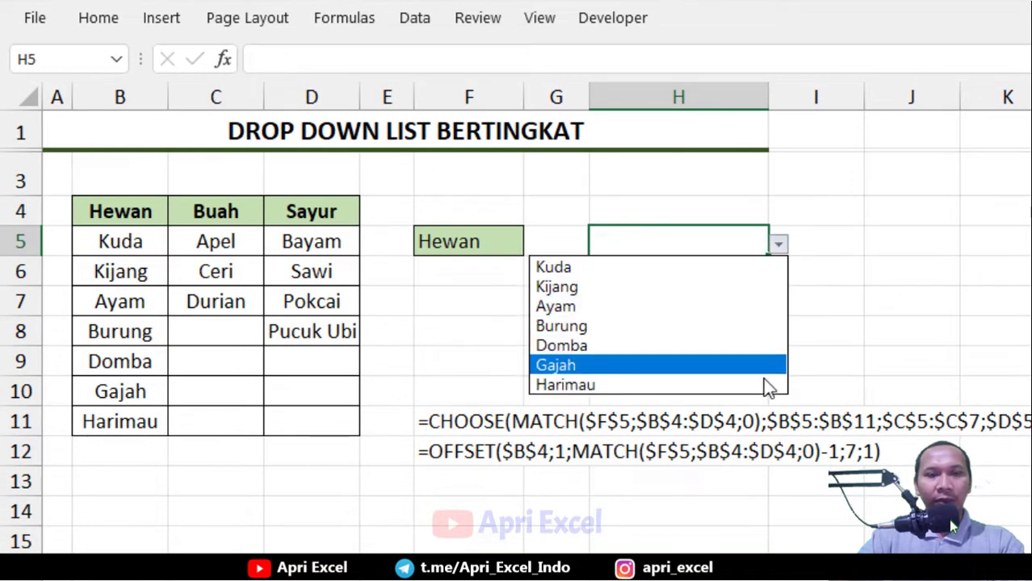
left_click(497, 237)
left_click(497, 237)
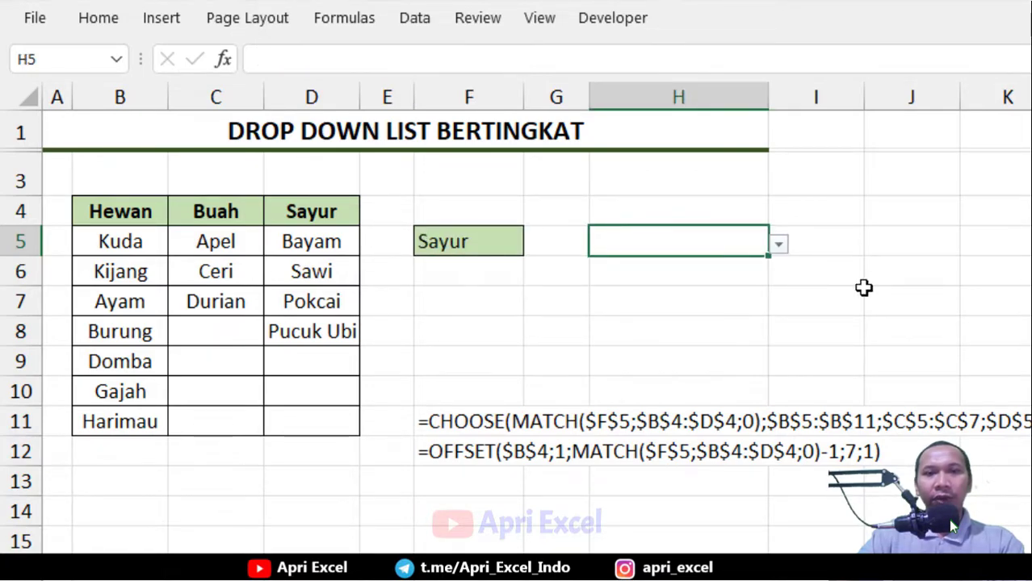